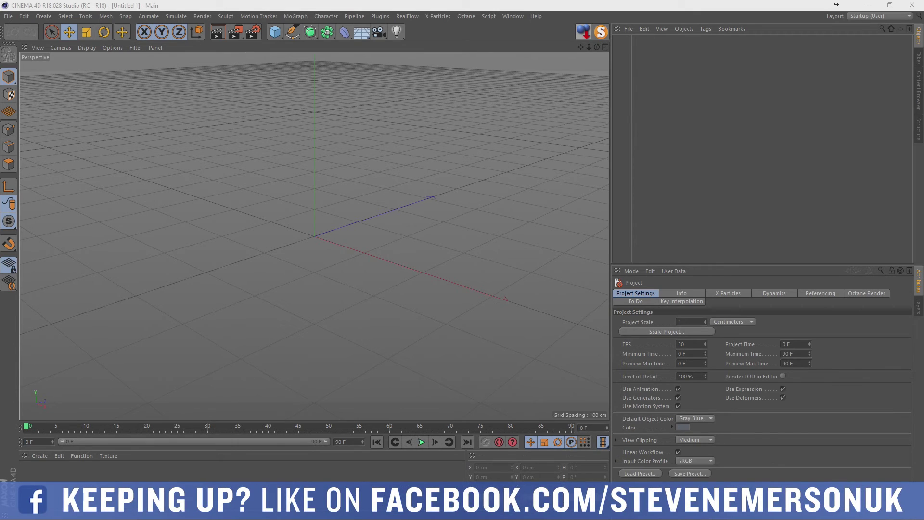
Add a torus with 144 ring segments, shown with wireframe lines over the shading
click(405, 90)
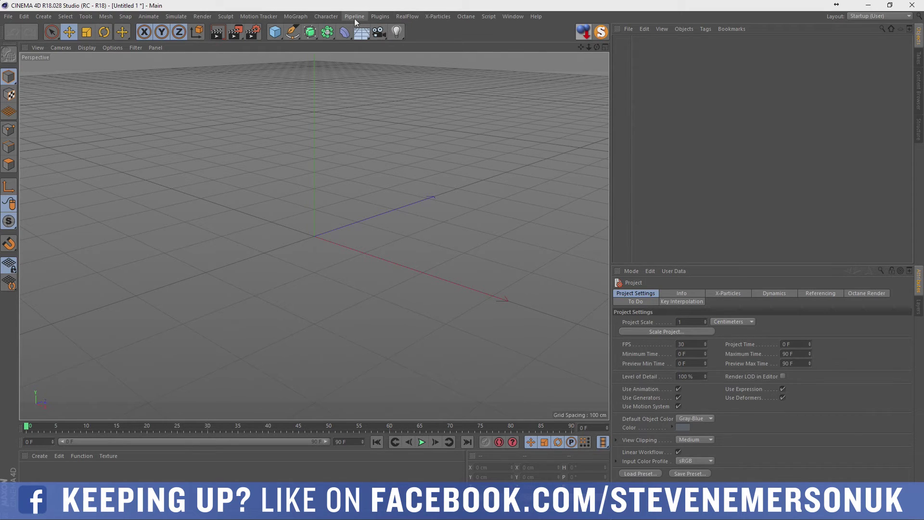
drag(280, 33, 311, 74)
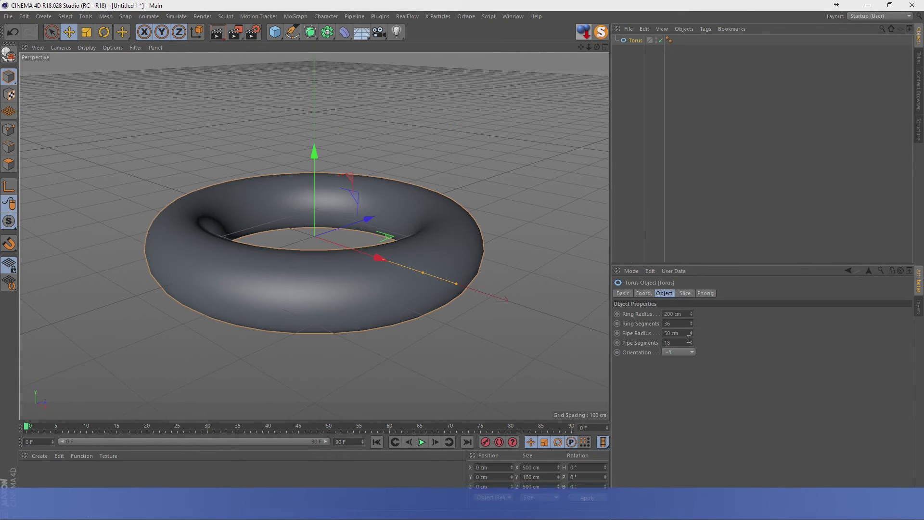
mouse_move(691, 319)
mouse_down()
mouse_move(691, 308)
mouse_move(692, 357)
mouse_move(692, 331)
mouse_up()
key(ctrl+z)
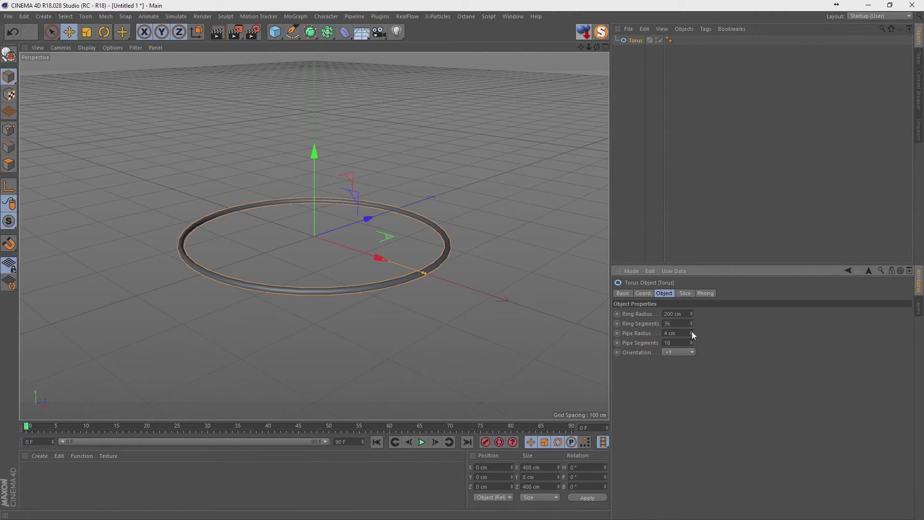
click(87, 47)
click(105, 82)
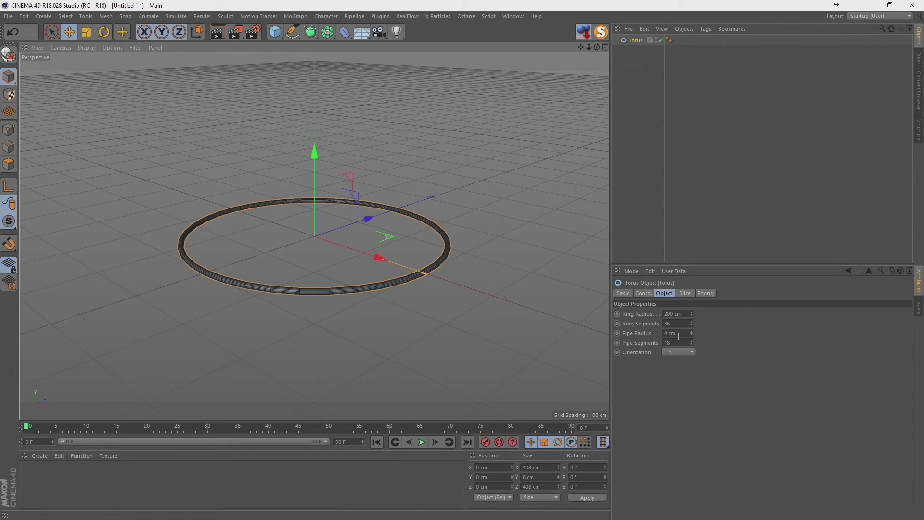
text(144)
key(Return)
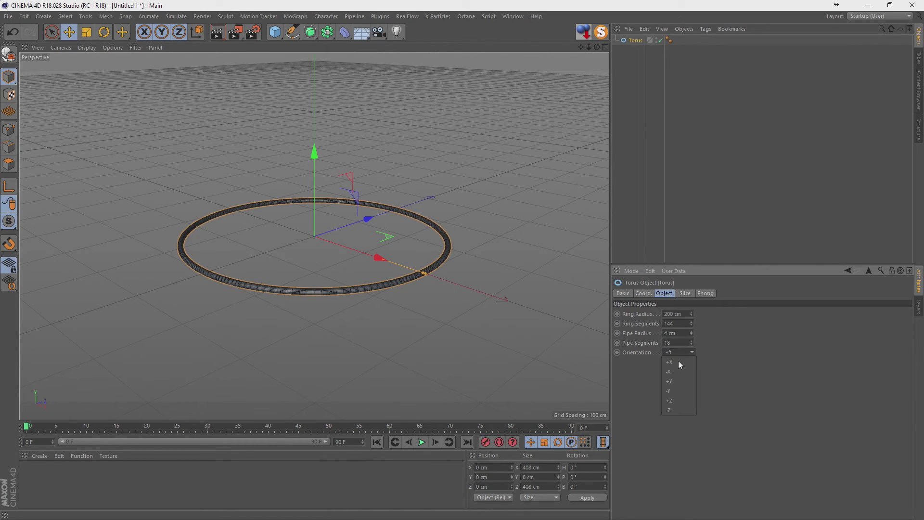
Stand the torus upright with +Z orientation, raise it to Y 204 cm, and deselect it
click(680, 403)
click(585, 32)
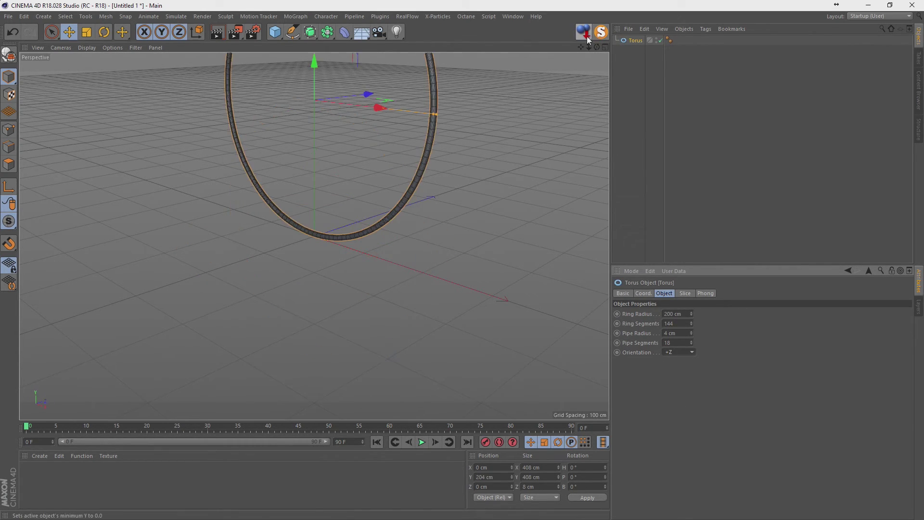
scroll(441, 238, down, 5)
scroll(441, 238, down, 3)
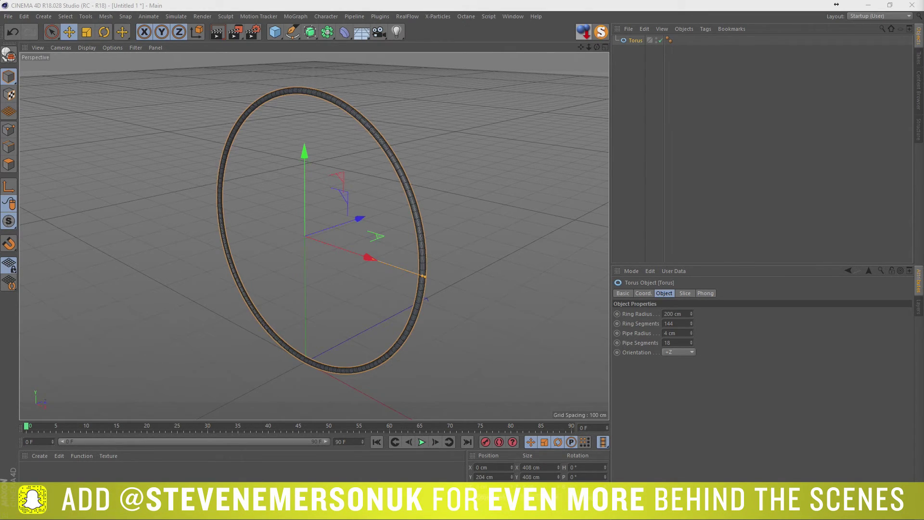
click(559, 24)
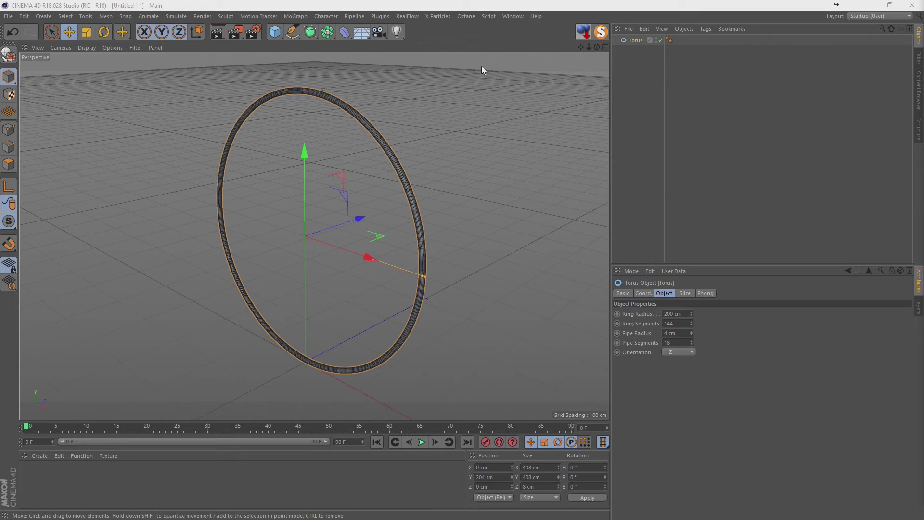
click(558, 127)
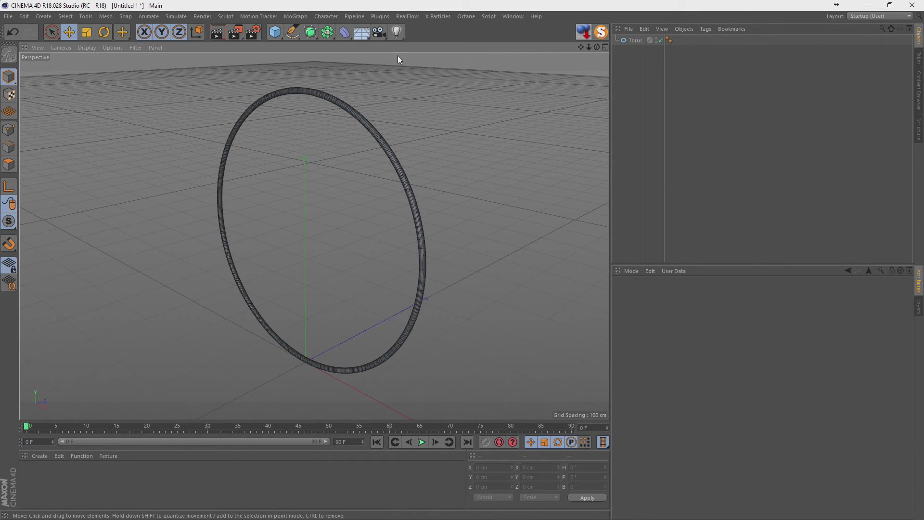
Add a sphere raised inside the ring as a 48-segment icosahedron, then open the Plugins menu
click(275, 32)
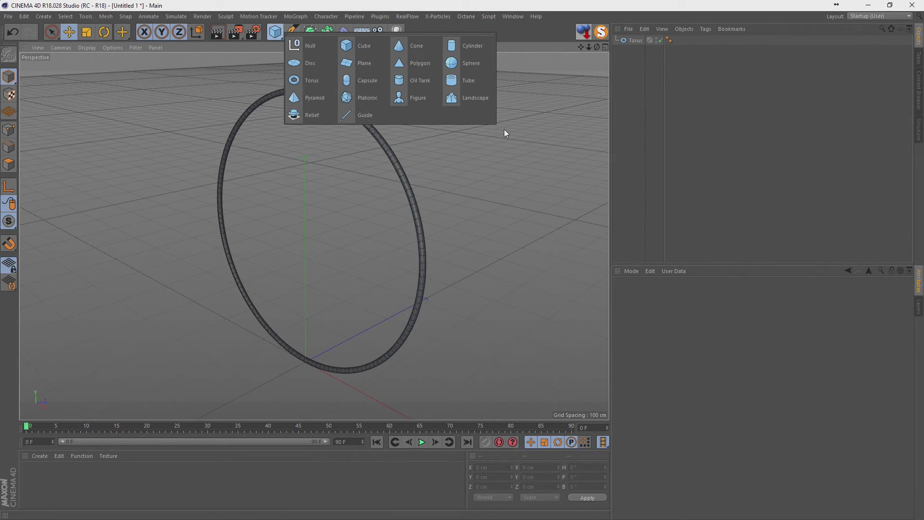
click(466, 64)
drag(305, 287, 332, 120)
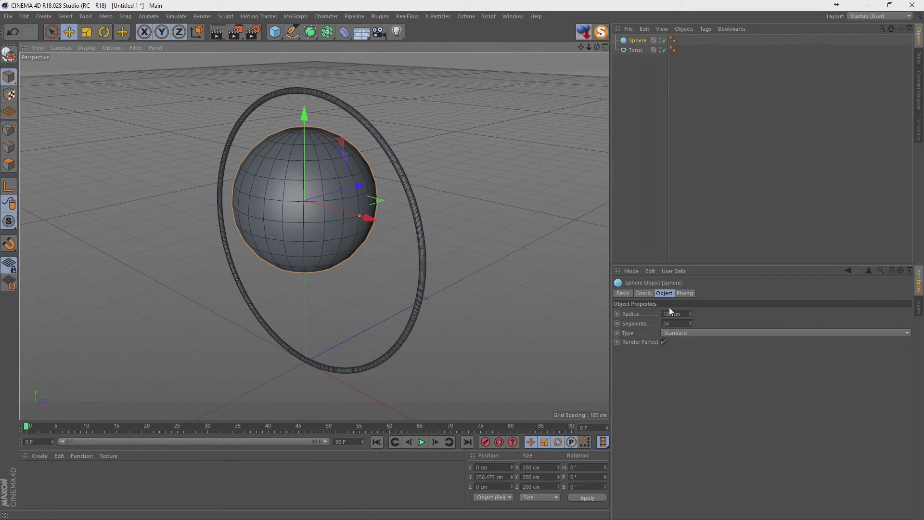
click(683, 332)
click(692, 380)
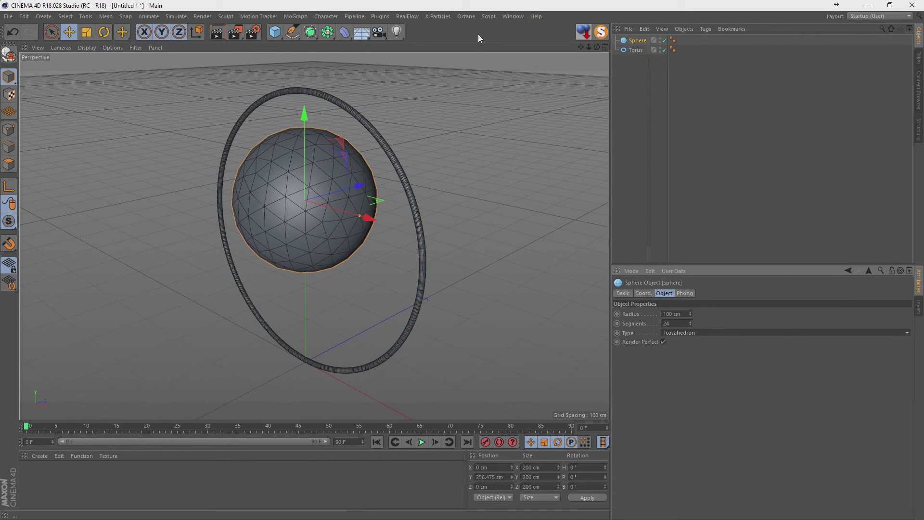
click(674, 323)
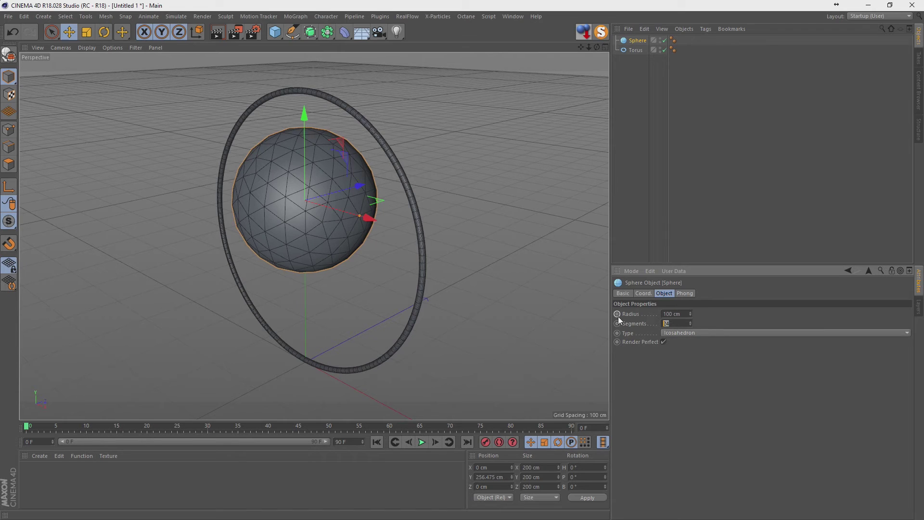
text(48)
key(Return)
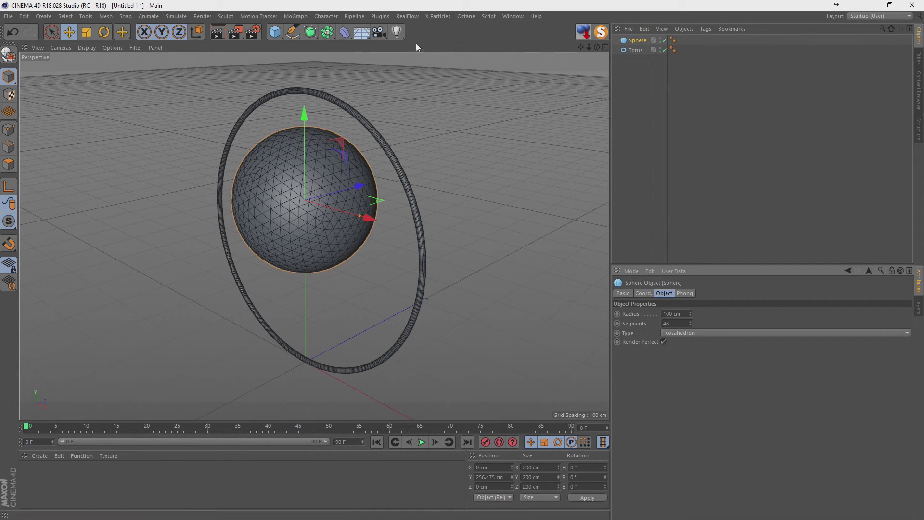
click(386, 17)
mouse_move(396, 73)
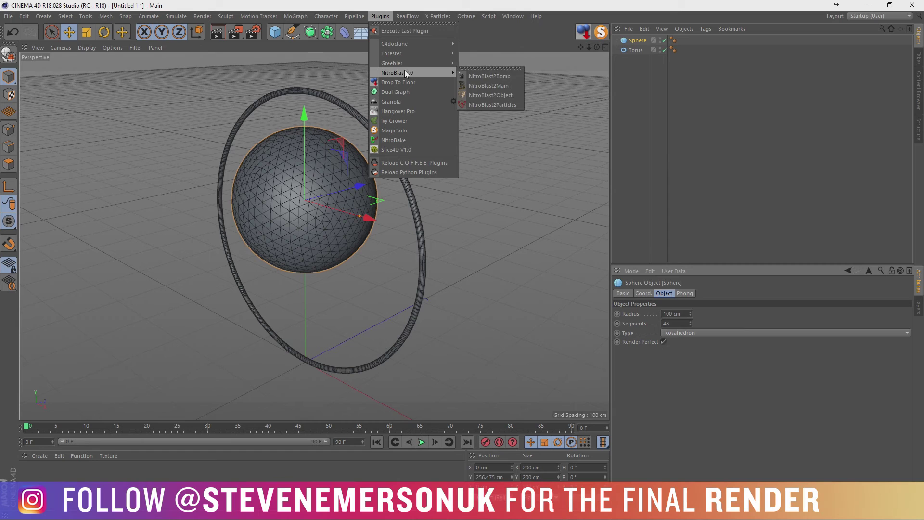
Set NitroBlast to Extreme quality with 20 pieces, then start Save As
click(461, 85)
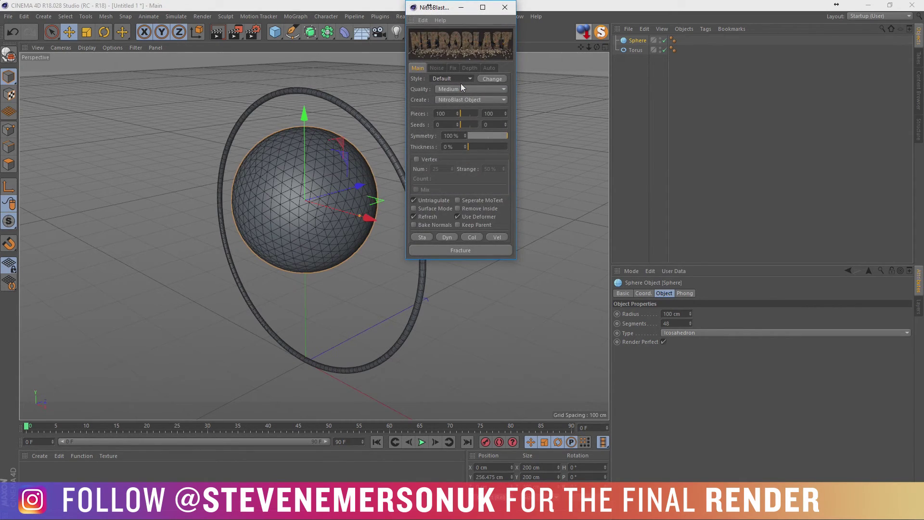
click(463, 88)
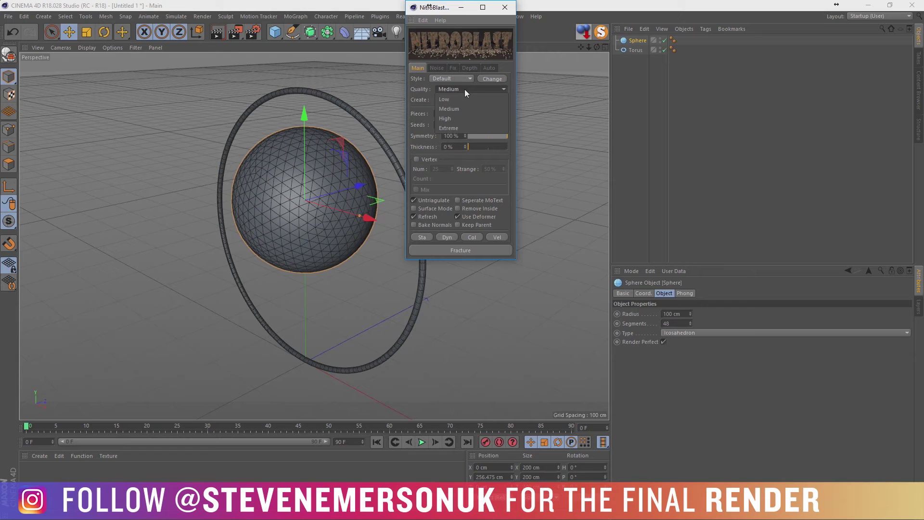
click(475, 127)
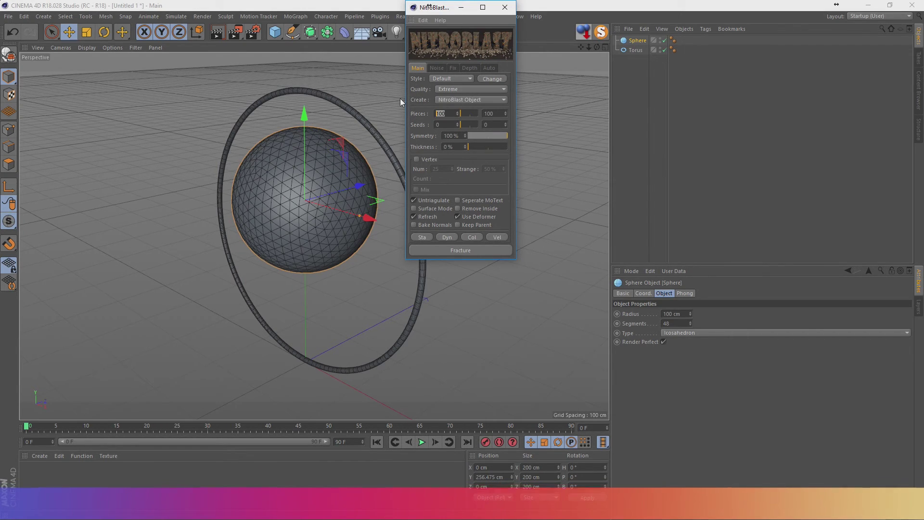
text(20)
key(Return)
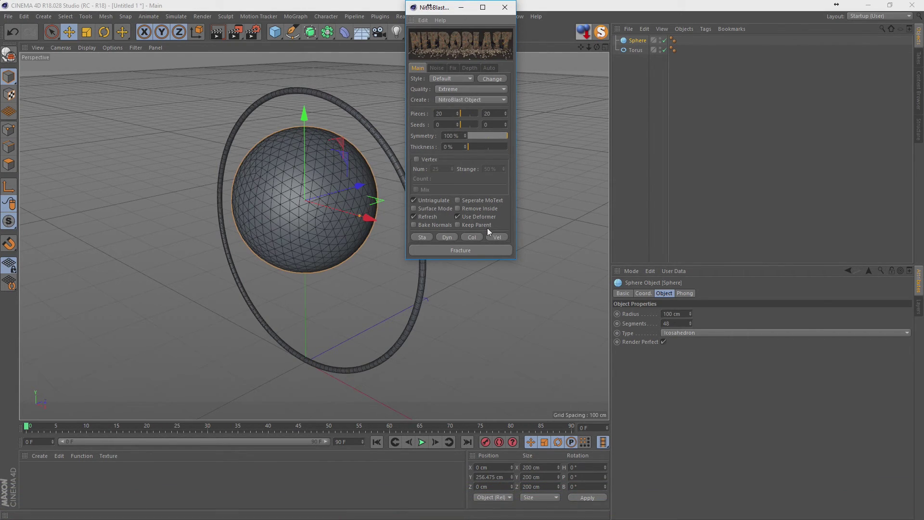
click(484, 246)
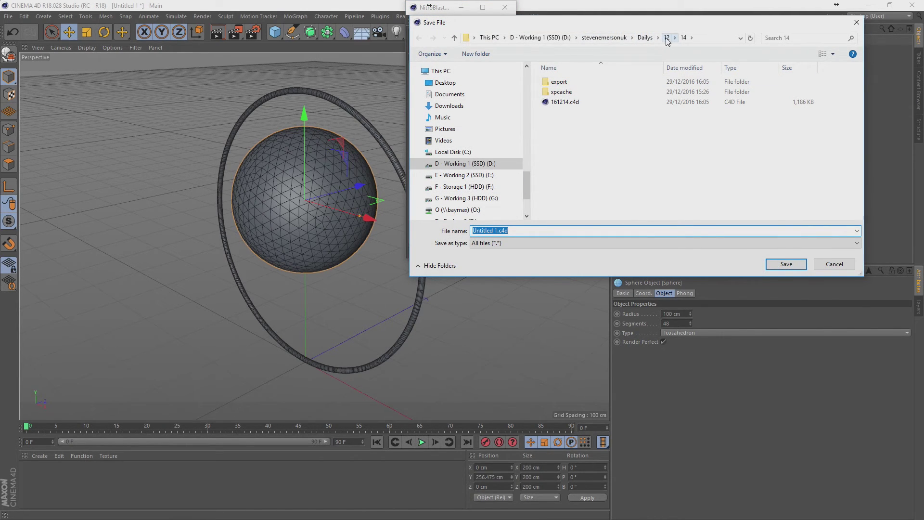
Save the scene as 161215.c4d in a new folder named 15 inside Dailys > 12
click(667, 38)
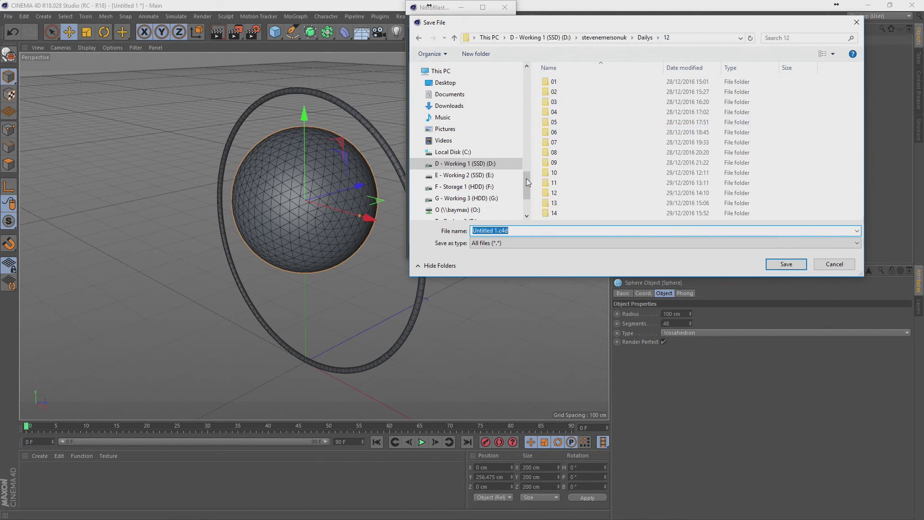
double_click(572, 215)
key(BackSpace)
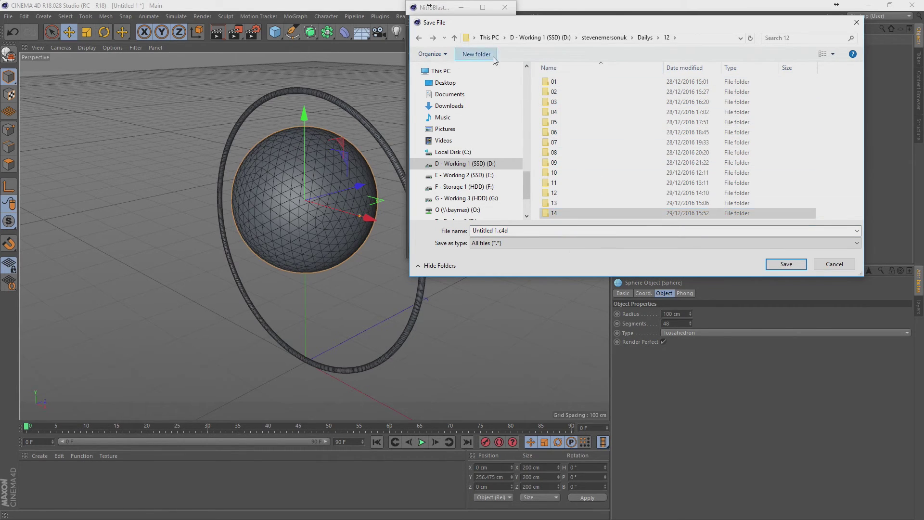
click(493, 54)
text(15)
key(Return)
key(Return)
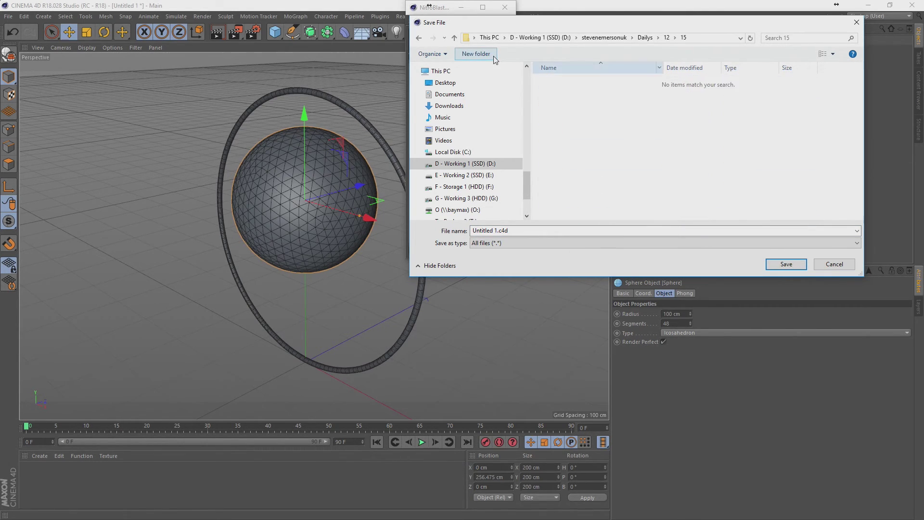
text(161215)
key(Return)
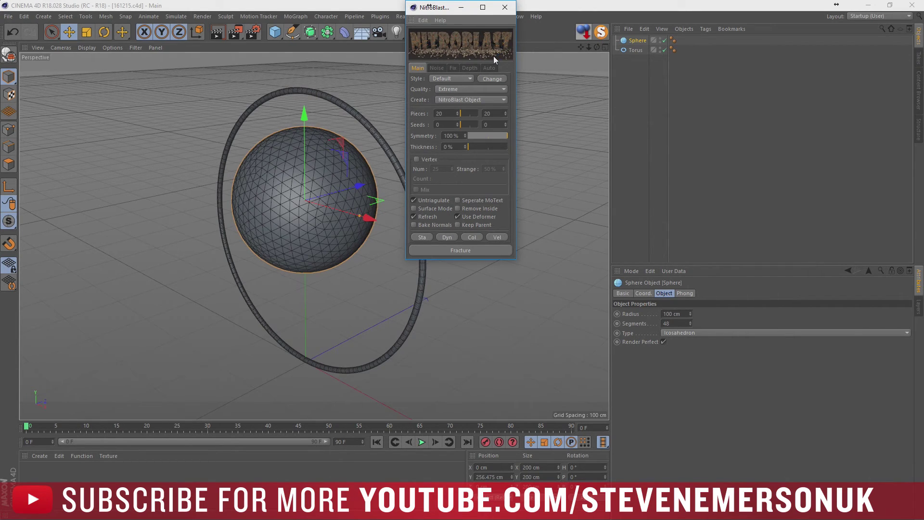
Fracture the sphere with NitroBlast, test-move one piece, then undo back to the intact sphere
click(483, 249)
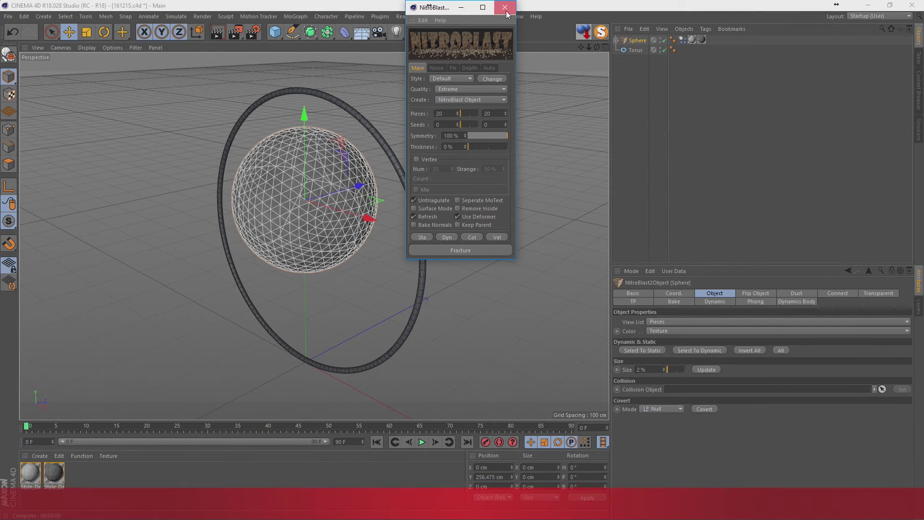
click(505, 7)
click(643, 41)
click(335, 225)
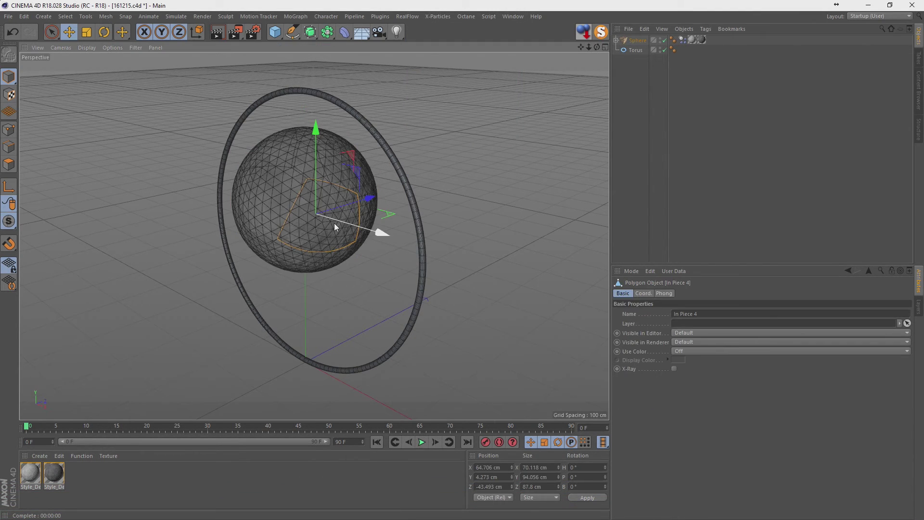
mouse_move(335, 222)
mouse_down()
mouse_move(454, 206)
mouse_move(513, 175)
mouse_up()
key(ctrl+z)
key(ctrl+z)
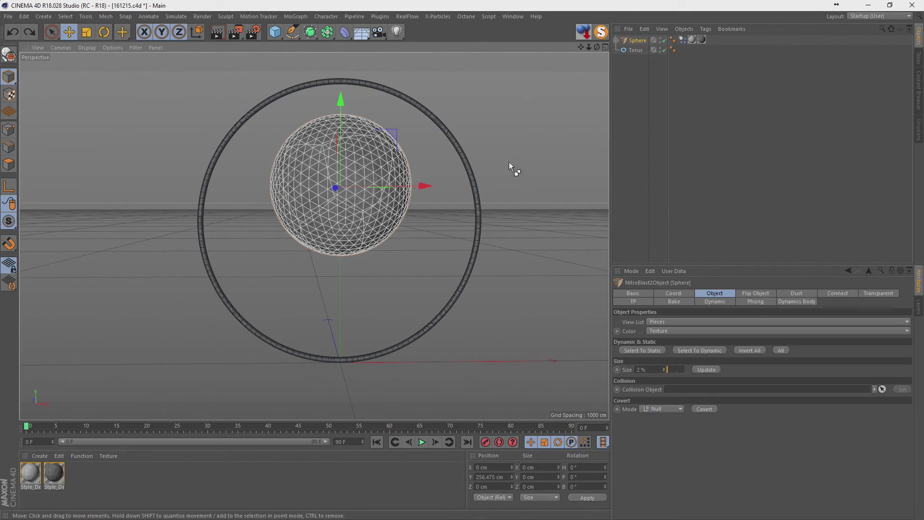
key(ctrl+z)
key(ctrl+z)
key(ctrl+z)
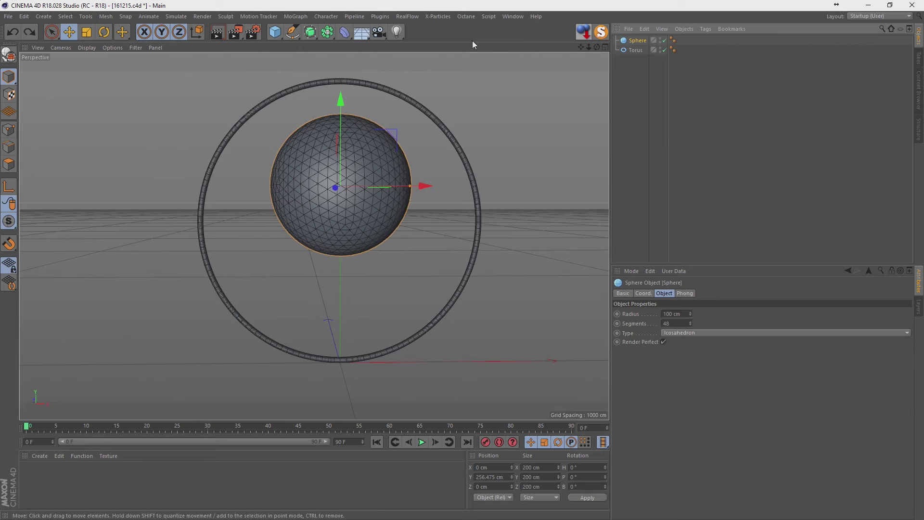
Re-fracture the sphere in NitroBlast into 30 pieces at High quality and reselect it
click(380, 16)
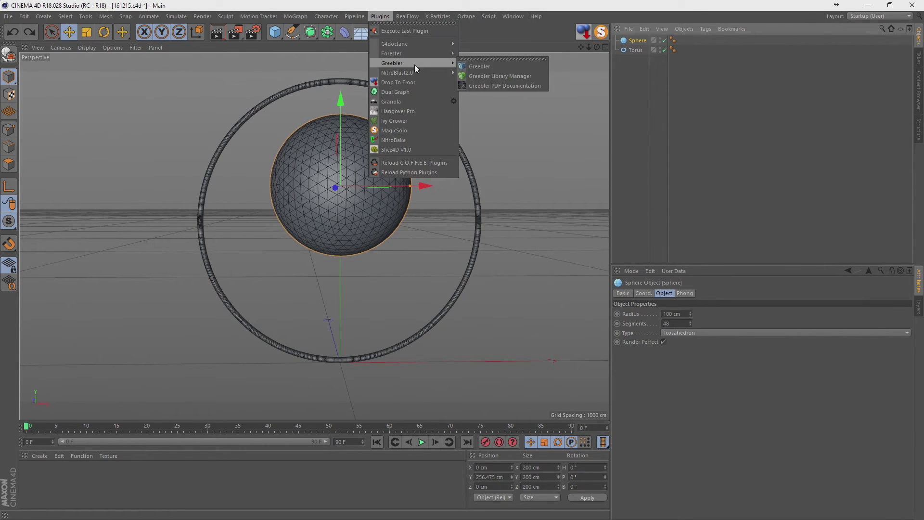
mouse_move(398, 72)
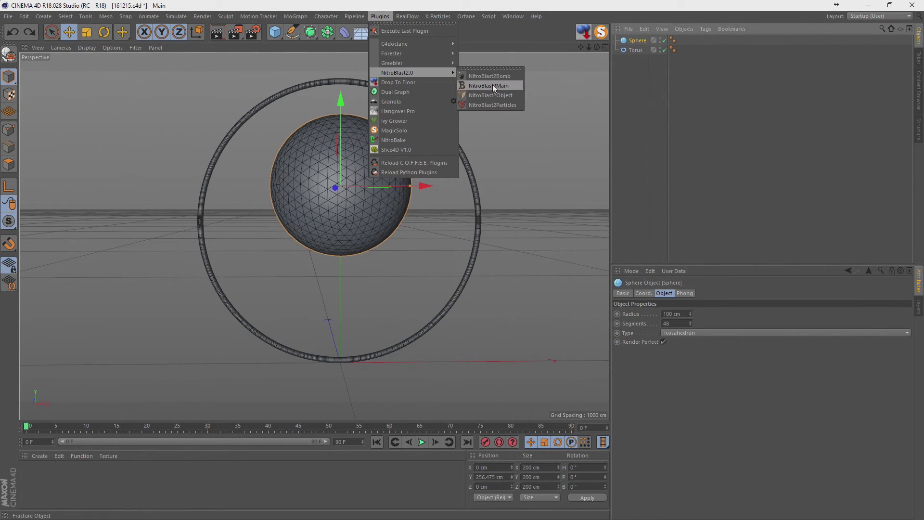
click(493, 85)
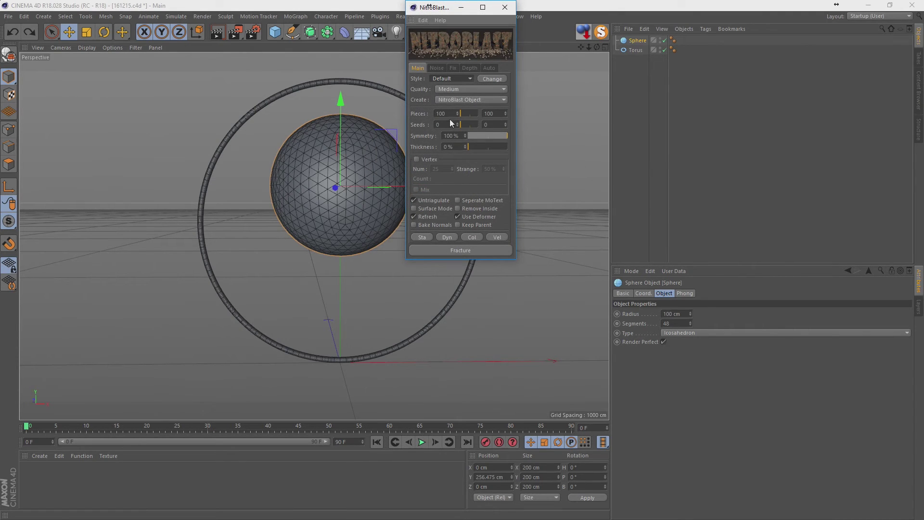
text(30)
key(Return)
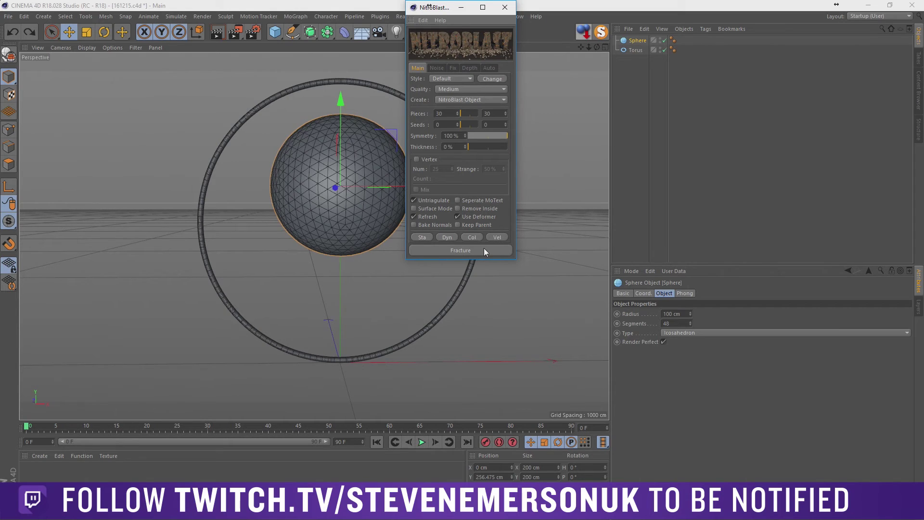
click(457, 89)
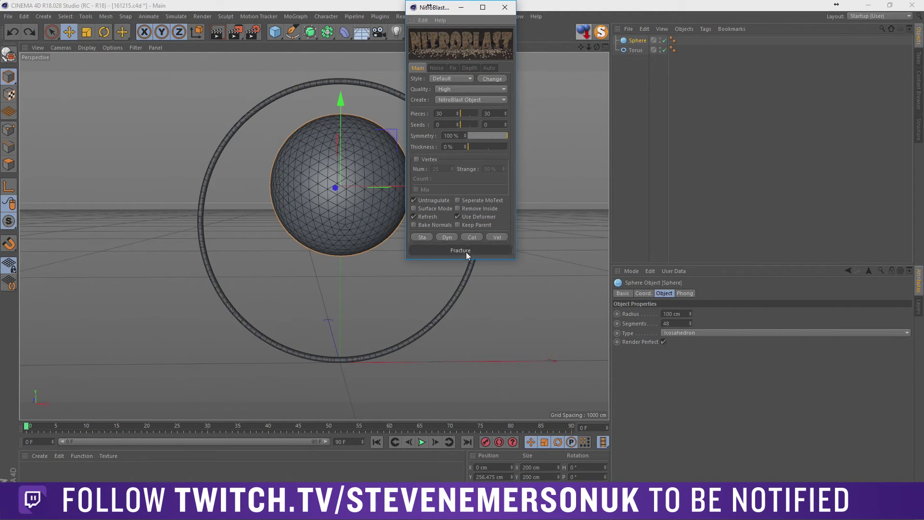
click(466, 252)
click(504, 12)
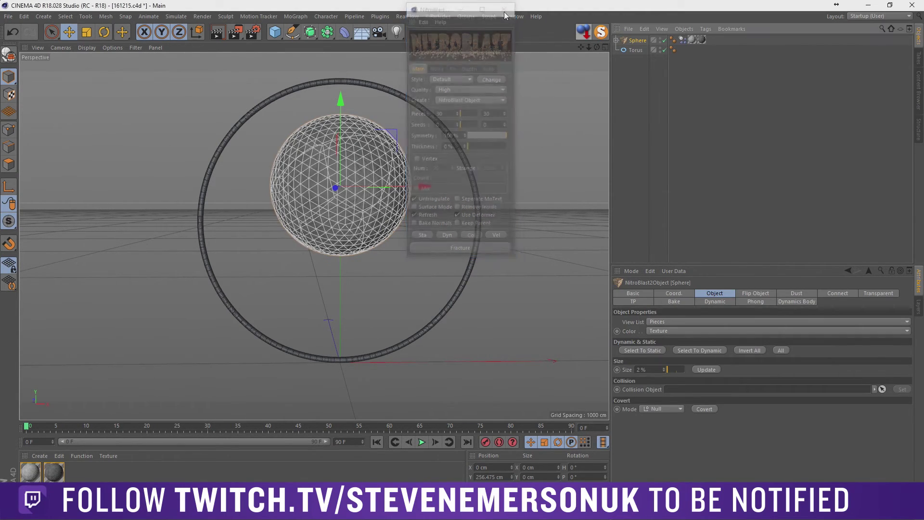
click(619, 40)
Test-move In Piece 25 along X, undo it, collapse the pieces list, and select the torus
click(622, 50)
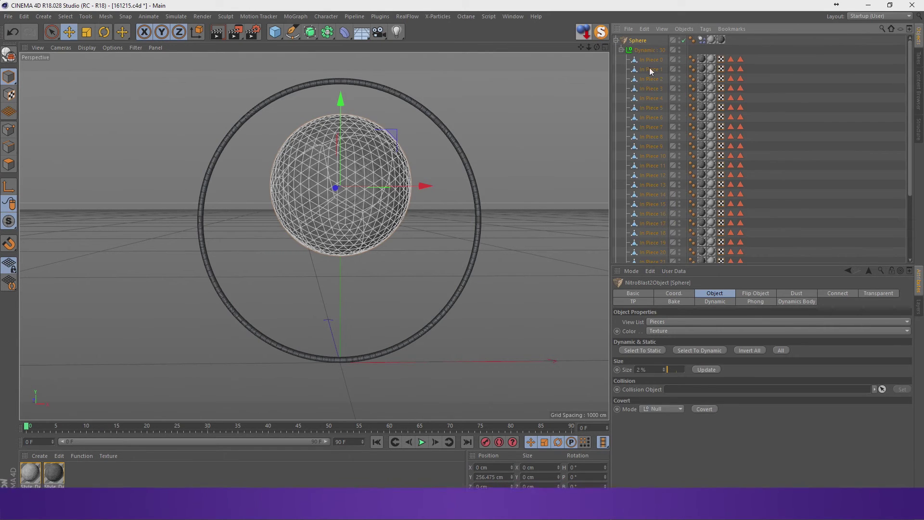
scroll(664, 193, down, 3)
click(652, 249)
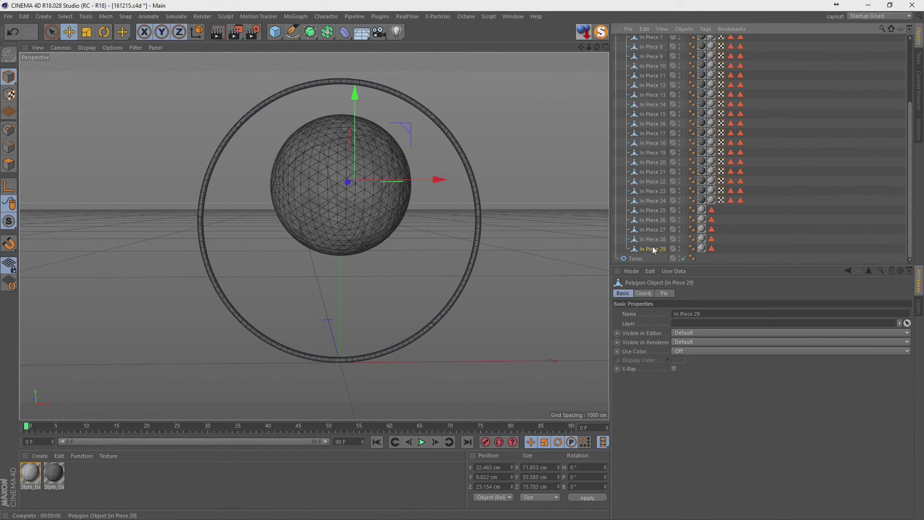
click(650, 211)
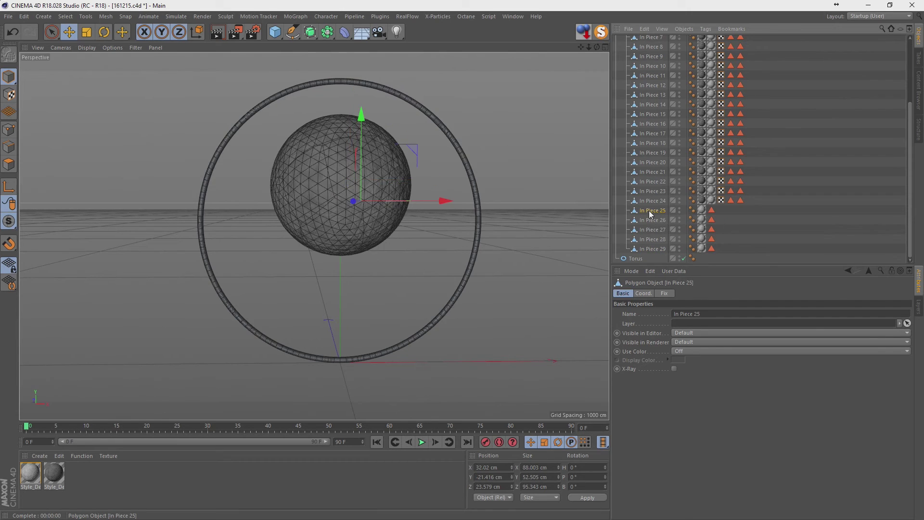
drag(443, 200, 562, 205)
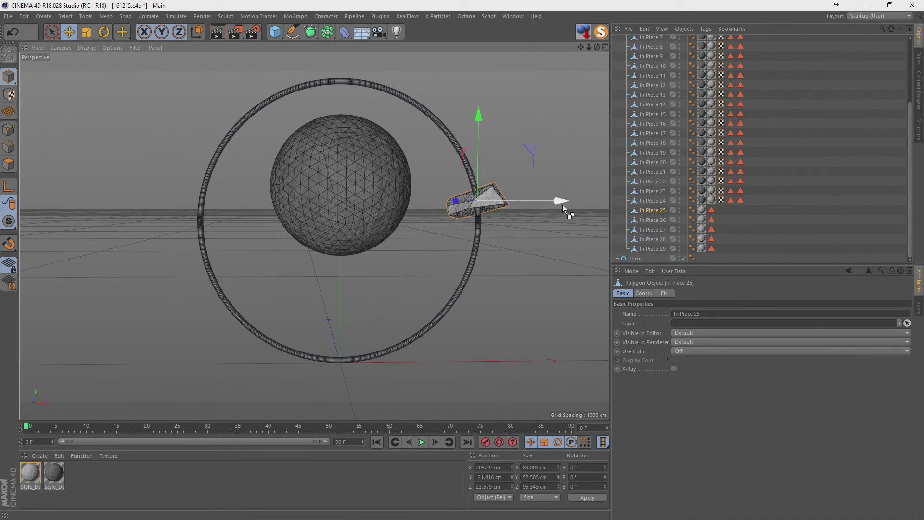
alt+drag(536, 151, 533, 188)
key(ctrl+z)
scroll(698, 193, up, 5)
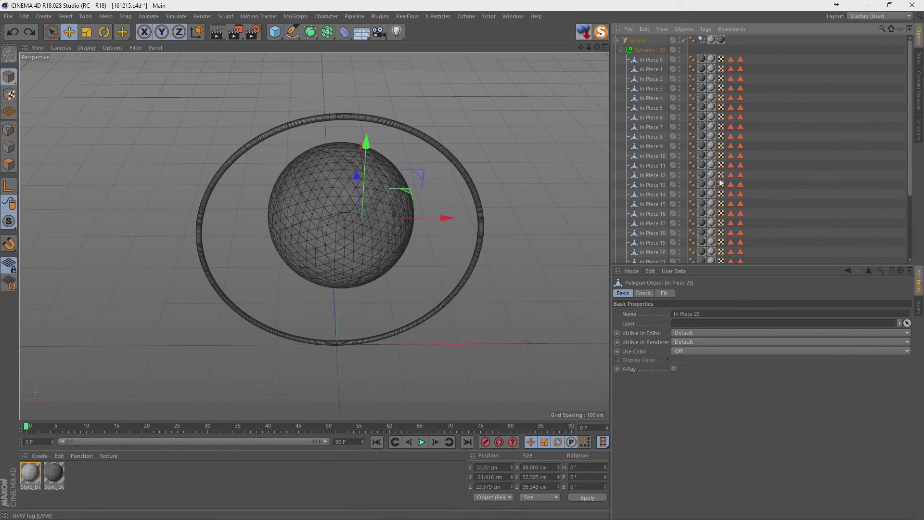
click(622, 50)
click(636, 59)
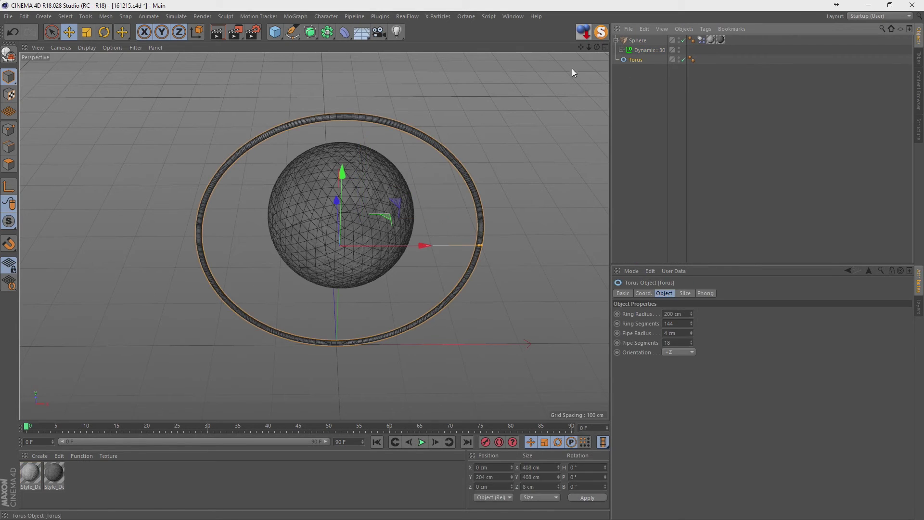
click(295, 16)
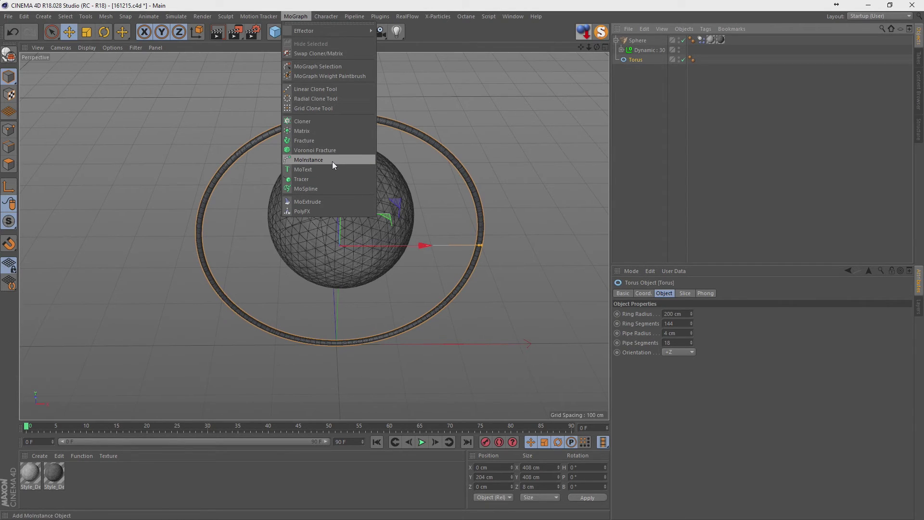
Add a MoGraph Cloner object, still in its default Linear mode
click(334, 121)
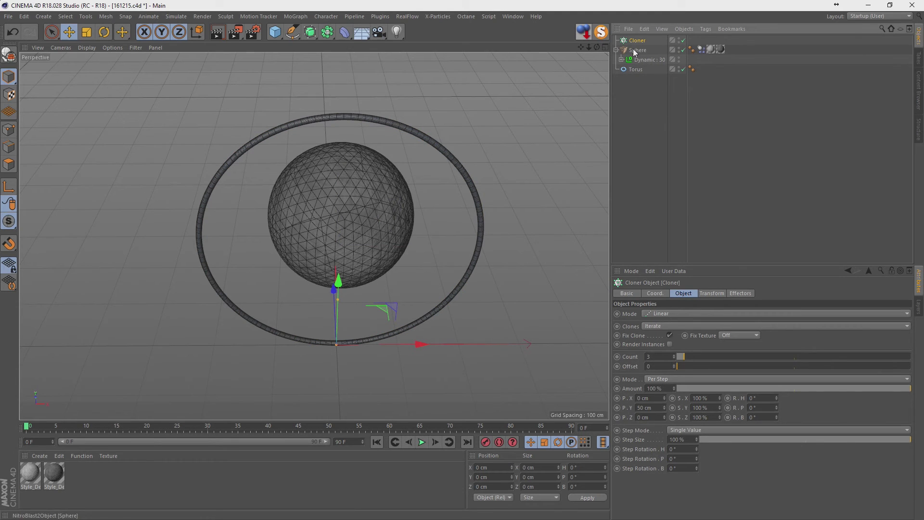
click(633, 67)
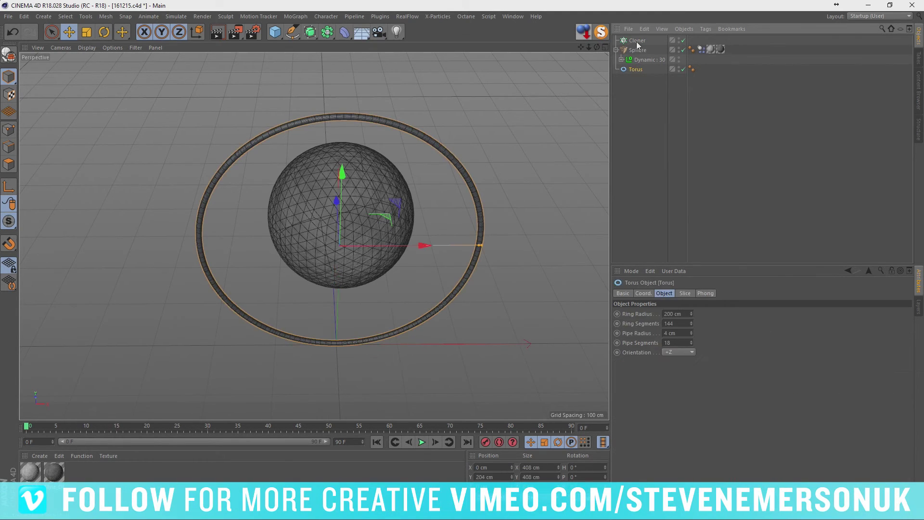
key(ctrl+z)
click(665, 313)
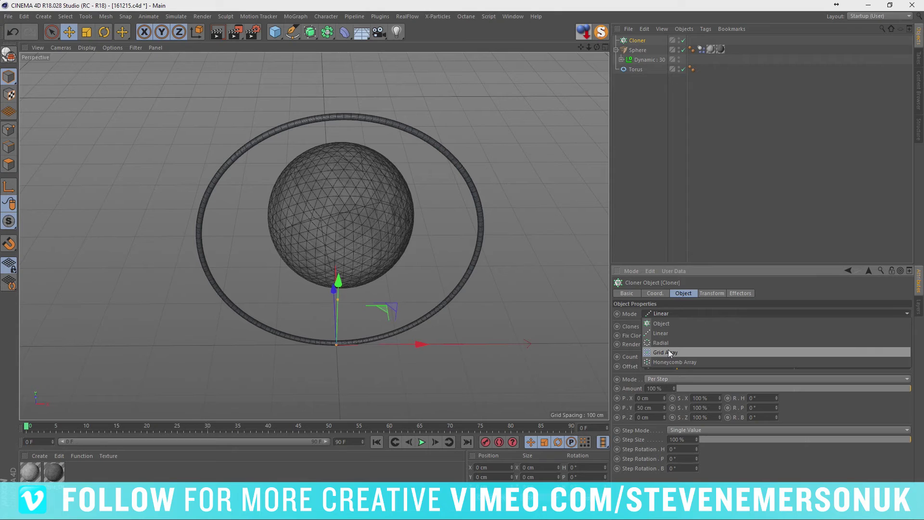
Set the Cloner to Object mode on the Torus and place all 30 fracture pieces under it
click(666, 324)
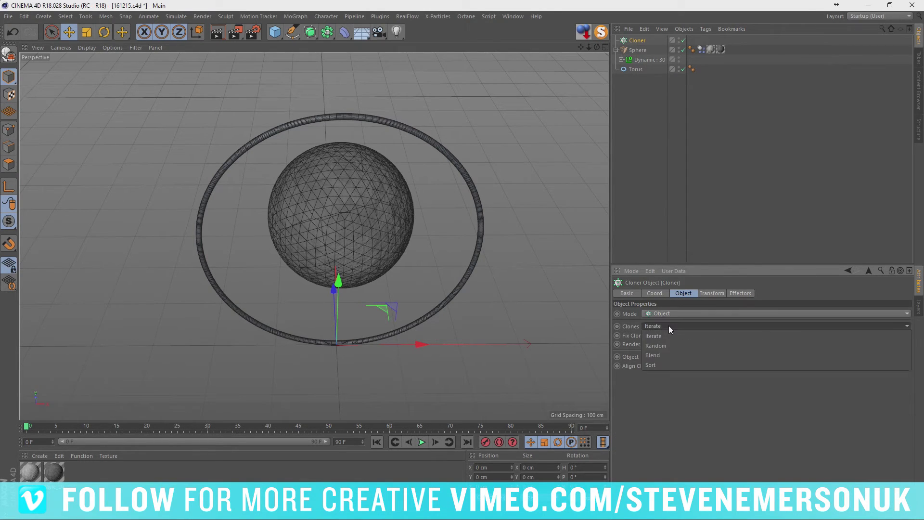
click(668, 325)
drag(635, 70, 664, 360)
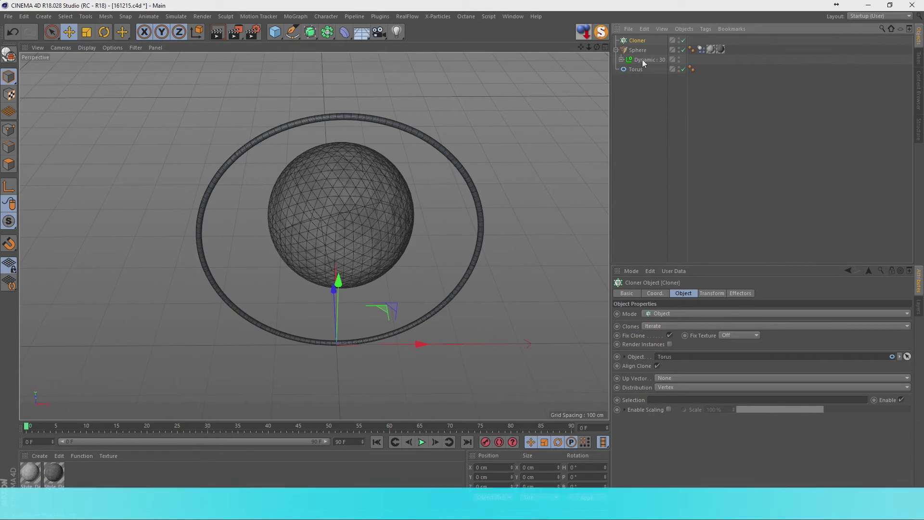
drag(637, 59, 627, 53)
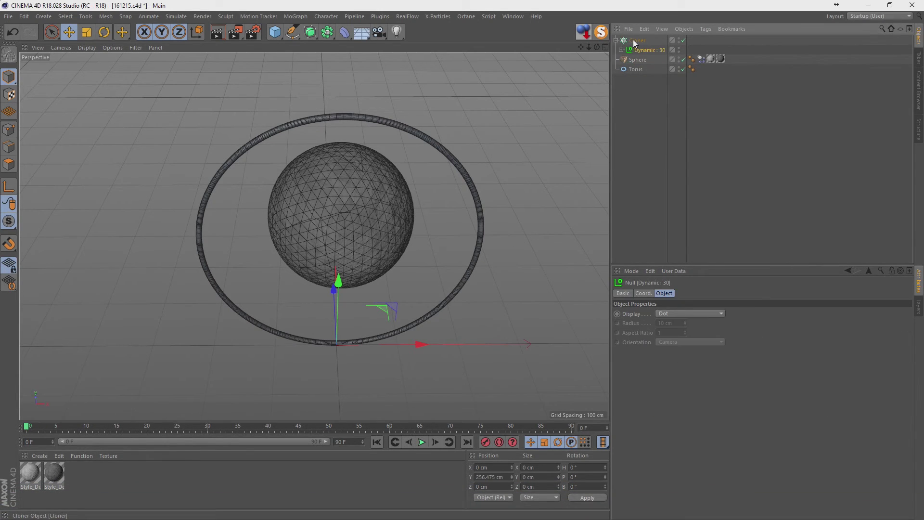
key(ctrl+z)
key(ctrl+z)
click(621, 59)
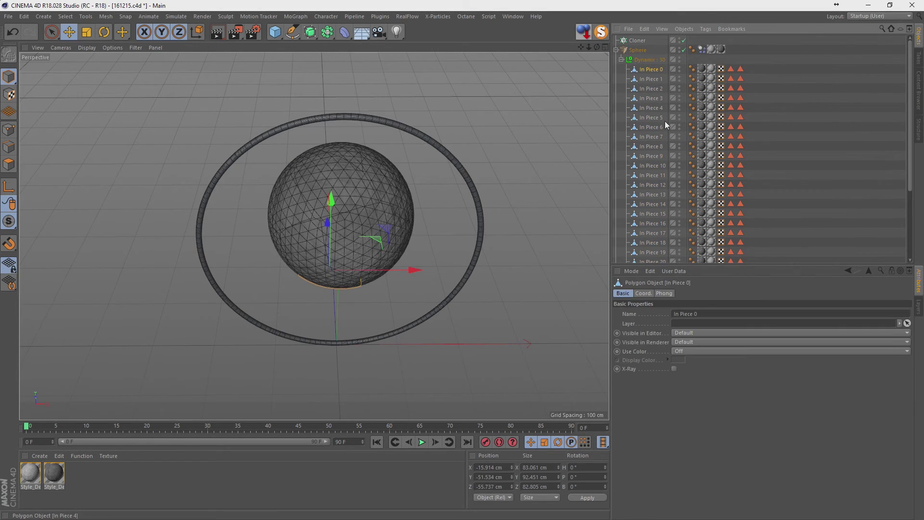
scroll(665, 121, down, 3)
scroll(661, 200, up, 3)
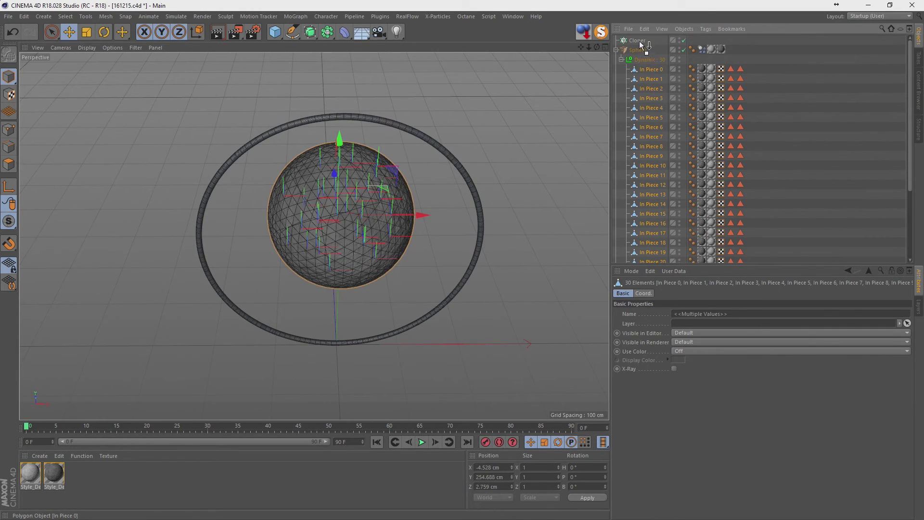
drag(648, 77, 629, 46)
click(617, 42)
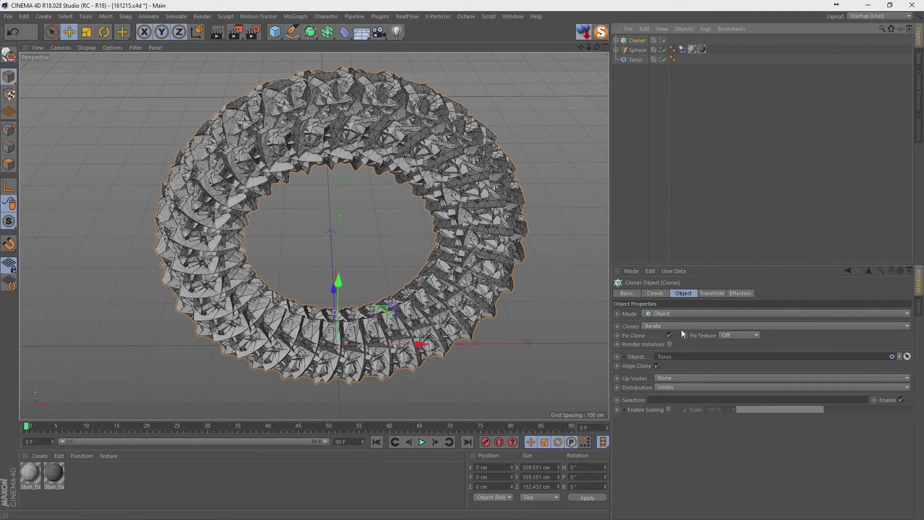
Switch the Cloner to Volume distribution with 36 clones and Random volume mode
click(675, 388)
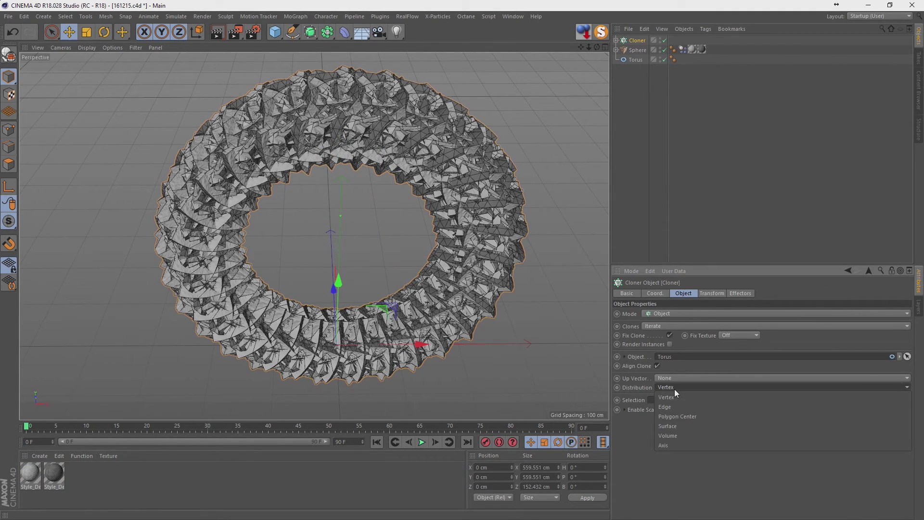
click(682, 424)
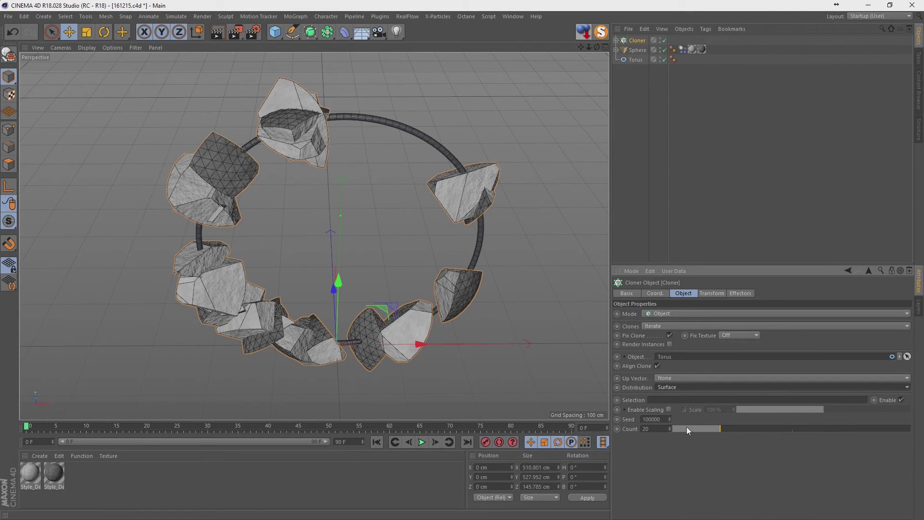
click(676, 391)
click(683, 436)
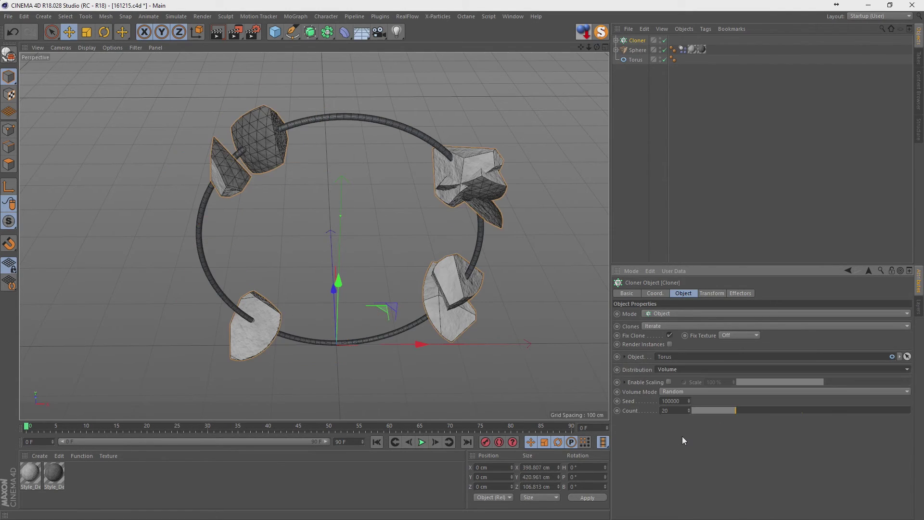
drag(736, 410, 771, 410)
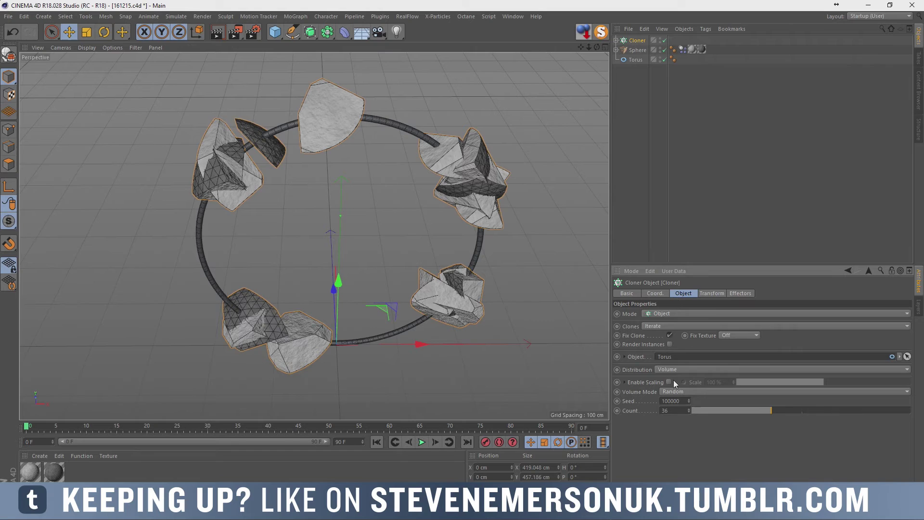
click(741, 293)
click(690, 294)
click(703, 393)
click(704, 418)
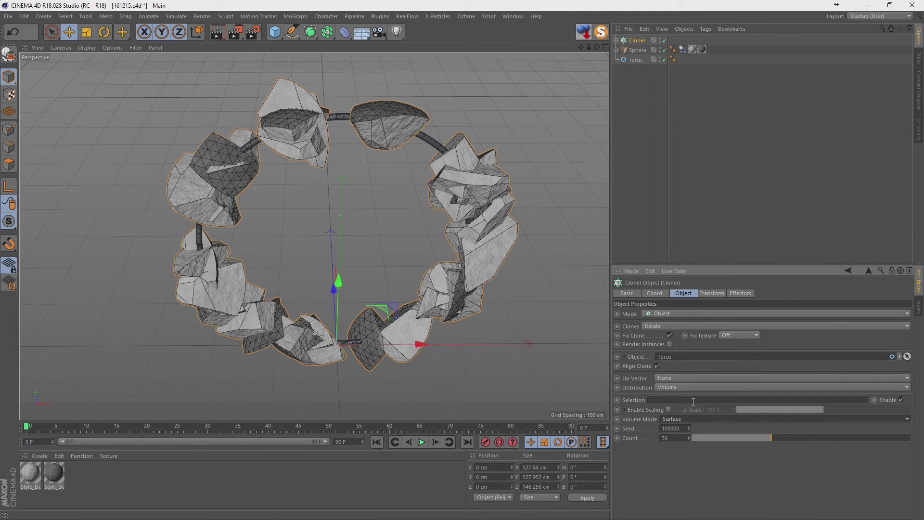
click(694, 419)
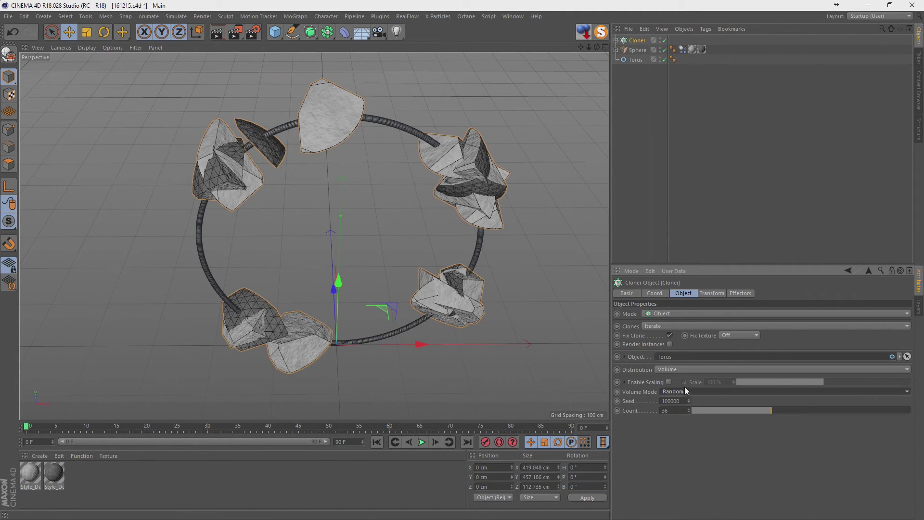
click(628, 383)
Compare Axis, Edge, Vertex, Polygon Center and Surface distributions, settling back on Volume
click(657, 371)
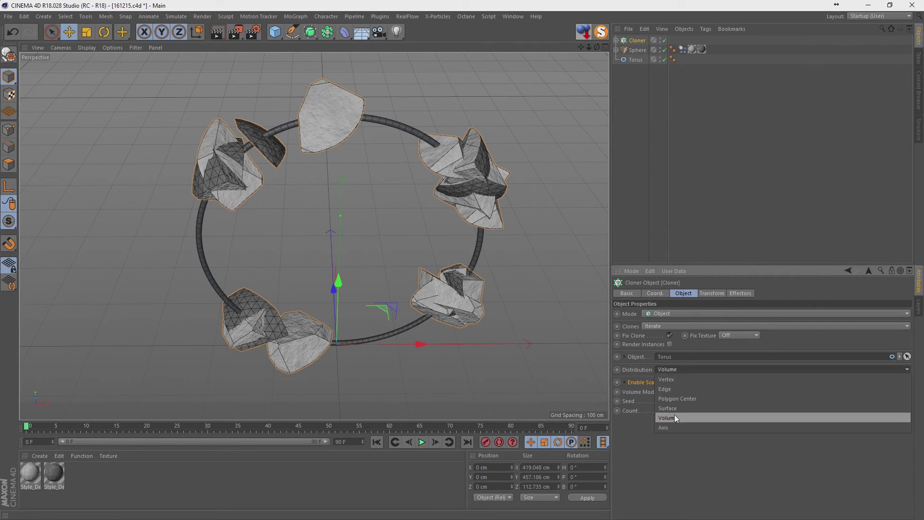
click(677, 427)
click(676, 379)
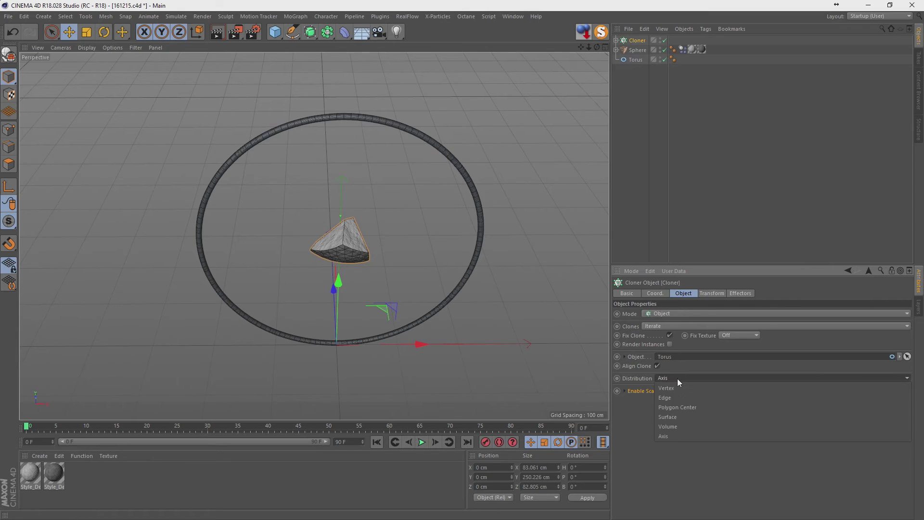
click(680, 394)
click(677, 378)
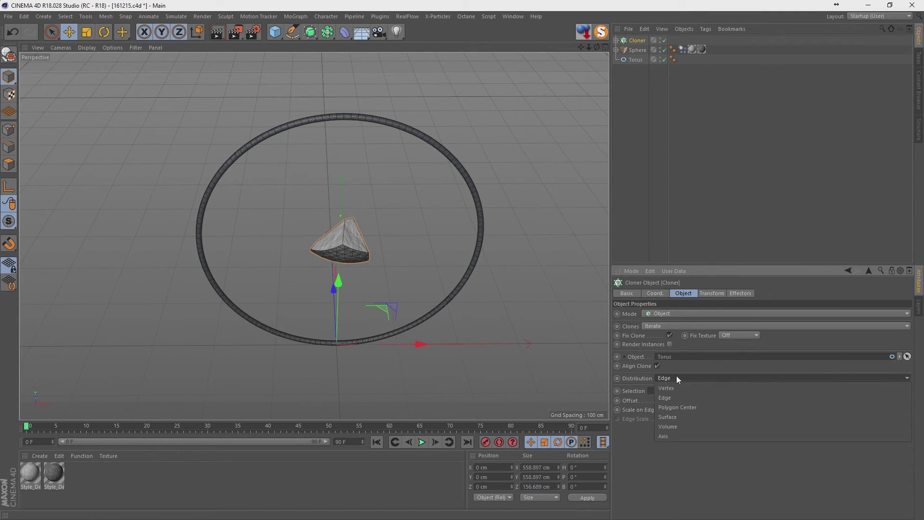
click(677, 388)
click(683, 388)
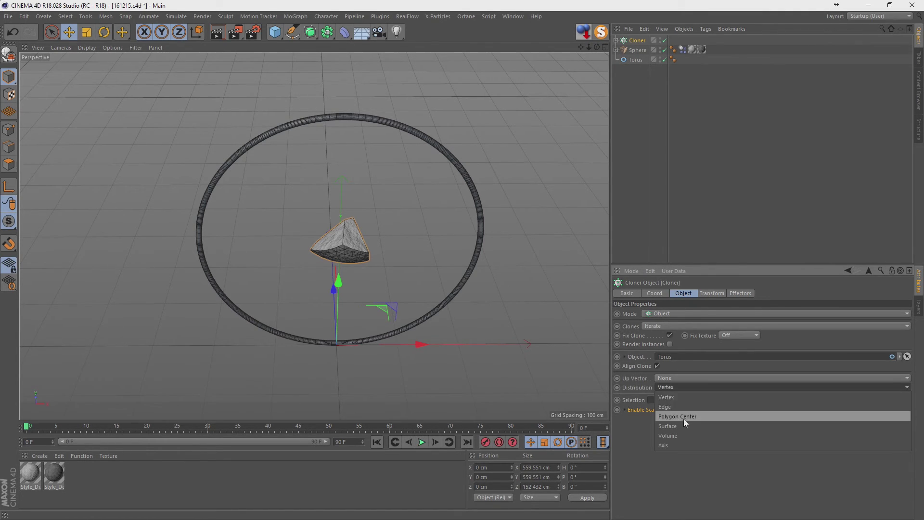
click(684, 417)
click(675, 386)
click(678, 426)
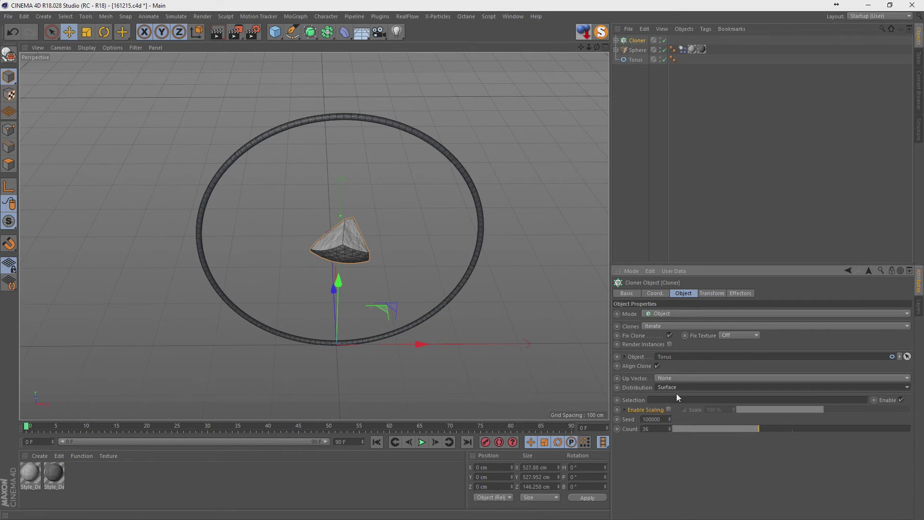
click(676, 388)
click(677, 435)
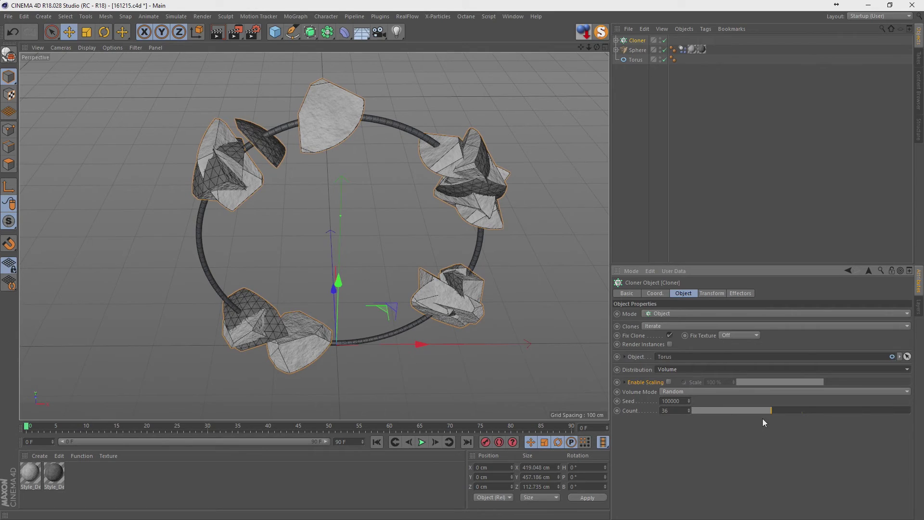
Lower the Cloner count to 30 and change its seed to 99995
mouse_move(756, 410)
mouse_down()
mouse_move(746, 411)
mouse_move(842, 412)
mouse_up()
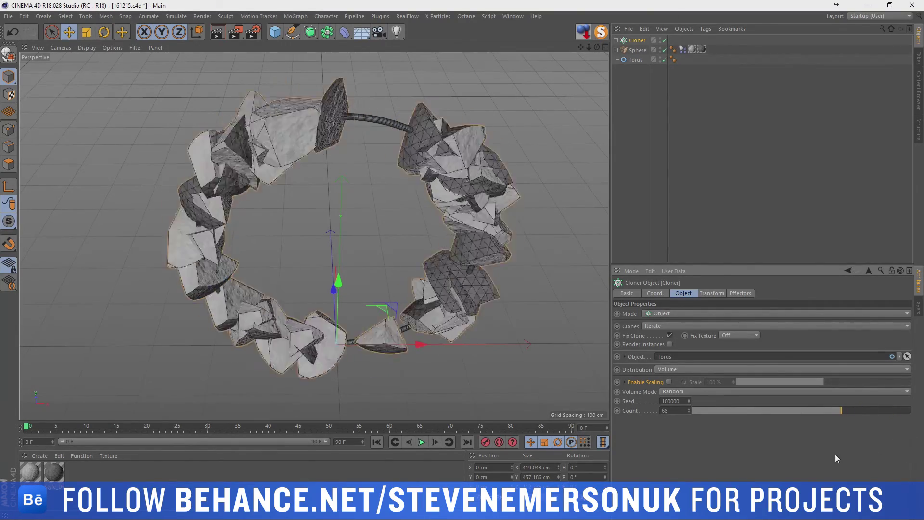
drag(836, 455, 759, 456)
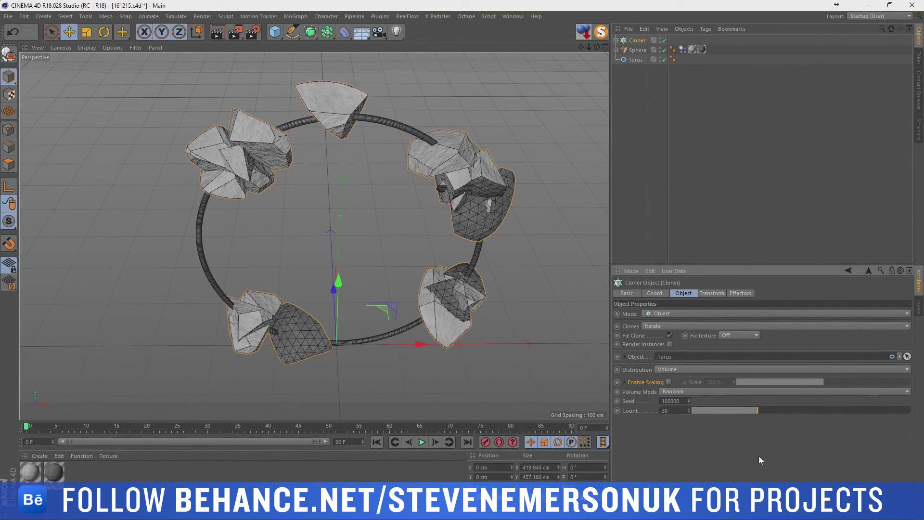
drag(689, 401, 689, 404)
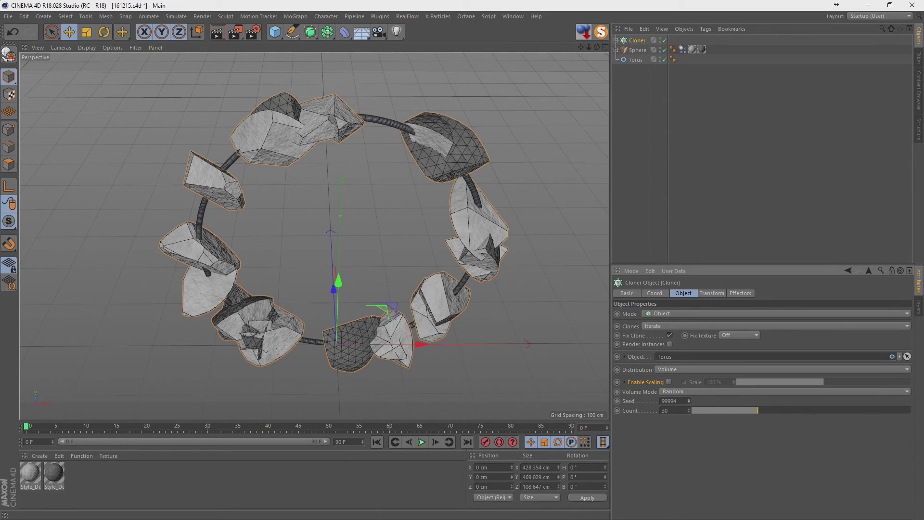
drag(689, 405, 689, 404)
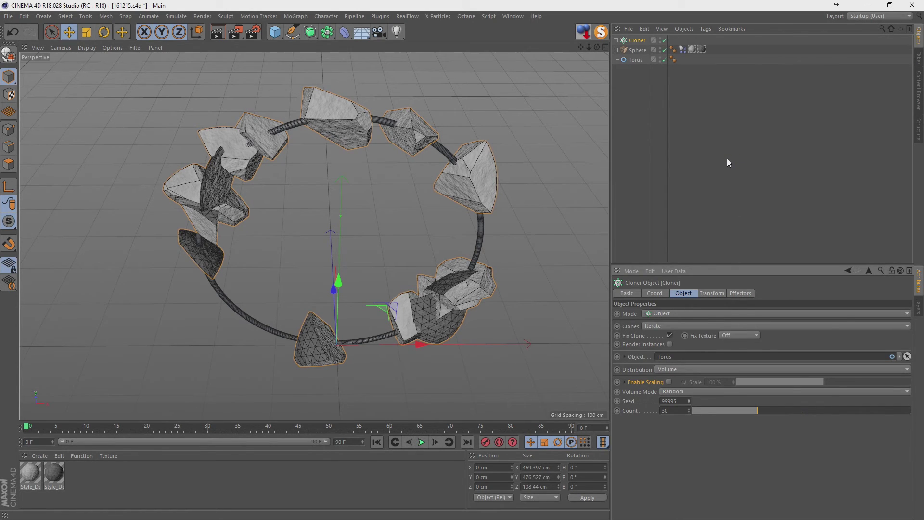
Test-play the timeline, then add a Rigid Body simulation tag to the Cloner
click(617, 41)
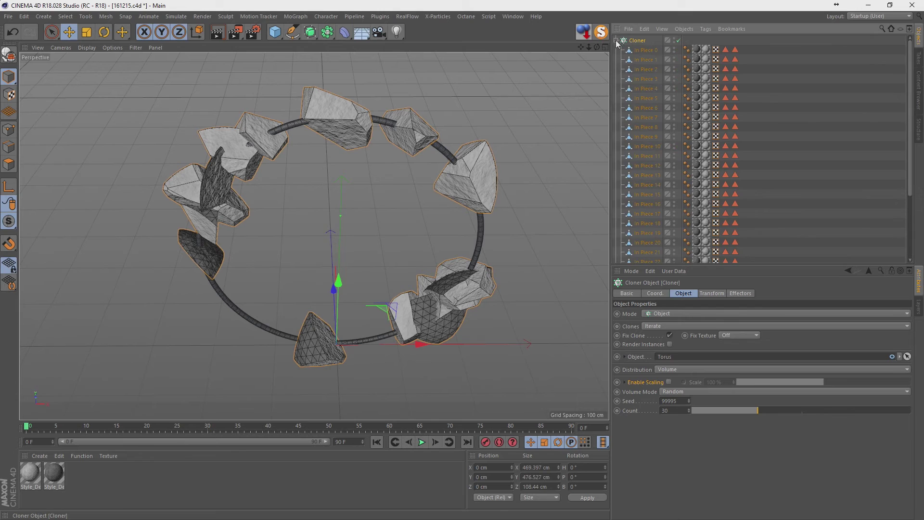
click(616, 41)
right_click(632, 42)
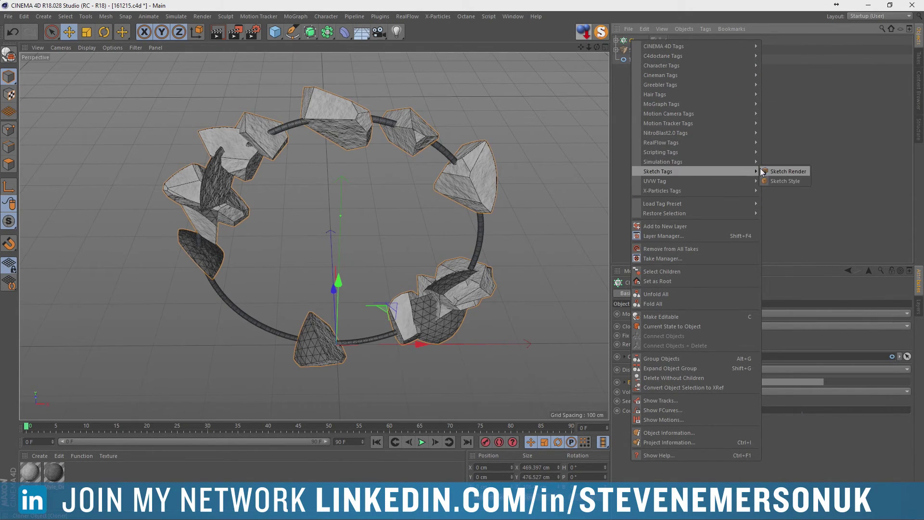
click(810, 115)
click(421, 442)
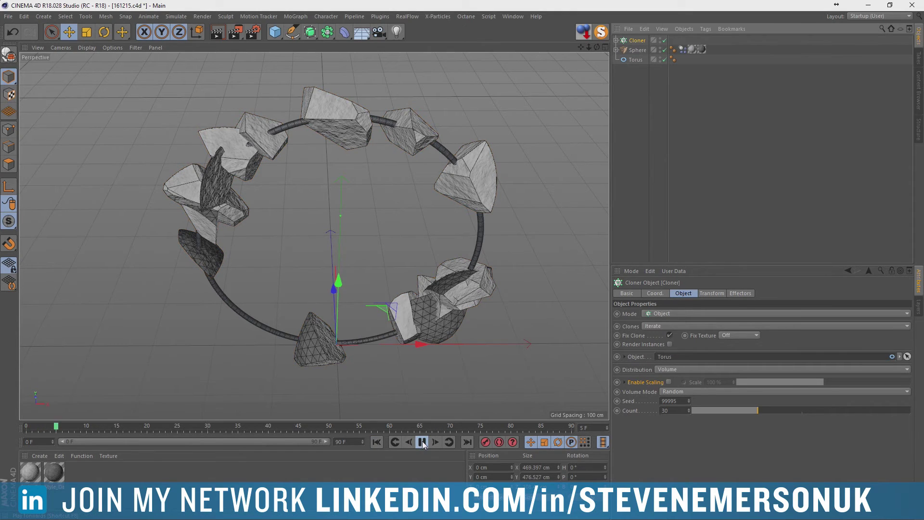
click(422, 442)
click(377, 442)
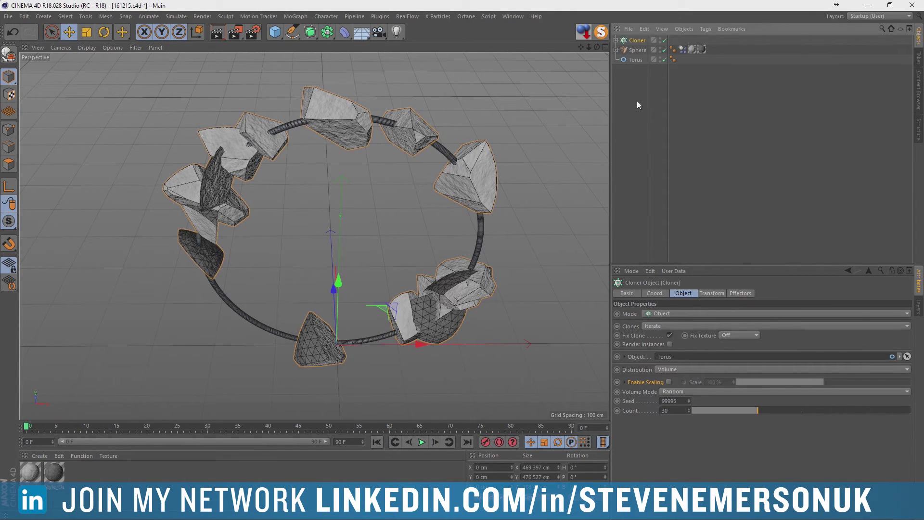
right_click(635, 42)
mouse_move(669, 161)
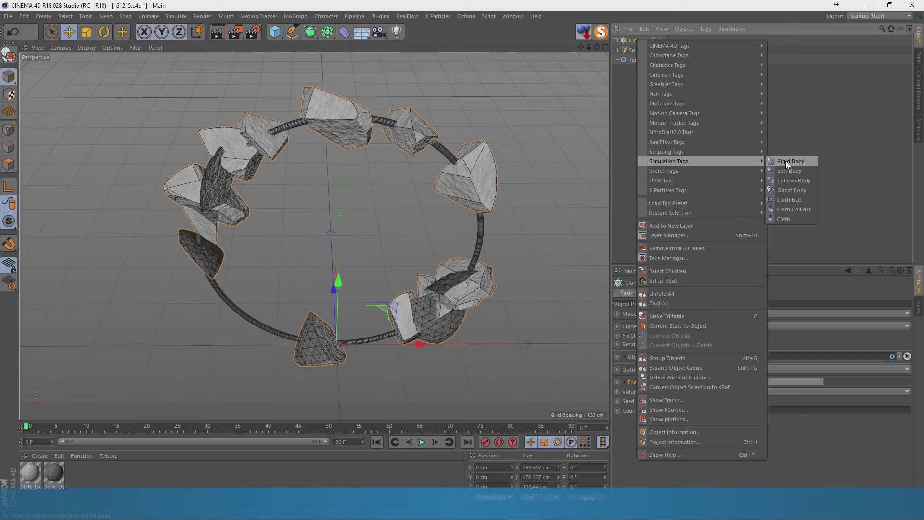
click(786, 161)
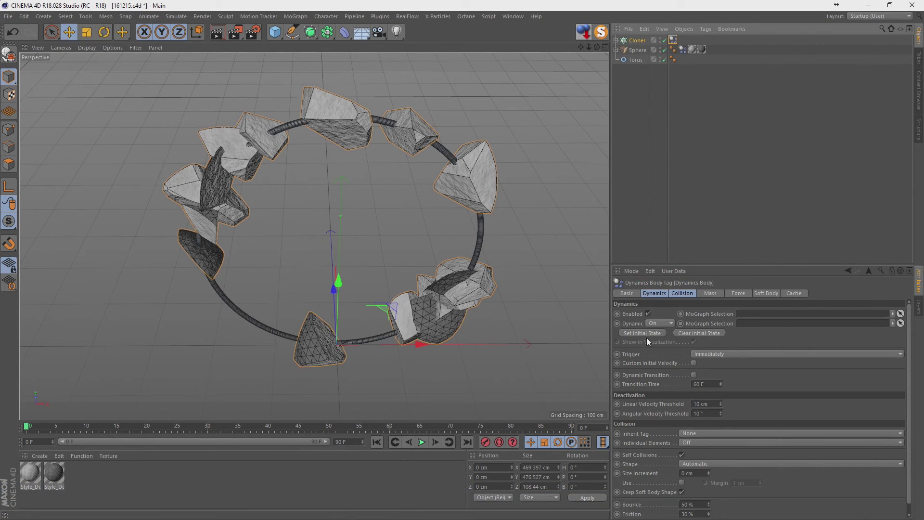
Set Inherit Tag to Apply Tag to Children and Individual Elements to All
click(418, 442)
click(377, 442)
click(682, 293)
click(693, 313)
click(695, 333)
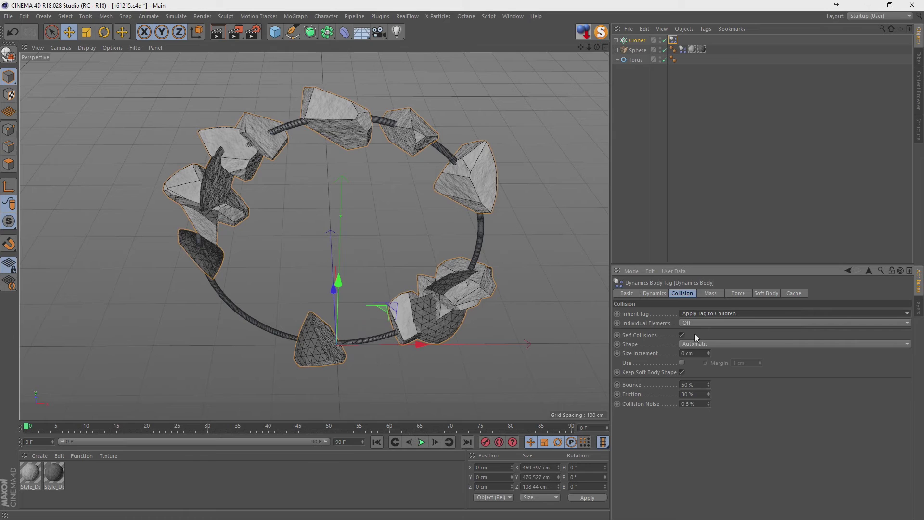
click(698, 361)
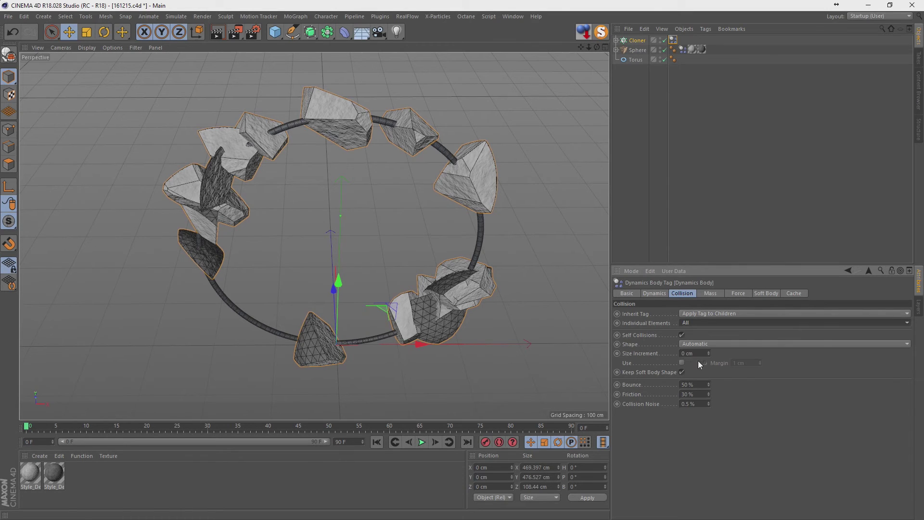
Play and step through the simulation to watch each rock fall, then rewind
click(421, 442)
click(377, 442)
click(435, 442)
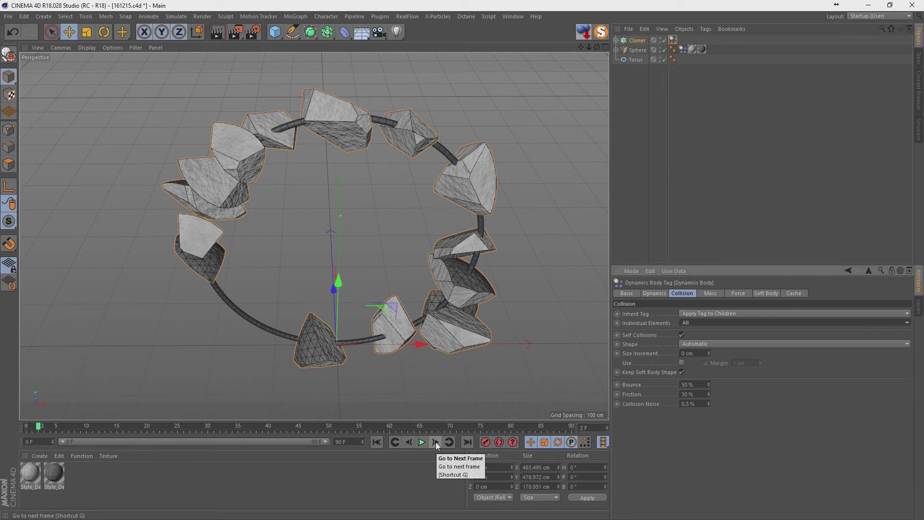
click(435, 442)
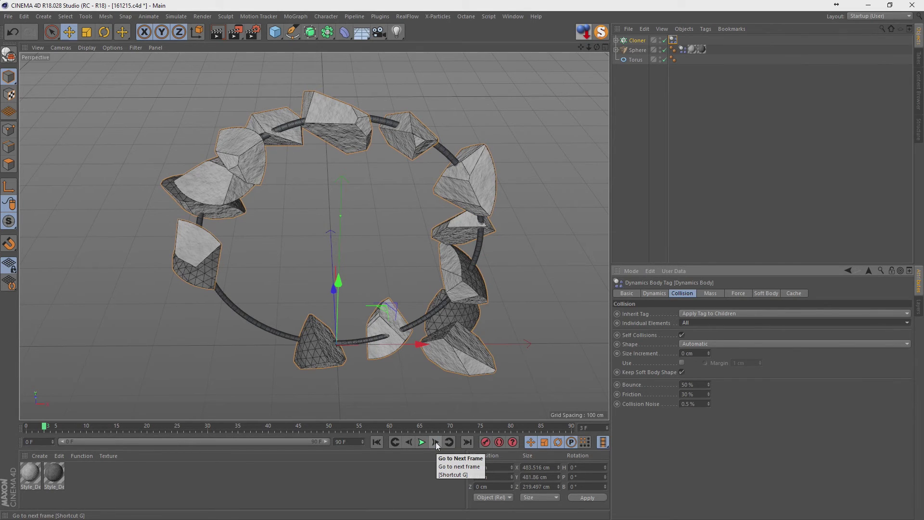
click(435, 442)
click(435, 442)
click(436, 442)
click(435, 442)
double_click(435, 443)
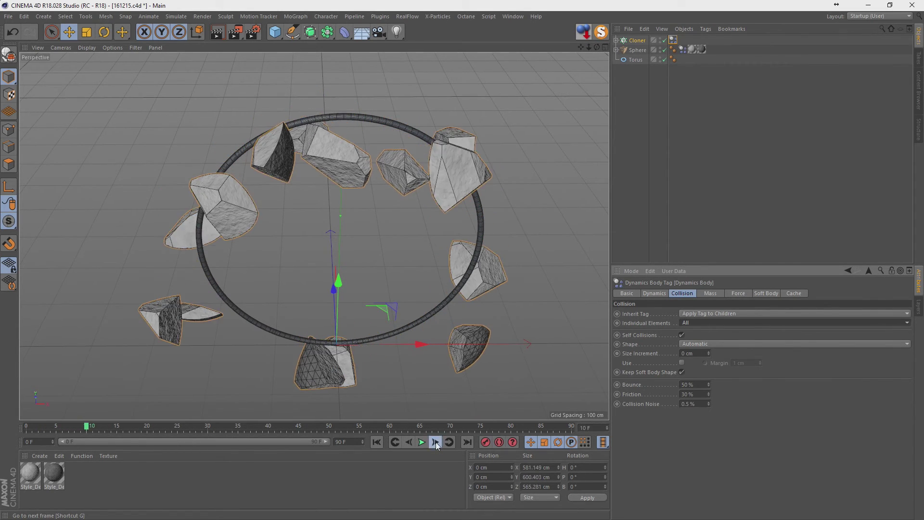
triple_click(436, 442)
double_click(436, 442)
click(435, 442)
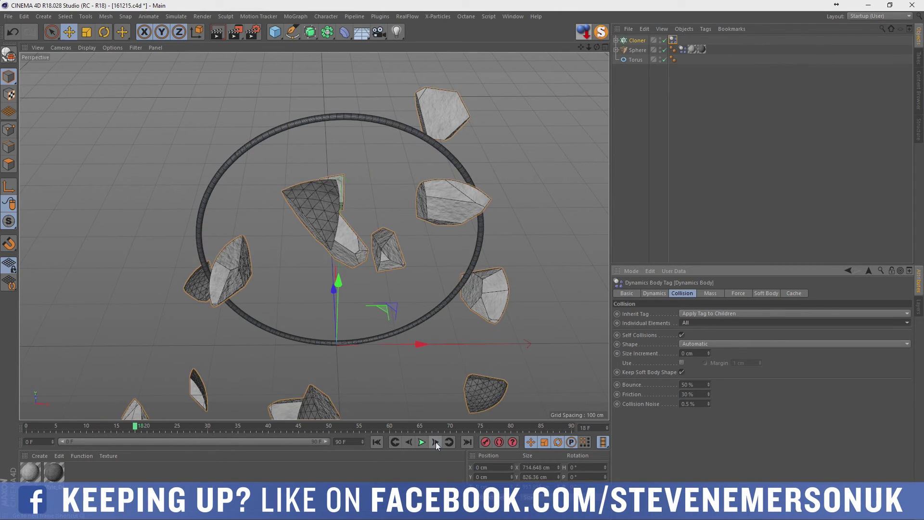
click(381, 444)
click(420, 443)
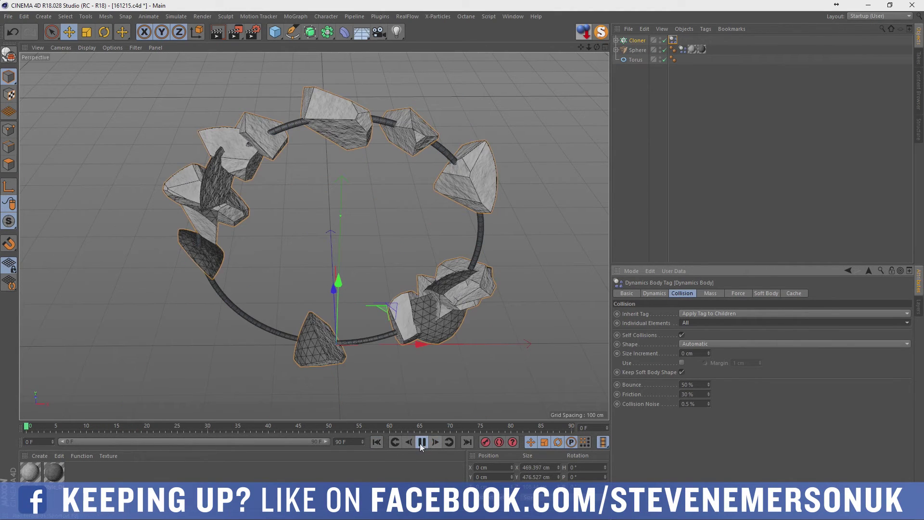
click(420, 443)
click(640, 92)
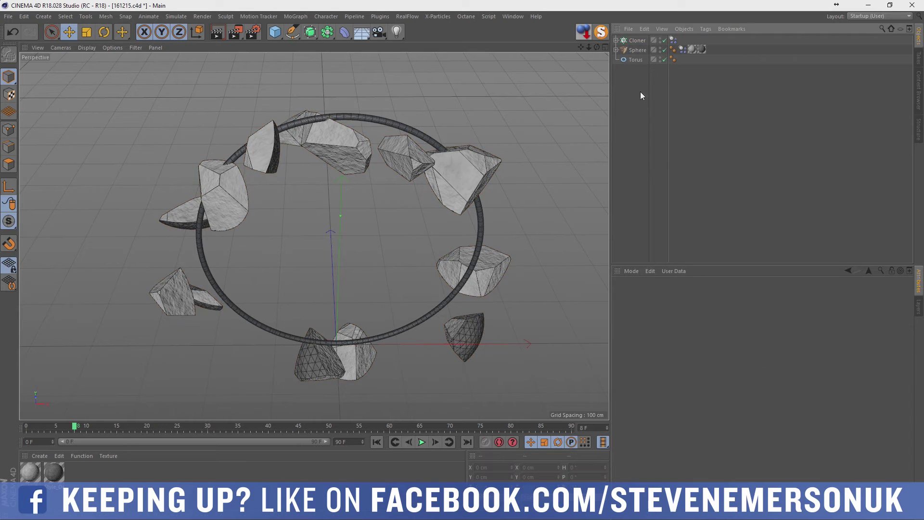
Select the Cloner and browse its property tabs, ending on Dynamics Body
click(635, 41)
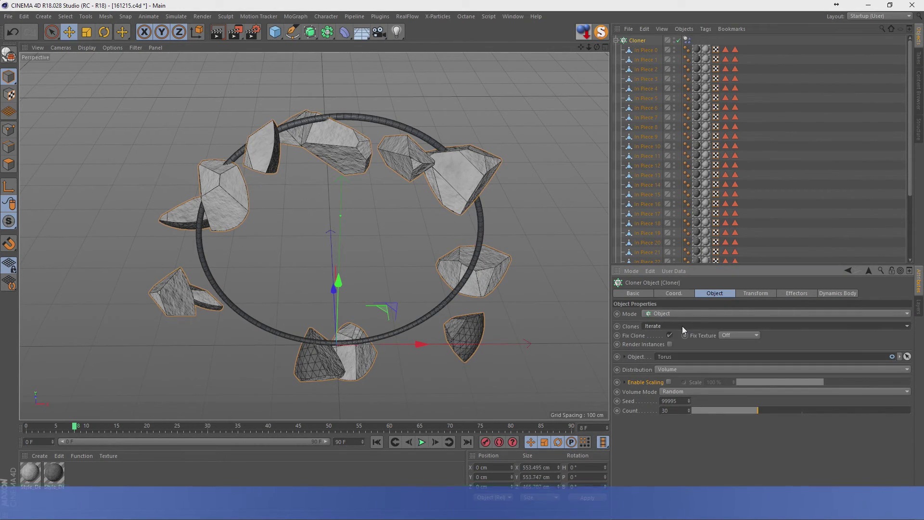
click(625, 356)
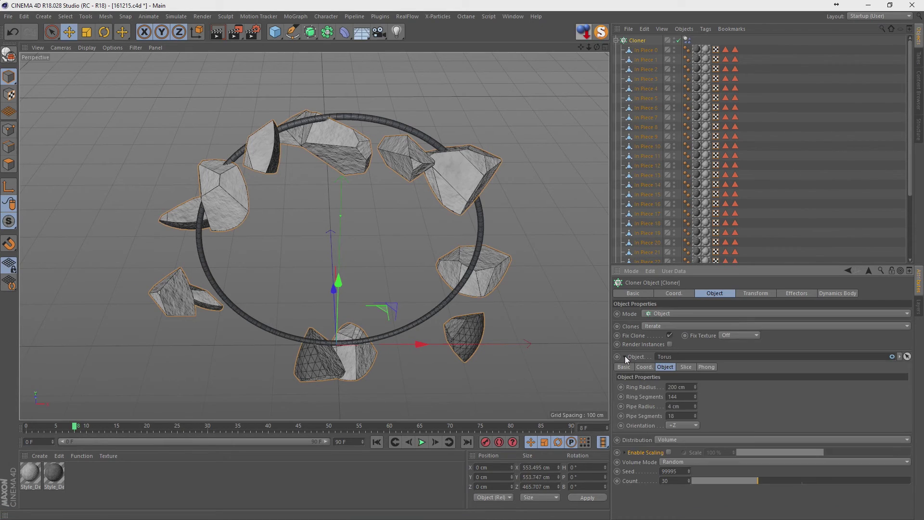
click(625, 356)
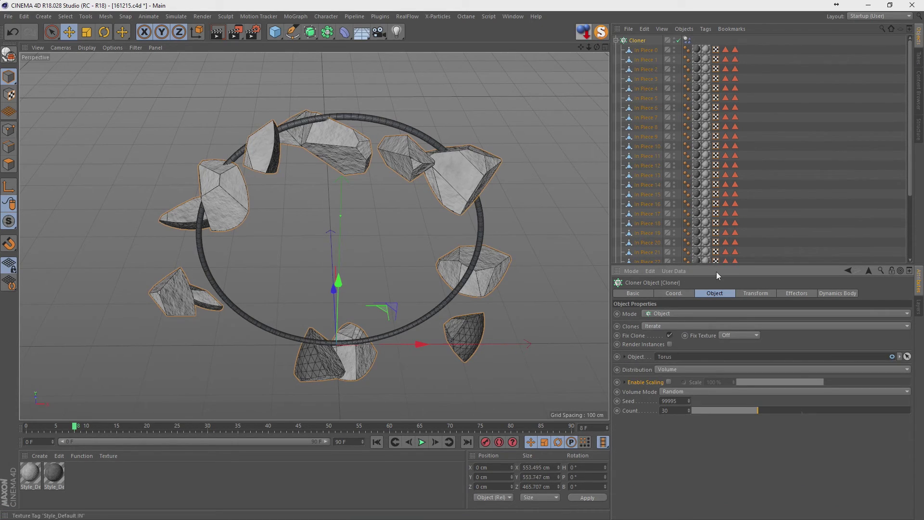
click(645, 293)
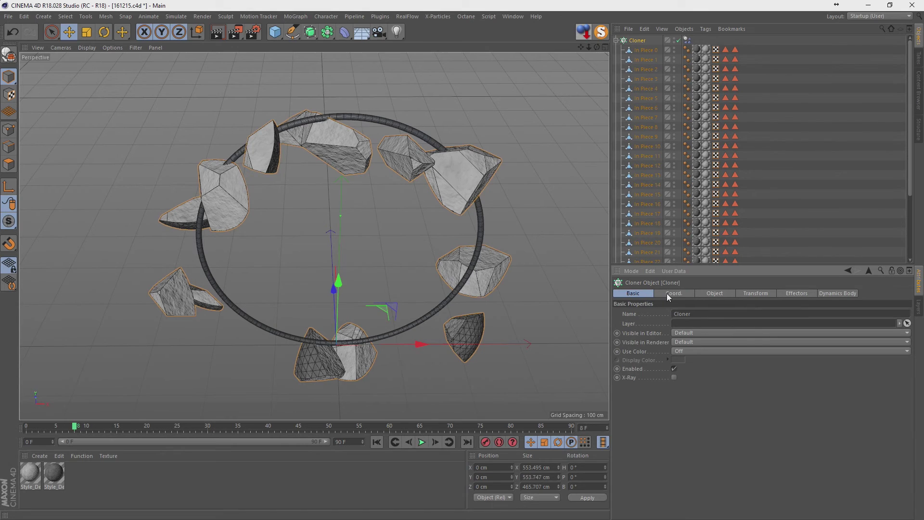
click(667, 293)
click(713, 293)
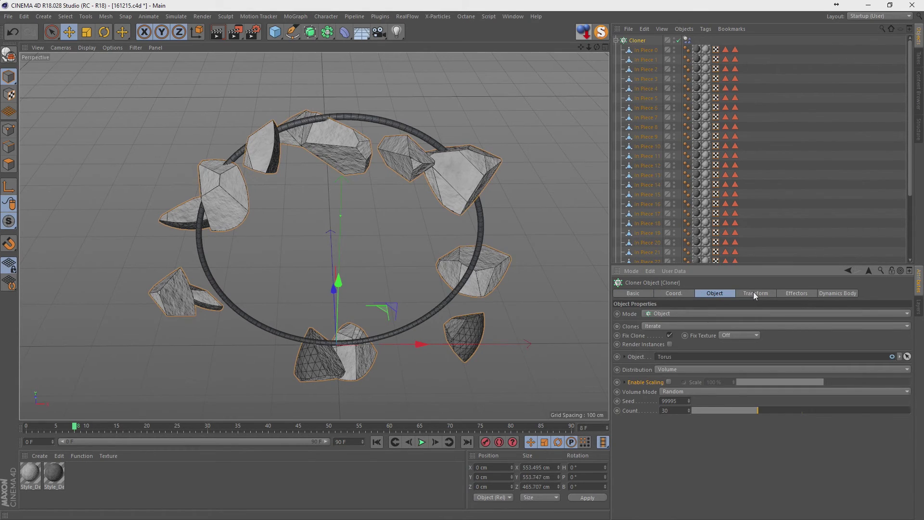
click(754, 294)
click(788, 295)
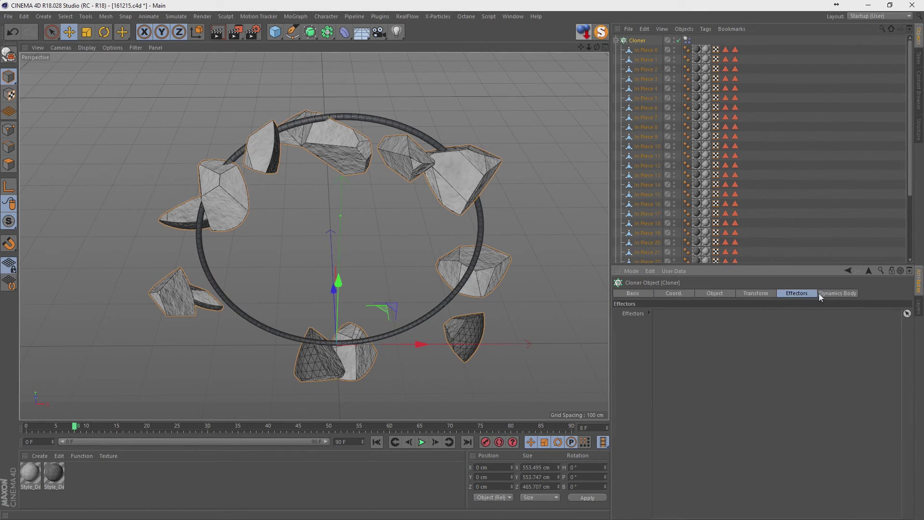
click(820, 294)
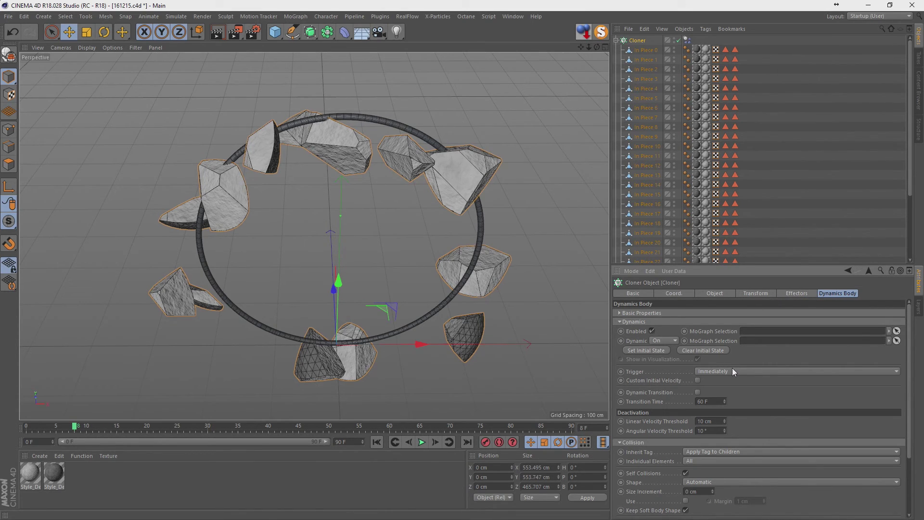
Set the Dynamics Body collision shape to Automatic (MoDynamics)
click(377, 442)
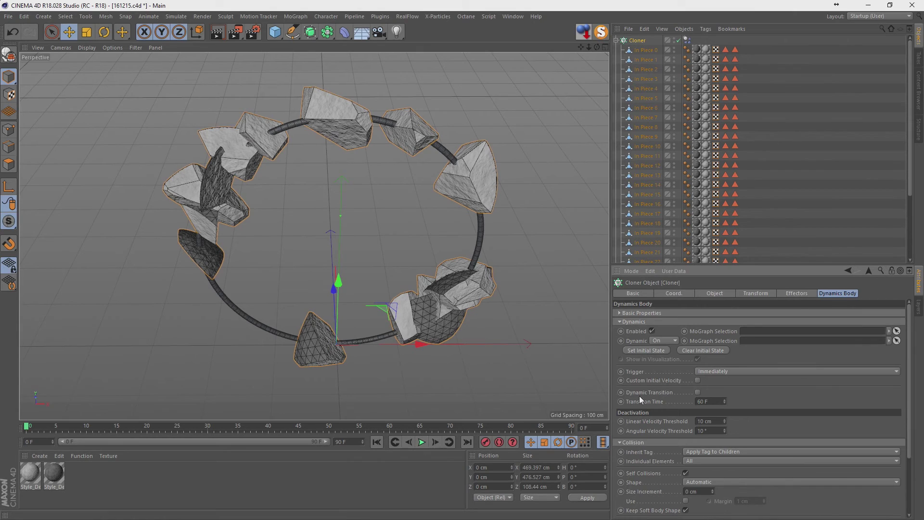
scroll(760, 399, down, 3)
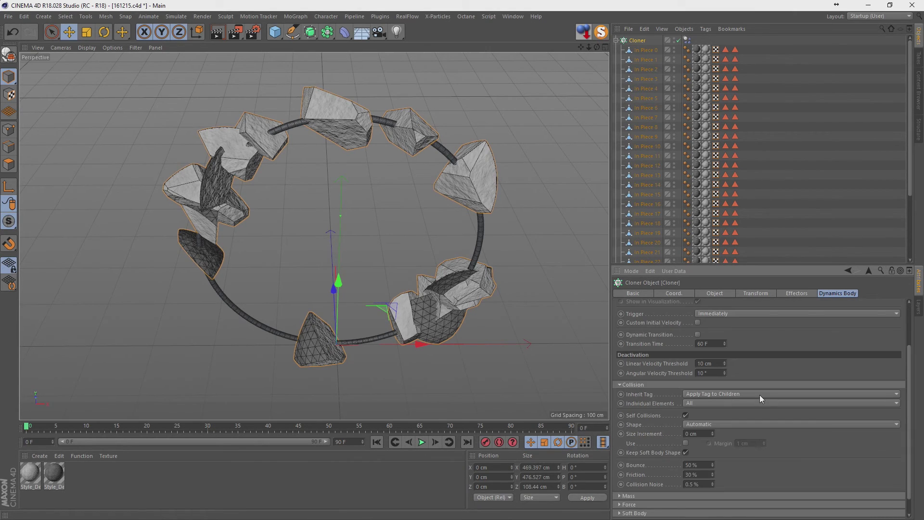
click(750, 423)
click(732, 318)
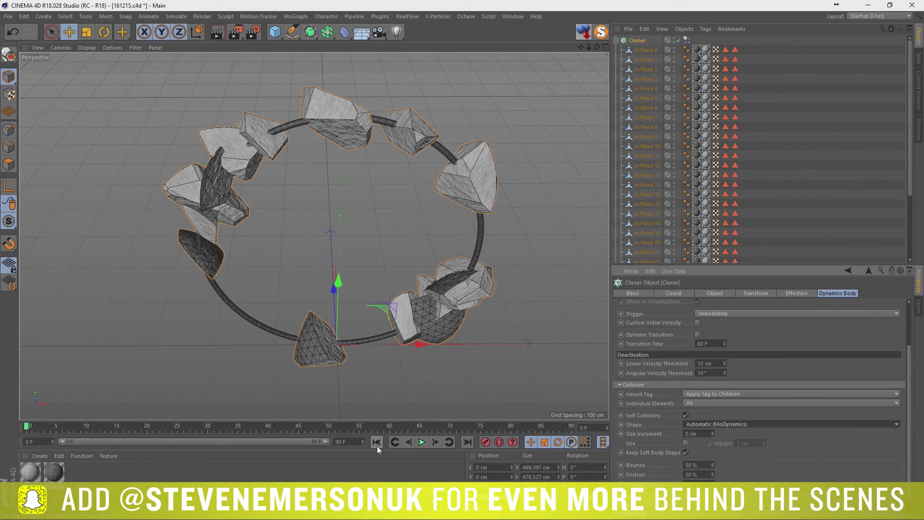
Preview the first frames of the fall while orbiting the view around the ring
click(419, 444)
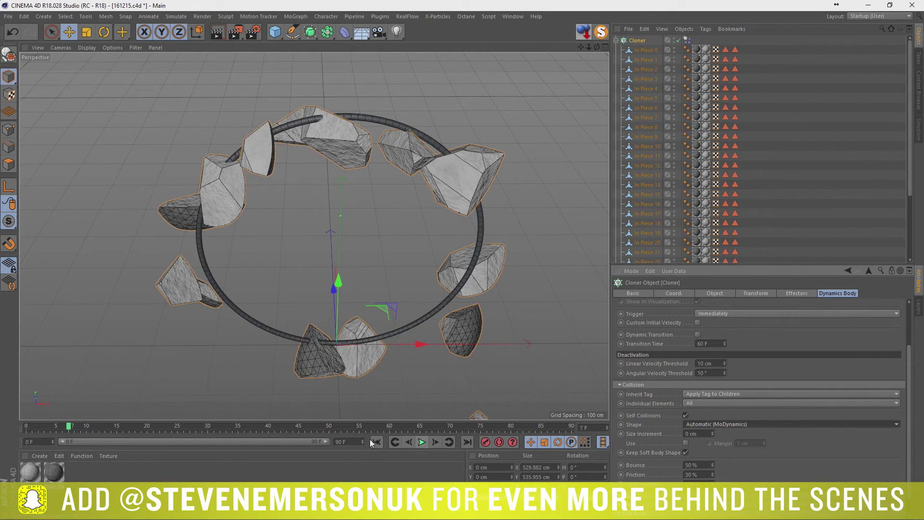
click(376, 442)
click(432, 442)
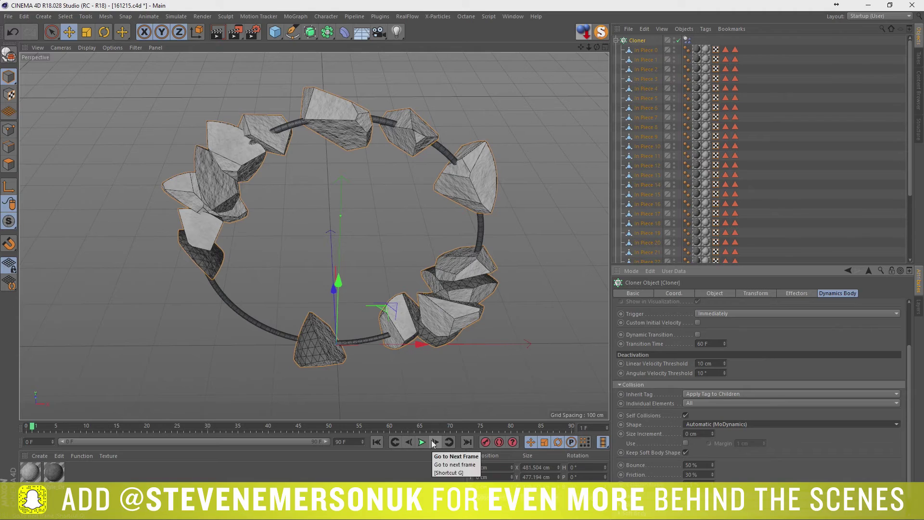
click(432, 443)
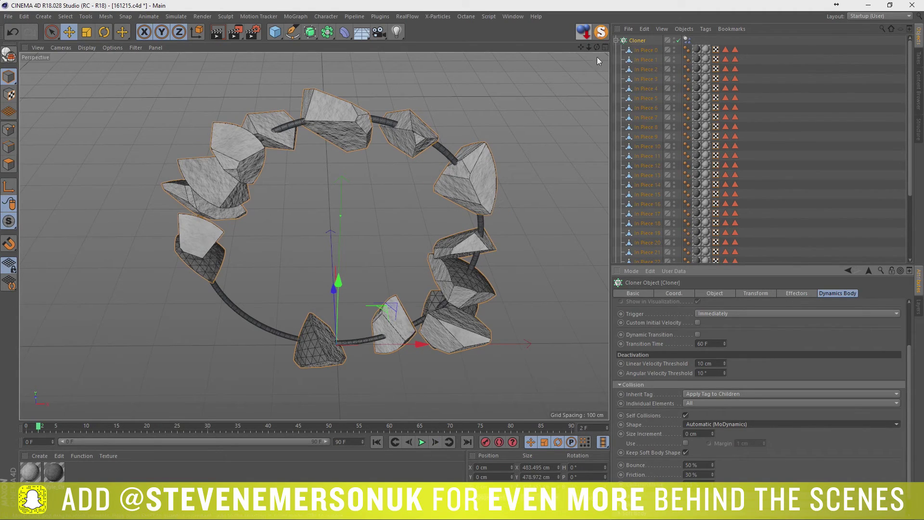
drag(597, 47, 559, 73)
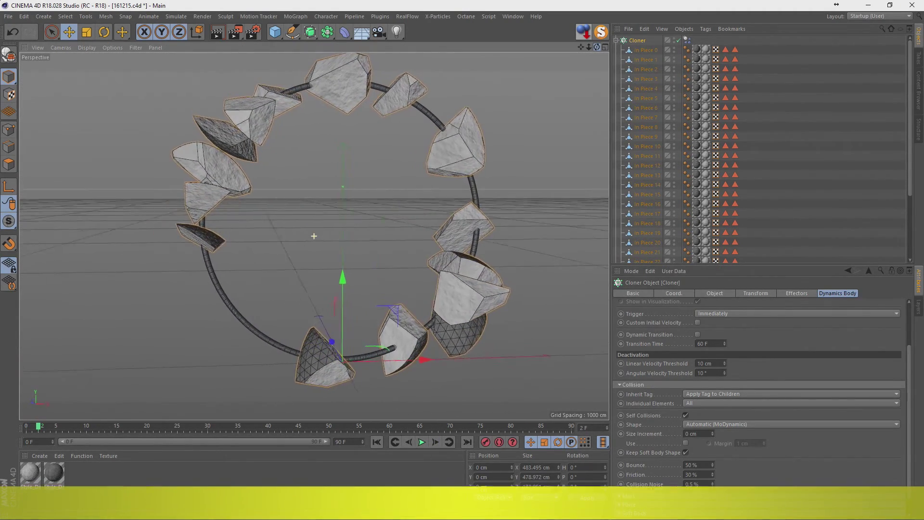
drag(314, 236, 316, 241)
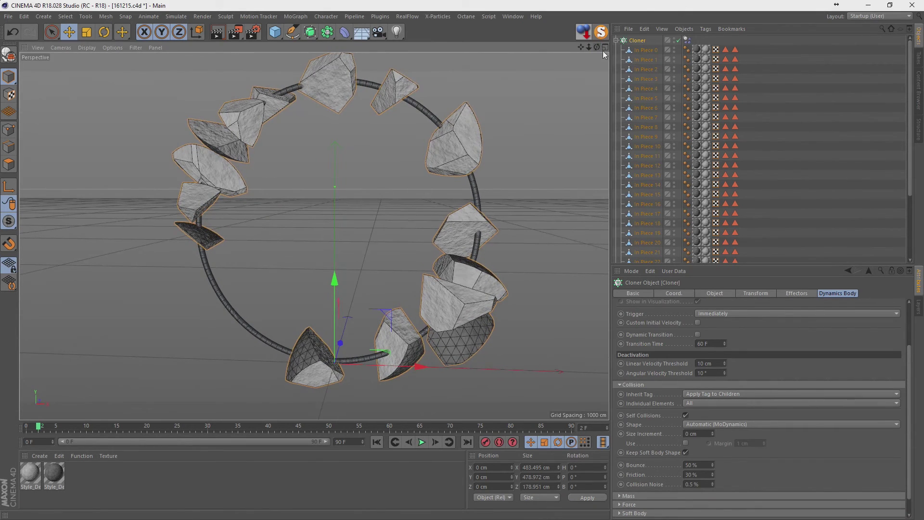
click(687, 40)
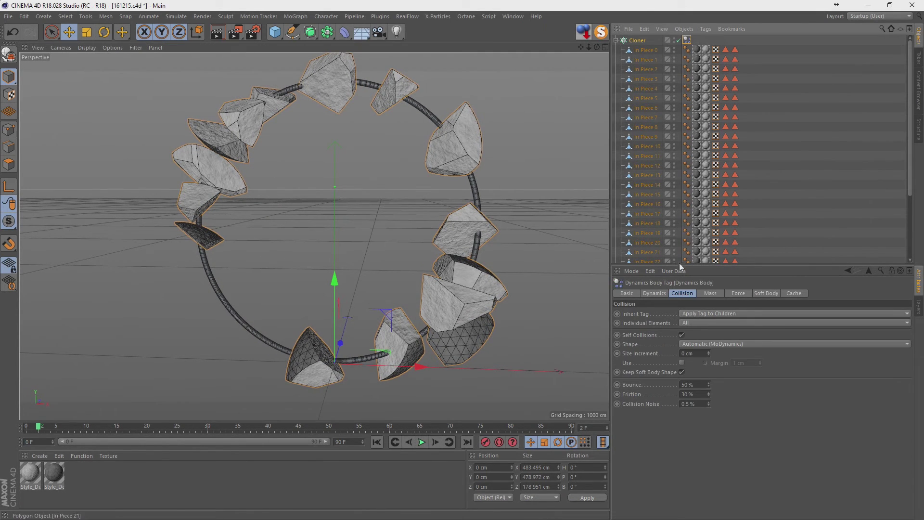
Play the rock pieces' dynamics simulation, then stop and return to the start
click(656, 294)
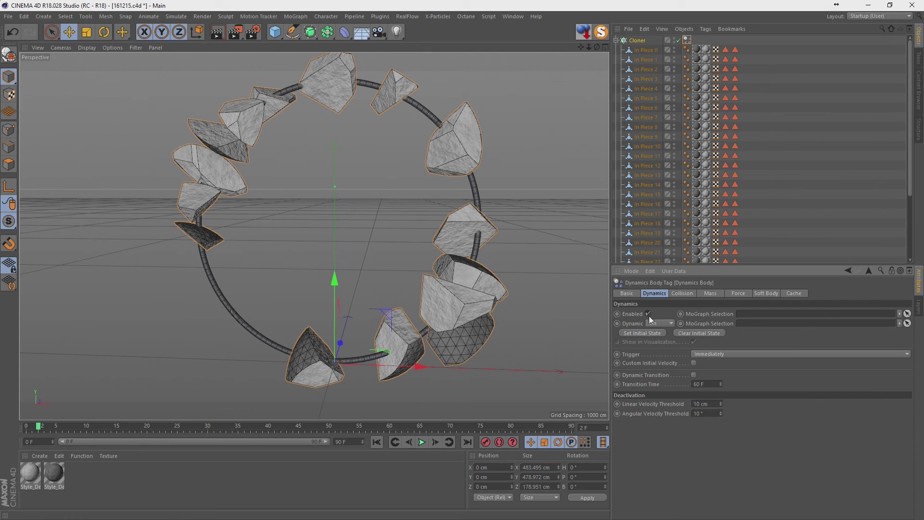
click(645, 334)
click(376, 442)
click(422, 442)
click(376, 442)
click(732, 78)
Delete and restore the Dynamics Body tag, check its Collision settings, and collapse the Cloner
click(687, 40)
key(Delete)
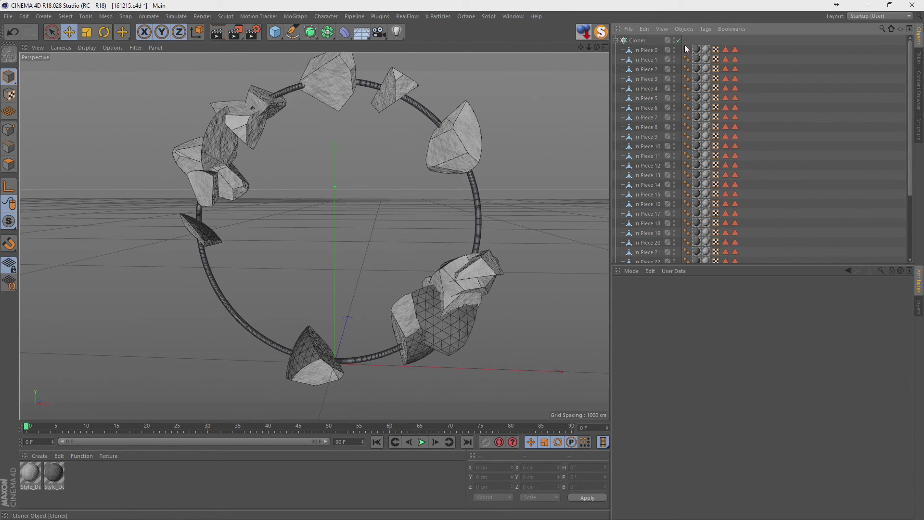
key(ctrl+z)
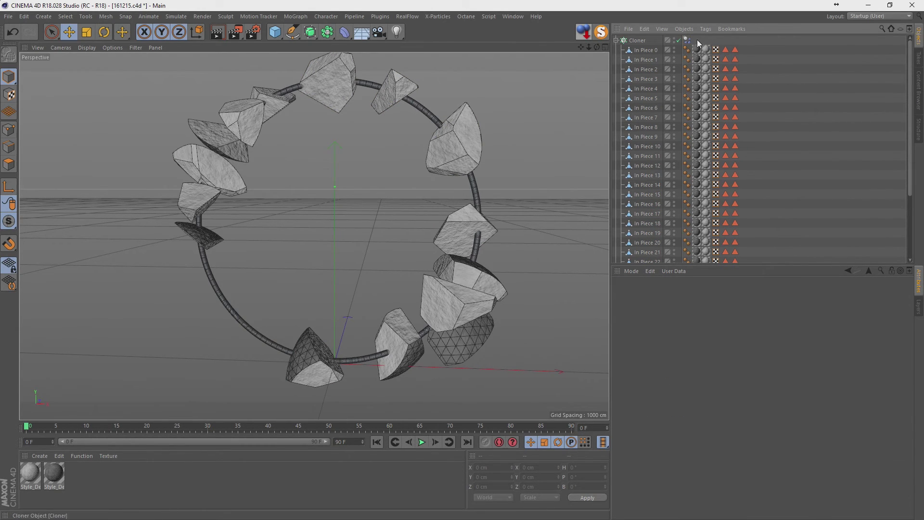
click(683, 294)
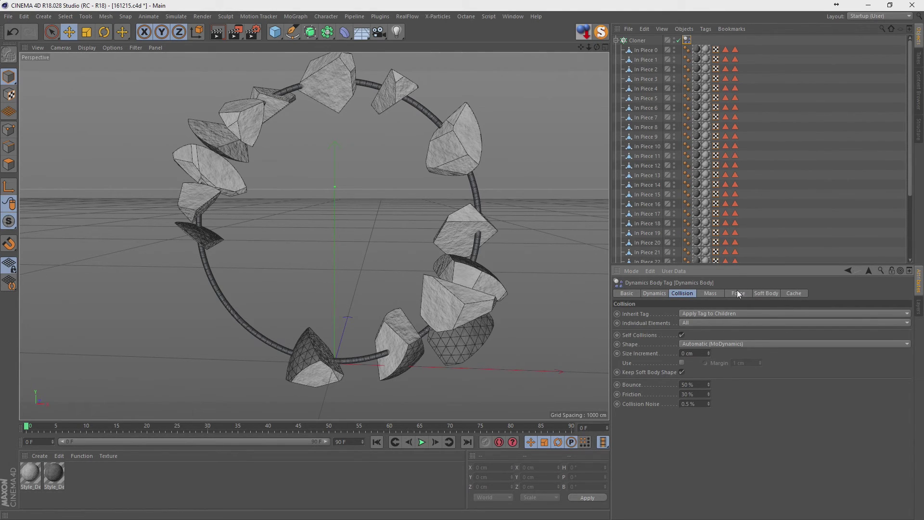
click(617, 41)
click(636, 41)
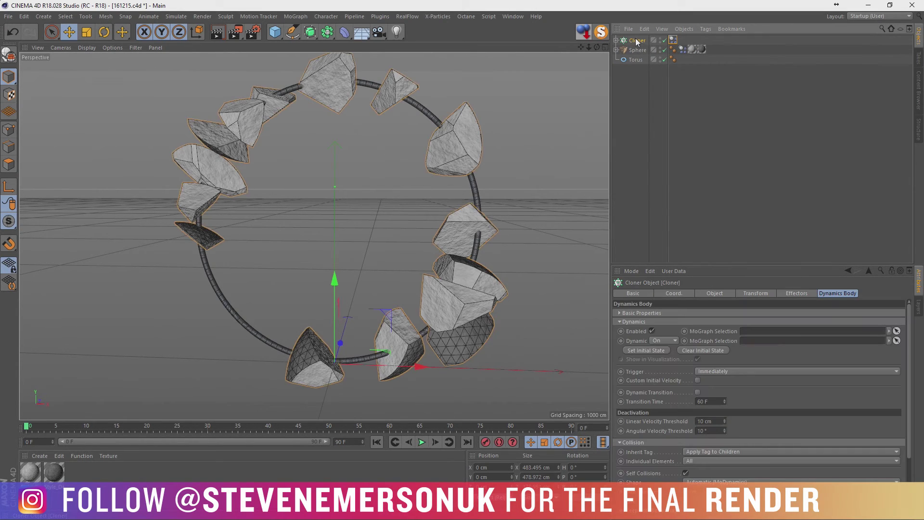
Save, make the Cloner editable, move its fifteen pieces out, and delete the empty group
key(ctrl+s)
key(c)
click(616, 40)
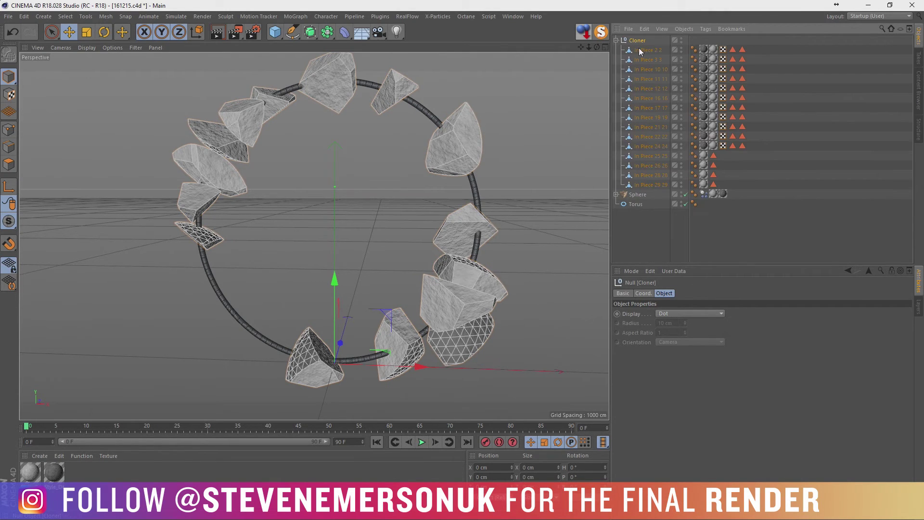
click(645, 50)
shift+click(646, 186)
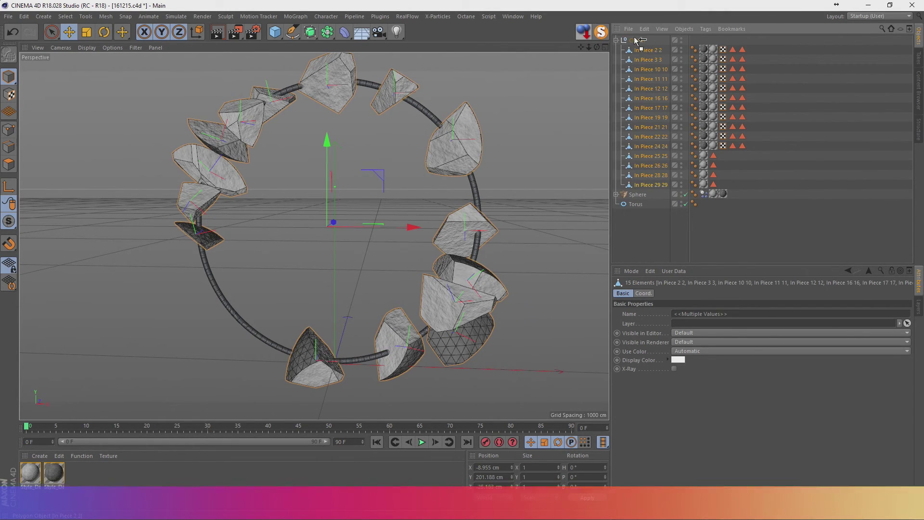
drag(646, 186, 641, 187)
click(640, 187)
key(Delete)
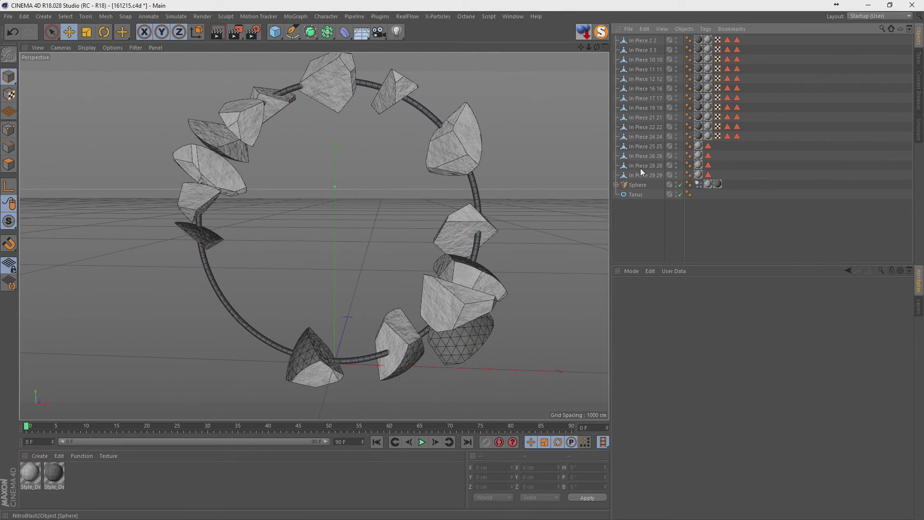
Parent all the rock pieces under the Torus
click(421, 442)
click(377, 442)
click(647, 175)
shift+click(647, 42)
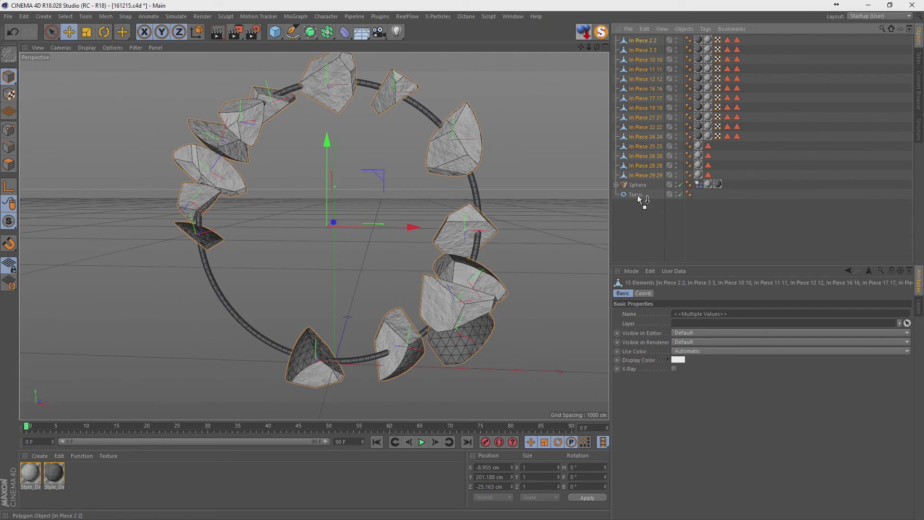
drag(648, 42, 638, 195)
middle_click(635, 50)
Rotate the Torus with its pieces, then delete the In Piece 2 2 rock
key(r)
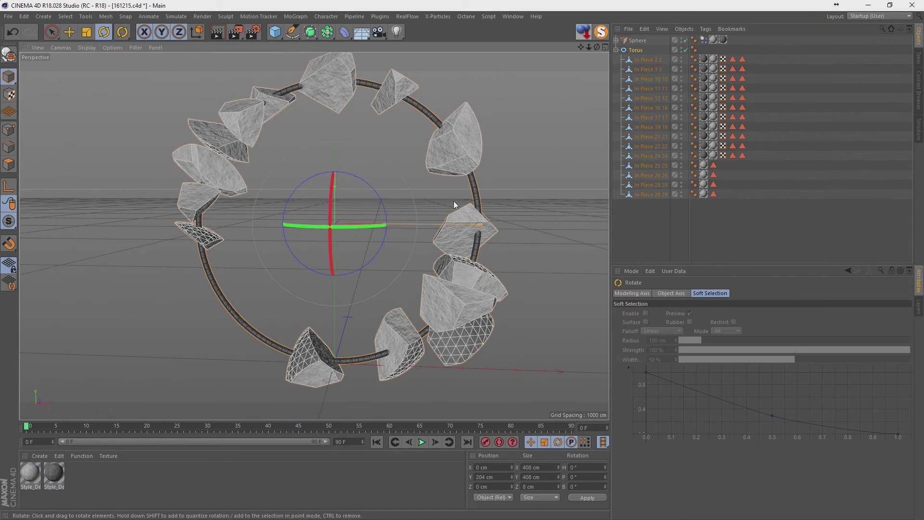
mouse_move(381, 201)
mouse_down()
mouse_move(386, 230)
mouse_move(366, 145)
mouse_move(371, 150)
mouse_up()
click(588, 214)
click(524, 201)
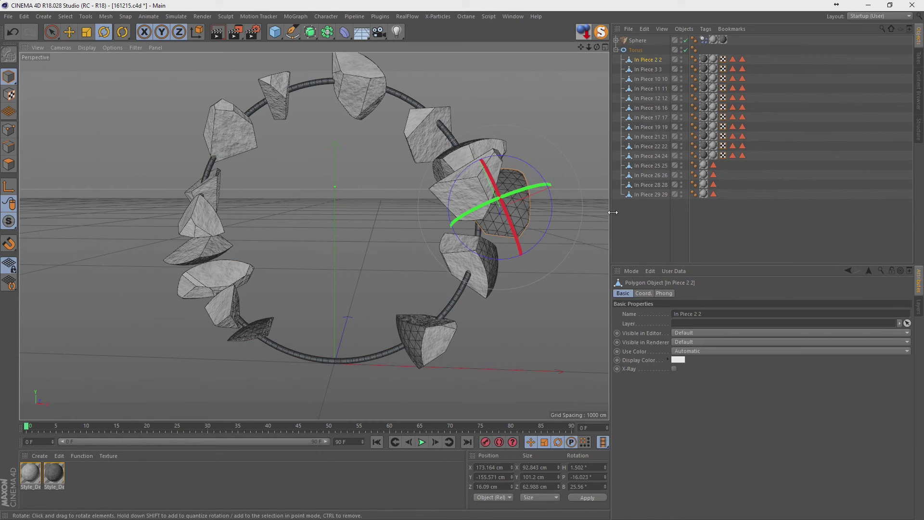
key(Delete)
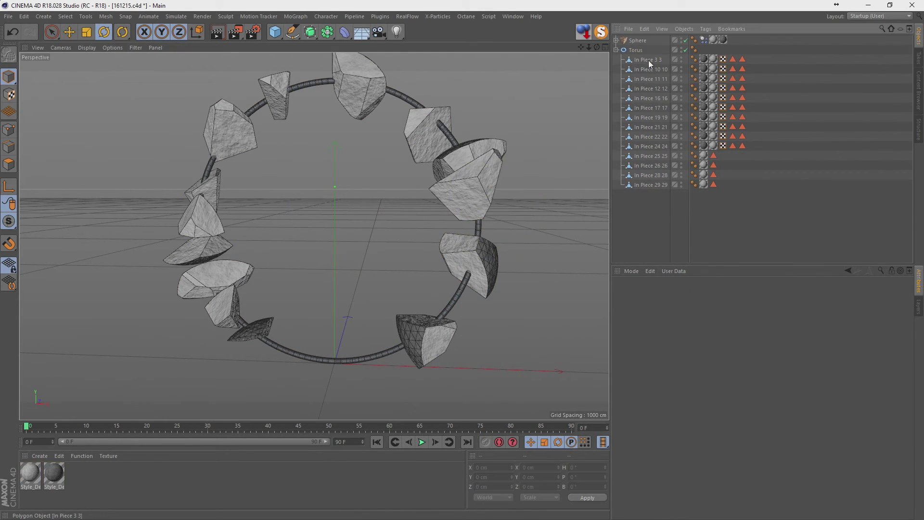
Delete the In Piece 19 19 rock and the bottom rock, restoring the left-side piece
click(215, 249)
key(Delete)
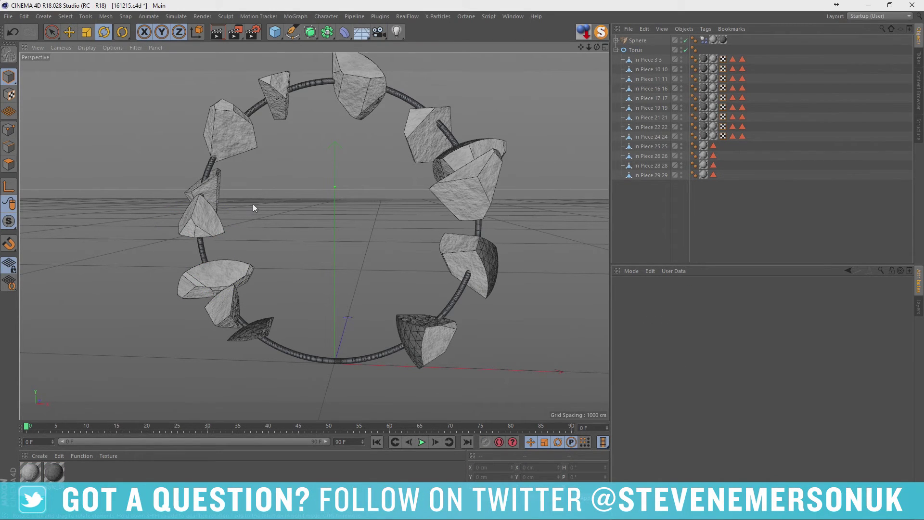
key(ctrl+z)
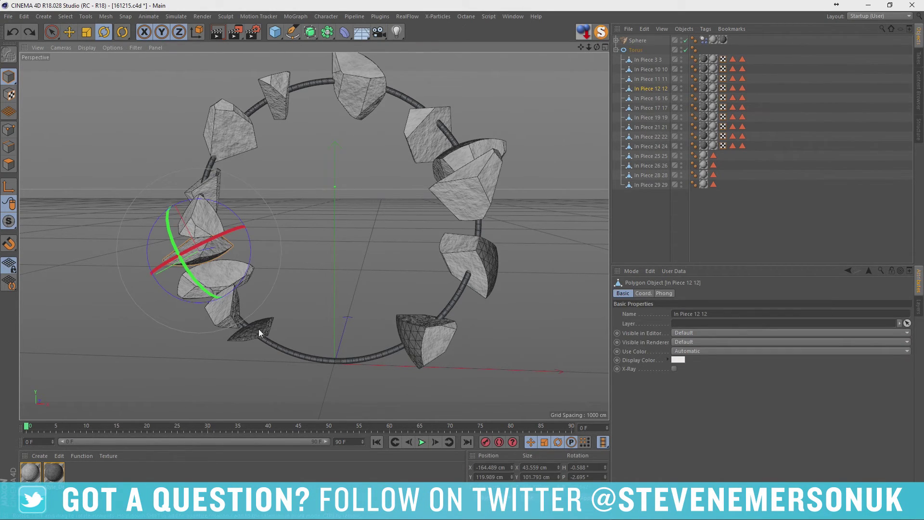
click(268, 327)
key(Delete)
click(432, 333)
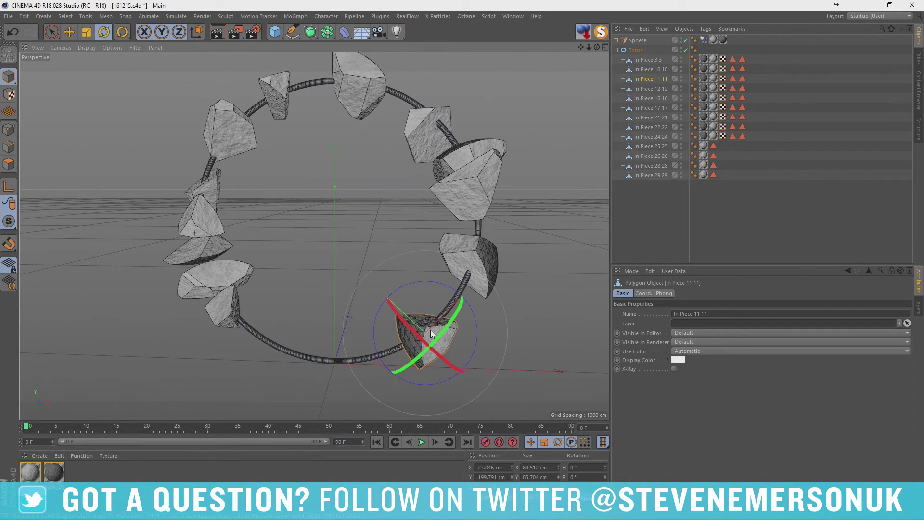
key(Delete)
Bank the Torus to -41.728° in its Coord tab
click(635, 50)
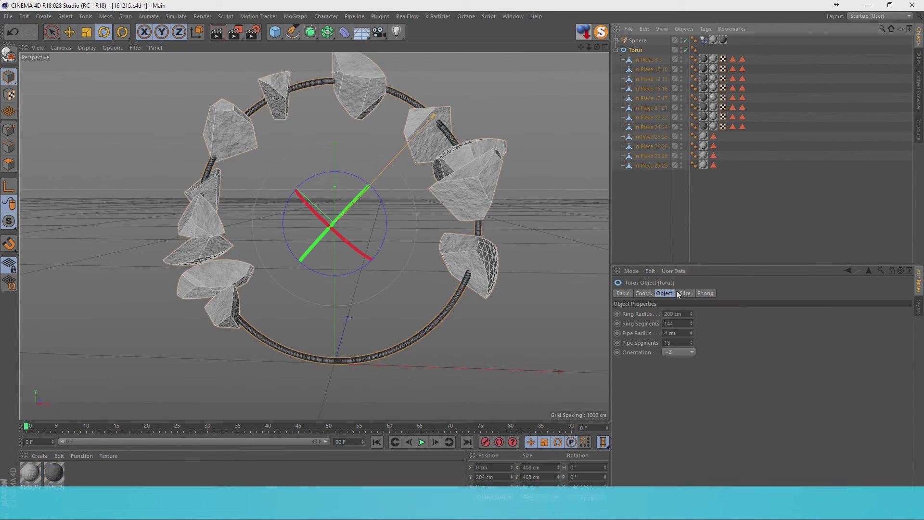
click(644, 293)
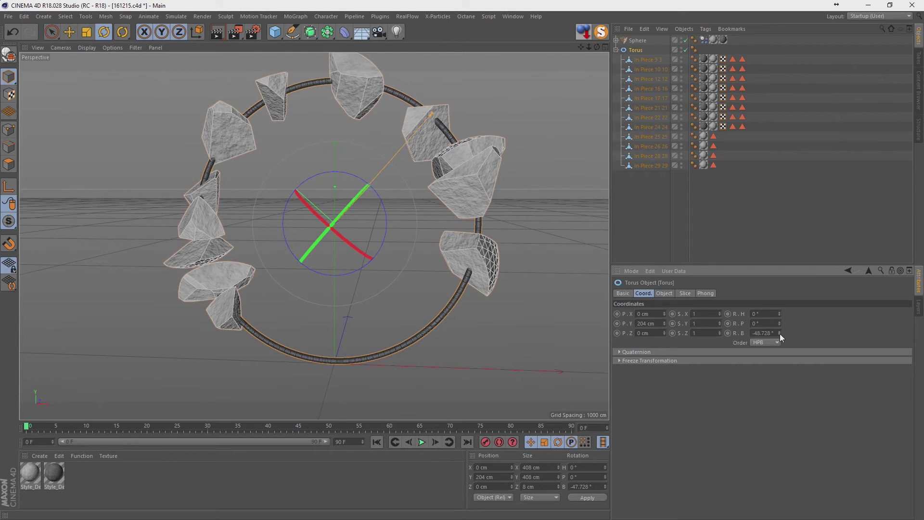
drag(780, 334, 780, 323)
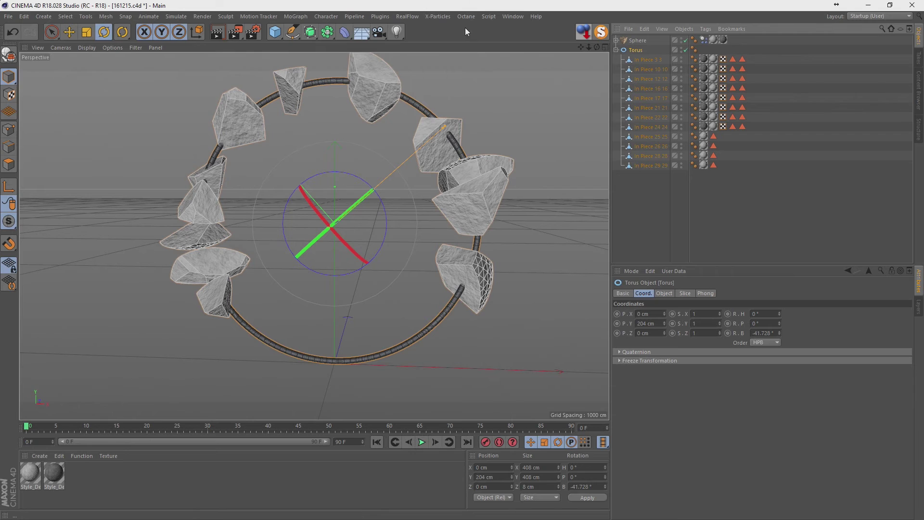
click(513, 16)
Open the NailedIt example scene from the Content Browser's Example Scenes folder
click(547, 65)
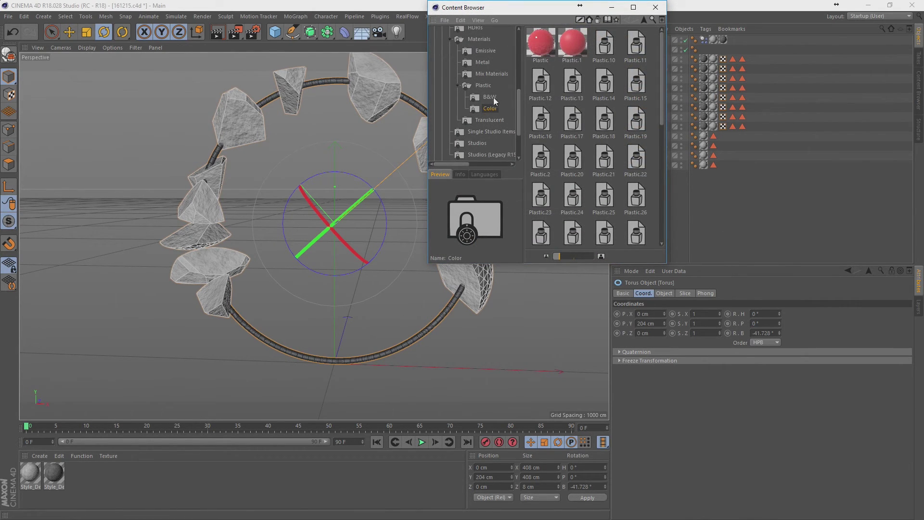
click(486, 51)
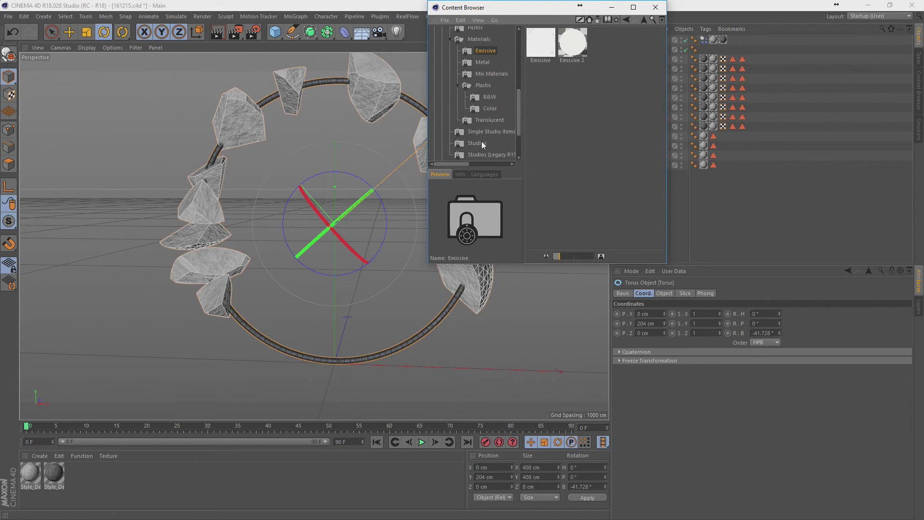
scroll(481, 140, up, 2)
scroll(480, 96, up, 2)
scroll(479, 83, up, 1)
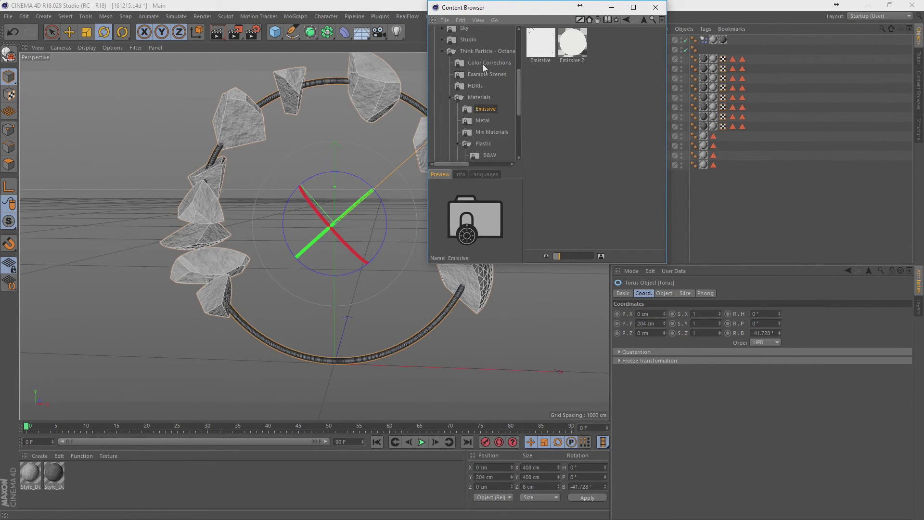
click(484, 73)
double_click(638, 42)
click(656, 7)
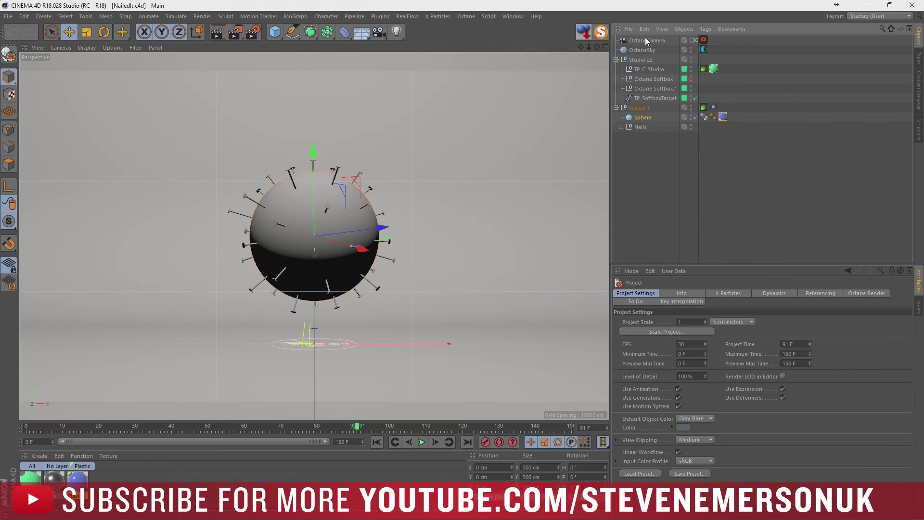
Group OctaneCamera, OctaneSky and Studio 22, then paste the group into the 161215 scene
click(645, 41)
shift+click(641, 59)
key(alt+g)
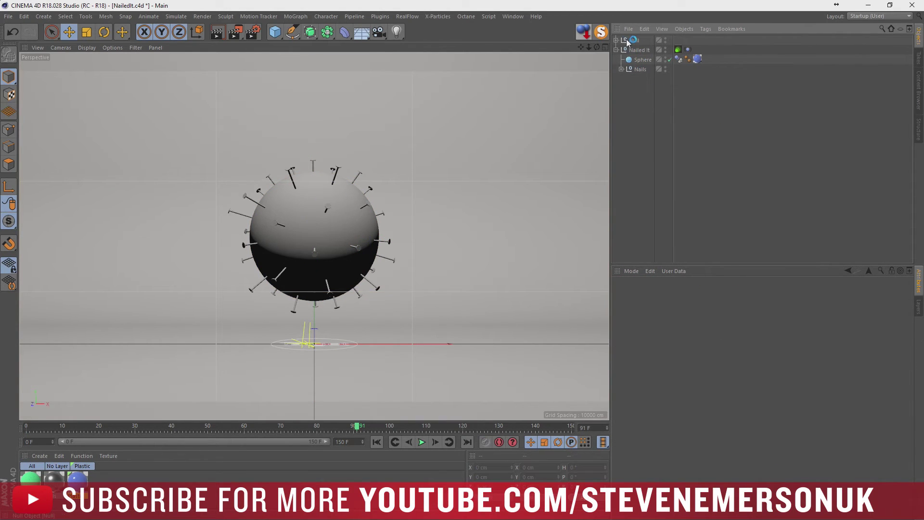
click(514, 16)
click(520, 253)
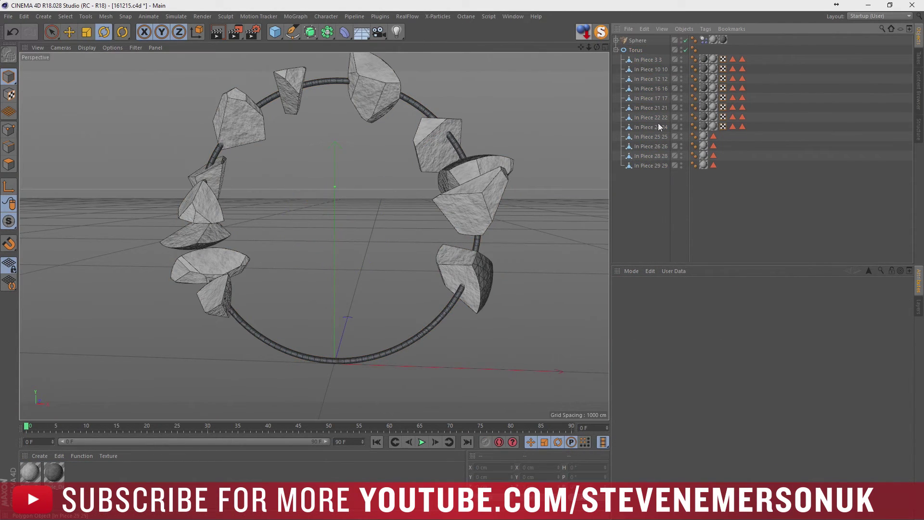
key(ctrl+v)
Set the pasted group's P.Y to 0 and move the OctaneCamera closer to the ring
click(618, 40)
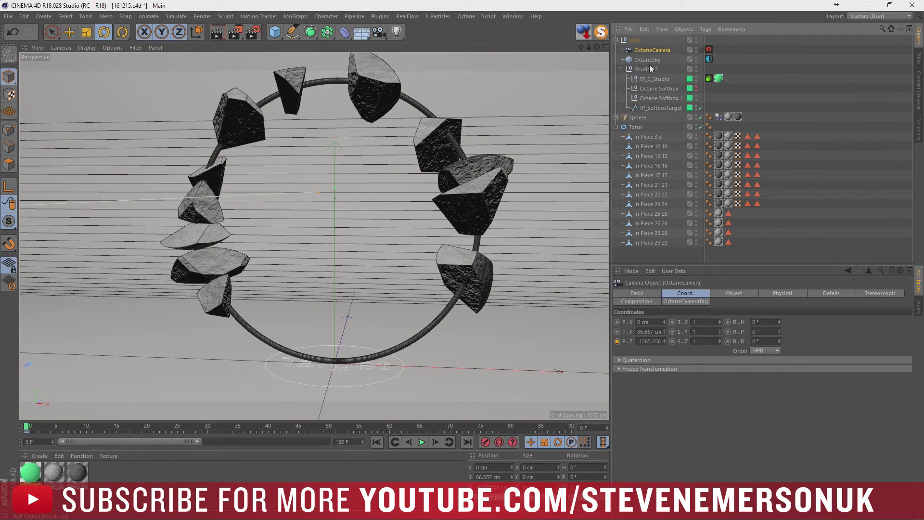
click(649, 68)
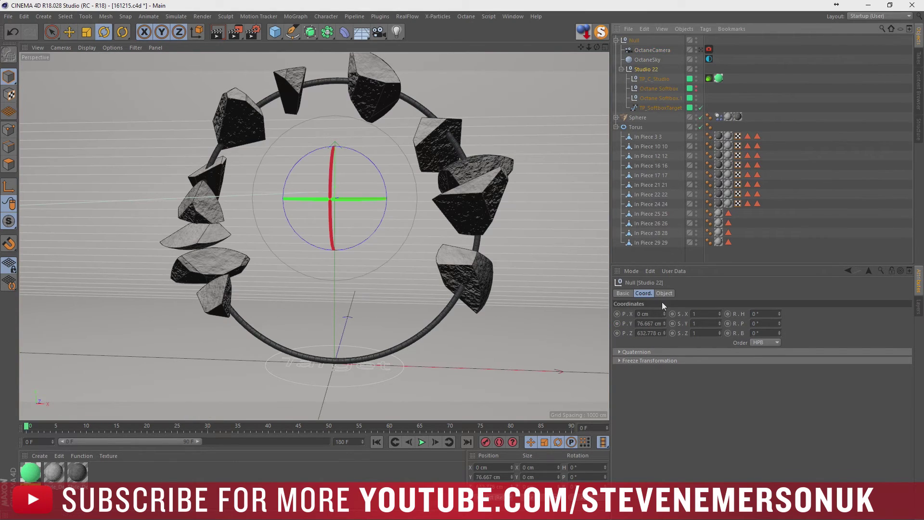
click(654, 78)
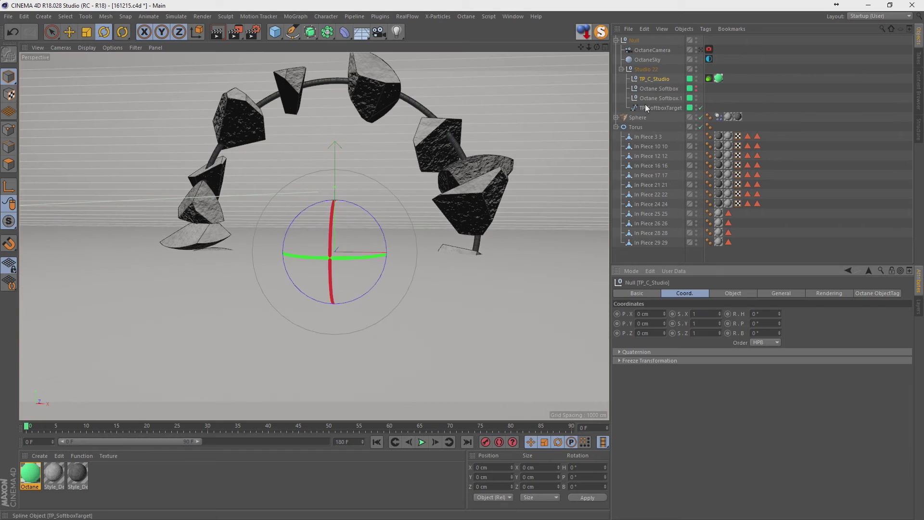
click(647, 108)
click(634, 40)
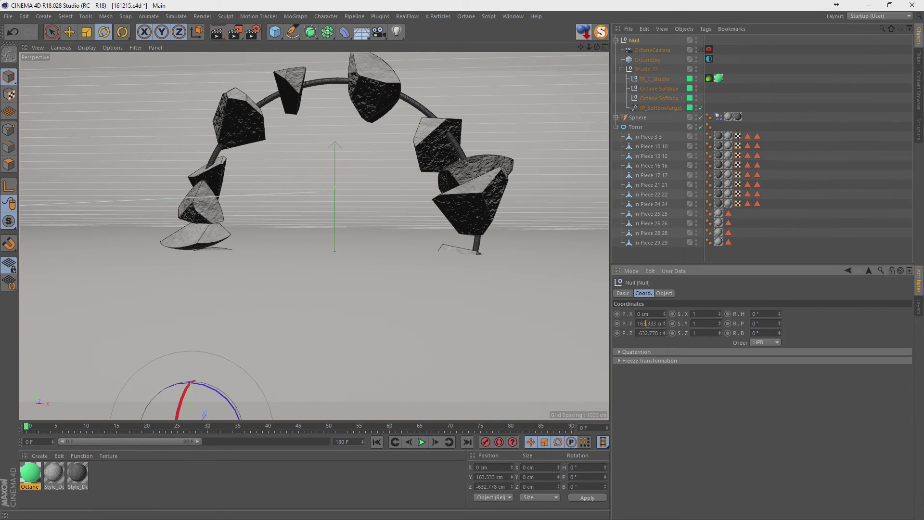
text(0)
key(Return)
click(715, 105)
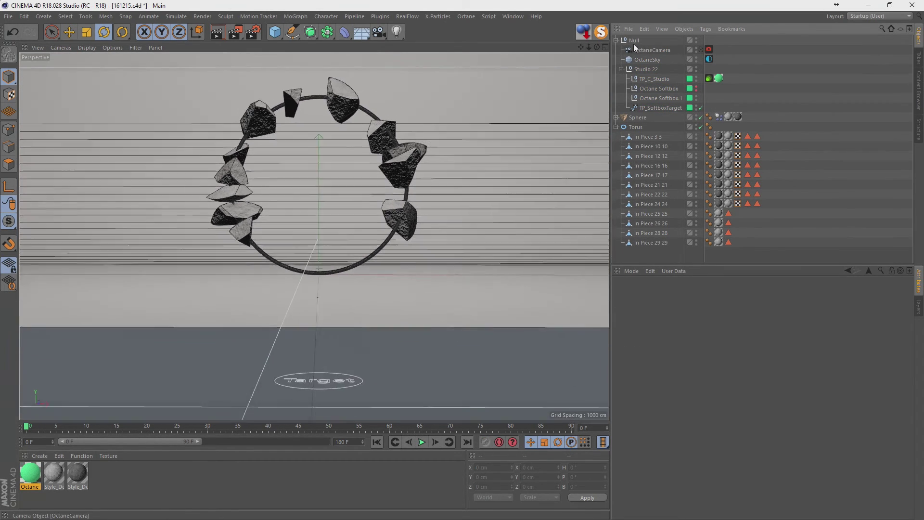
click(635, 47)
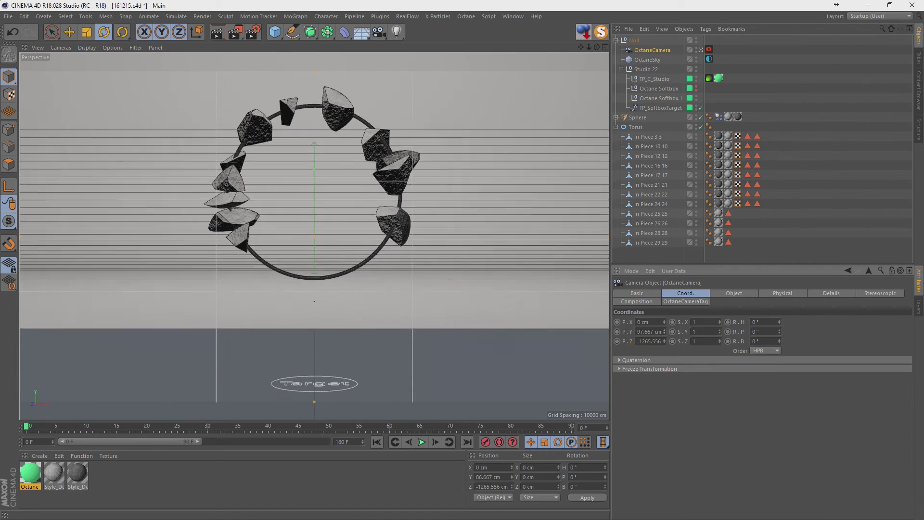
drag(665, 332, 664, 288)
Set the render output to 1920 x 1920 at 300 DPI
mouse_move(664, 340)
mouse_down()
mouse_move(664, 298)
mouse_move(664, 308)
mouse_up()
click(253, 32)
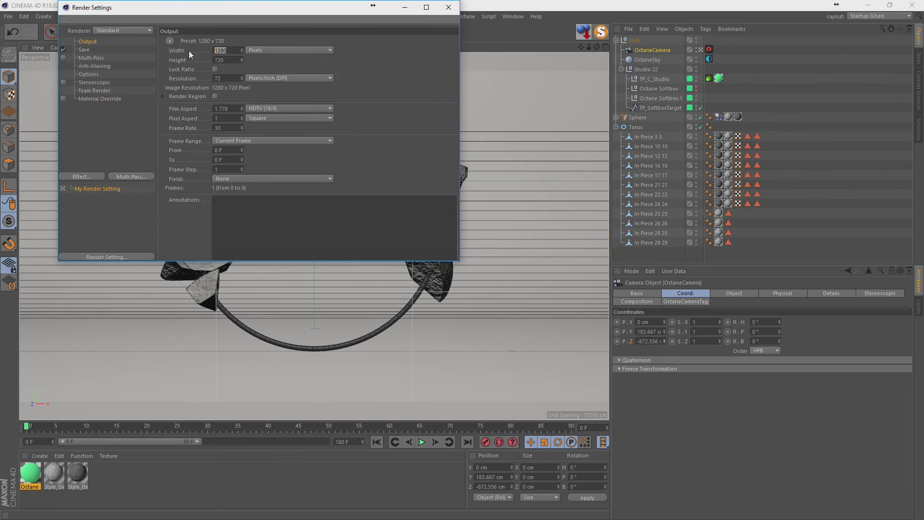
text(1920)
key(Tab)
text(1920)
key(Return)
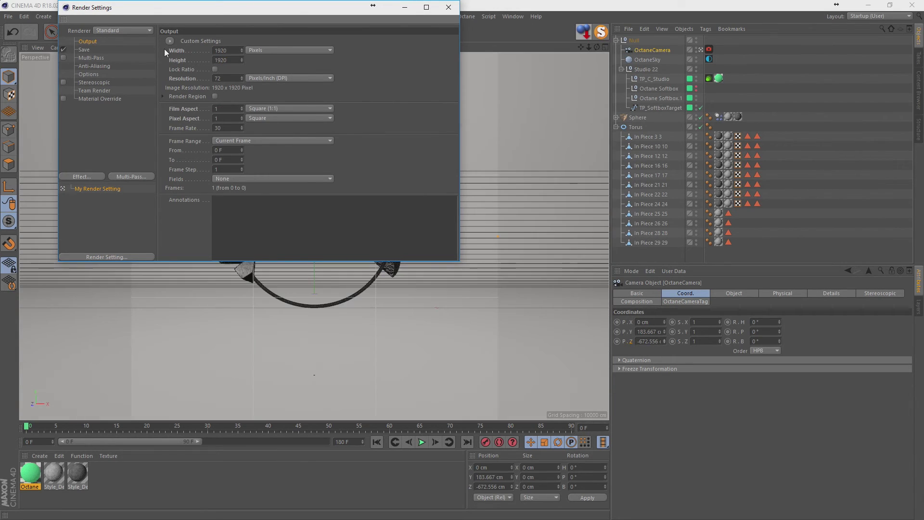
key(Tab)
key(Tab)
key(BackSpace)
text(300)
Switch the renderer to Octane Renderer and pull the OctaneCamera much closer to the ring
click(129, 30)
click(126, 76)
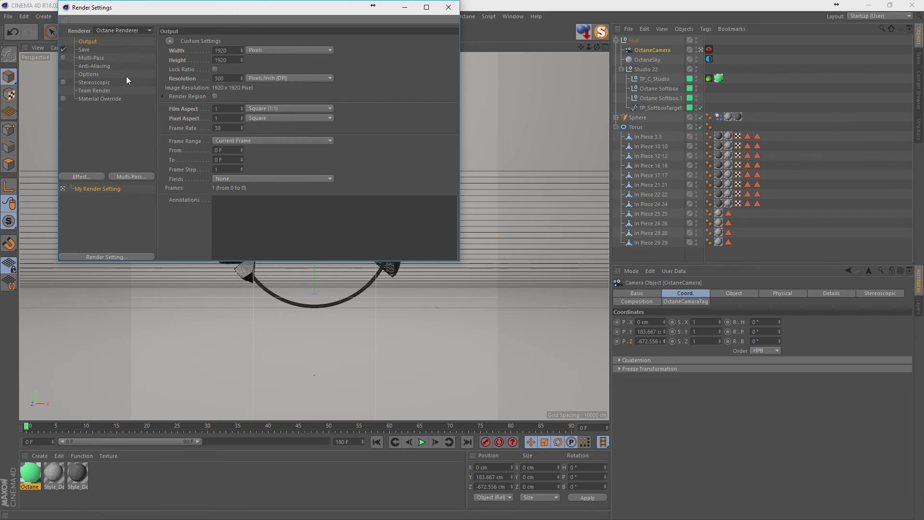
click(448, 8)
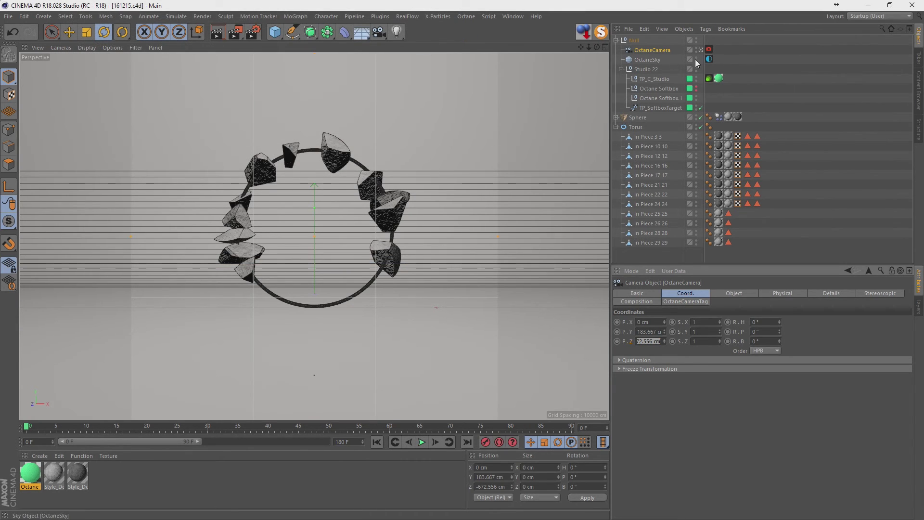
click(653, 50)
mouse_move(665, 341)
mouse_down()
mouse_move(665, 327)
mouse_move(664, 343)
mouse_up()
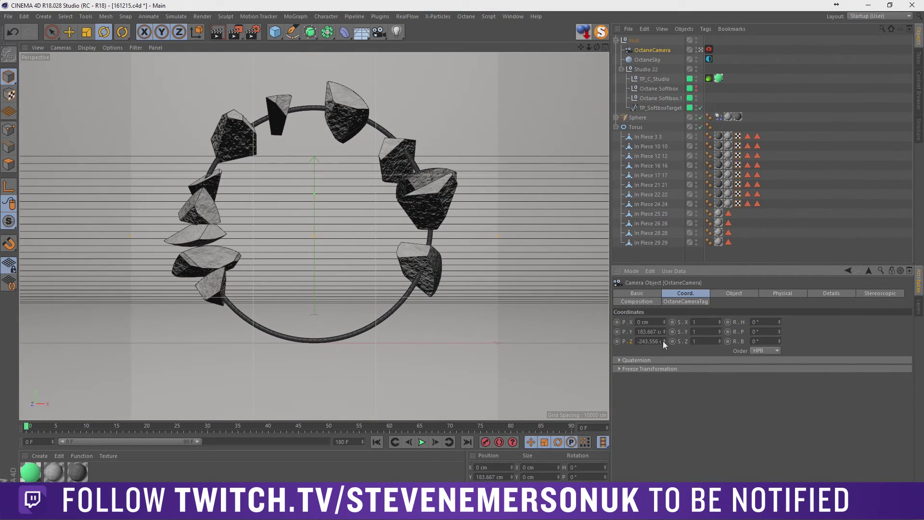
click(811, 223)
click(513, 16)
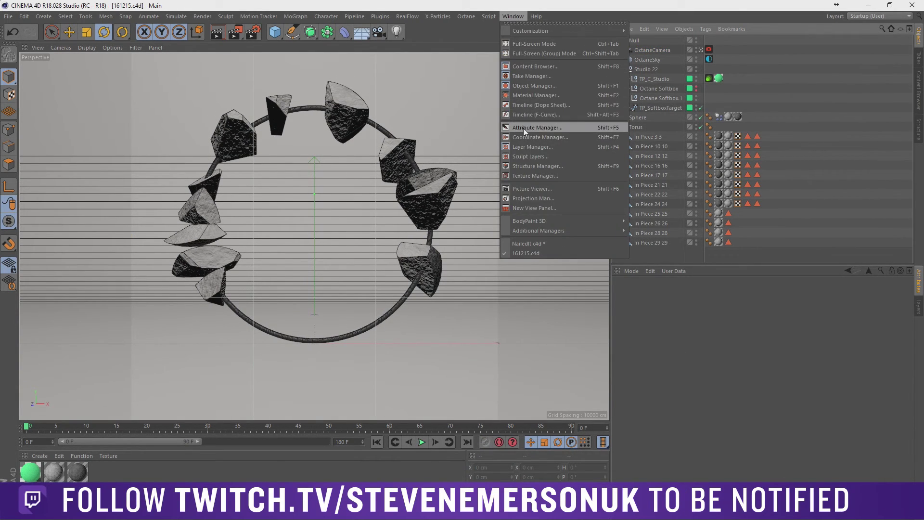
Add the Steel.1 metal material from the Content Browser to the Material Manager
click(522, 67)
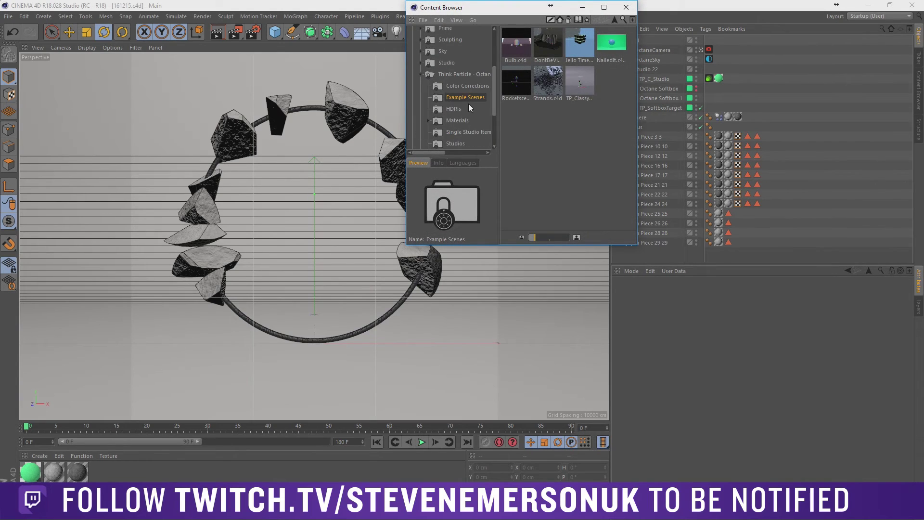
click(457, 121)
double_click(457, 121)
click(461, 86)
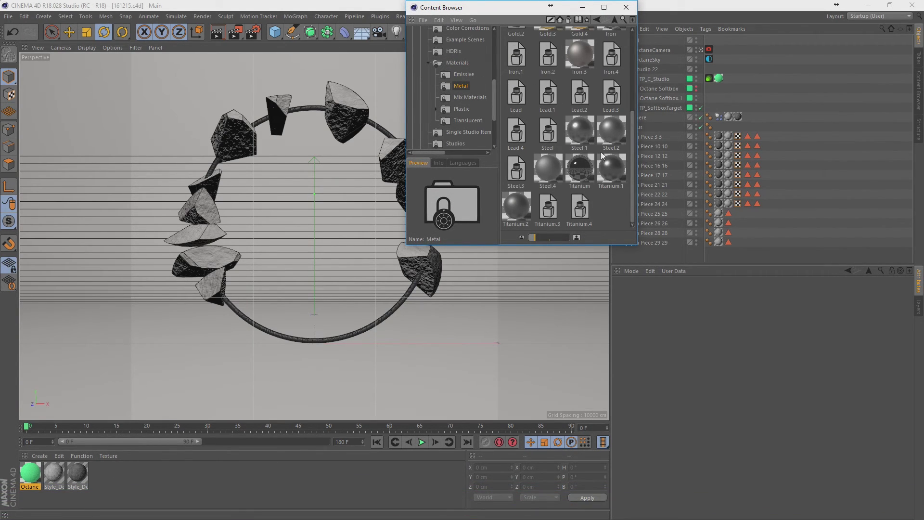
click(579, 131)
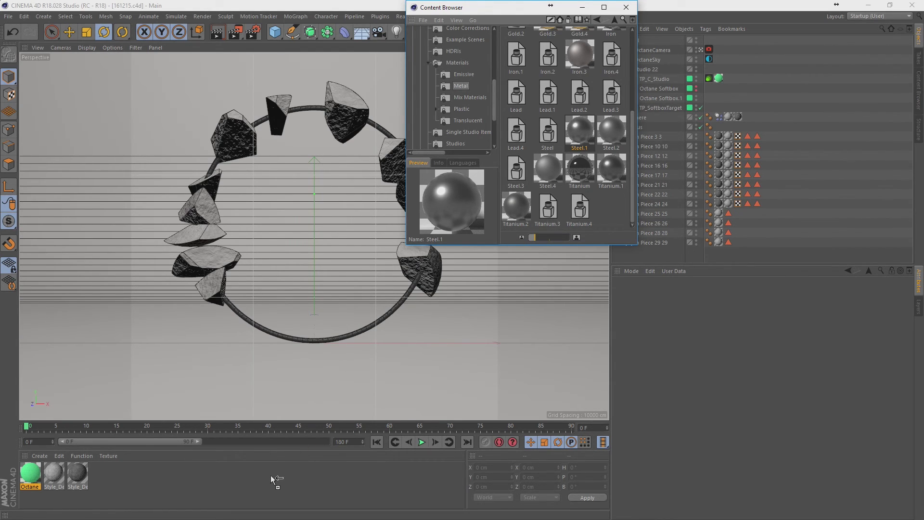
drag(577, 131, 276, 482)
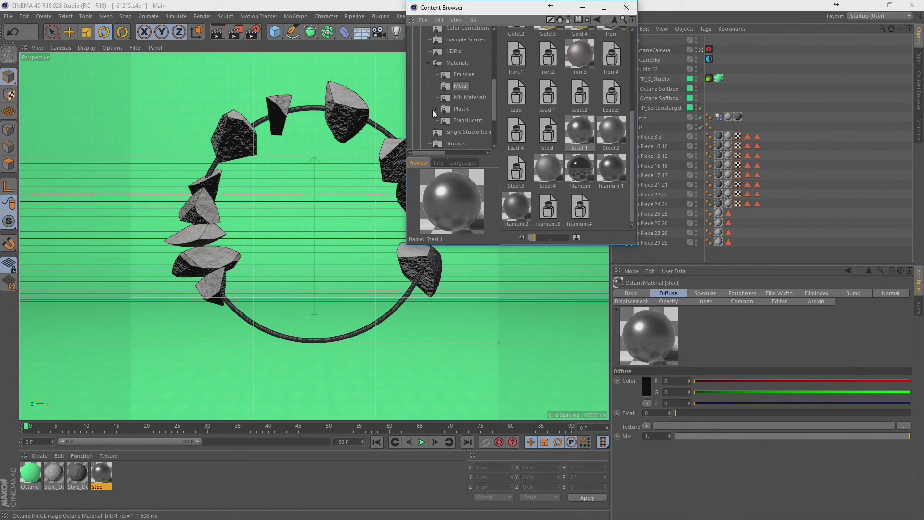
Add the red Plastic and Plastic.1 presets from Plastic > Color to the scene's materials
click(435, 109)
click(456, 133)
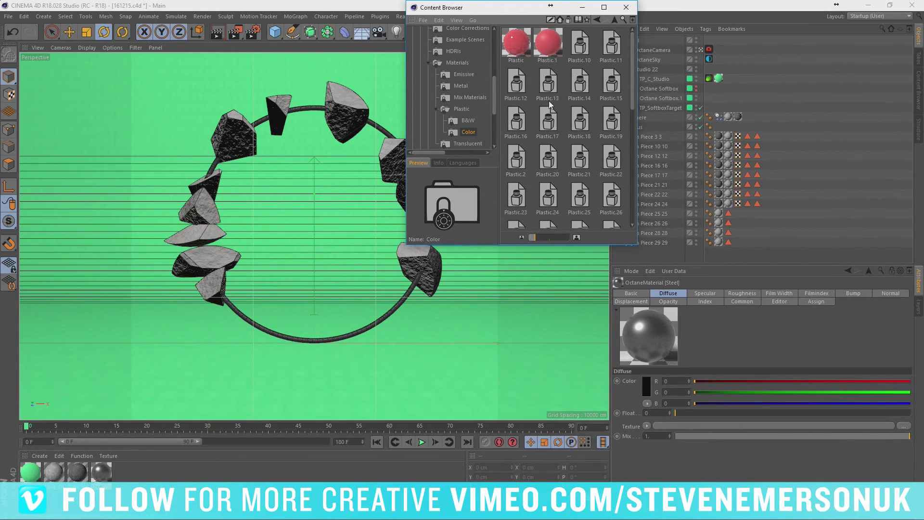
click(529, 51)
shift+click(548, 43)
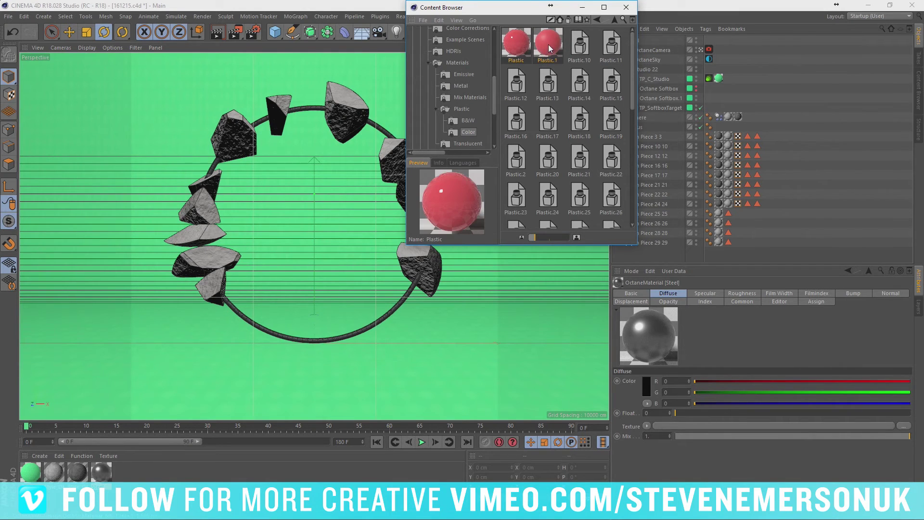
drag(548, 43, 476, 230)
drag(303, 481, 303, 476)
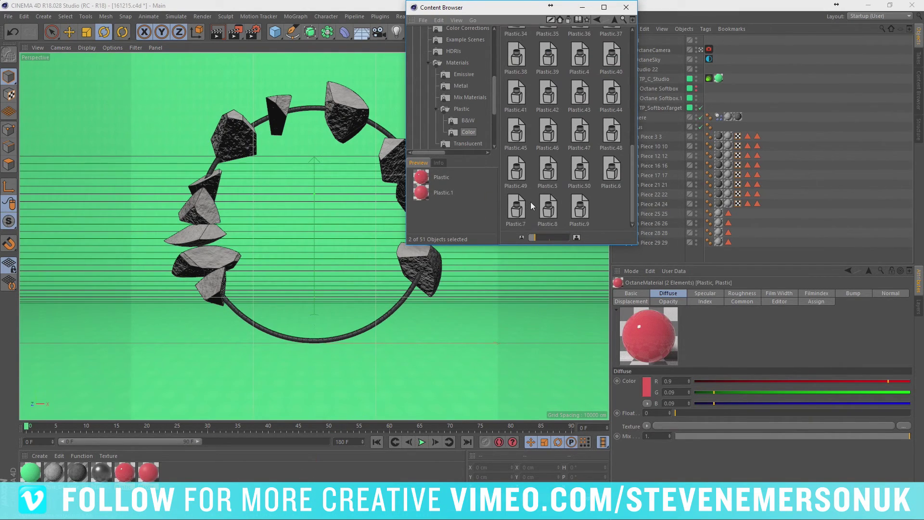
click(626, 7)
click(165, 481)
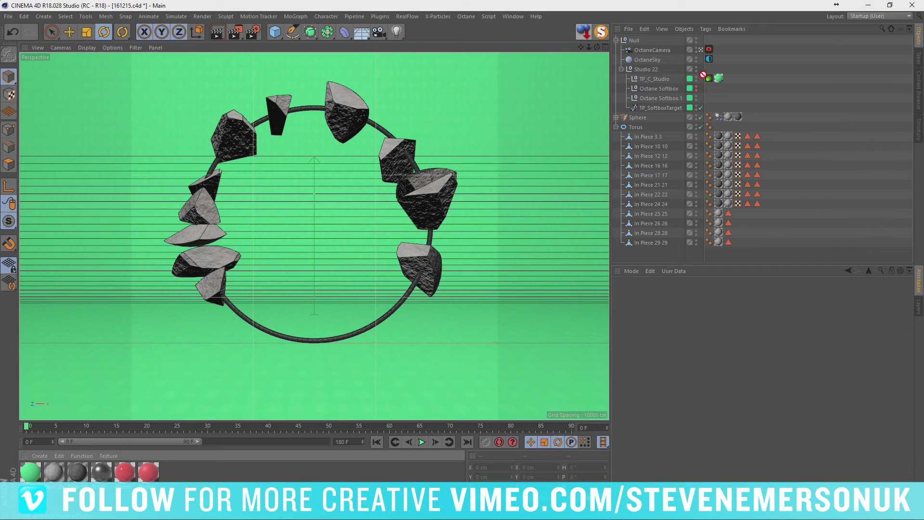
Apply a red Plastic to the TP_C_Studio backdrop and change the second Plastic's diffuse colour to yellow
drag(703, 75, 719, 78)
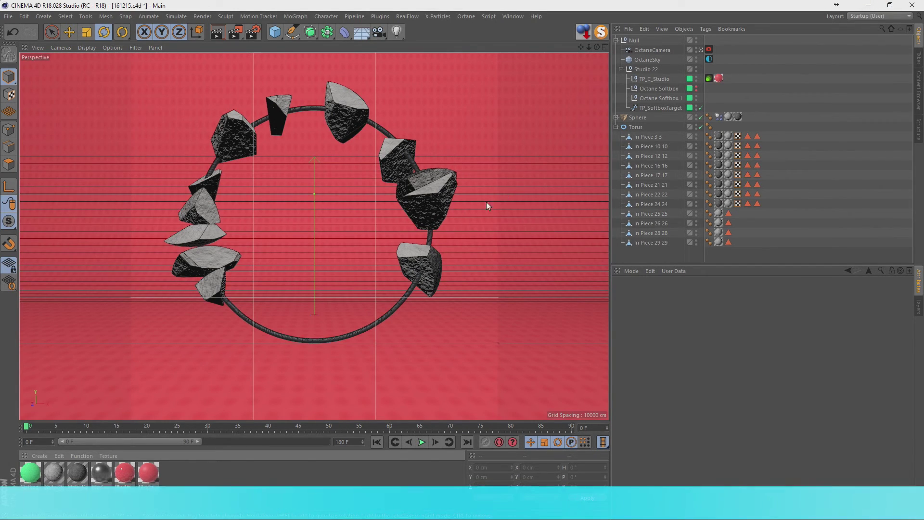
click(148, 474)
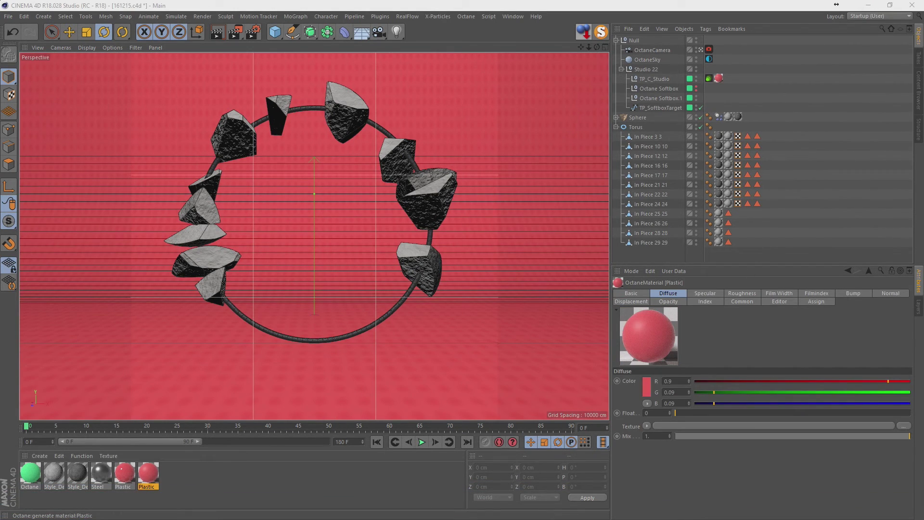
double_click(148, 475)
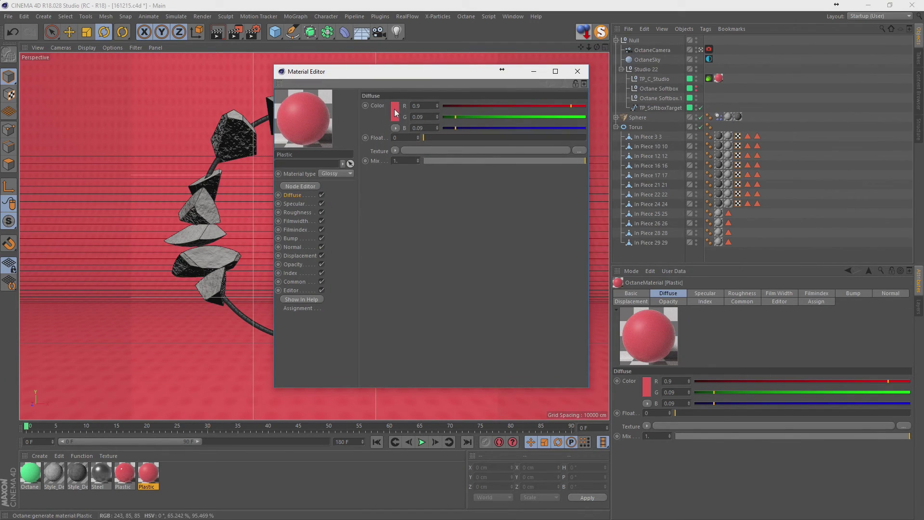
click(391, 104)
drag(383, 112, 376, 111)
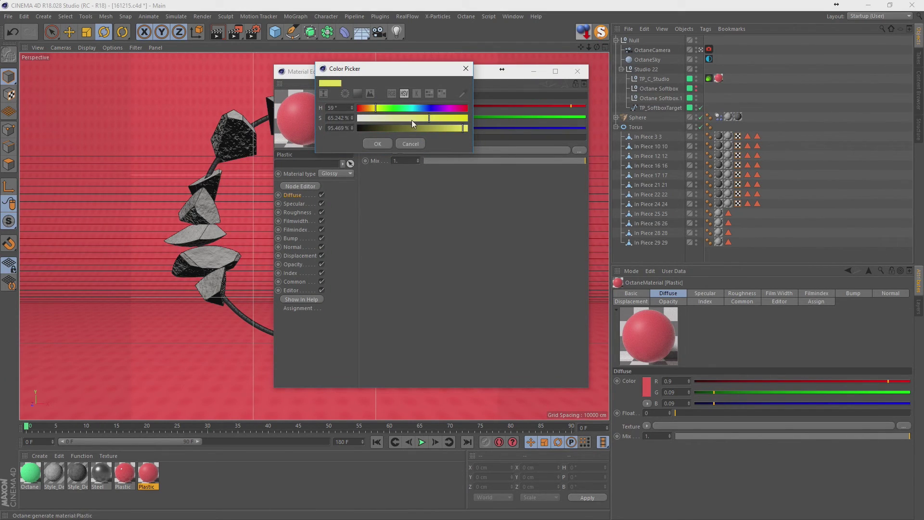
click(378, 143)
click(578, 71)
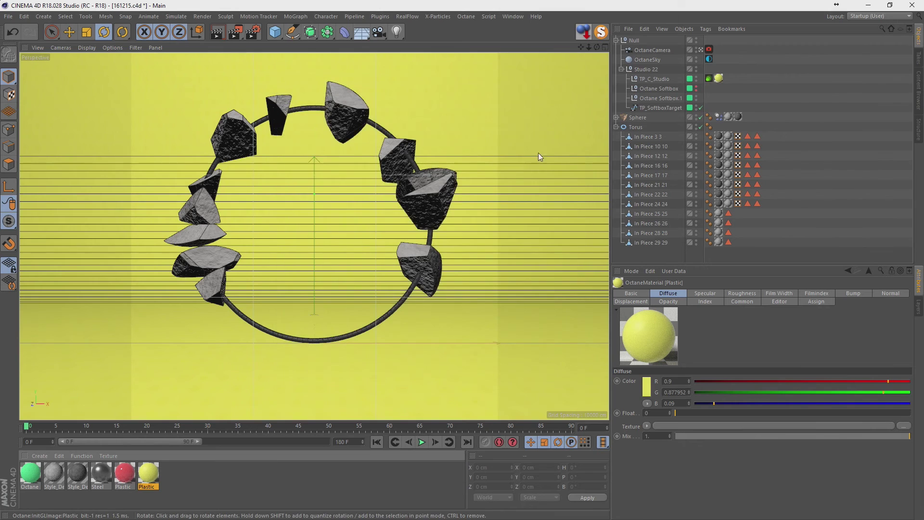
click(111, 498)
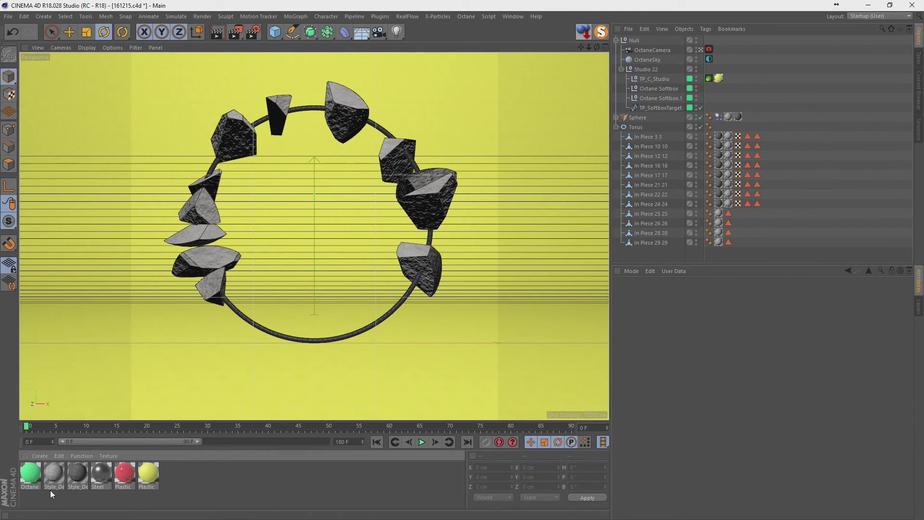
Replace Style_Default OUT with the red Plastic on the sphere and ten rock pieces' texture tags
right_click(79, 477)
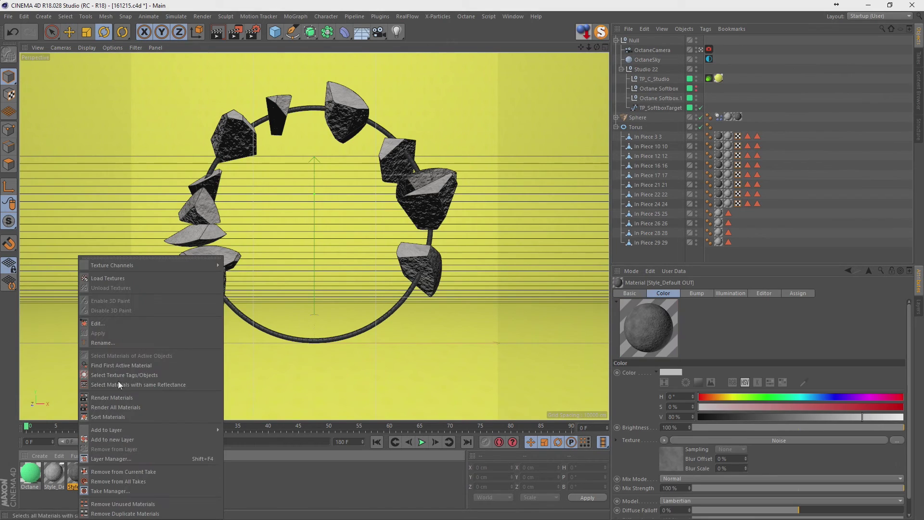
click(128, 378)
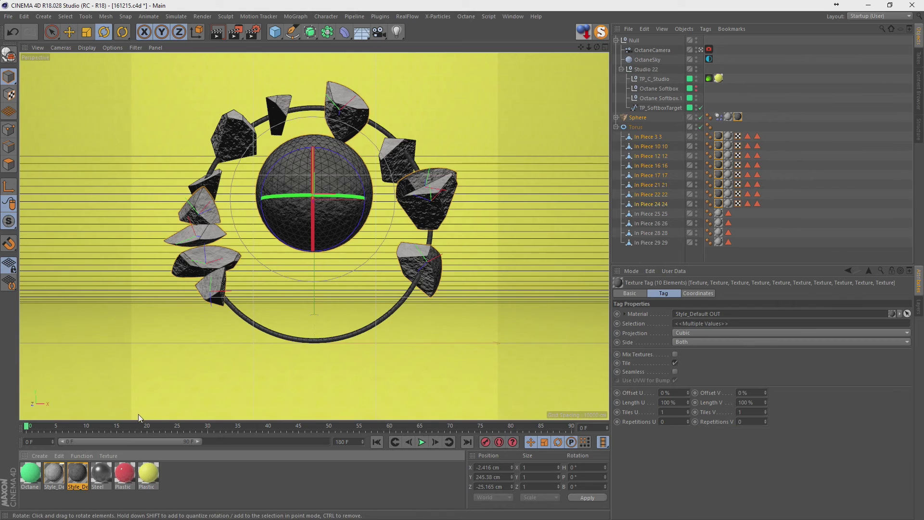
mouse_move(124, 476)
mouse_down()
mouse_move(435, 419)
mouse_move(694, 315)
mouse_up()
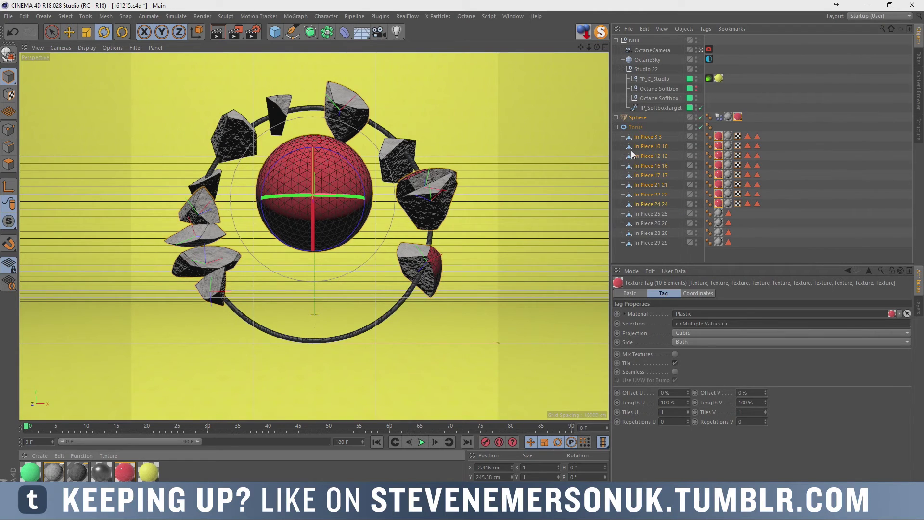
click(813, 97)
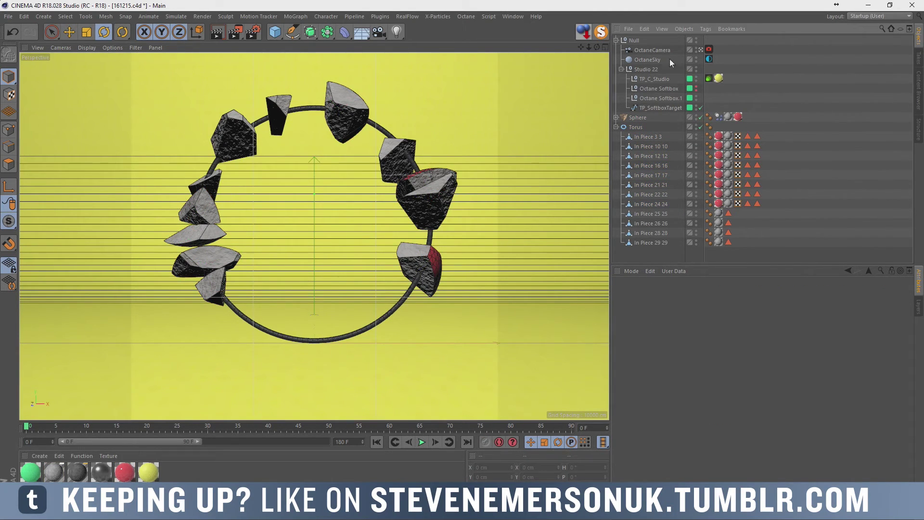
click(636, 128)
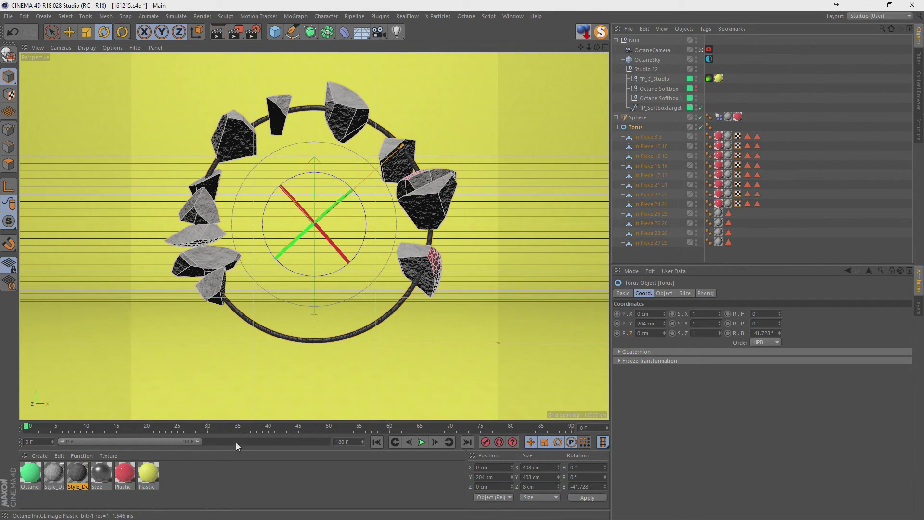
Extend the preview range to 180 frames and bring the white Plastic.7 preset into the scene
drag(197, 442, 406, 427)
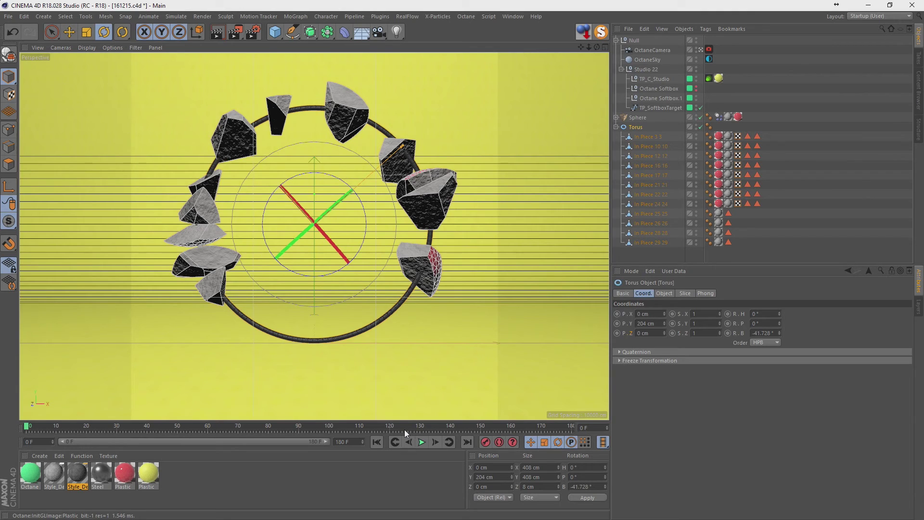
click(198, 478)
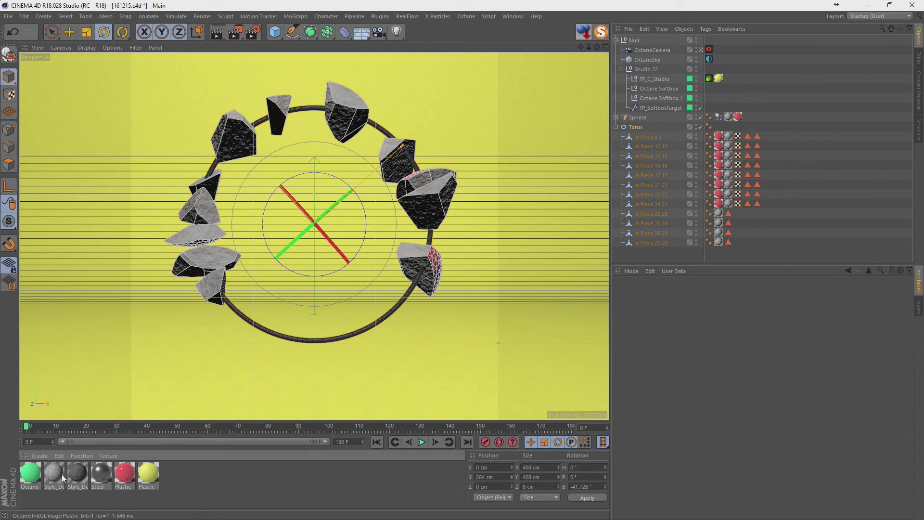
click(513, 16)
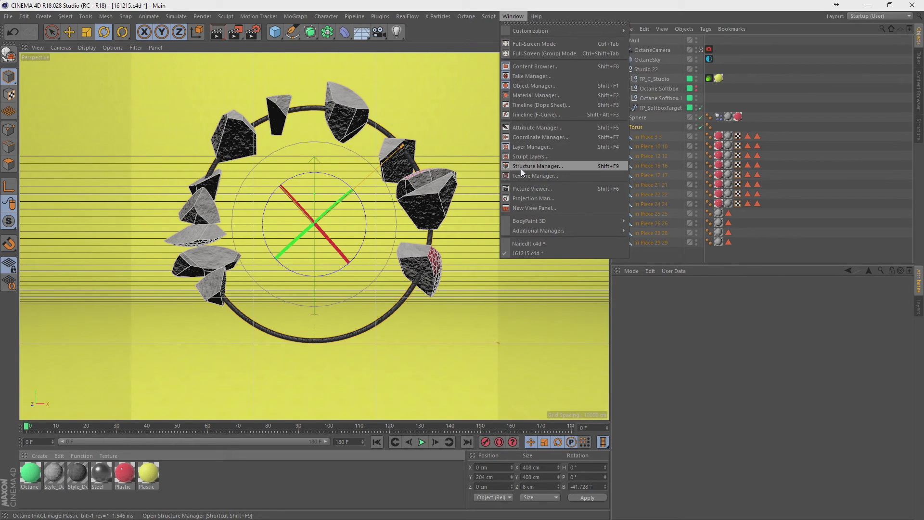
click(528, 66)
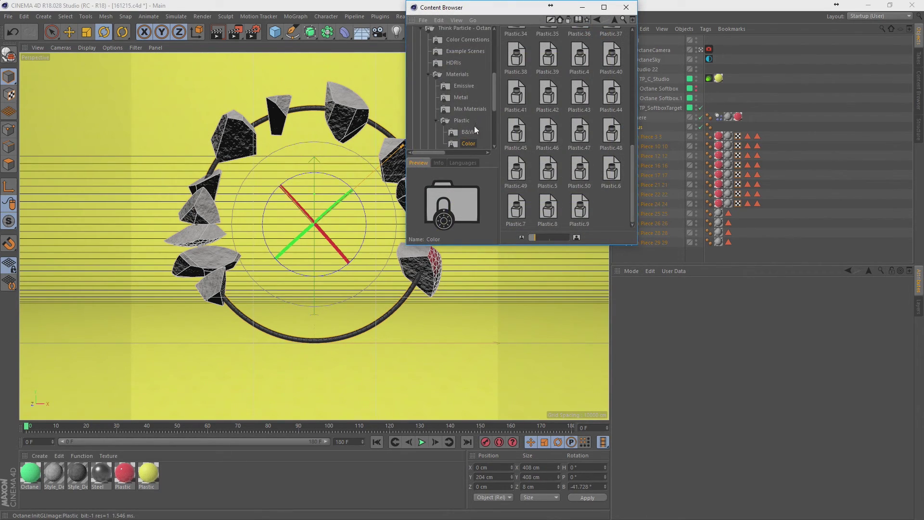
scroll(475, 127, down, 3)
click(468, 75)
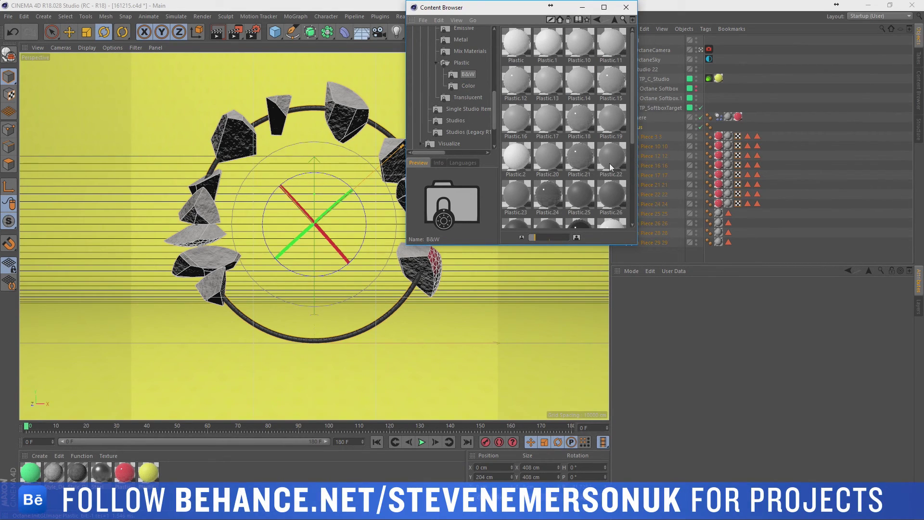
click(567, 88)
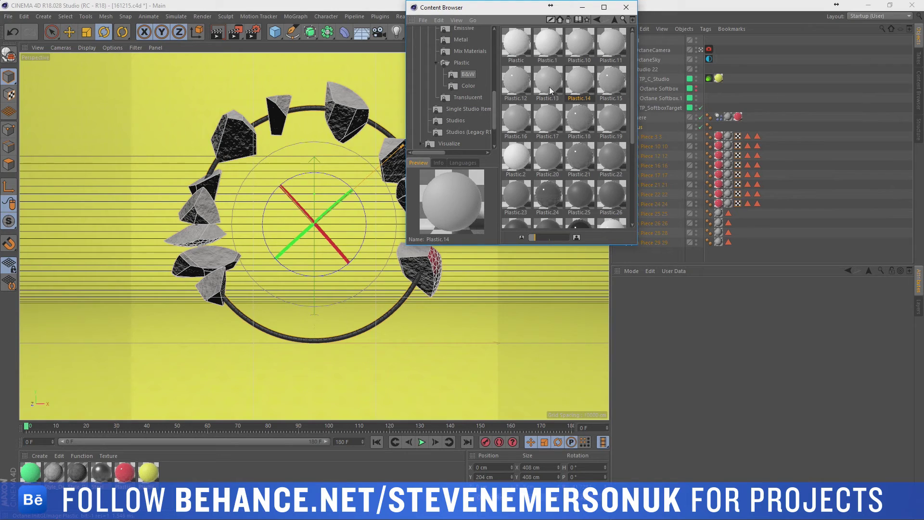
click(551, 90)
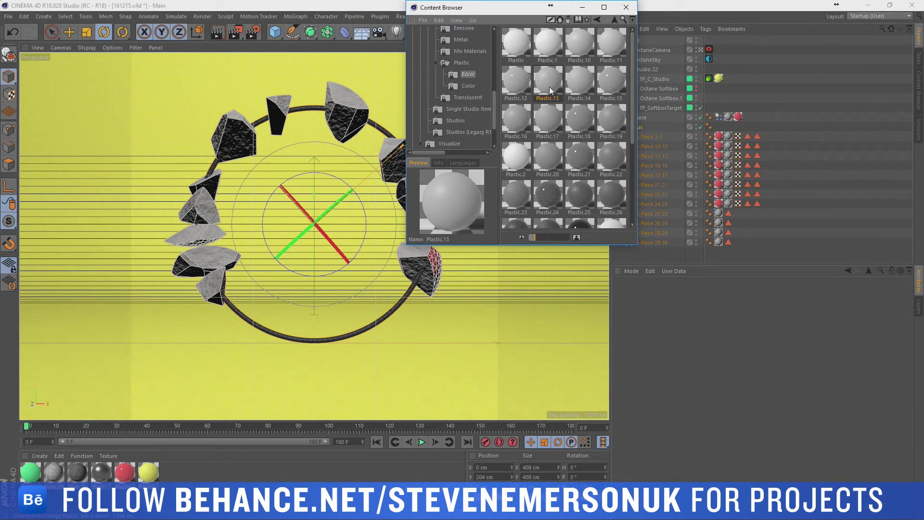
scroll(563, 120, down, 3)
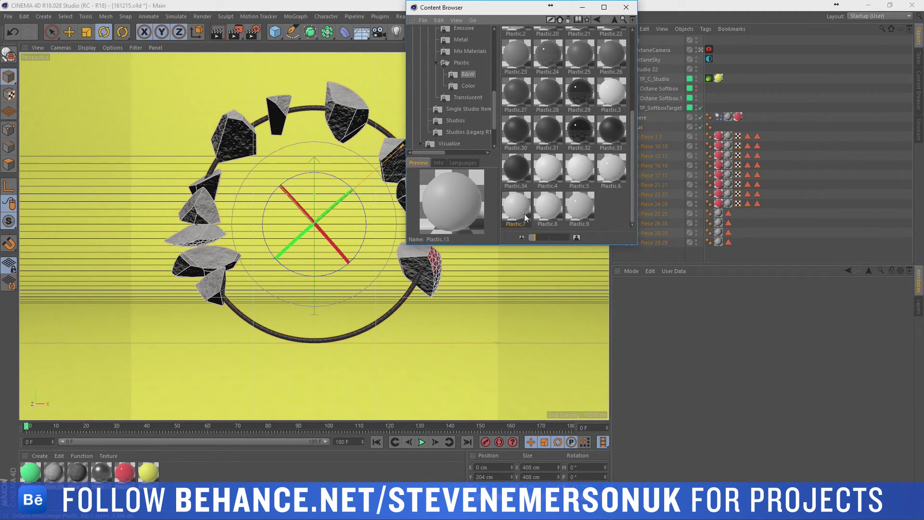
click(545, 212)
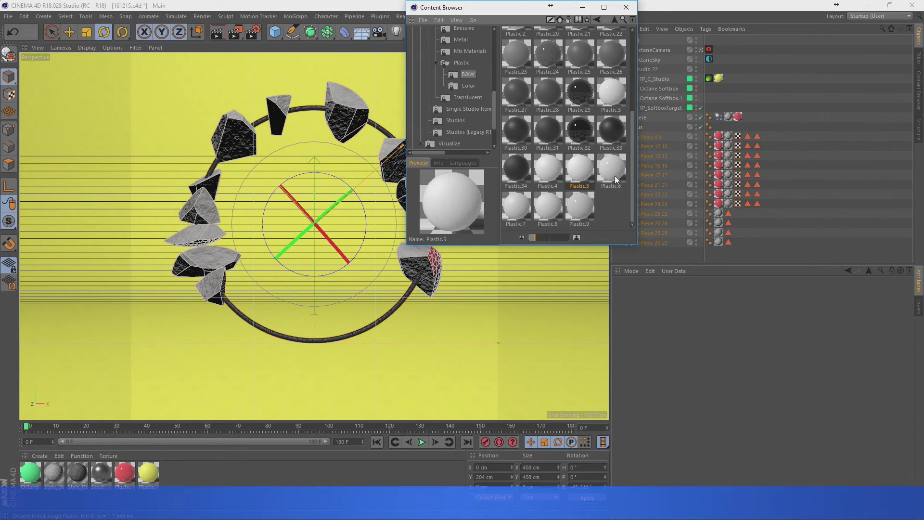
click(524, 215)
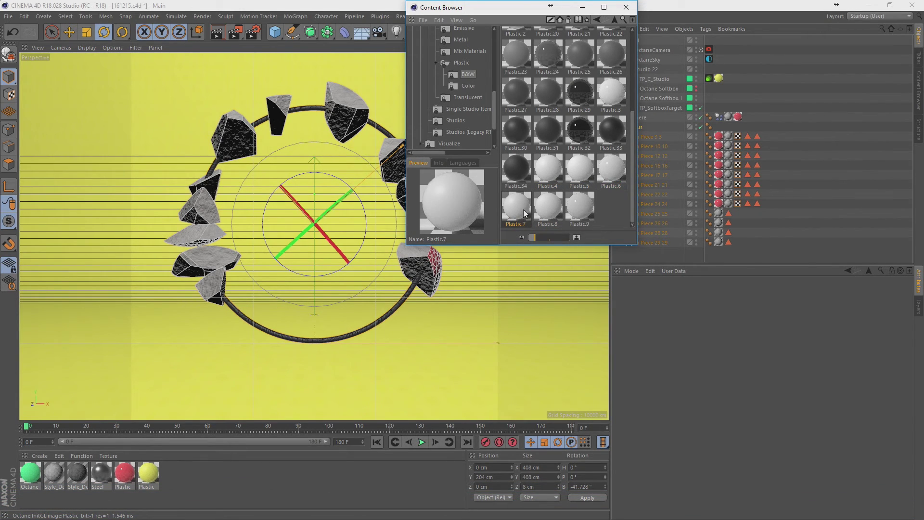
drag(525, 214, 360, 489)
click(642, 15)
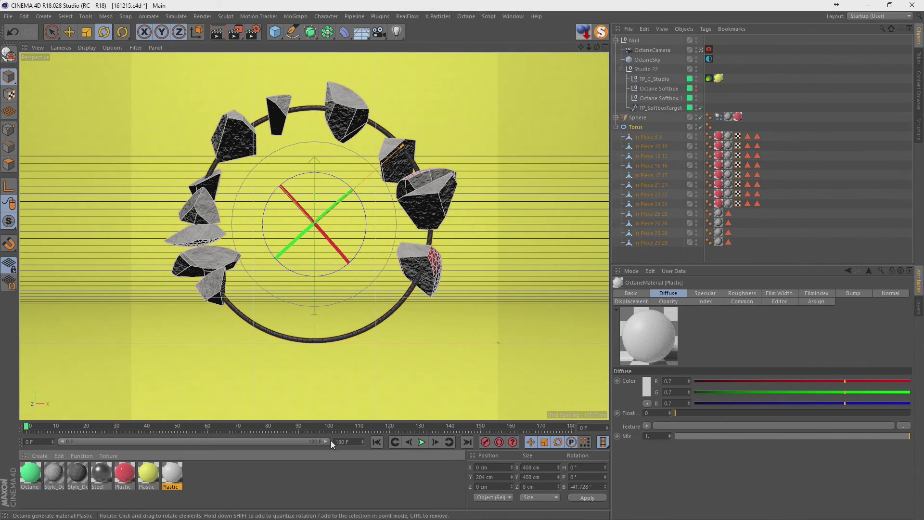
Replace Style_Default on the rocks' 14 texture tags with the new white Plastic material
click(54, 475)
click(82, 375)
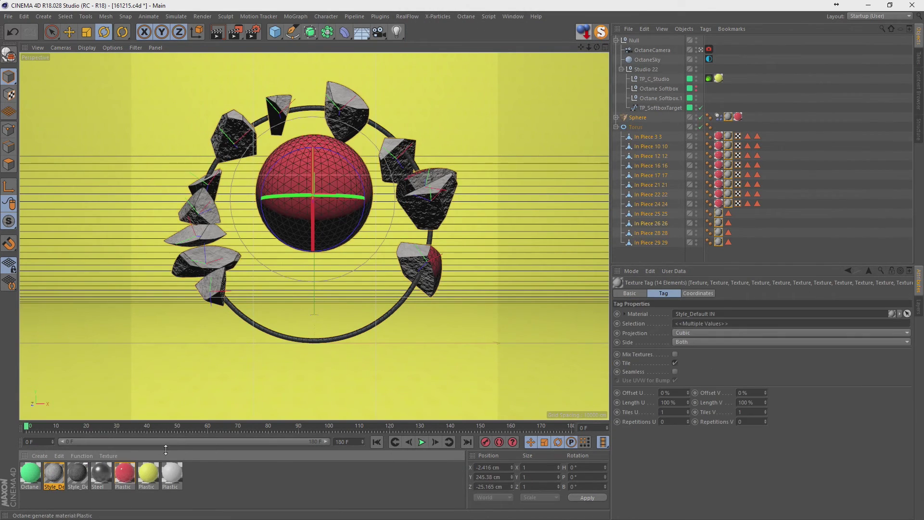
drag(709, 325, 715, 314)
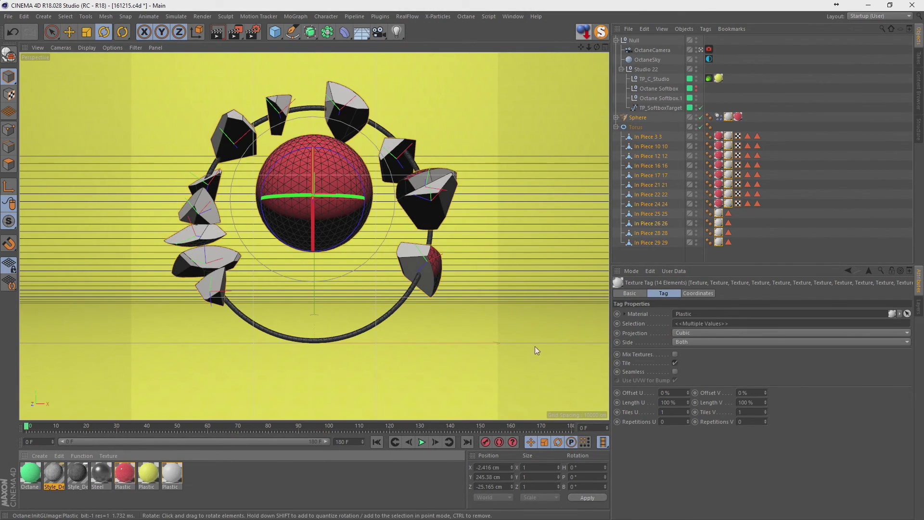
click(374, 498)
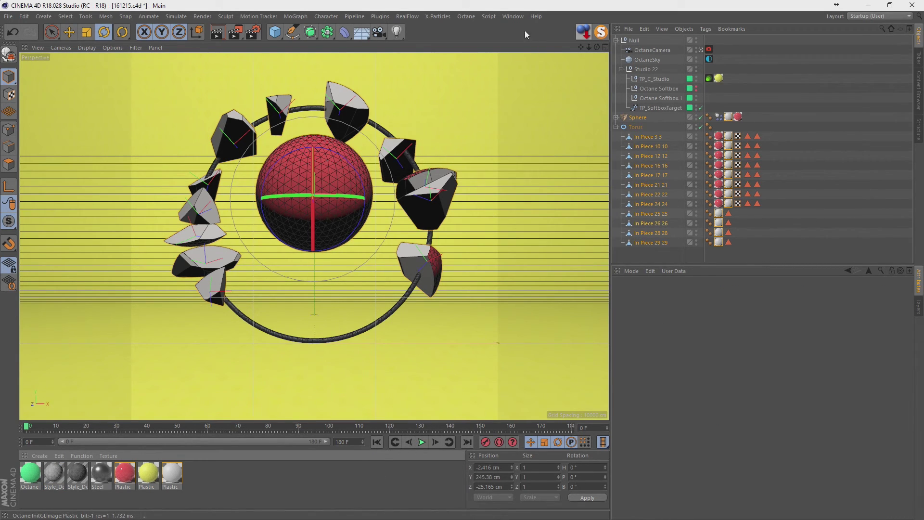
Switch to the OctaneRender layout and set the OctaneSky texture to an Octane ImageTexture
click(855, 16)
click(865, 74)
click(773, 58)
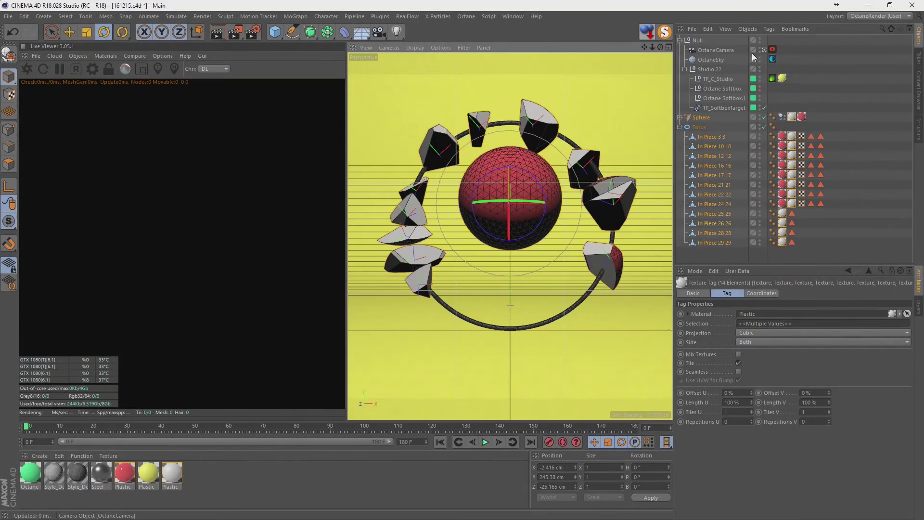
drag(728, 368, 689, 369)
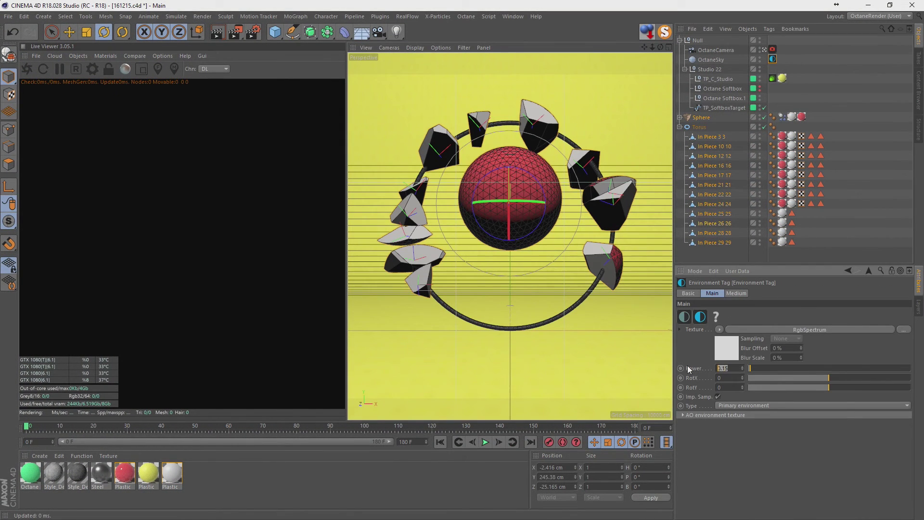
click(732, 351)
click(840, 95)
click(772, 58)
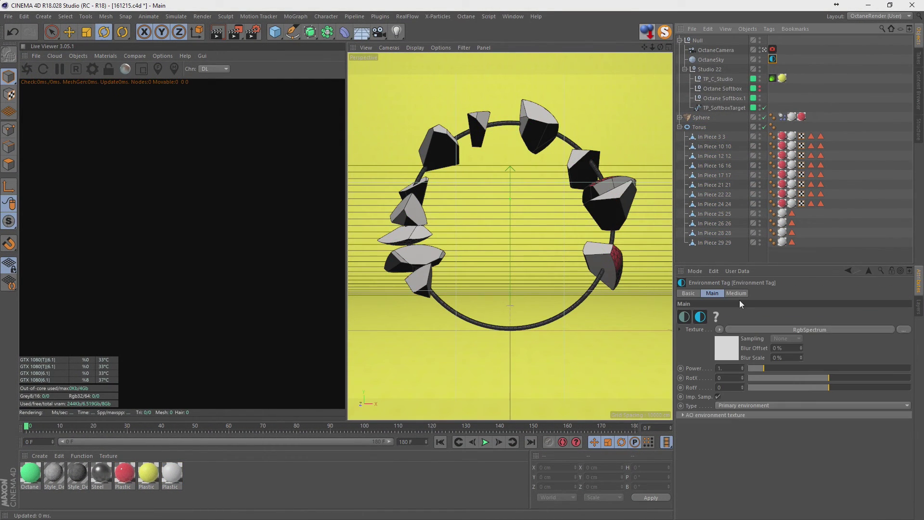
click(719, 330)
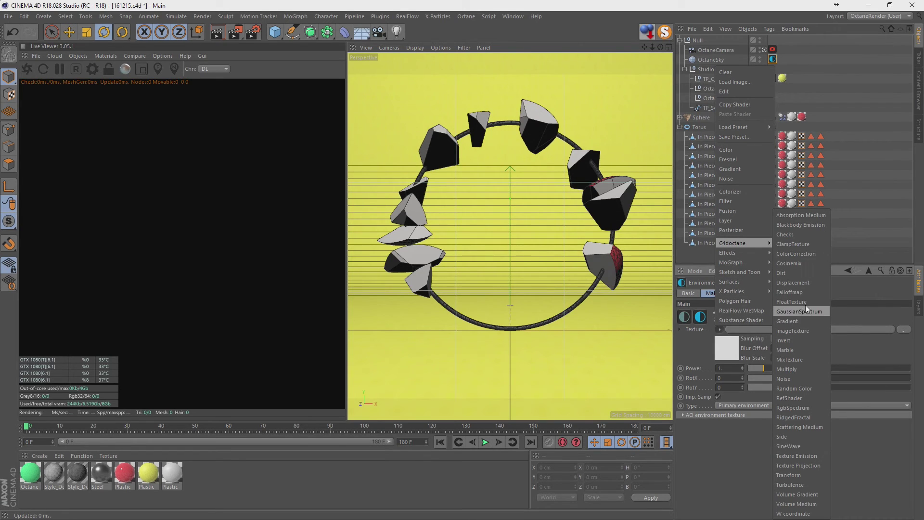
click(802, 331)
click(730, 354)
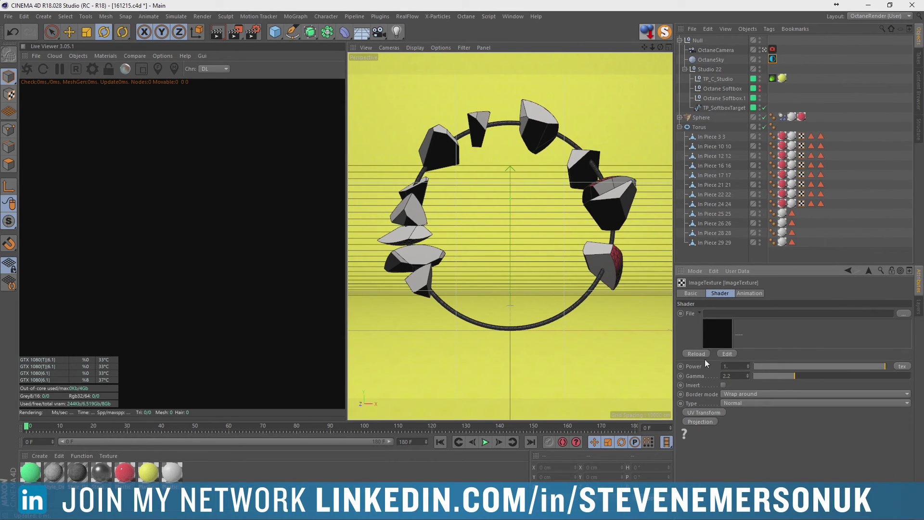
Browse folders 11–14 to find HDR_110_Tunnel_Ref.hdr in the tex folder
click(904, 314)
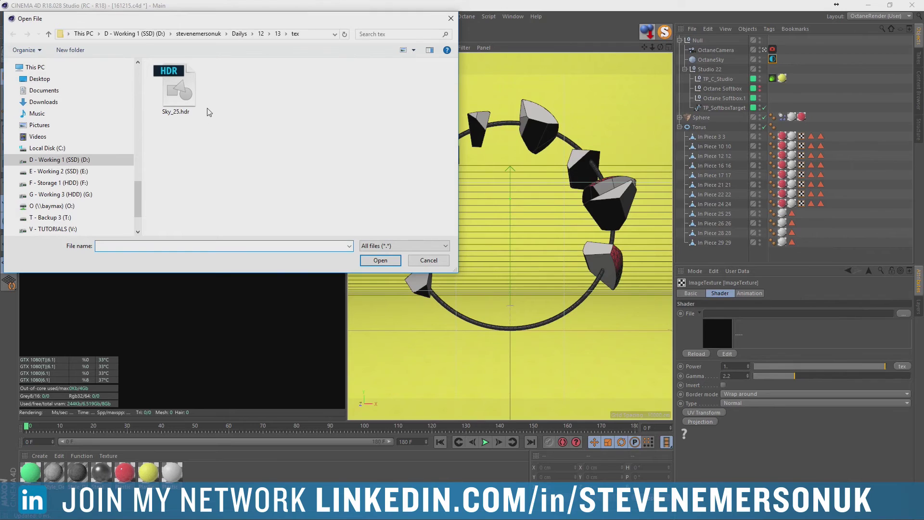
click(275, 34)
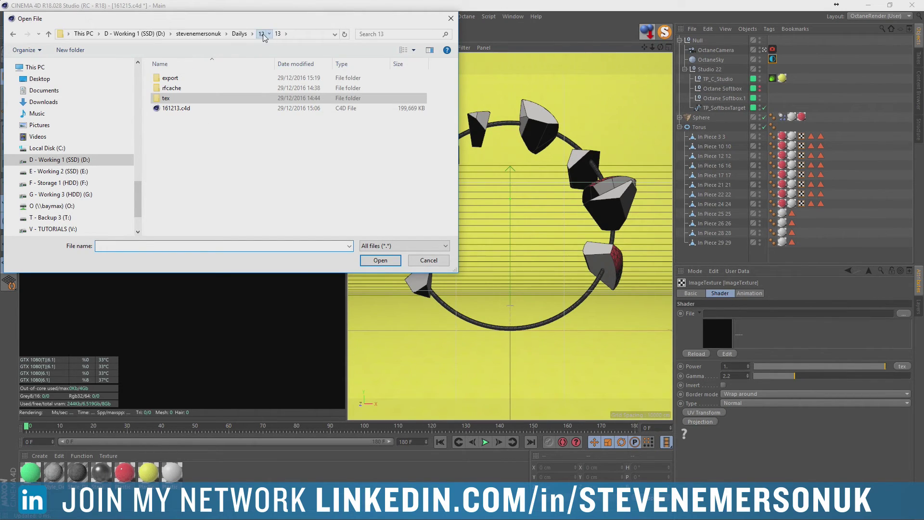
click(264, 34)
double_click(175, 213)
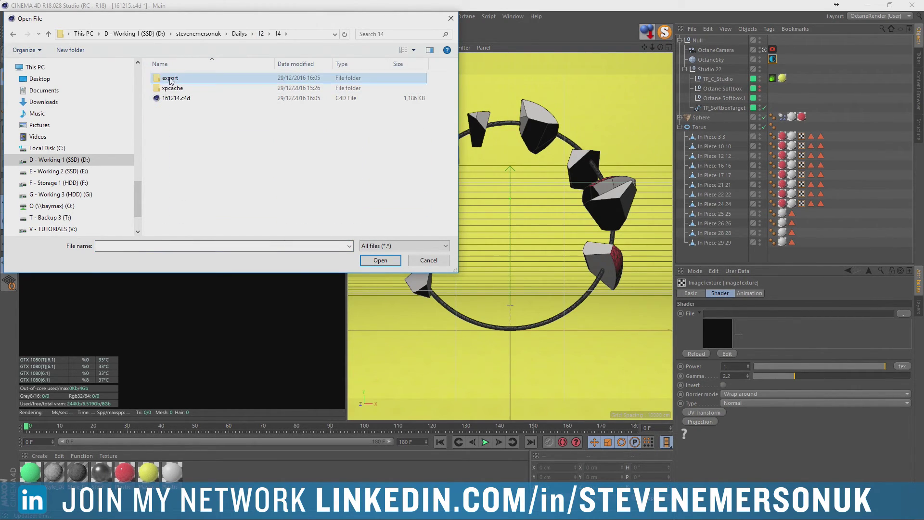
key(BackSpace)
double_click(168, 179)
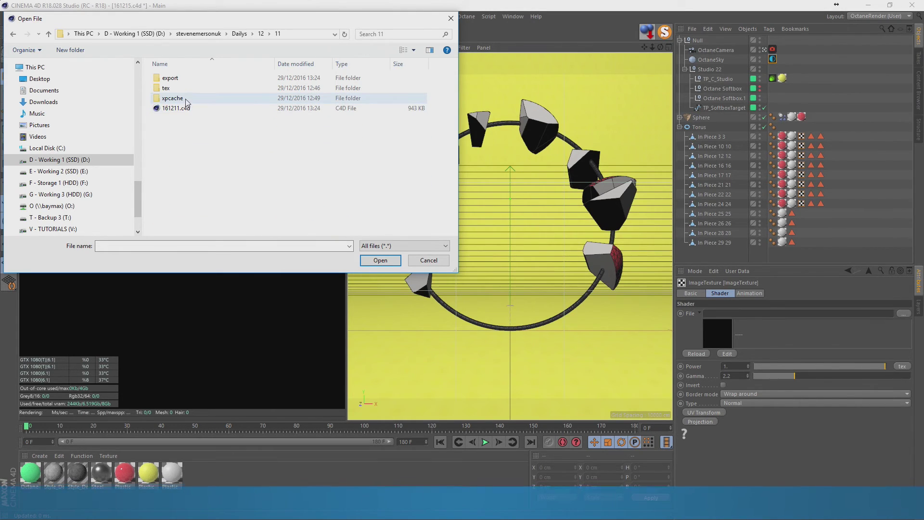
double_click(176, 88)
click(178, 76)
key(BackSpace)
key(BackSpace)
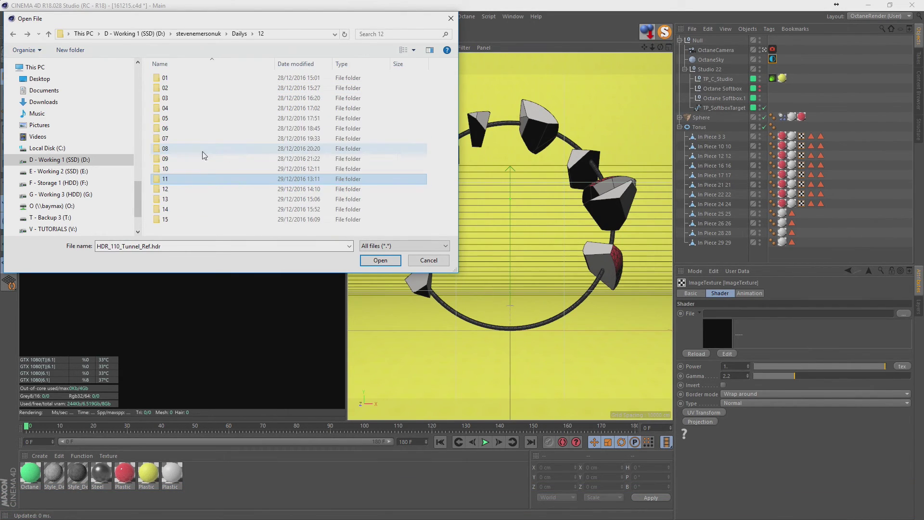
double_click(169, 220)
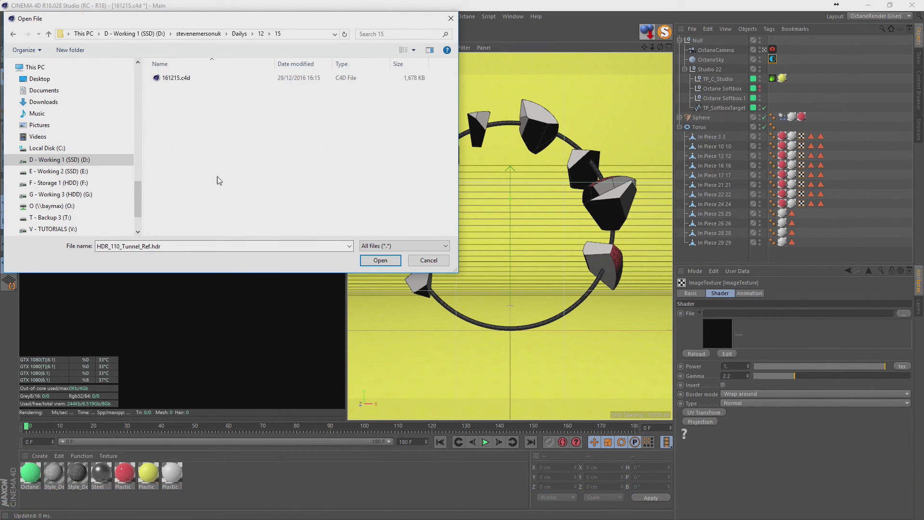
Create a 'tex' folder inside folder 15 and load HDR_110_Tunnel_Ref.hdr from it
click(82, 52)
text(te)
key(Return)
key(Return)
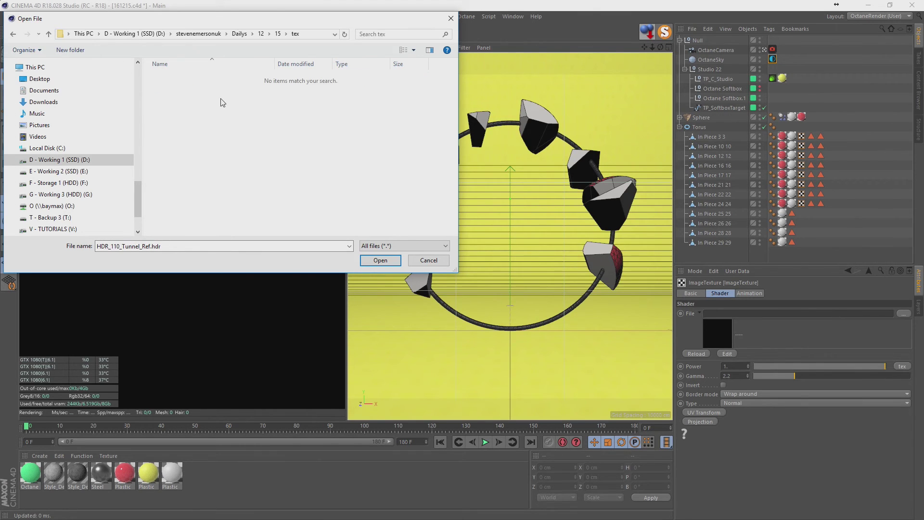
key(ctrl+v)
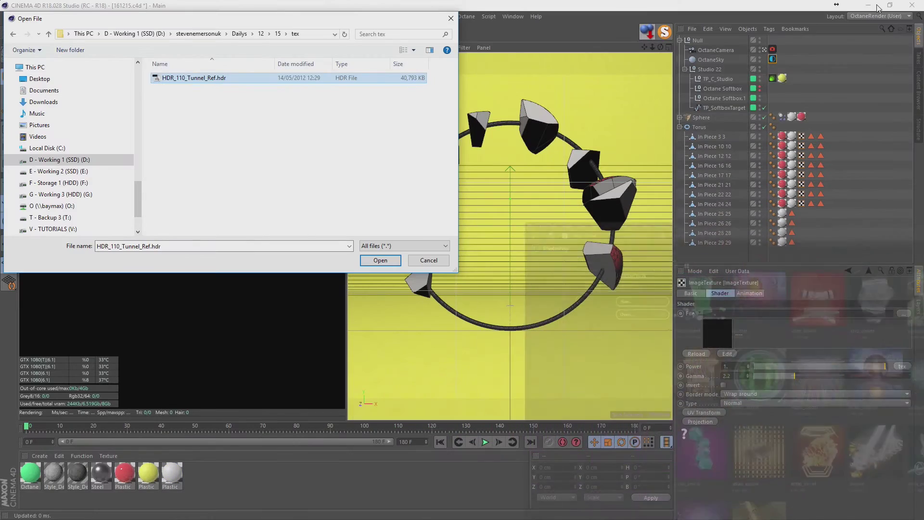
click(270, 34)
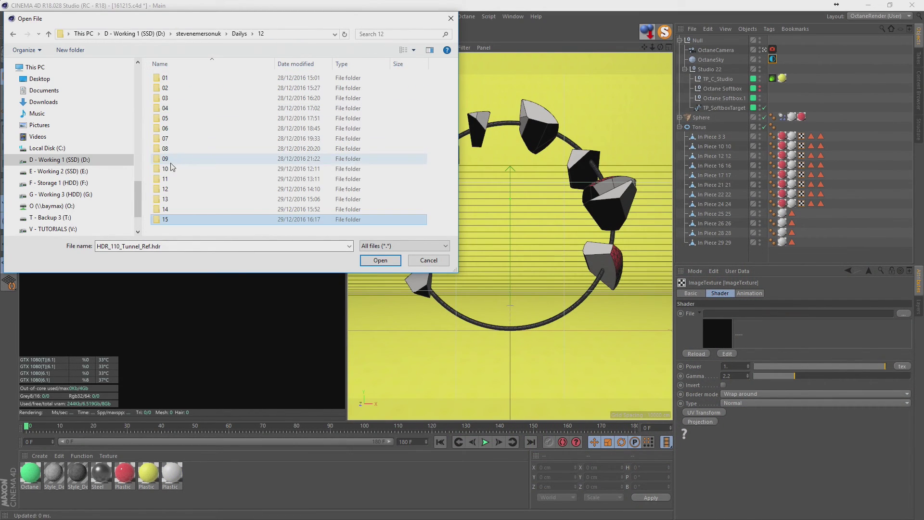
double_click(167, 208)
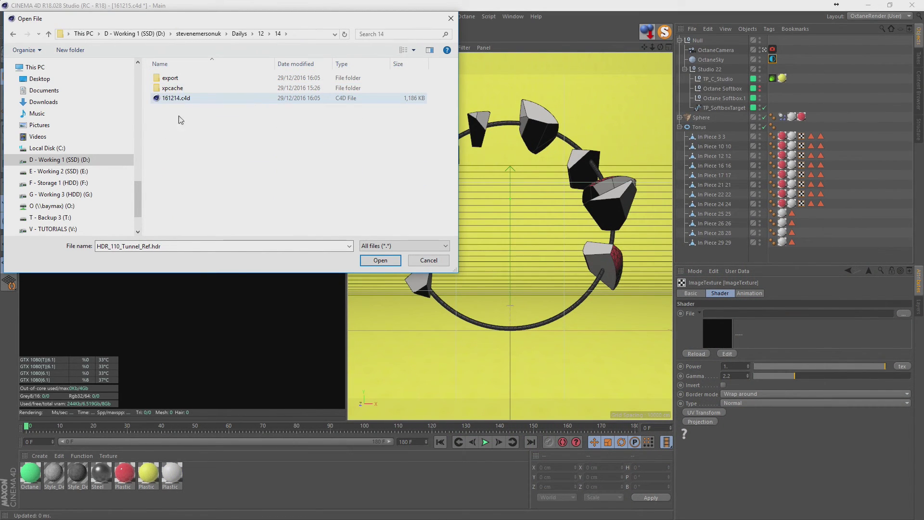
key(BackSpace)
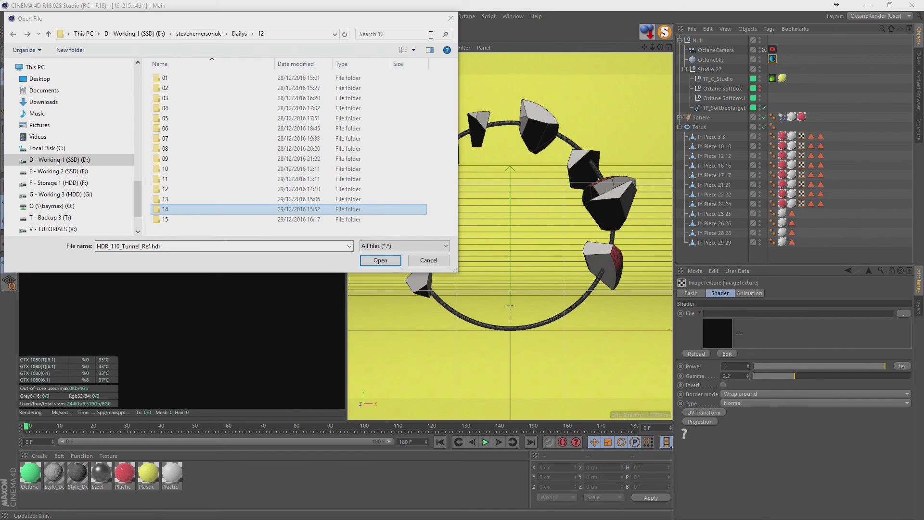
double_click(165, 219)
click(165, 89)
double_click(168, 78)
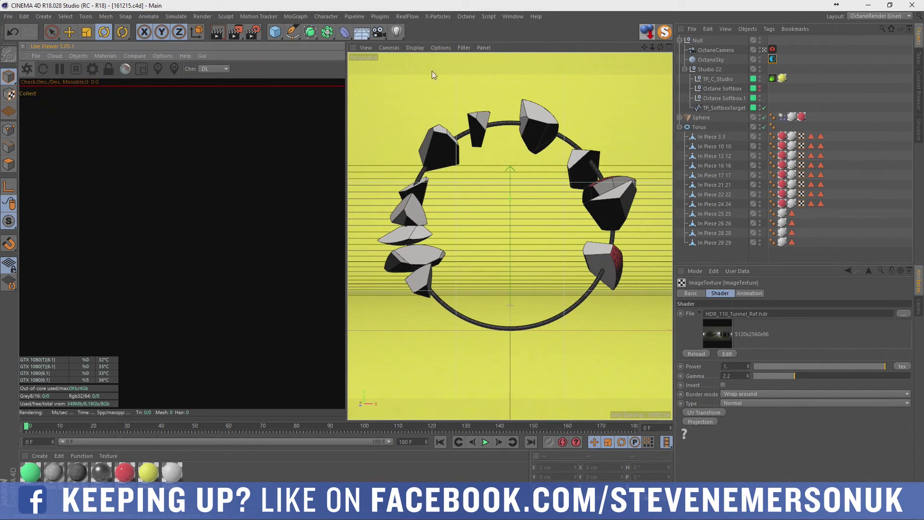
Rotate the HDR sky to RotX -0.26785 and render through the OctaneCamera in the Live Viewer
drag(661, 47, 655, 49)
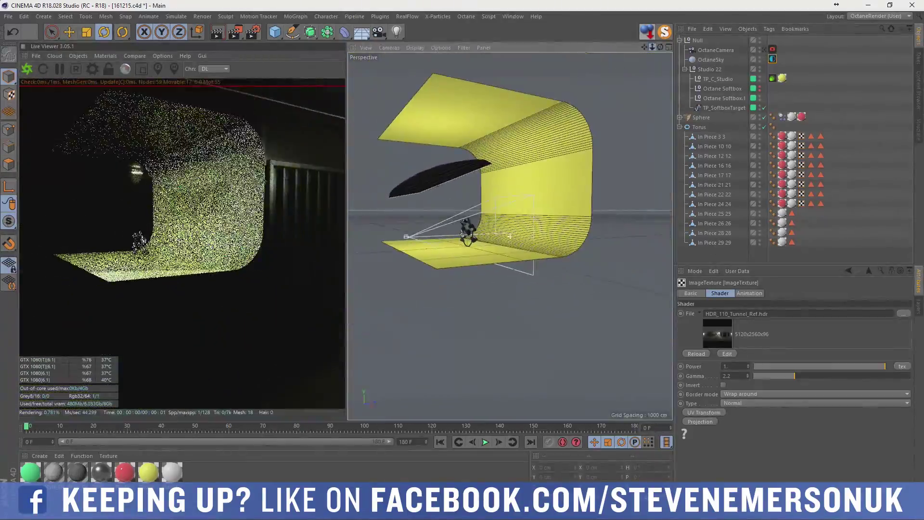
click(772, 59)
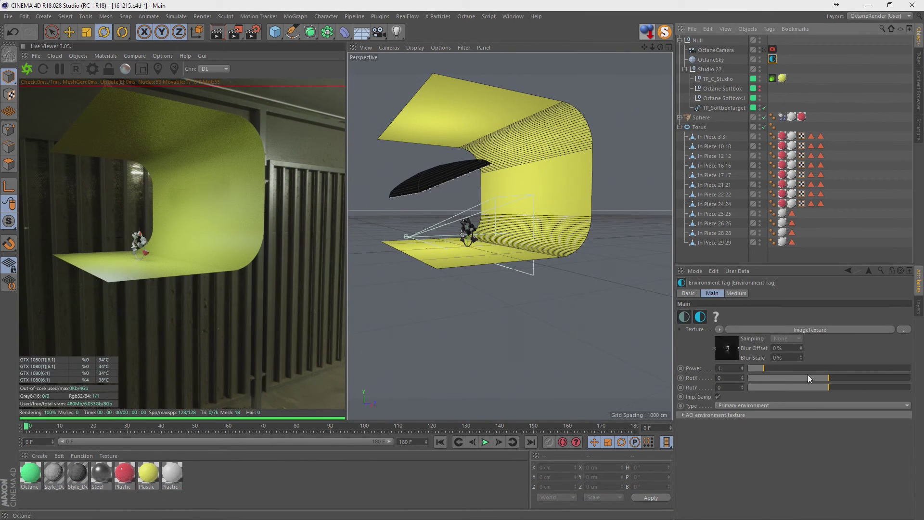
click(808, 377)
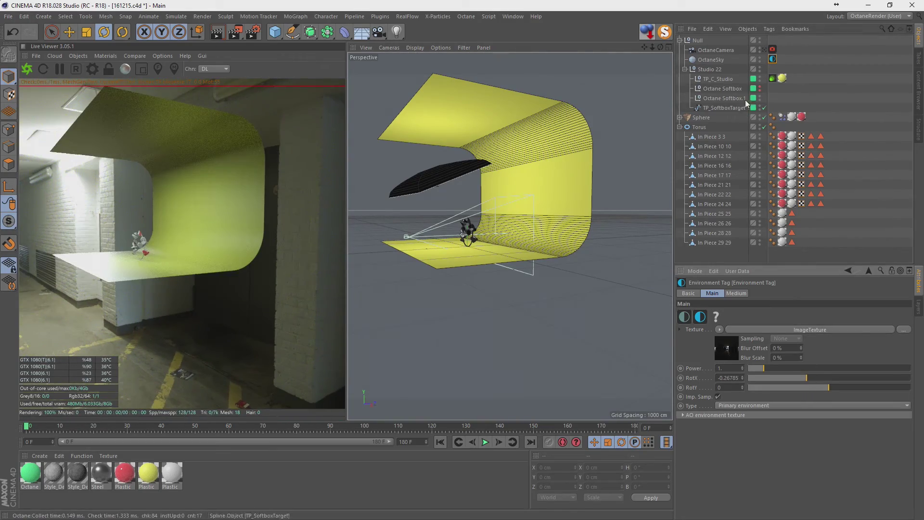
click(765, 49)
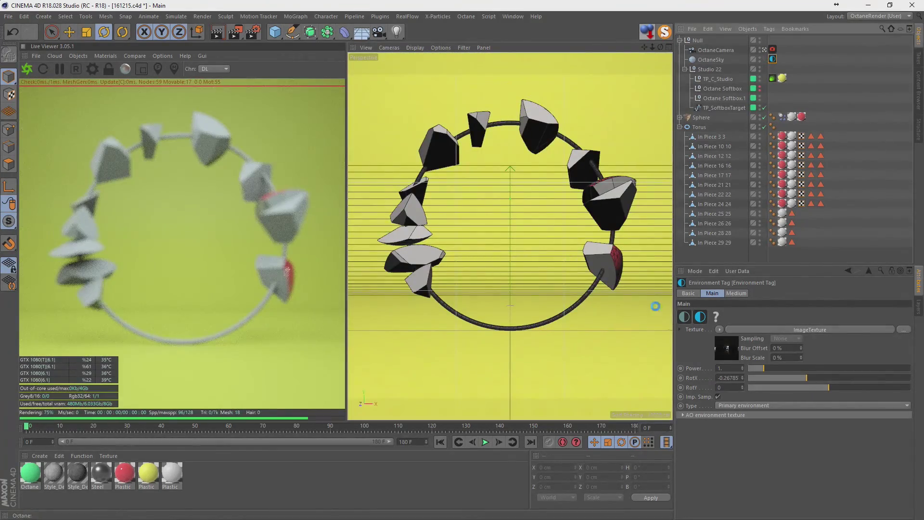
Set the TP_C_Studio backdrop's bevel to 800 cm
click(821, 204)
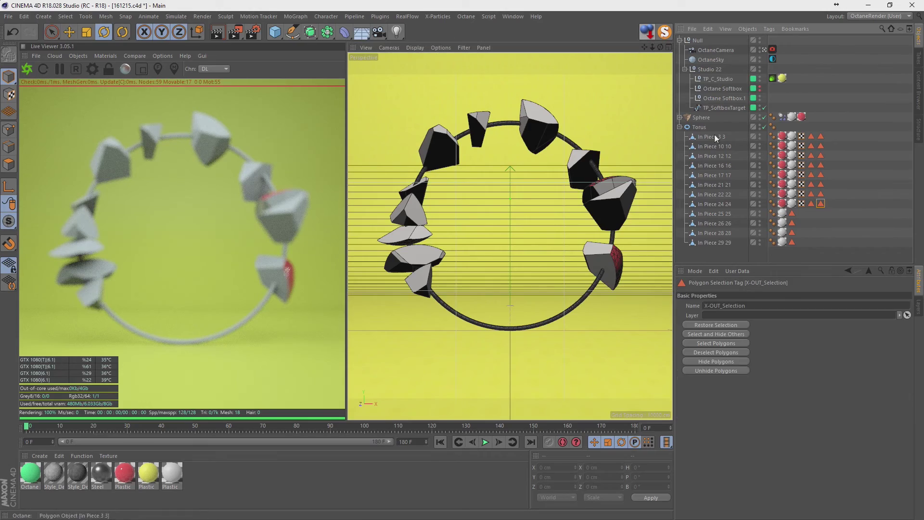
click(714, 80)
click(794, 295)
click(842, 293)
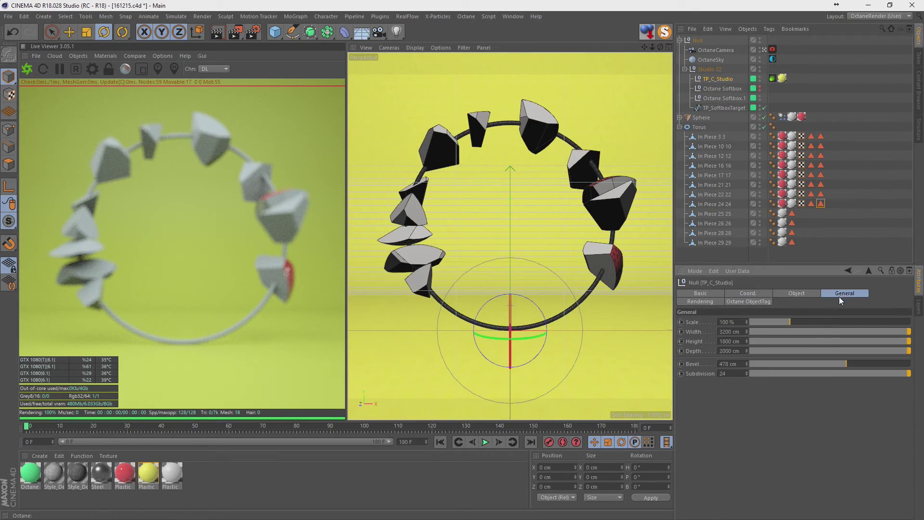
drag(834, 364, 910, 364)
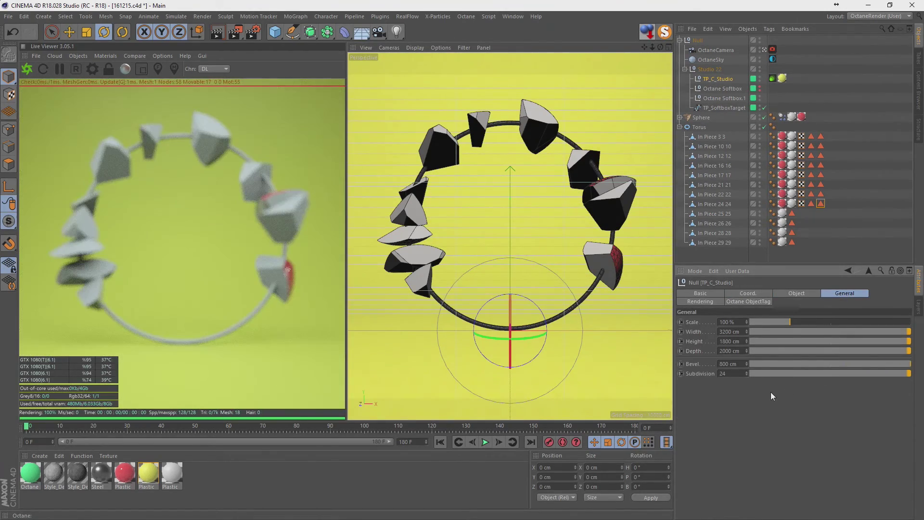
Disable the Octane camera's Auto Focus and focus on the front pieces at 854.321
click(772, 50)
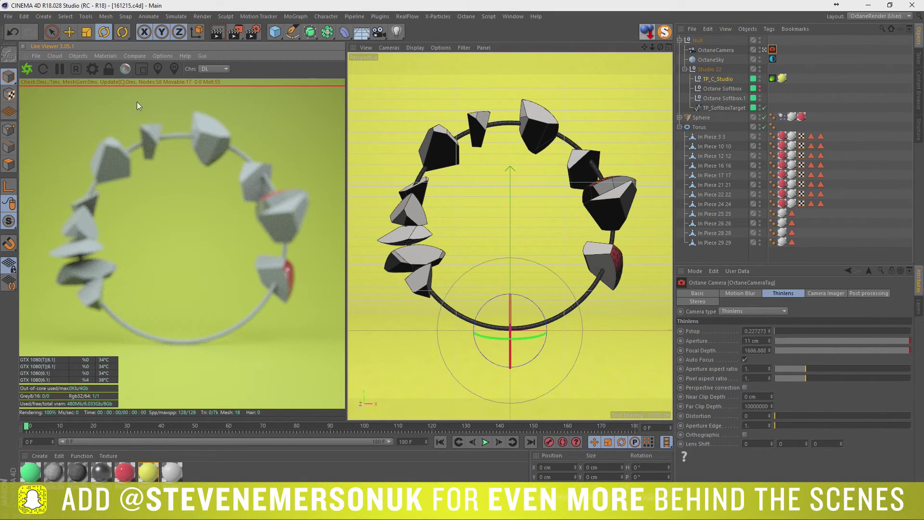
click(745, 360)
click(247, 179)
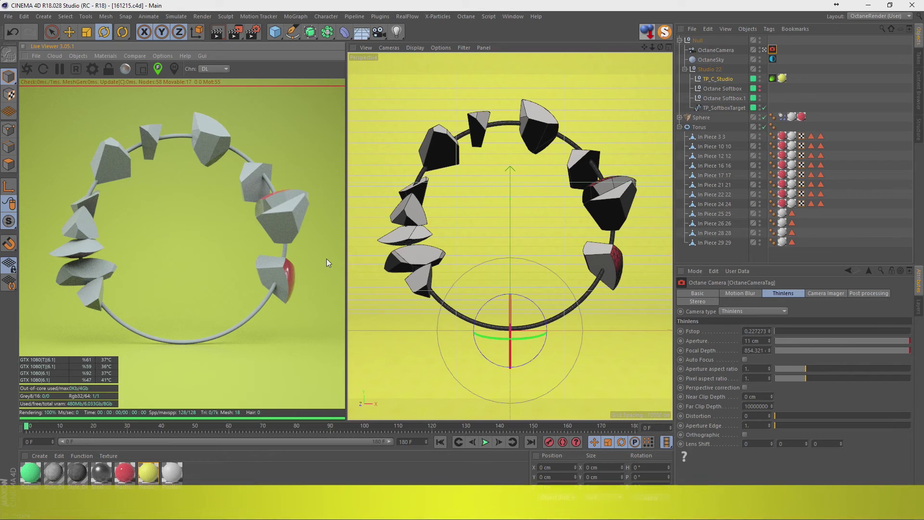
click(608, 215)
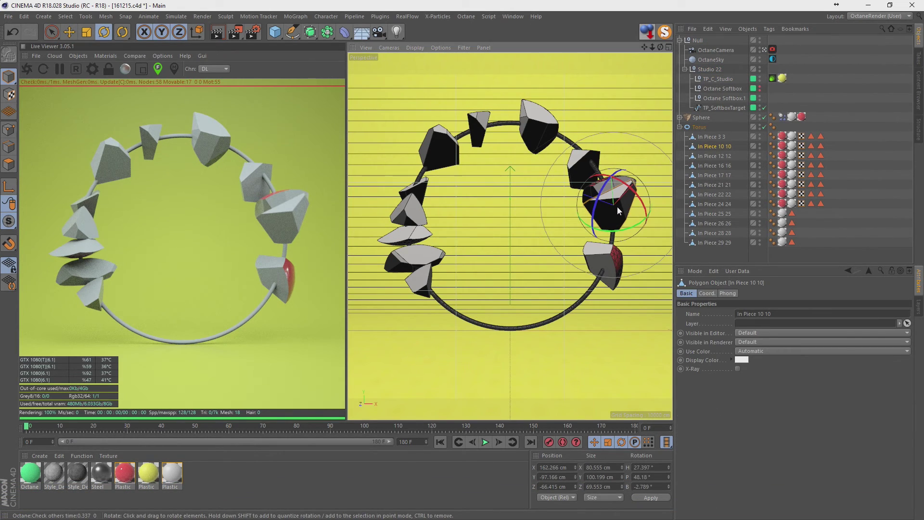
Slide In Piece 10 10 left onto the torus and rotate it along the ring
key(e)
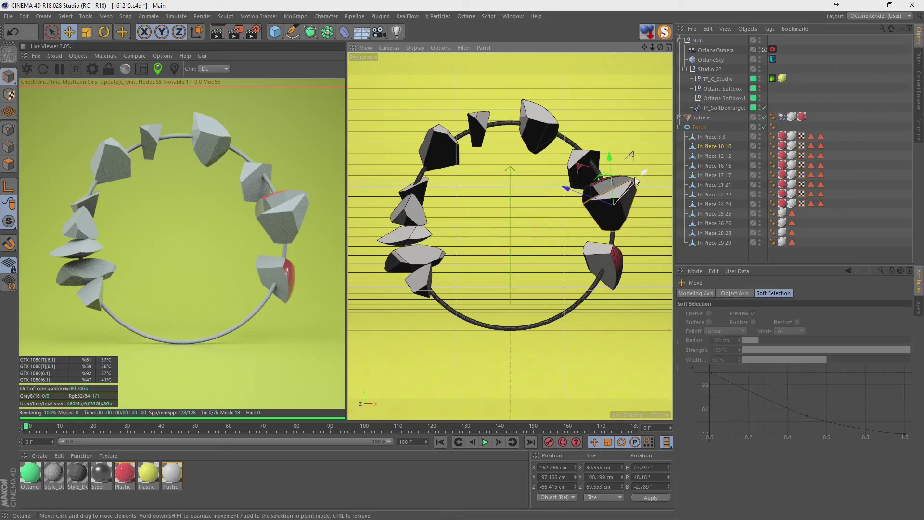
drag(641, 174, 621, 181)
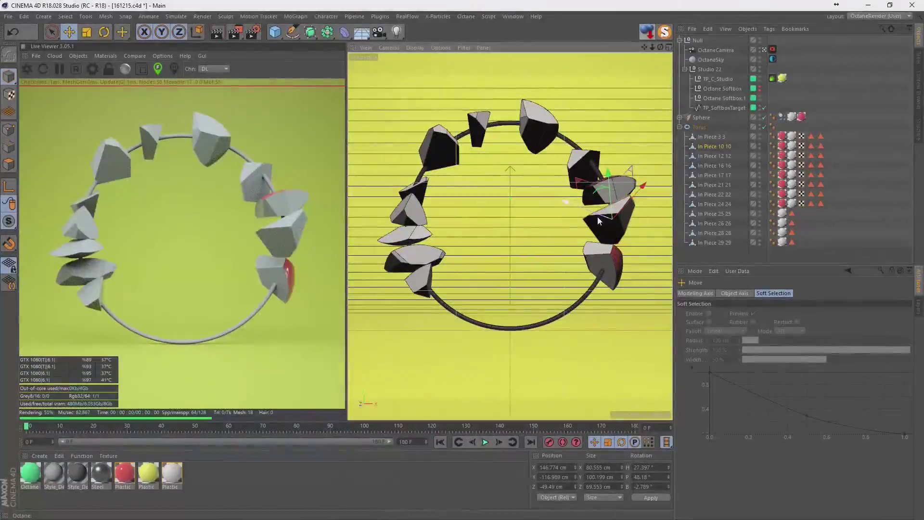
drag(609, 225, 599, 221)
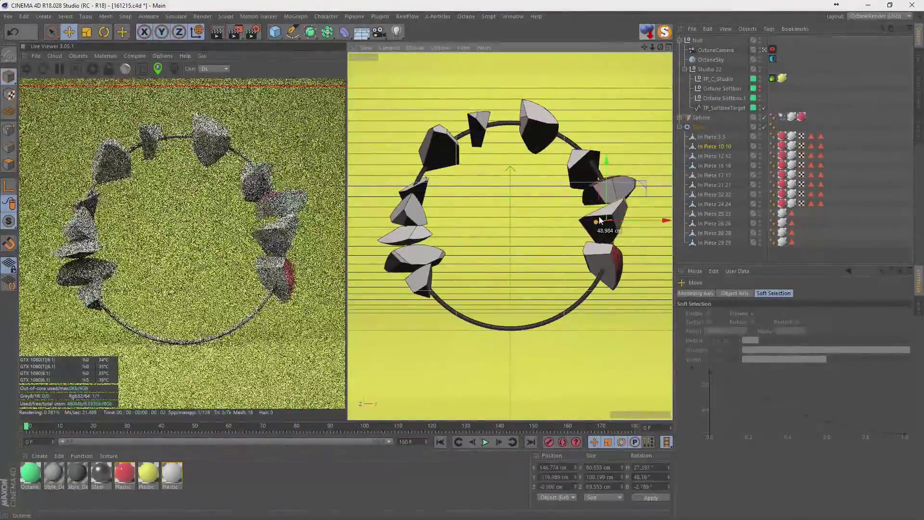
key(r)
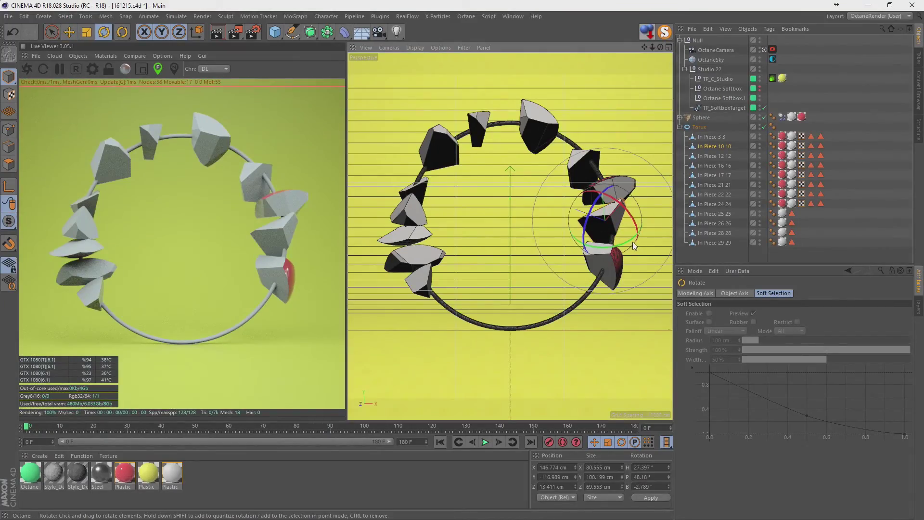
key(w)
mouse_move(631, 248)
mouse_down()
mouse_move(614, 210)
mouse_move(615, 220)
mouse_up()
key(e)
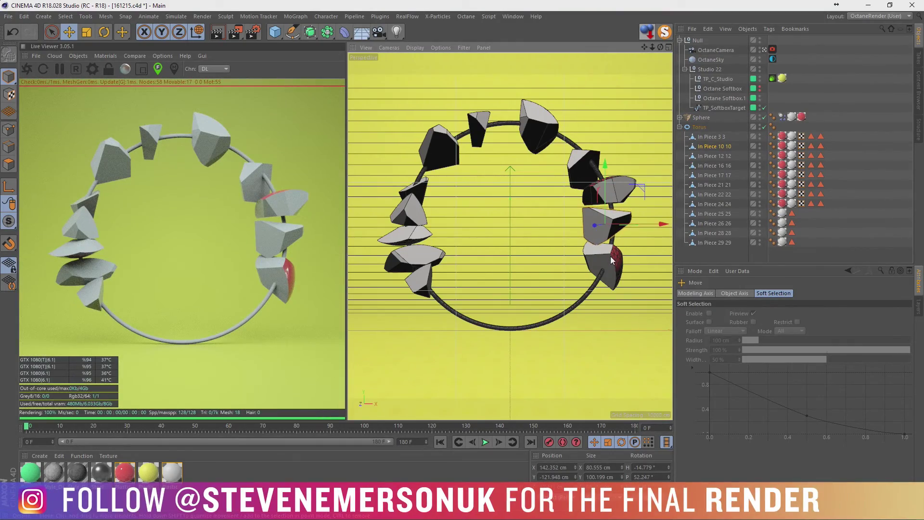
Lower In Piece 3 3 onto the ring, then rotate it, In Piece 10 10 and In Piece 16 16 to fit
click(615, 261)
drag(613, 241, 639, 265)
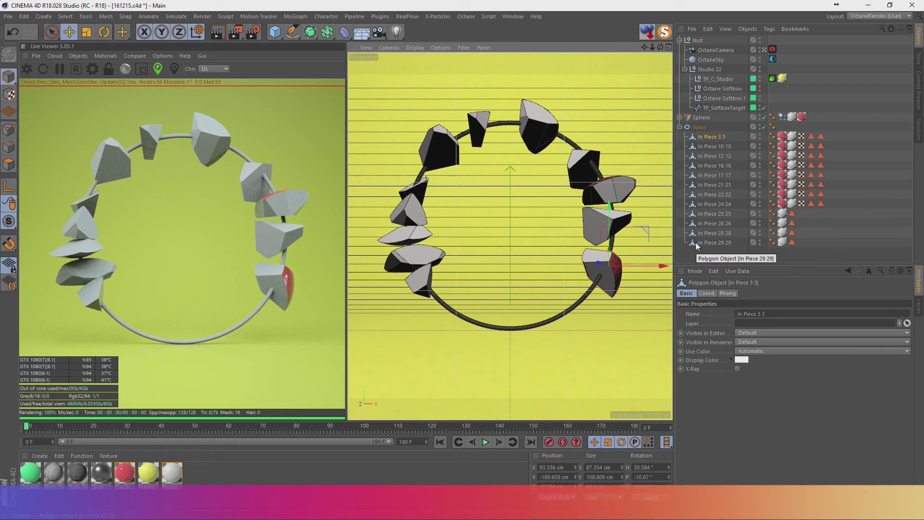
click(832, 204)
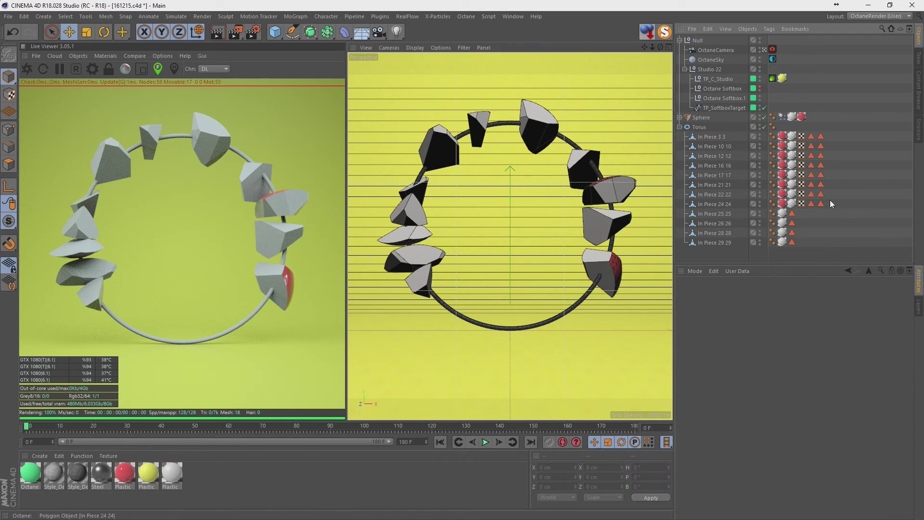
click(715, 139)
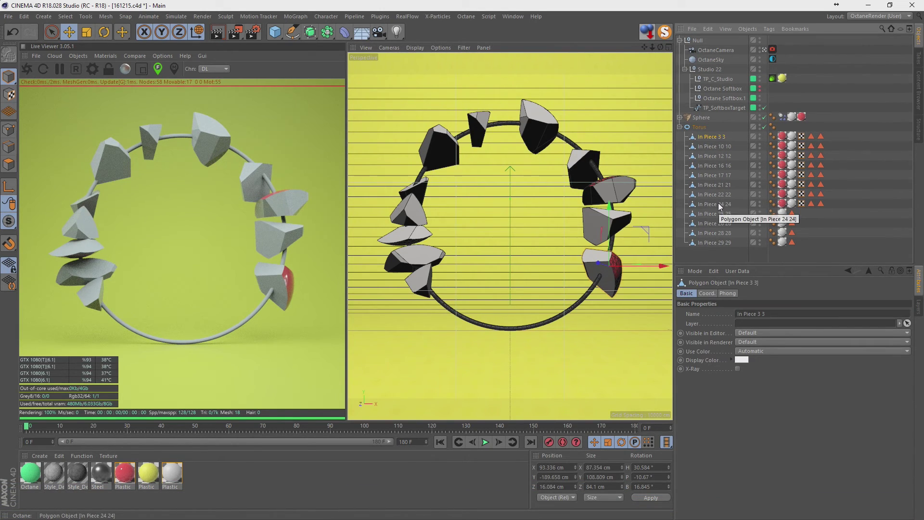
key(r)
drag(597, 269, 563, 272)
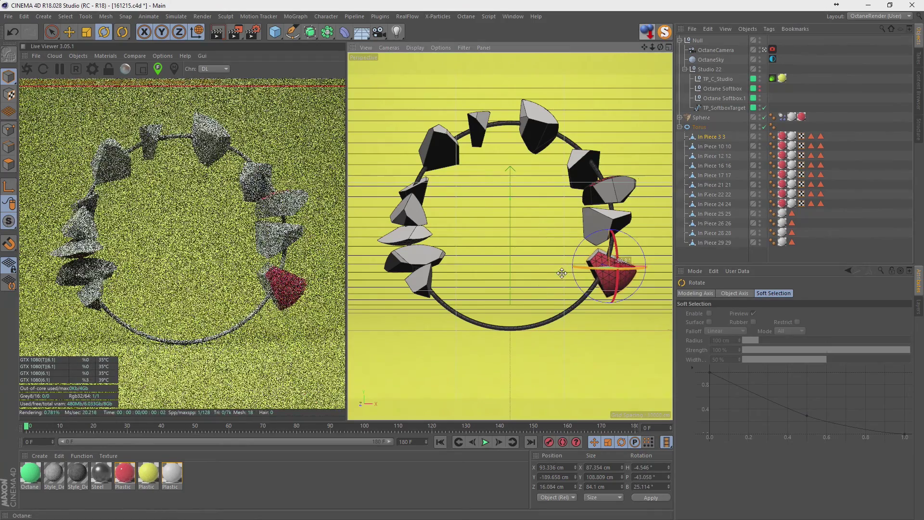
click(620, 222)
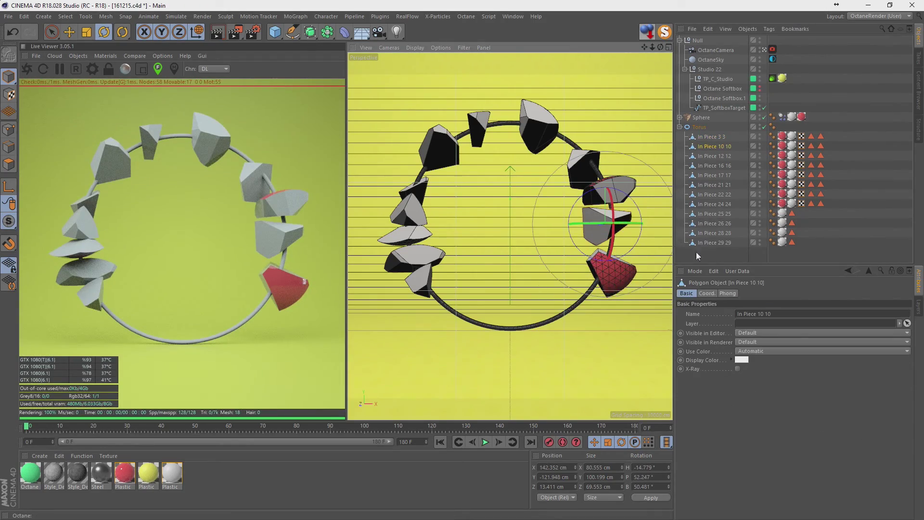
mouse_move(620, 222)
mouse_down()
mouse_move(423, 219)
mouse_move(625, 225)
mouse_up()
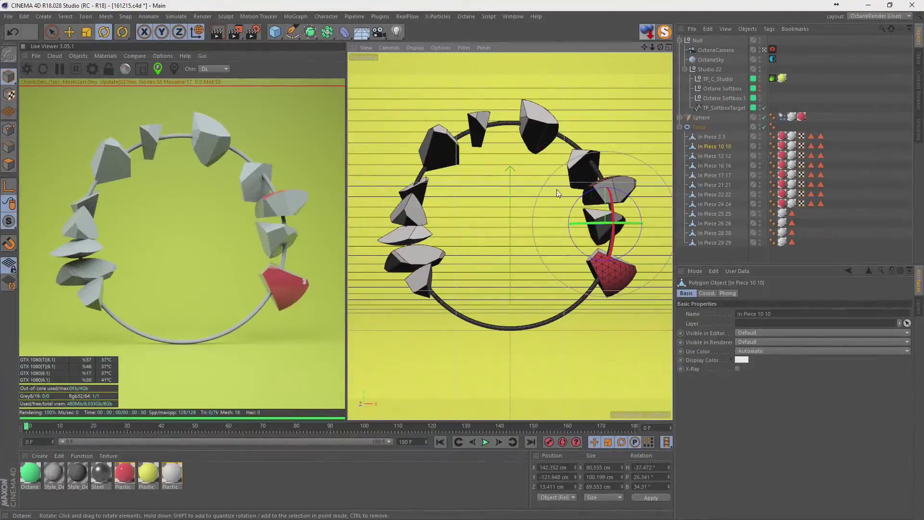
click(626, 193)
mouse_move(626, 193)
mouse_down()
mouse_move(635, 191)
mouse_move(626, 188)
mouse_up()
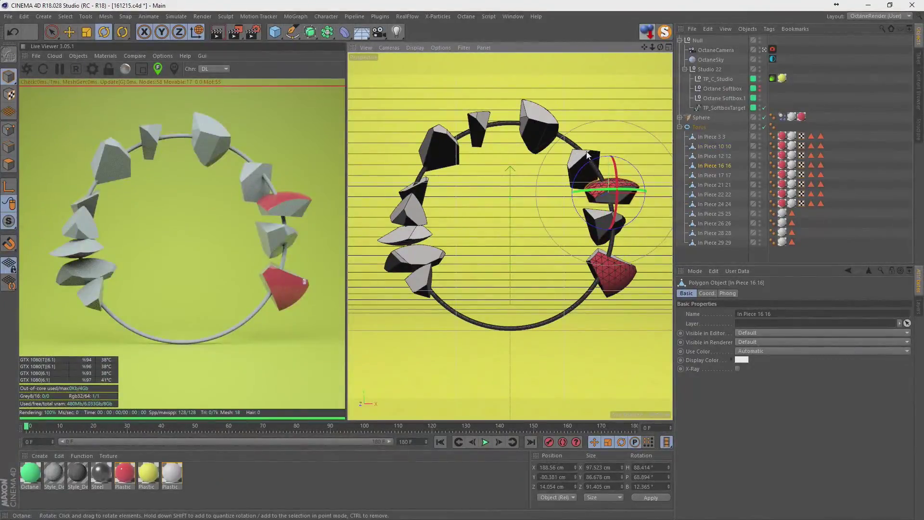
Raise In Piece 25 25 slightly and rotate the top piece In Piece 24 24
click(588, 154)
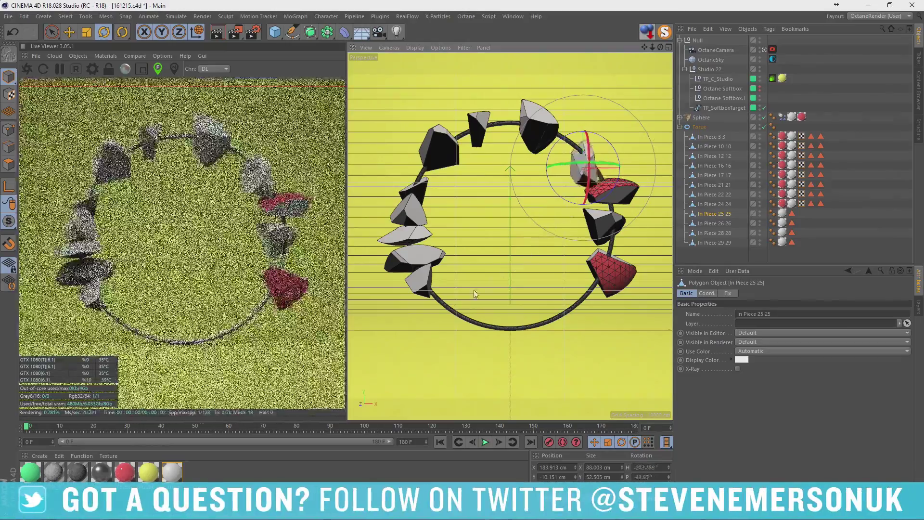
key(e)
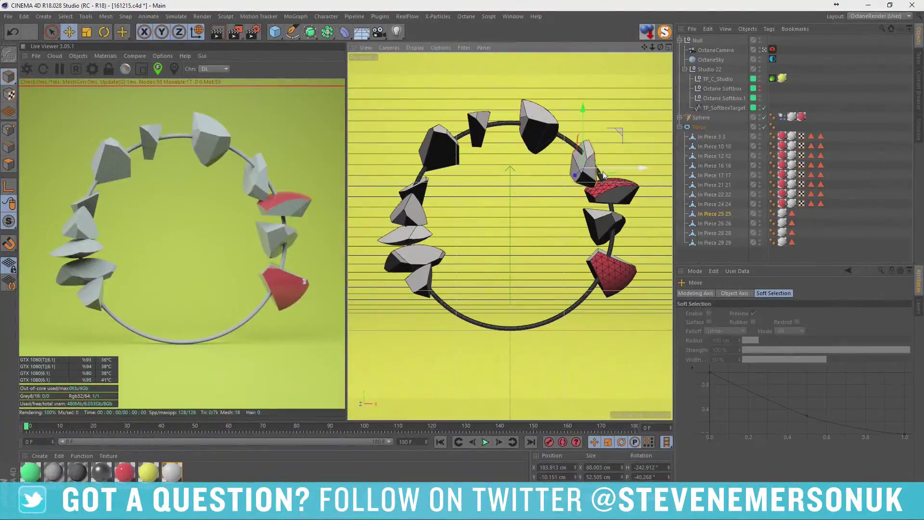
drag(618, 129, 616, 123)
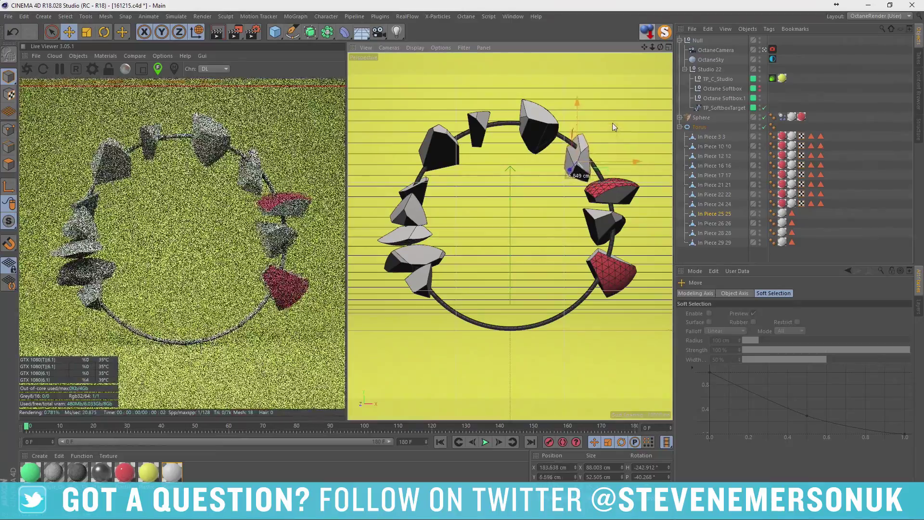
click(537, 124)
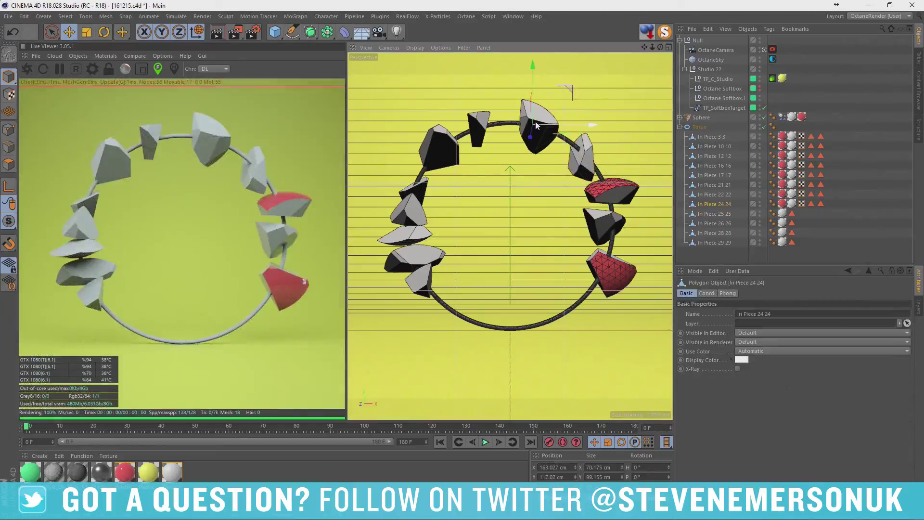
key(r)
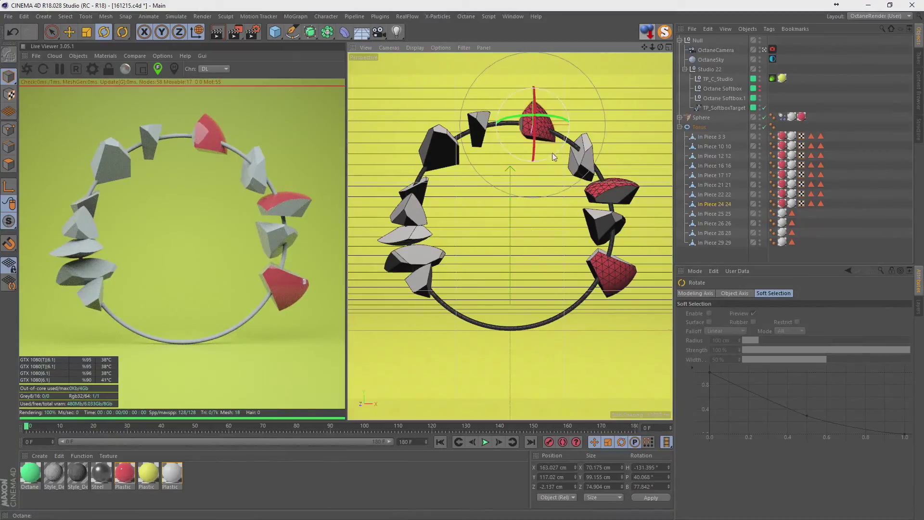
drag(553, 152, 530, 166)
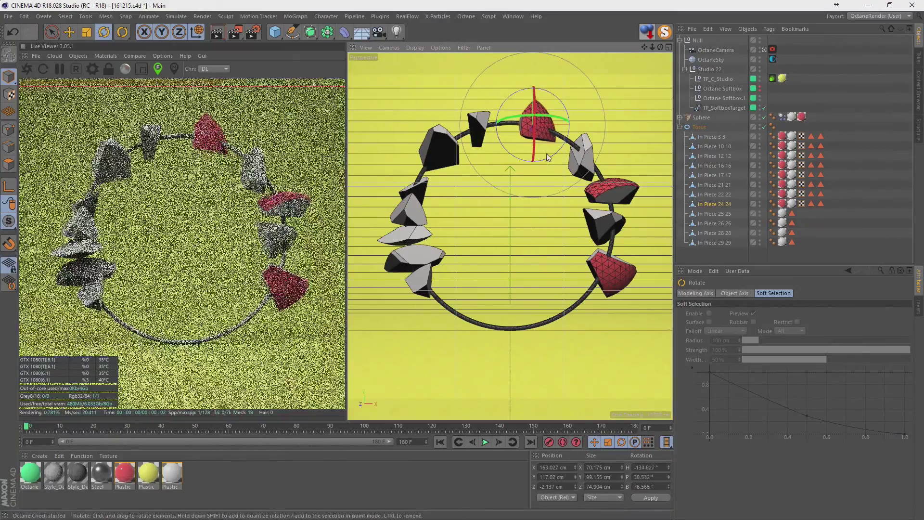
Rotate In Piece 28 28 and In Piece 26 26 to new angles on the upper left
click(479, 126)
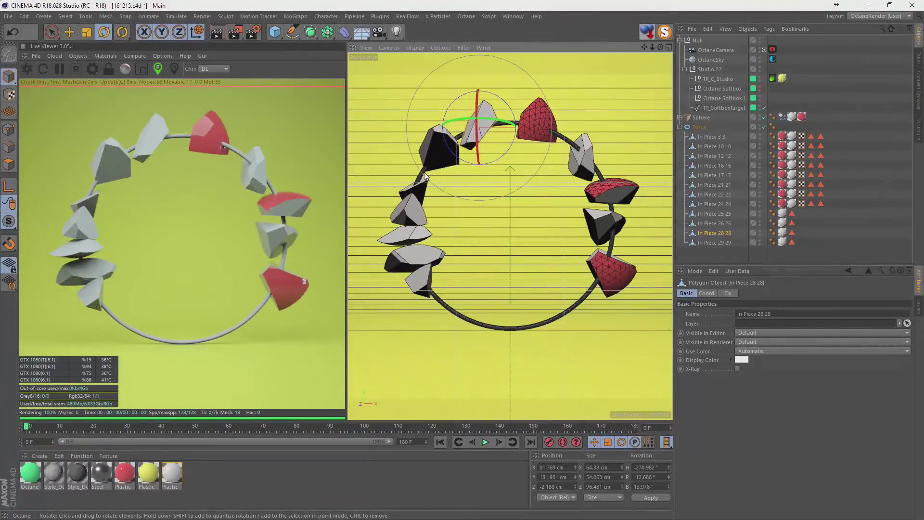
drag(420, 182, 429, 174)
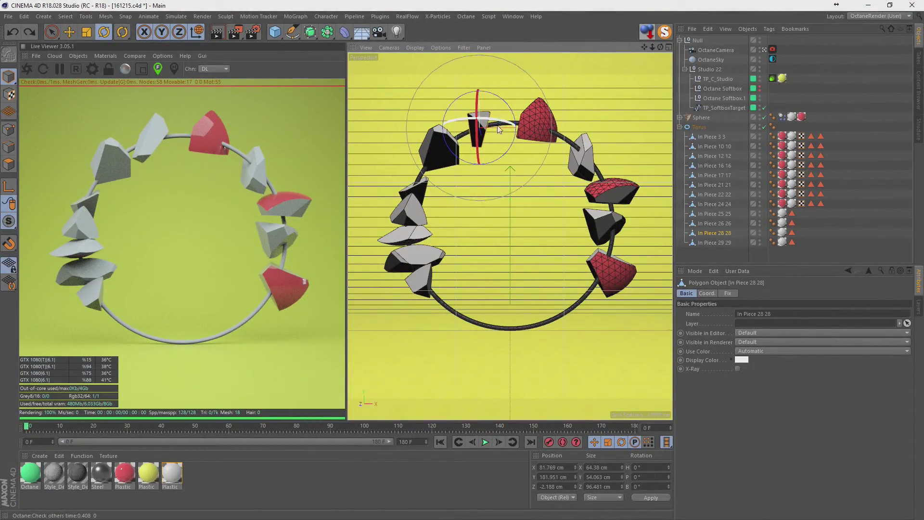
drag(484, 120, 491, 122)
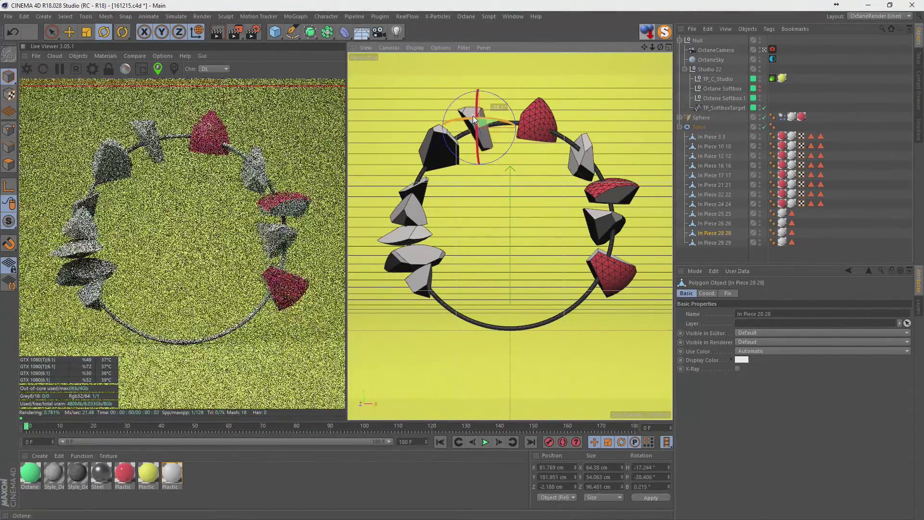
drag(473, 115, 470, 227)
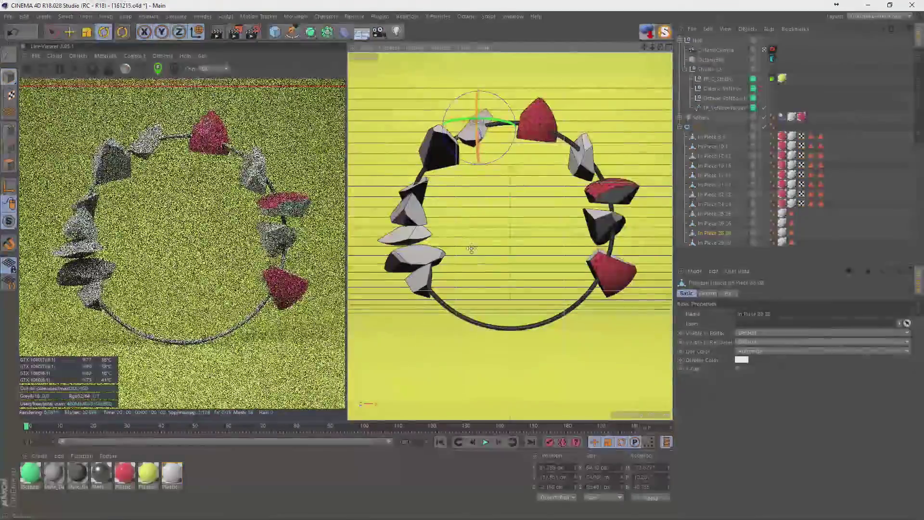
drag(478, 123, 525, 128)
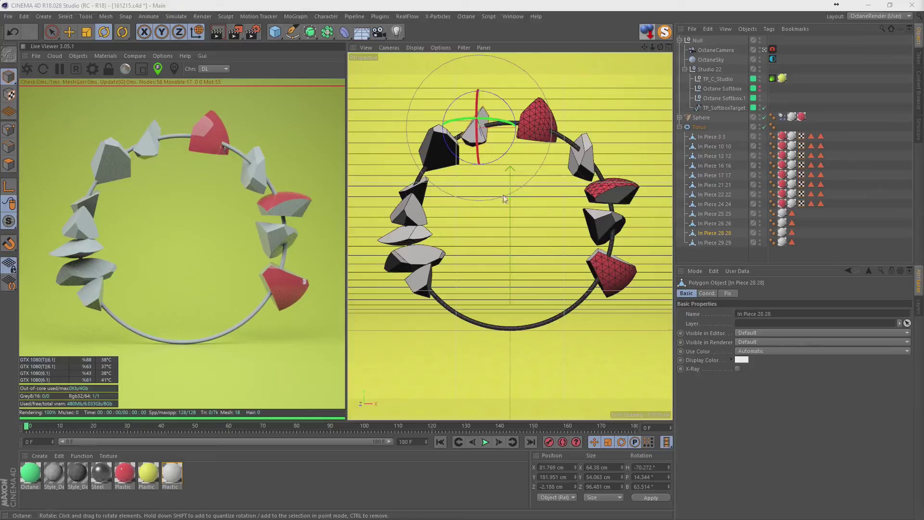
click(119, 158)
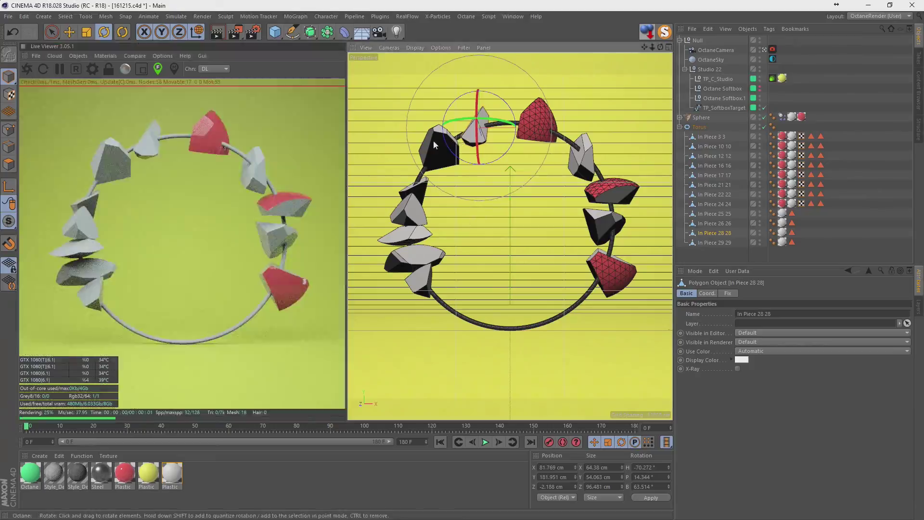
mouse_move(434, 144)
mouse_down()
mouse_move(407, 281)
mouse_move(431, 288)
mouse_up()
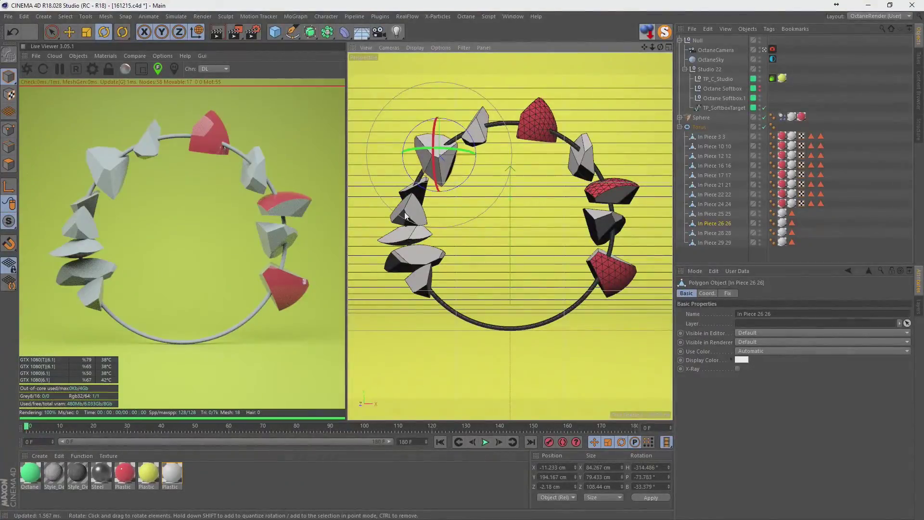
key(ctrl+z)
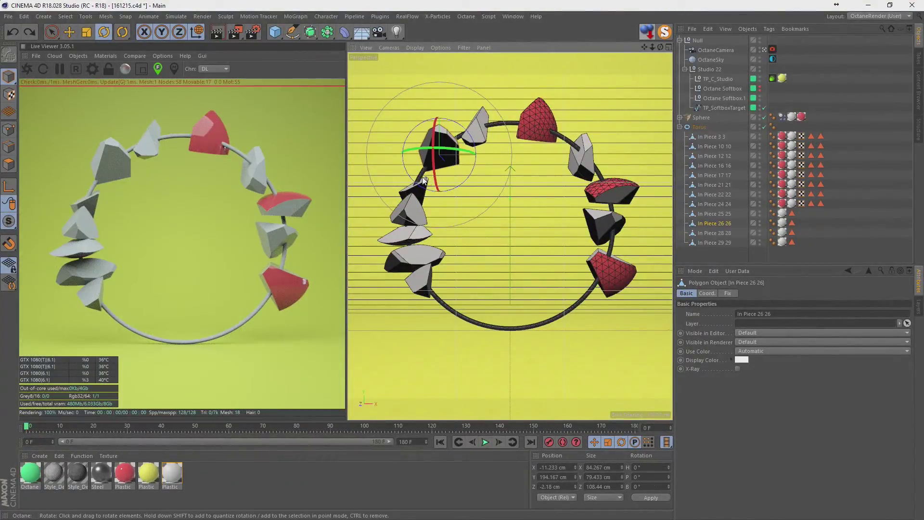
drag(448, 166, 422, 192)
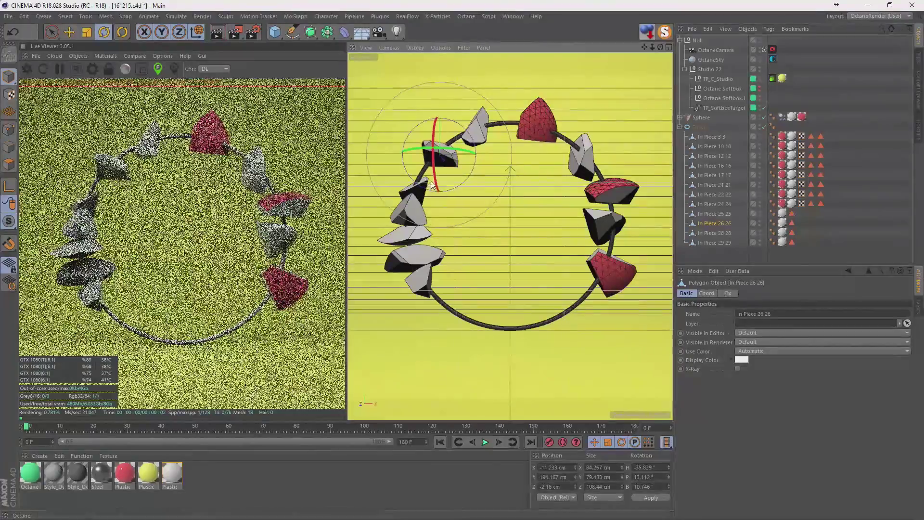
Rotate In Piece 17 17 and shift it slightly up and right
click(419, 275)
mouse_move(420, 275)
mouse_down()
mouse_move(428, 289)
mouse_move(350, 357)
mouse_up()
key(e)
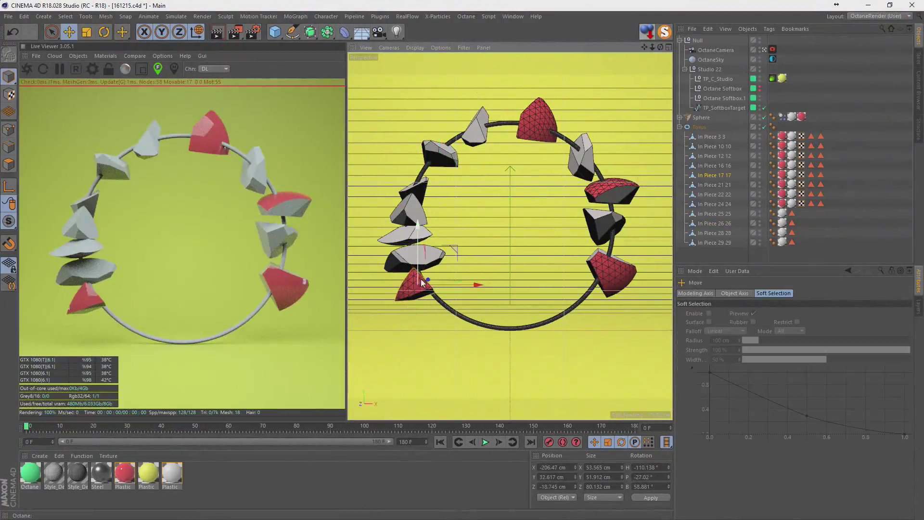
drag(430, 278, 470, 263)
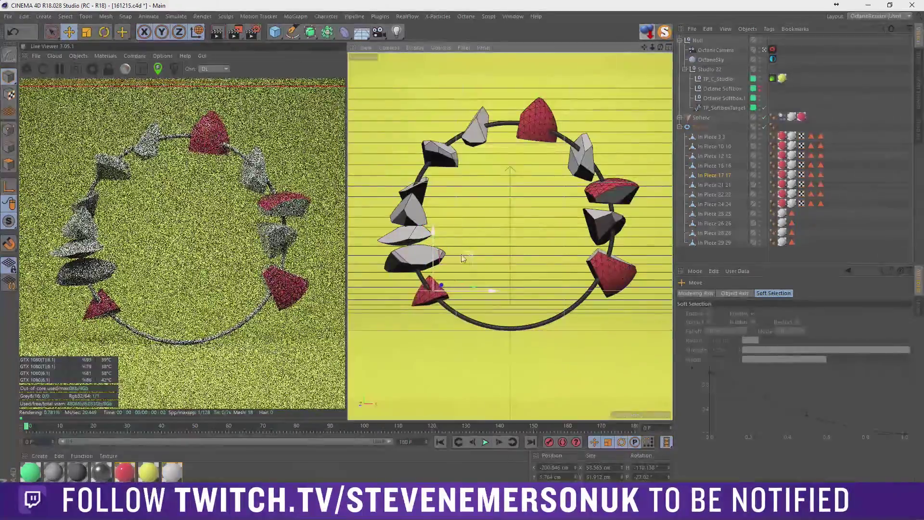
Lower In Piece 22 22 slightly and rotate it through several new angles
click(413, 255)
drag(438, 254, 413, 257)
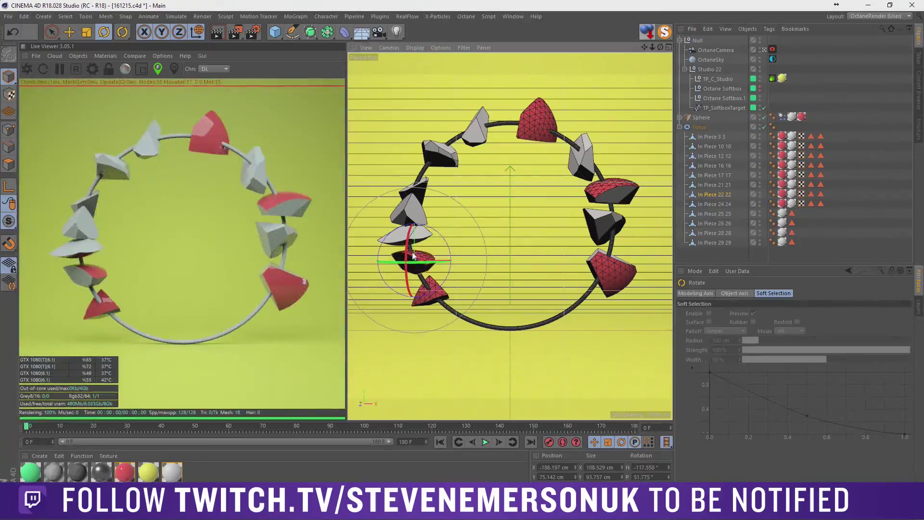
drag(409, 258, 409, 236)
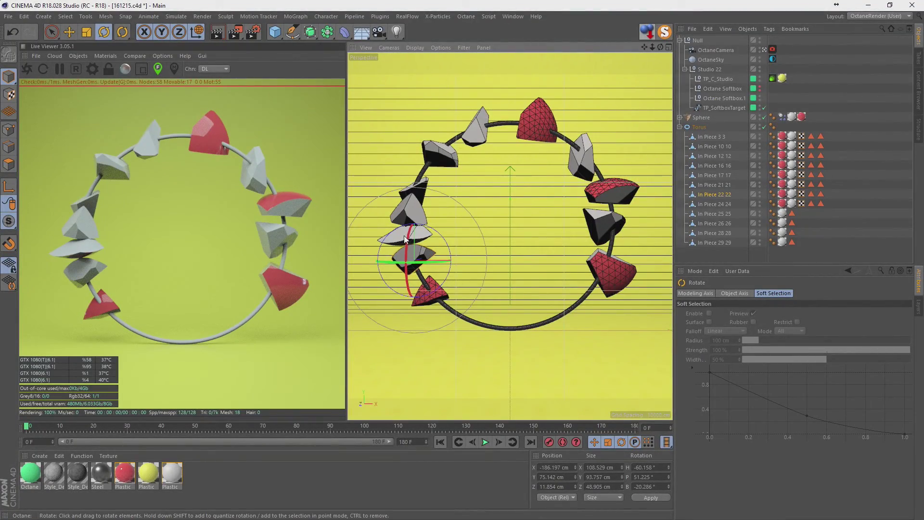
drag(421, 279, 418, 274)
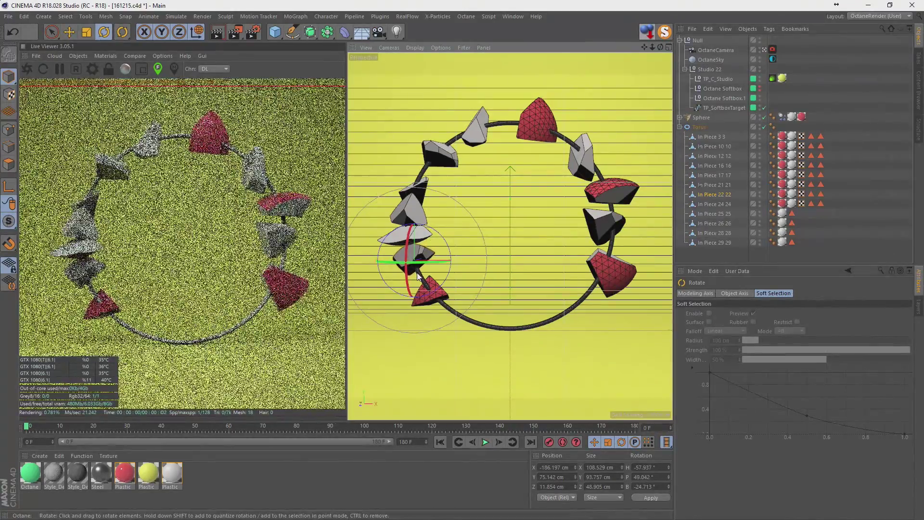
key(e)
drag(450, 223, 453, 228)
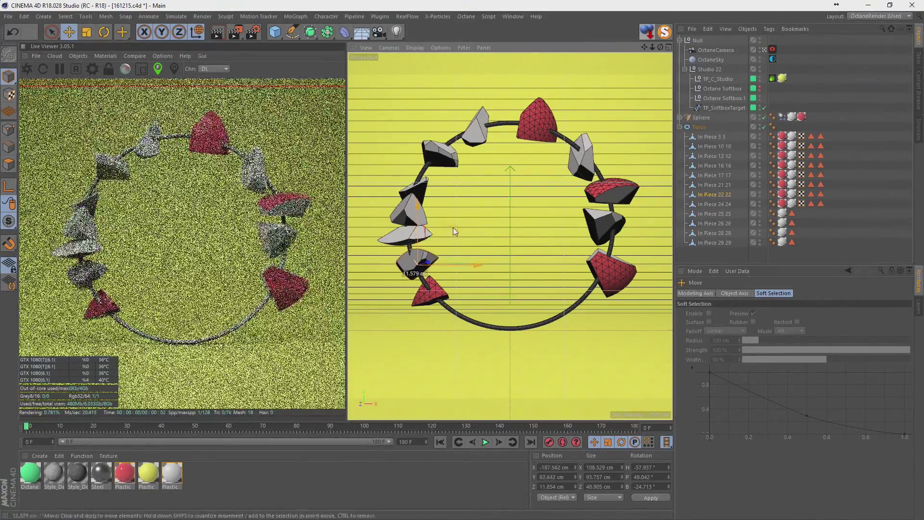
key(r)
mouse_move(412, 260)
mouse_down()
mouse_move(437, 253)
mouse_move(371, 315)
mouse_up()
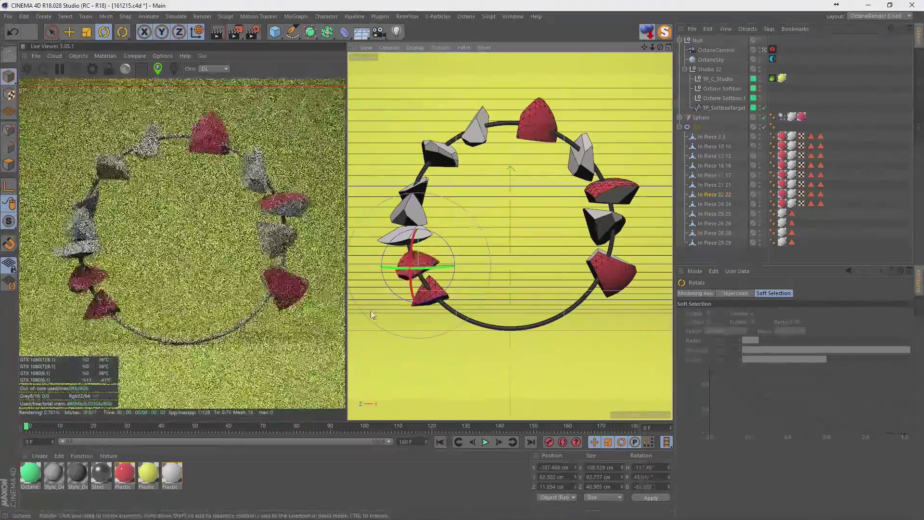
drag(371, 315, 434, 250)
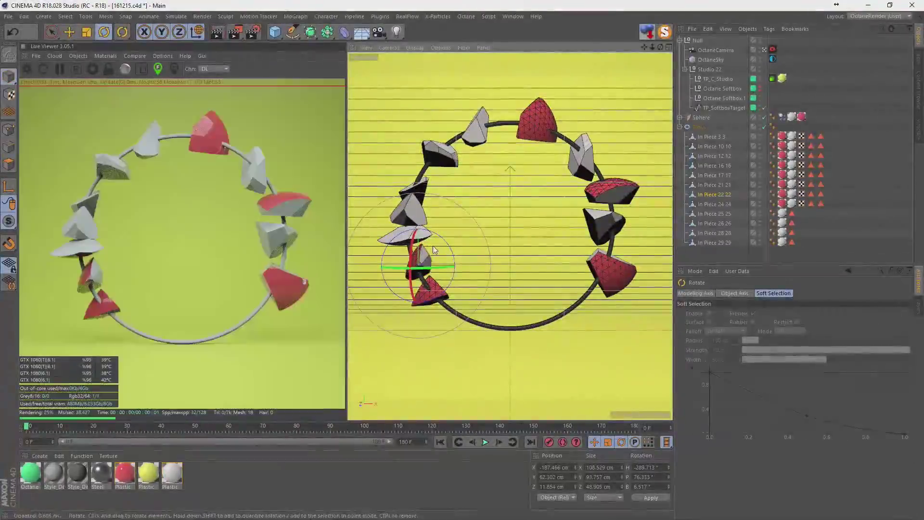
mouse_move(463, 243)
mouse_down()
mouse_move(452, 295)
mouse_move(399, 155)
mouse_move(453, 252)
mouse_up()
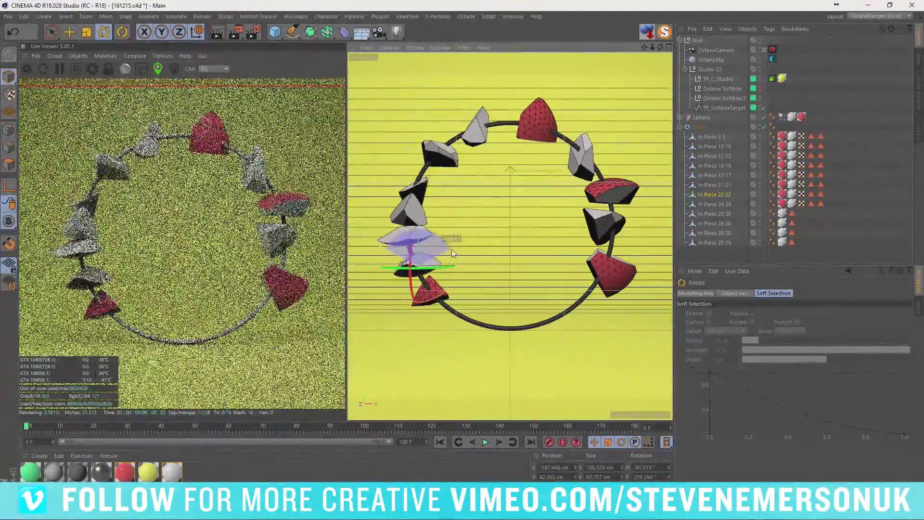
Nudge In Piece 12 12 upward and rotate In Piece 21 21 so its red side shows
click(389, 241)
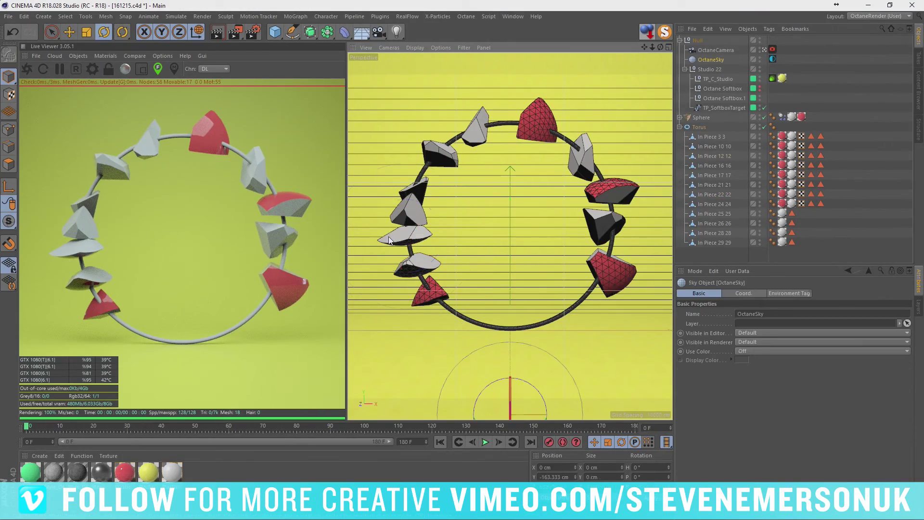
key(e)
drag(408, 199, 433, 219)
key(r)
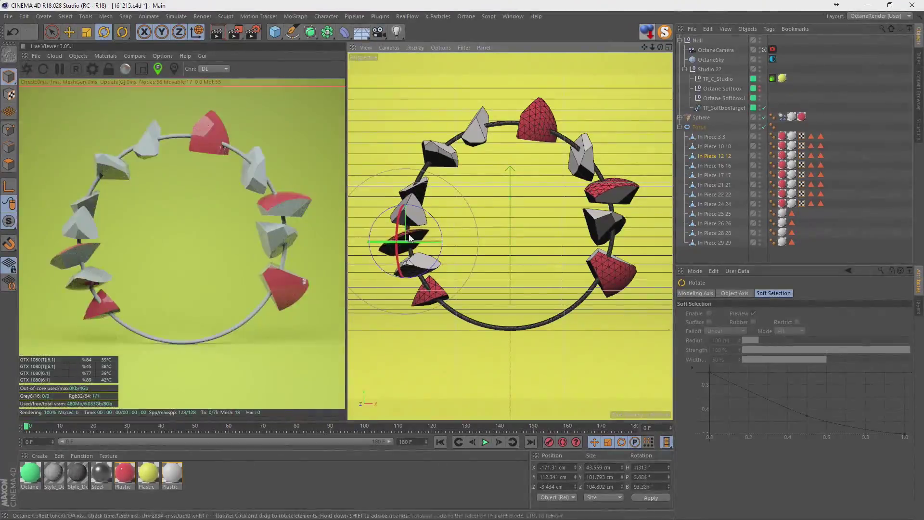
click(418, 206)
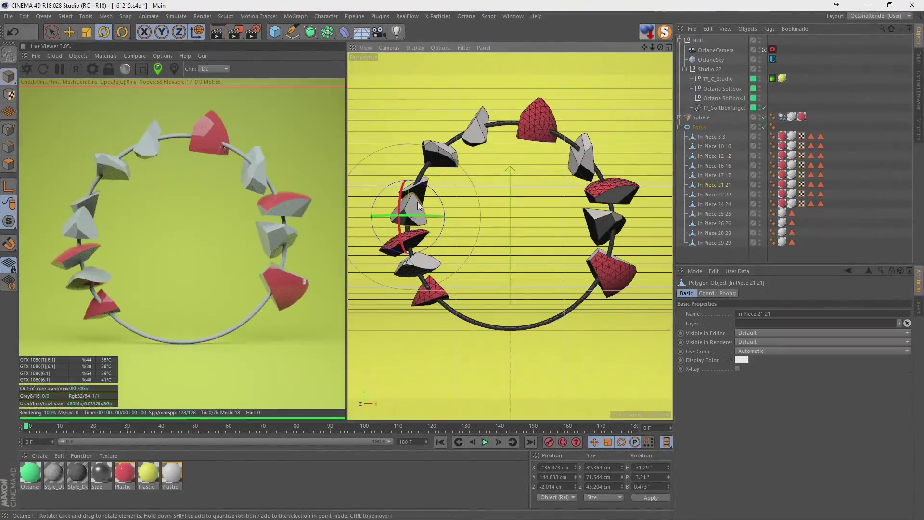
mouse_move(418, 203)
mouse_down()
mouse_move(414, 195)
mouse_move(474, 173)
mouse_move(506, 206)
mouse_up()
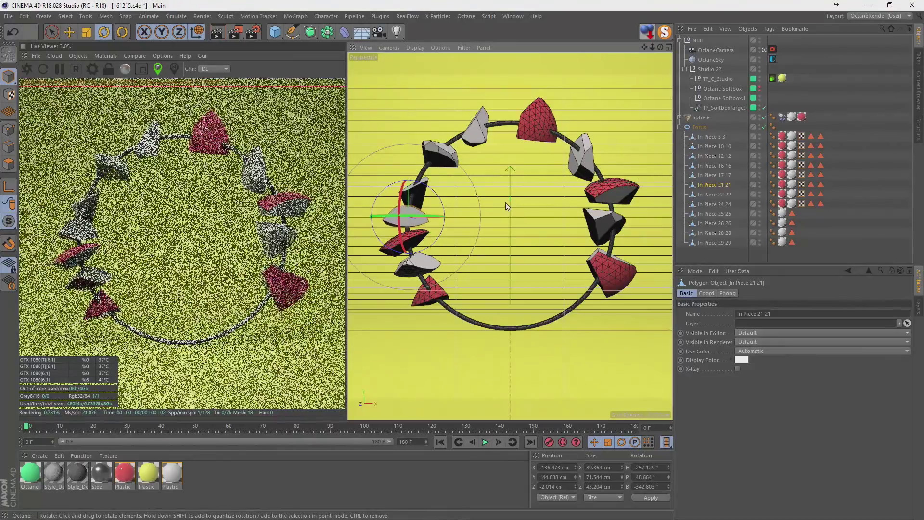
drag(505, 206, 403, 197)
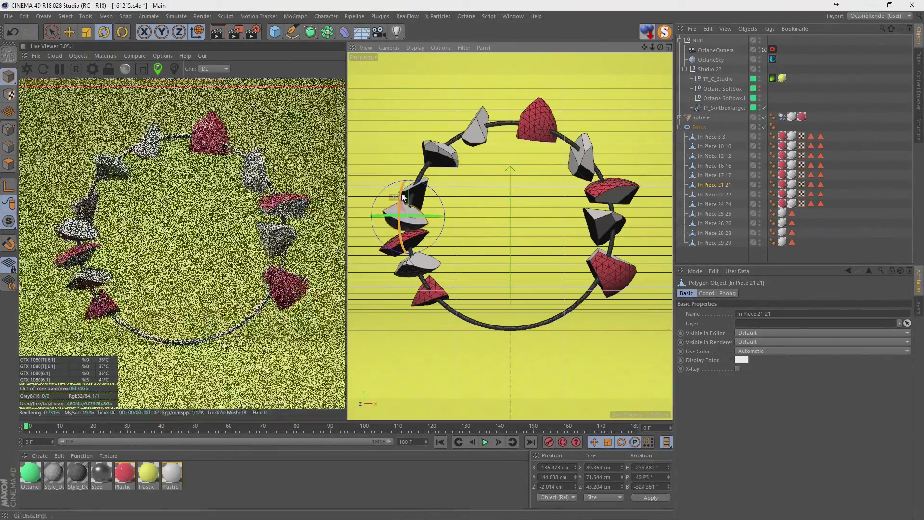
Rotate In Piece 29 29 by about 38 degrees and shift it slightly right
click(424, 185)
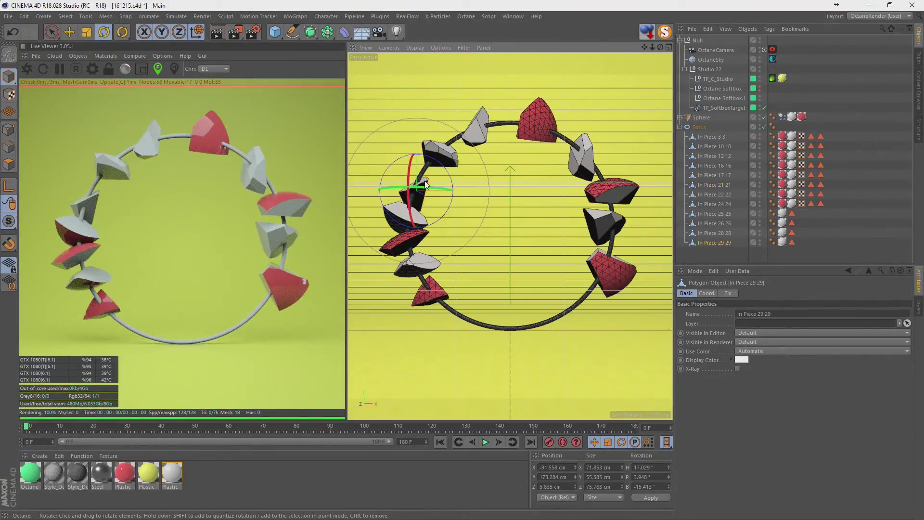
drag(429, 169, 419, 202)
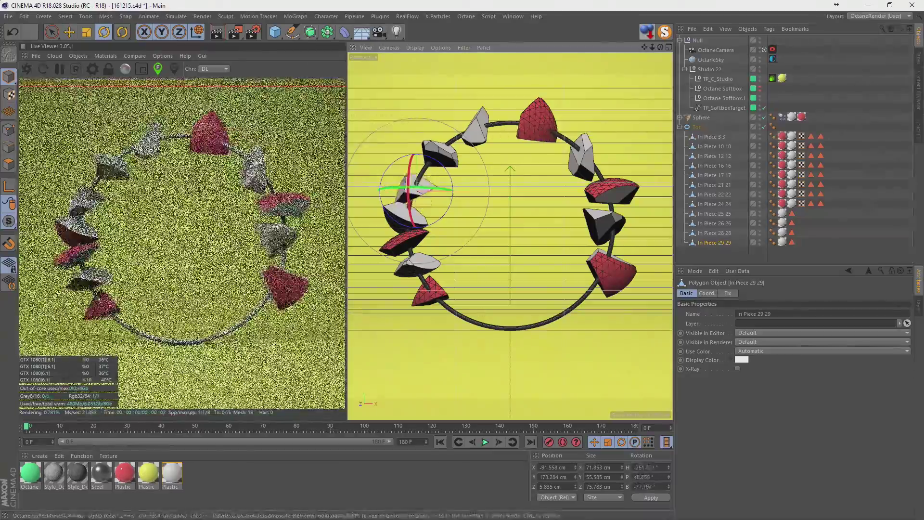
key(e)
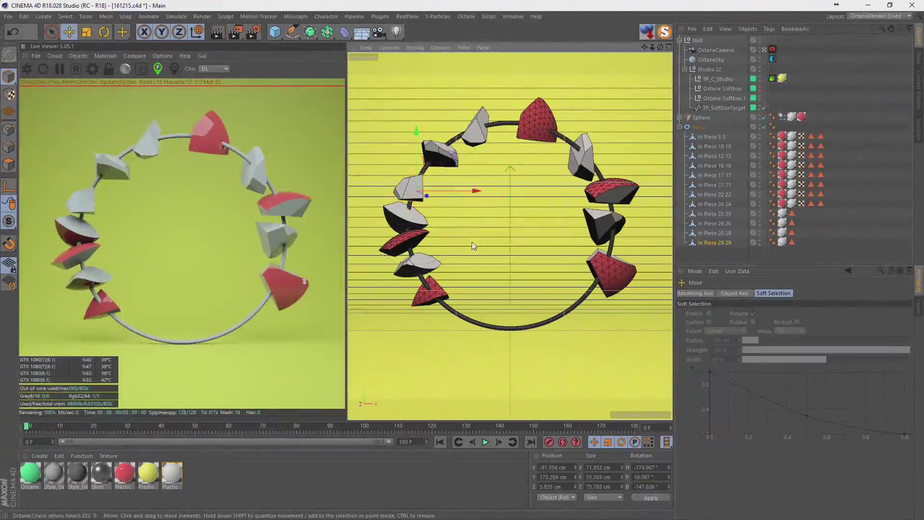
key(r)
mouse_move(441, 215)
mouse_down()
mouse_move(458, 199)
mouse_move(447, 153)
mouse_up()
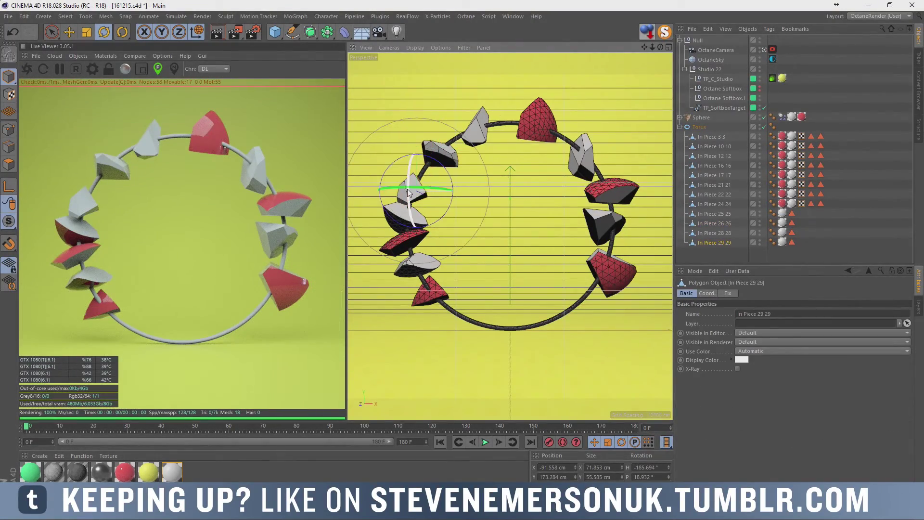
key(e)
drag(418, 176, 457, 146)
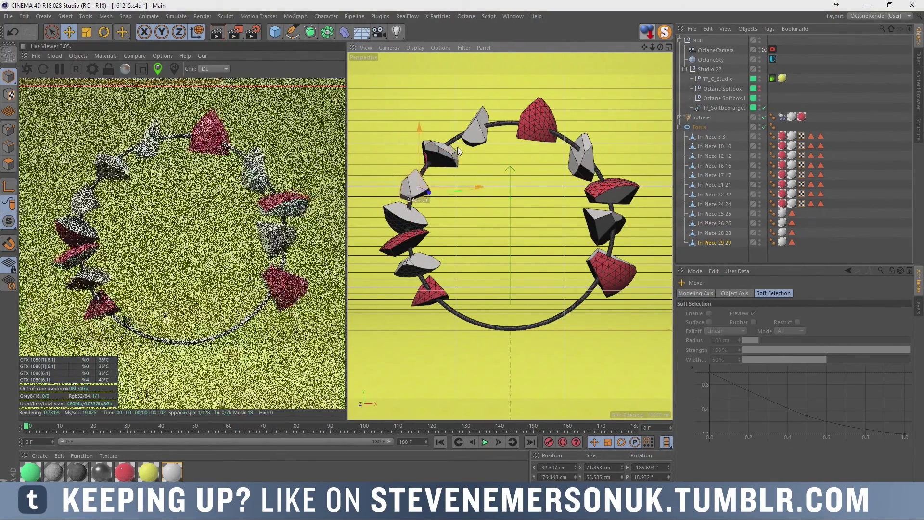
Shift In Piece 21 21 slightly right and up, then deselect all and save the scene
click(416, 219)
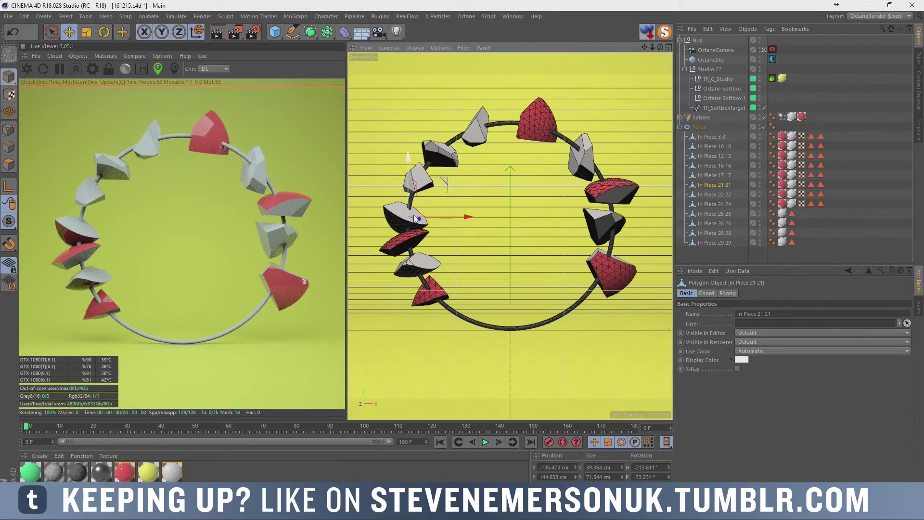
drag(417, 219, 448, 175)
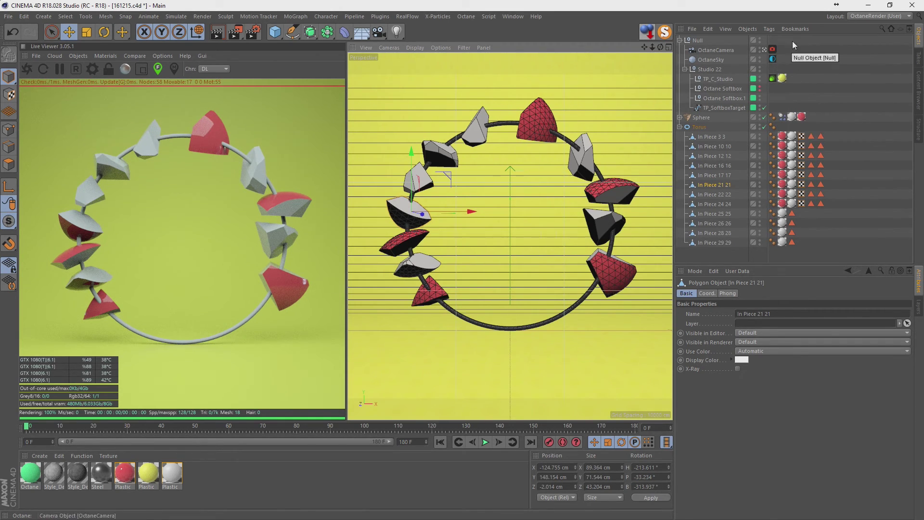
click(819, 63)
key(ctrl+s)
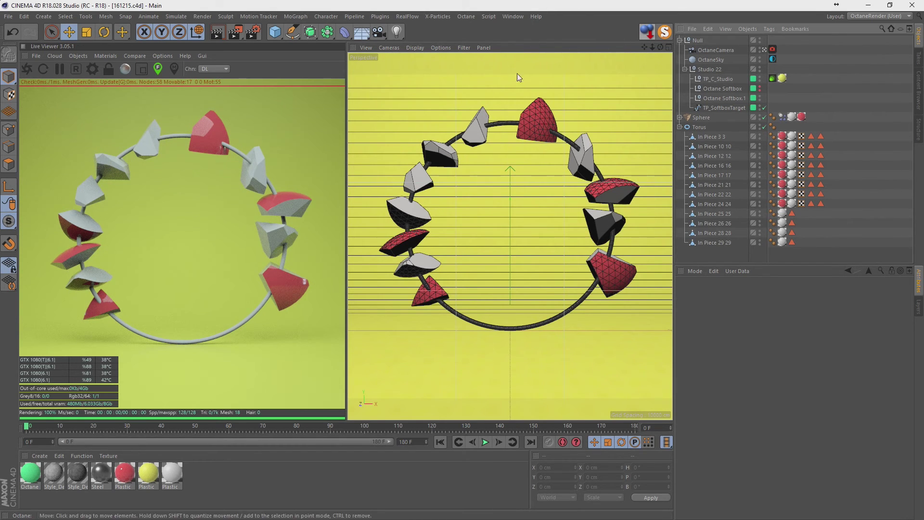
Add a new sphere, Sphere.1, and raise it to Y 204 cm to match the torus height
drag(274, 36, 446, 63)
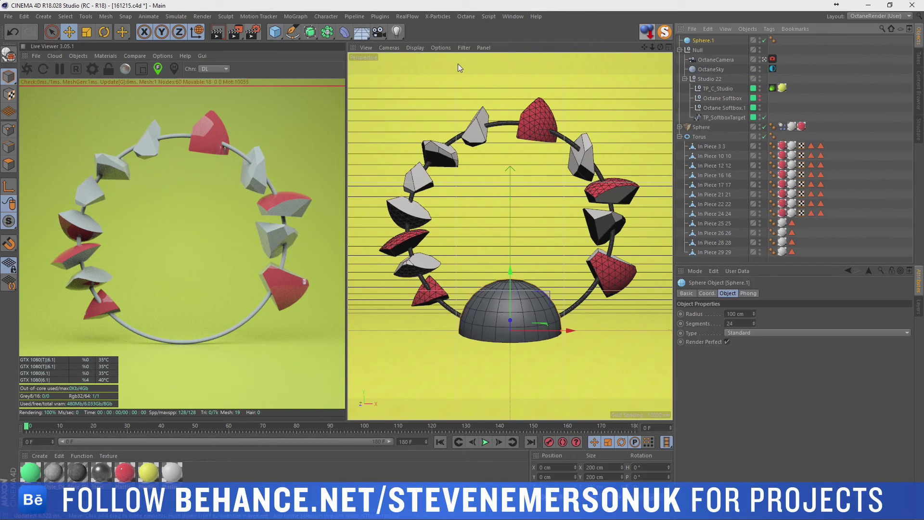
key(ctrl+shift+a)
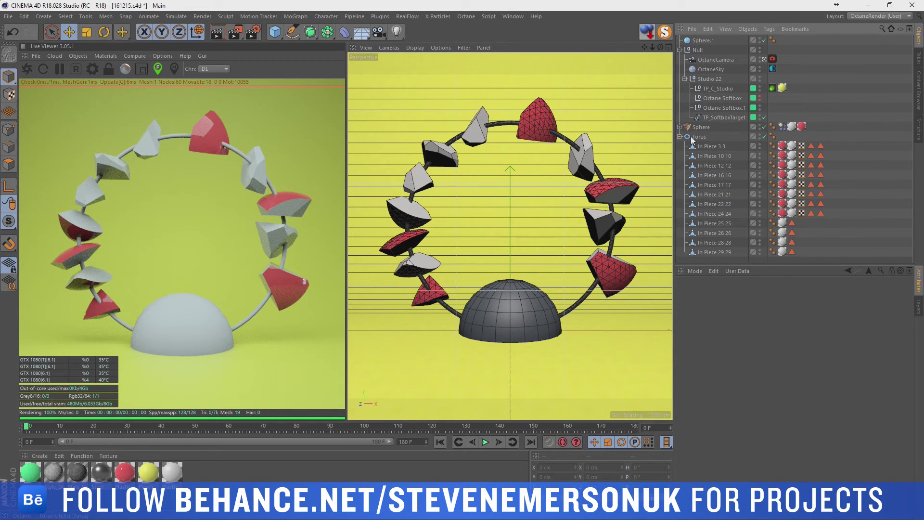
click(698, 136)
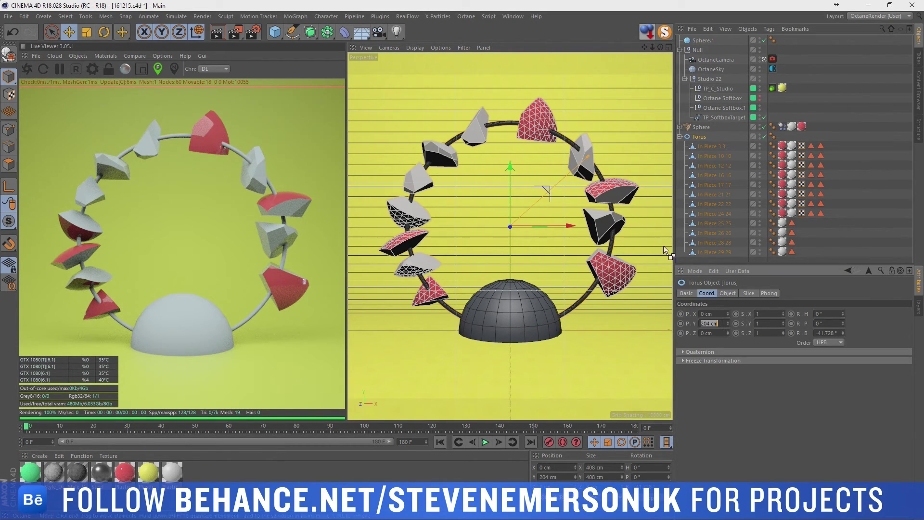
click(703, 41)
double_click(715, 324)
text(204 cm)
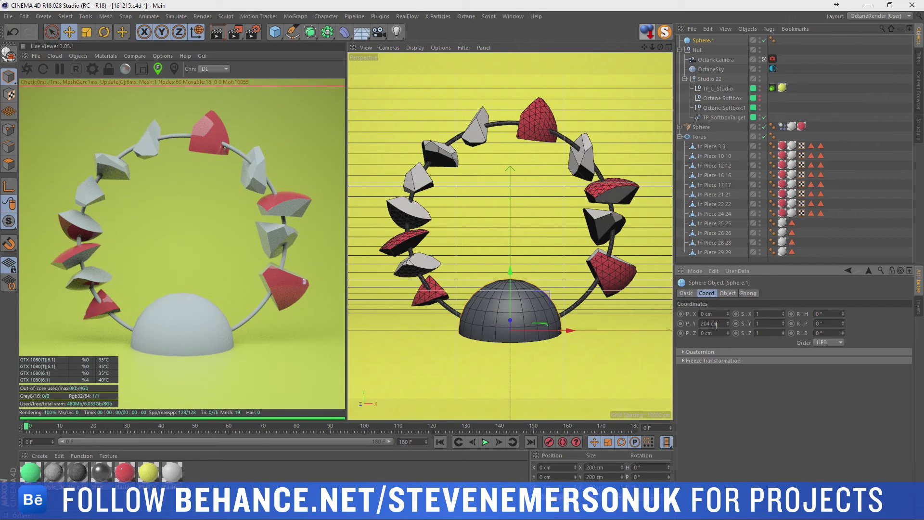
key(Return)
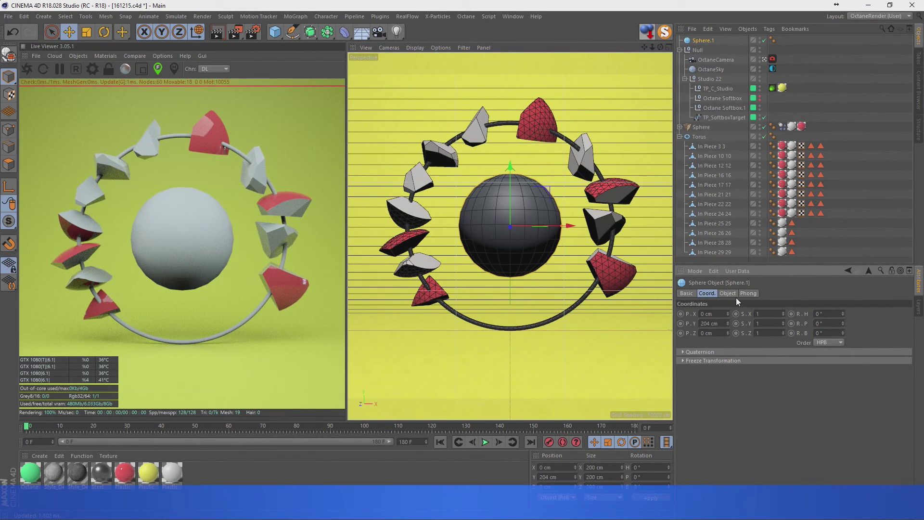
Make Sphere.1 an icosahedron with 50 cm radius and 48 segments
click(731, 294)
click(735, 334)
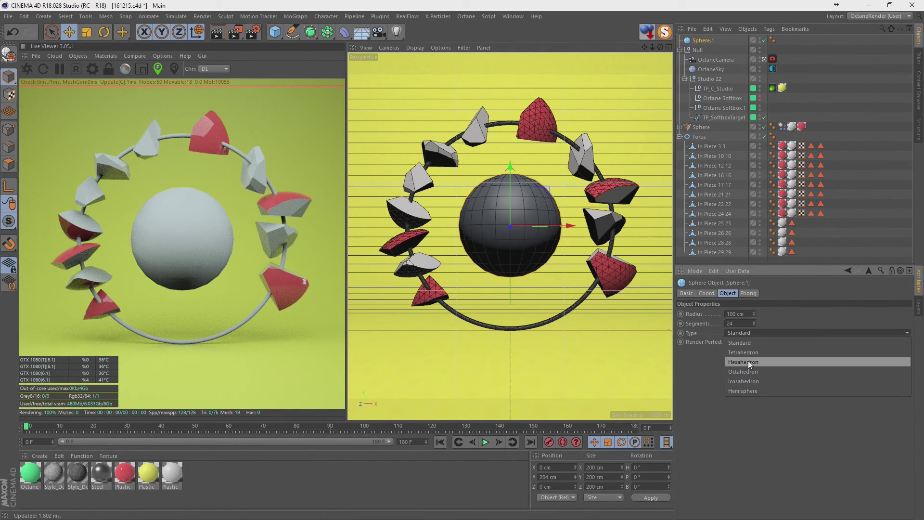
click(742, 381)
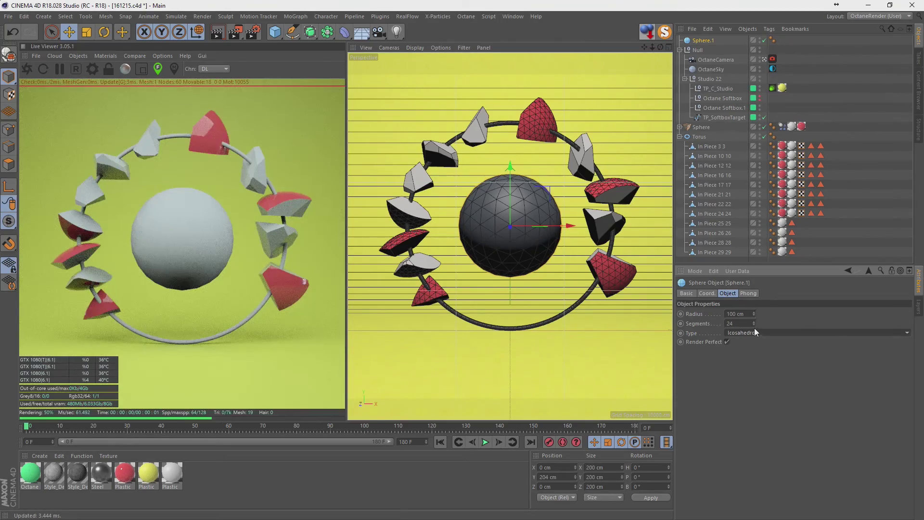
drag(754, 314, 596, 313)
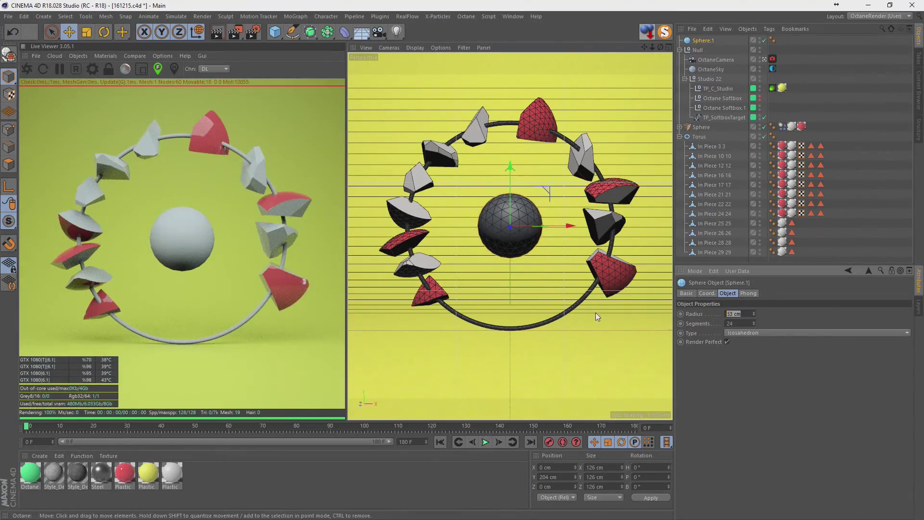
key(Tab)
text(48)
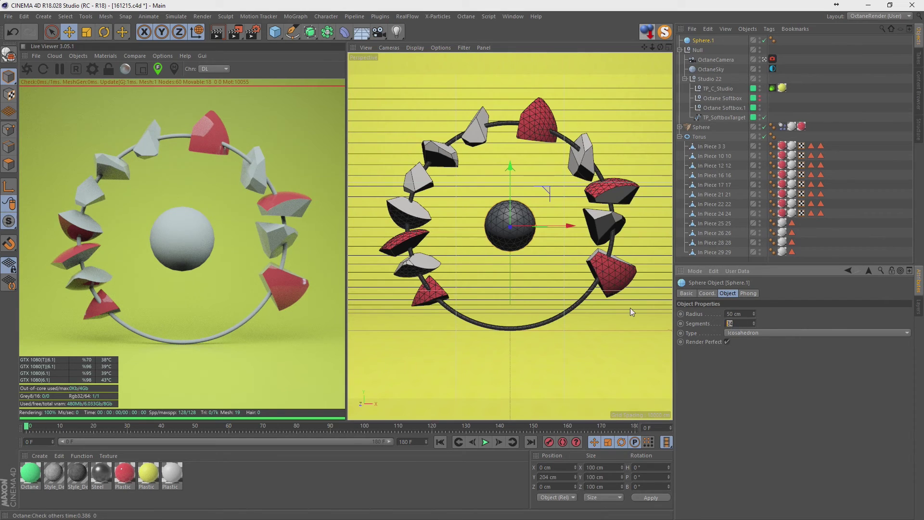
key(Return)
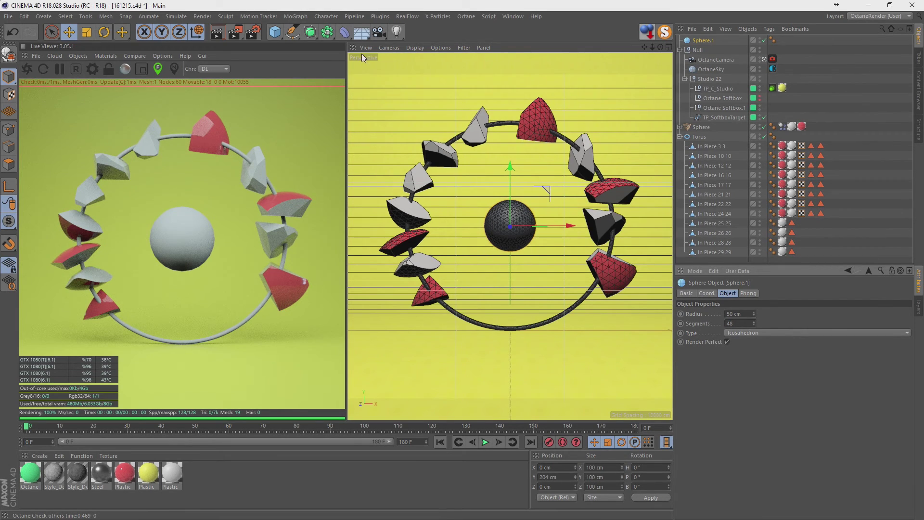
Add an X-Particles system whose xpEmitter uses Object shape with Sphere.1 as the source
click(437, 17)
click(449, 85)
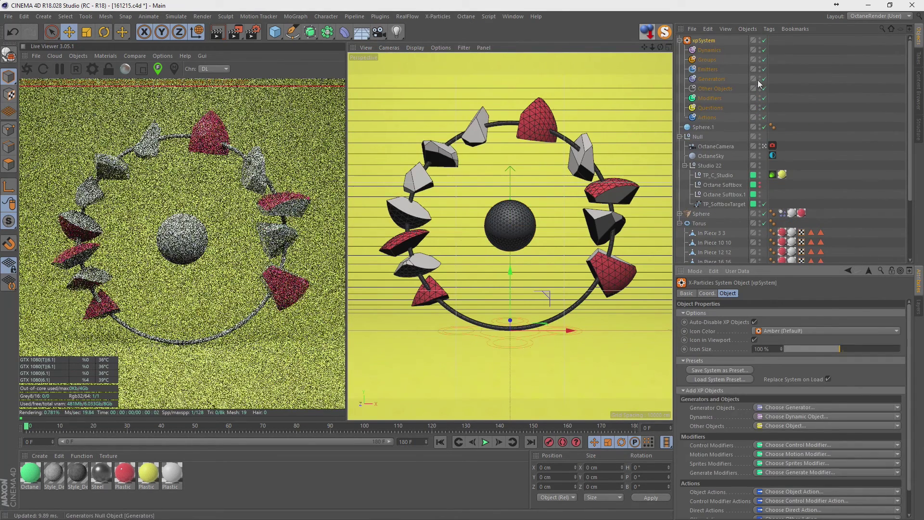
click(714, 79)
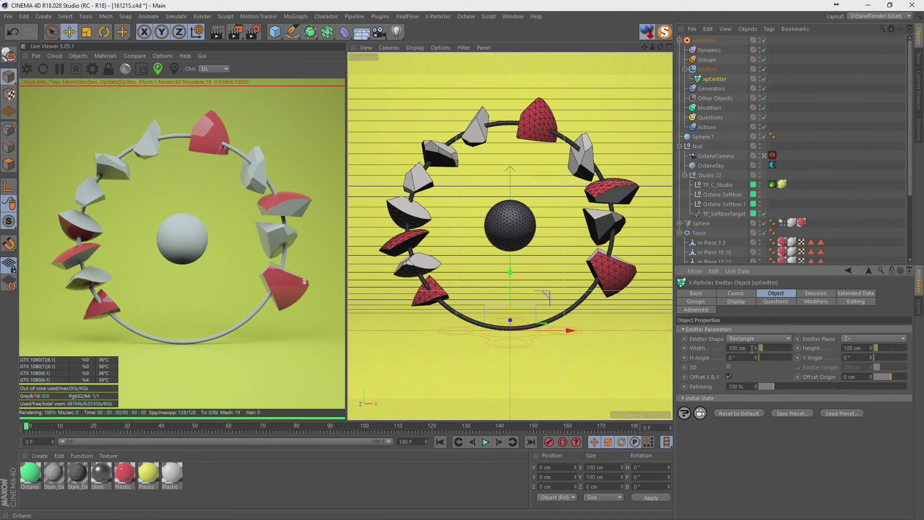
click(756, 339)
click(755, 403)
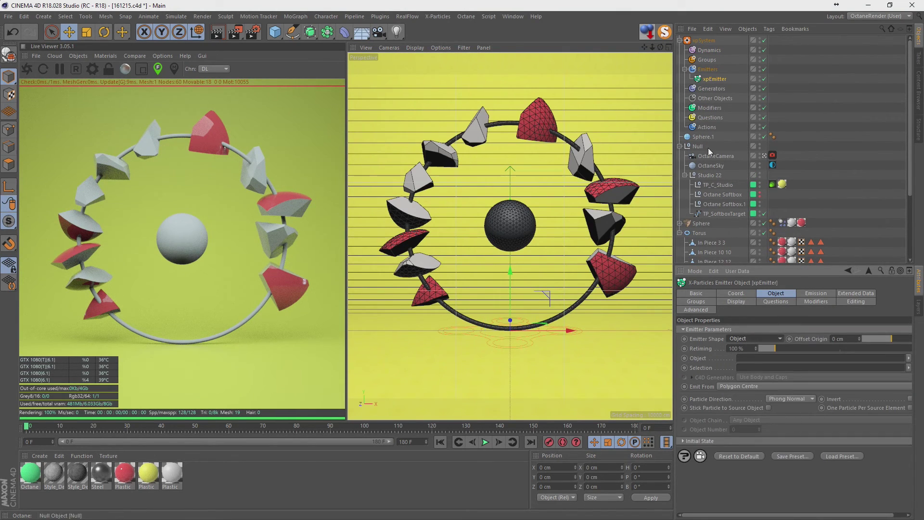
drag(702, 137, 770, 358)
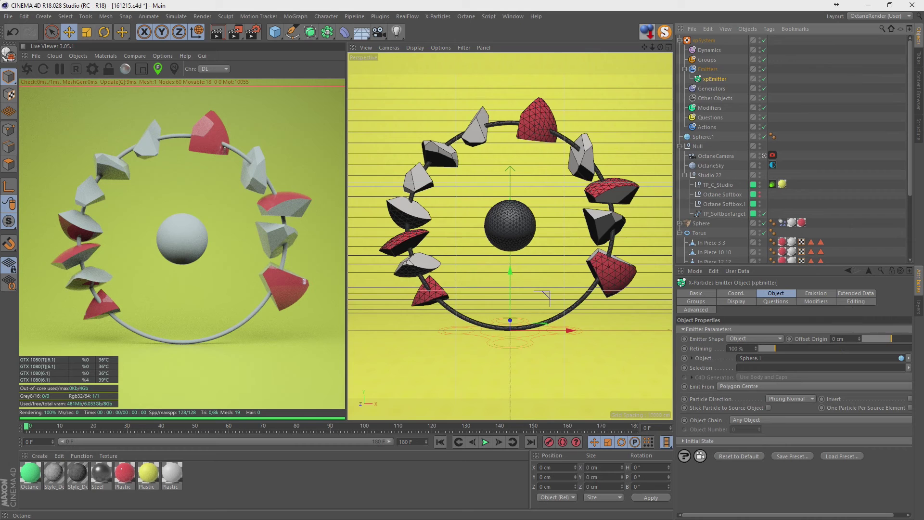
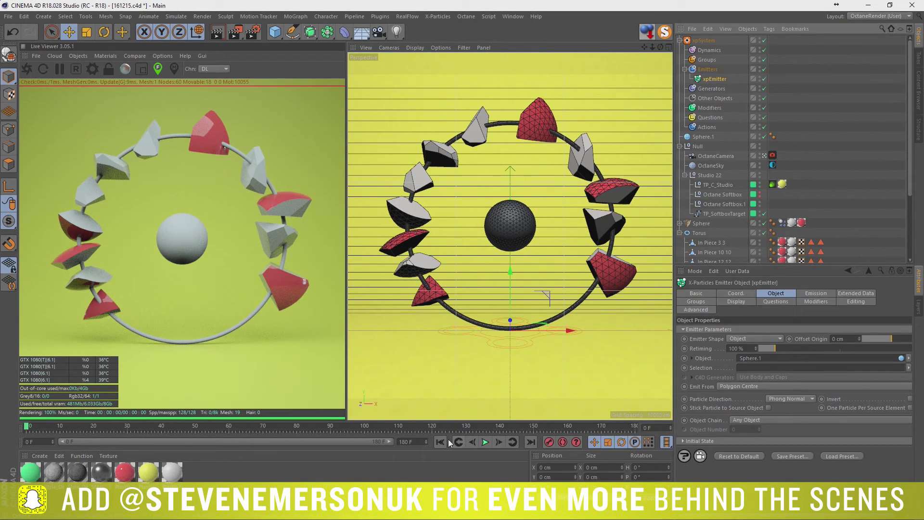
Preview the simulation, add an xpTrail generator to xpSystem, and bring up the motion modifier list
click(485, 442)
click(485, 442)
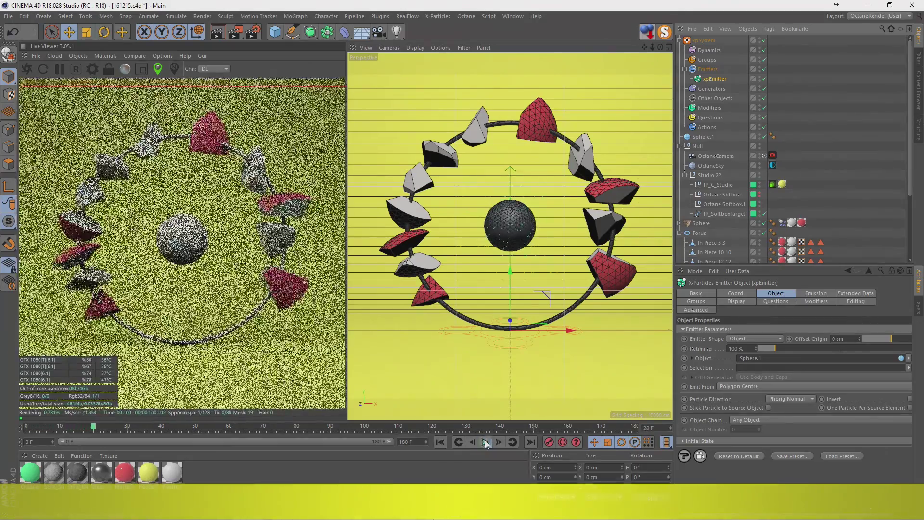
click(712, 88)
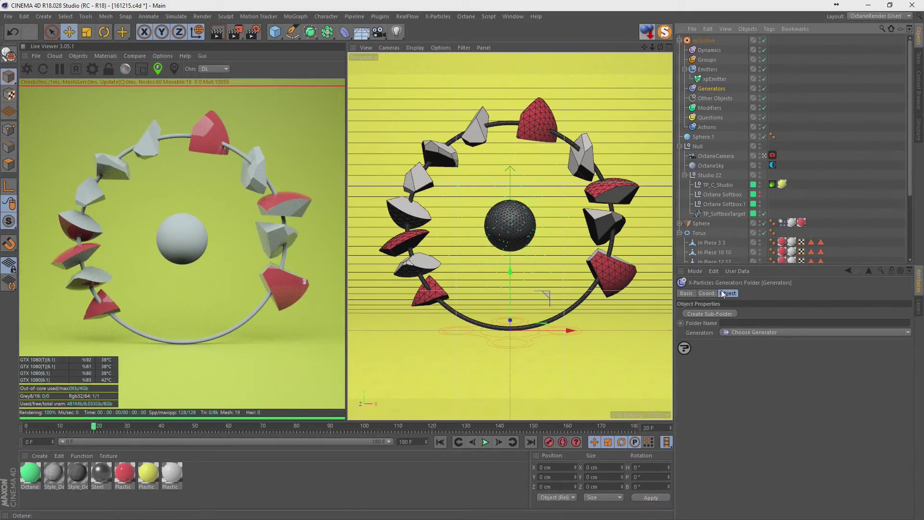
click(907, 333)
click(752, 401)
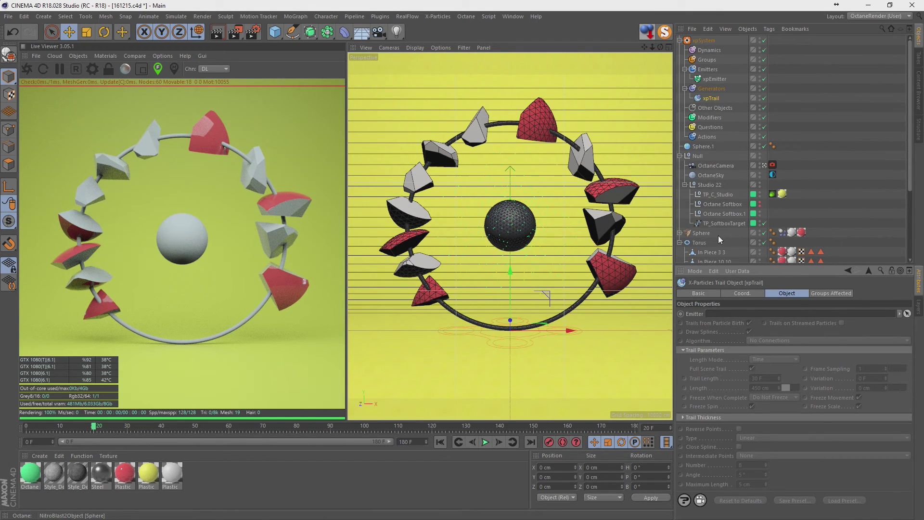
click(710, 117)
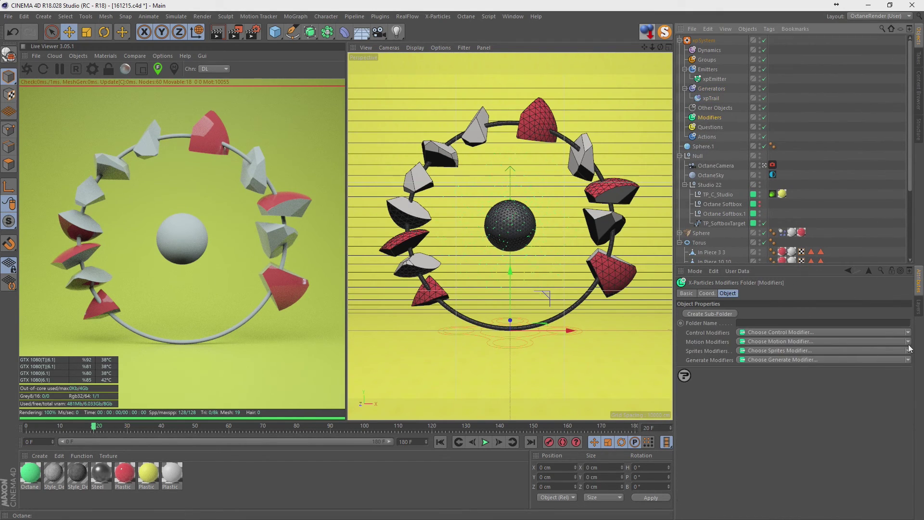
click(908, 341)
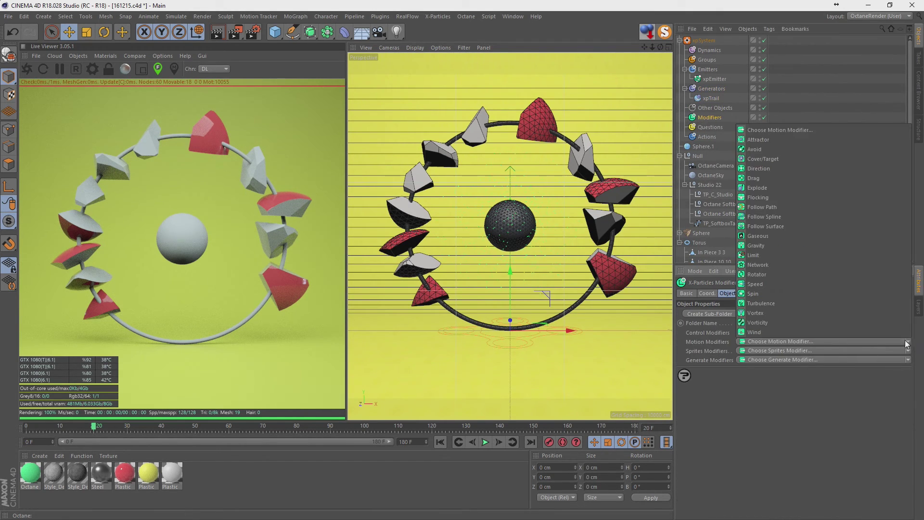
Add a Follow Surface modifier that uses the Torus as its surface
click(782, 224)
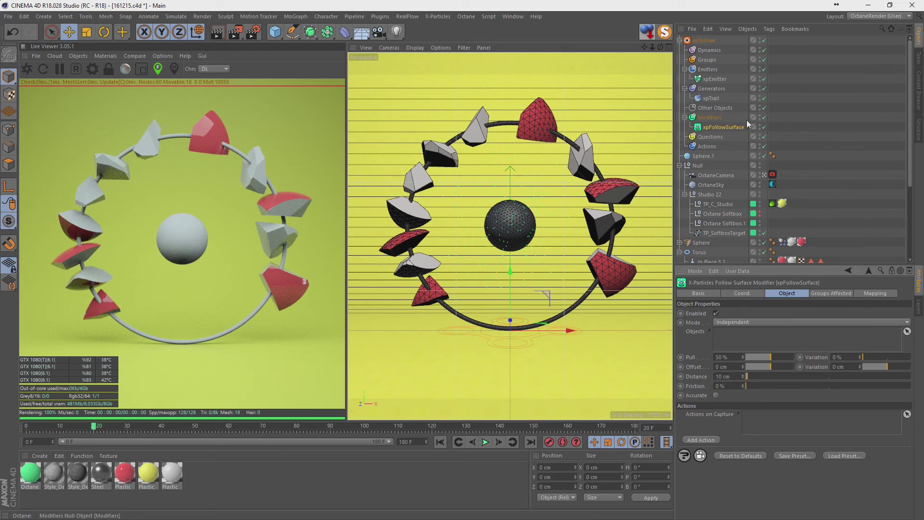
drag(701, 257, 744, 338)
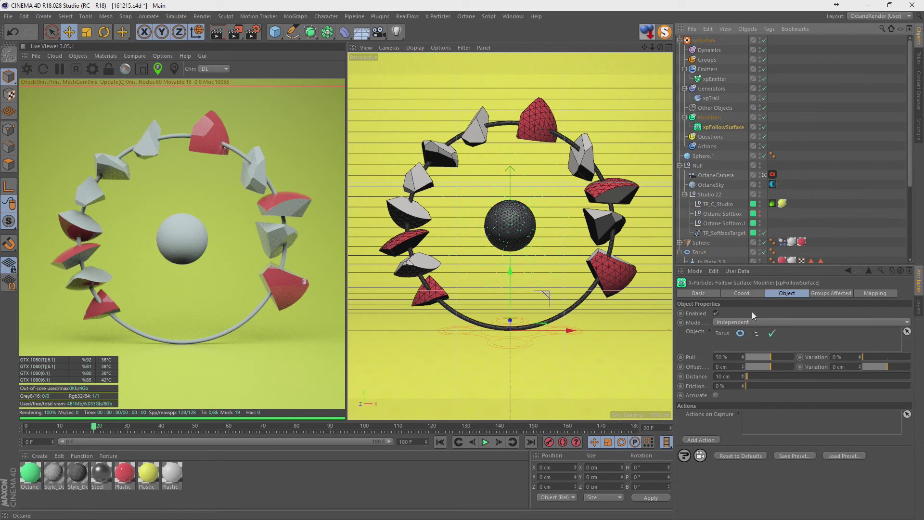
scroll(793, 235, down, 4)
Tag the Torus with an xpCollider and copy the tag onto every In Piece object
click(698, 143)
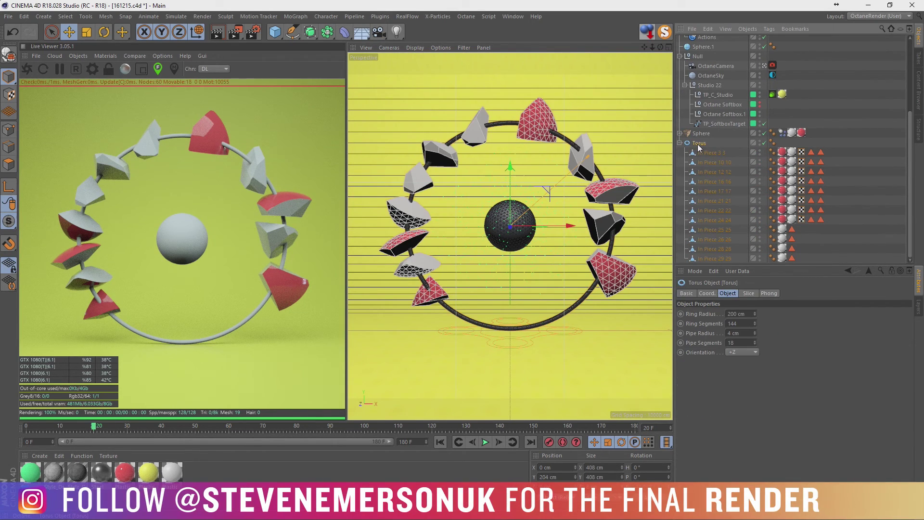
right_click(700, 143)
mouse_move(731, 230)
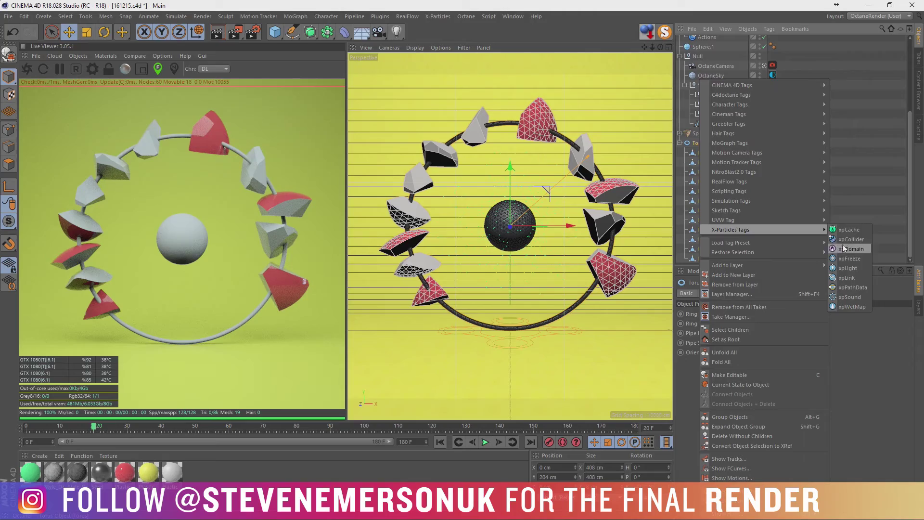
click(851, 239)
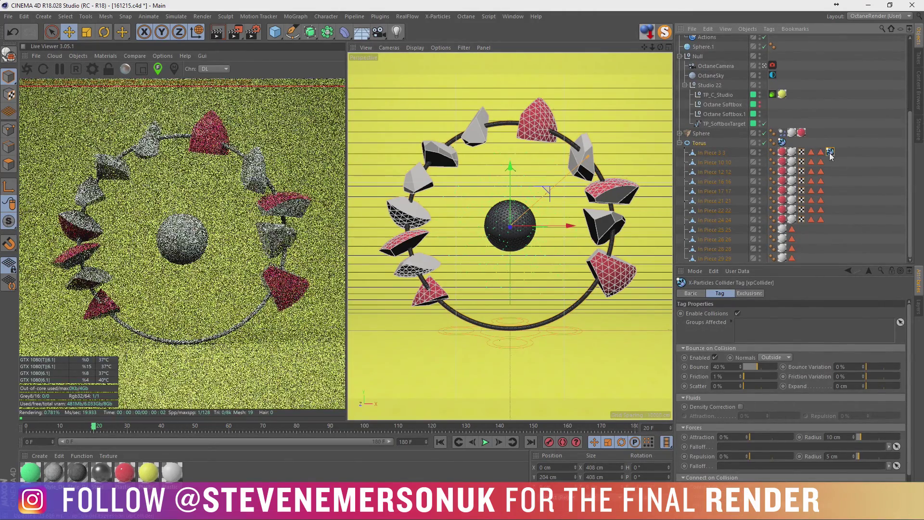
mouse_move(838, 155)
ctrl+mouse_down()
mouse_move(832, 234)
mouse_move(801, 239)
ctrl+mouse_up()
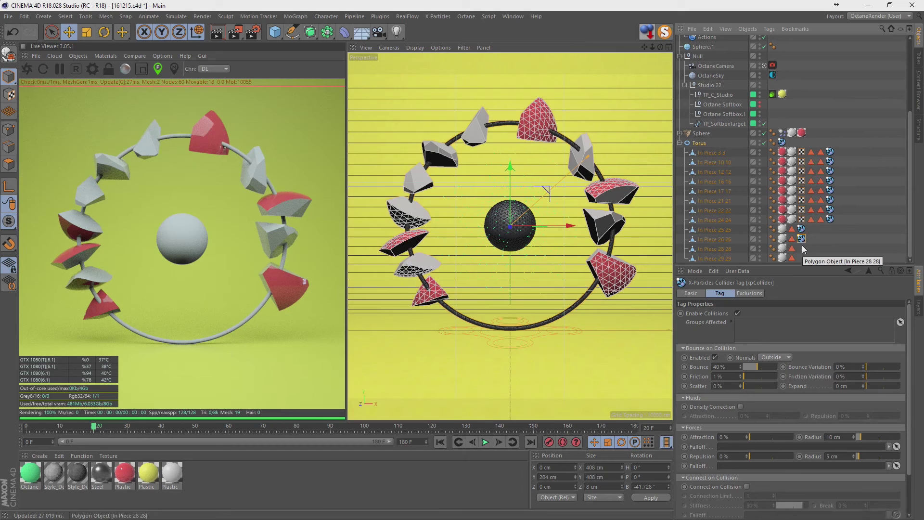
ctrl+drag(802, 238, 802, 260)
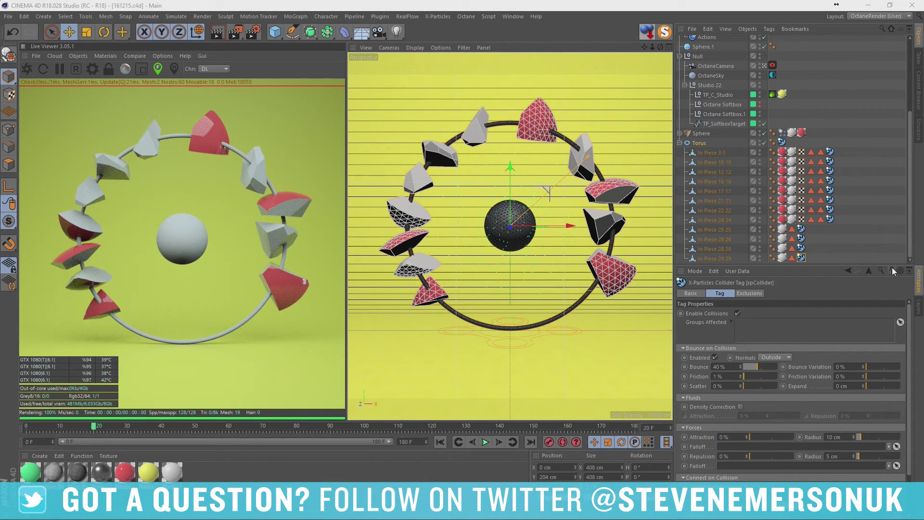
Check the sphere's dynamics collision settings and preview the simulation from the start
click(842, 186)
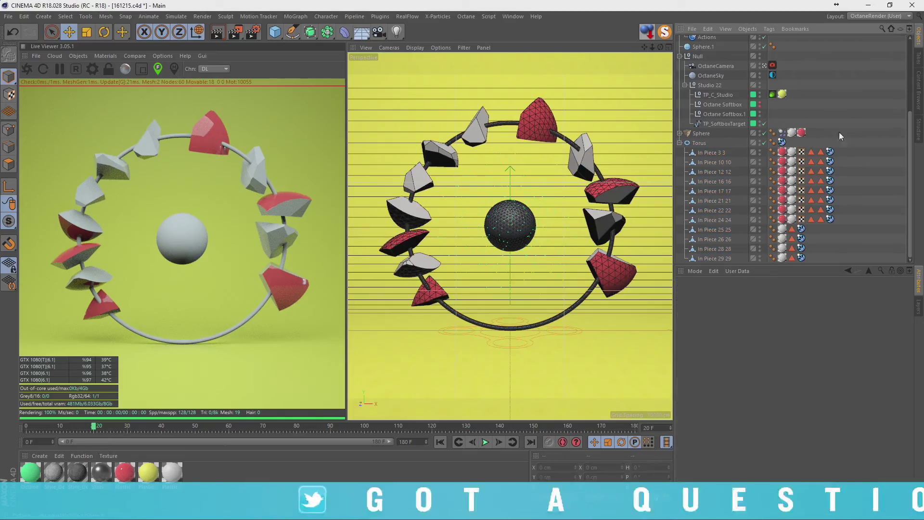
click(783, 133)
click(444, 444)
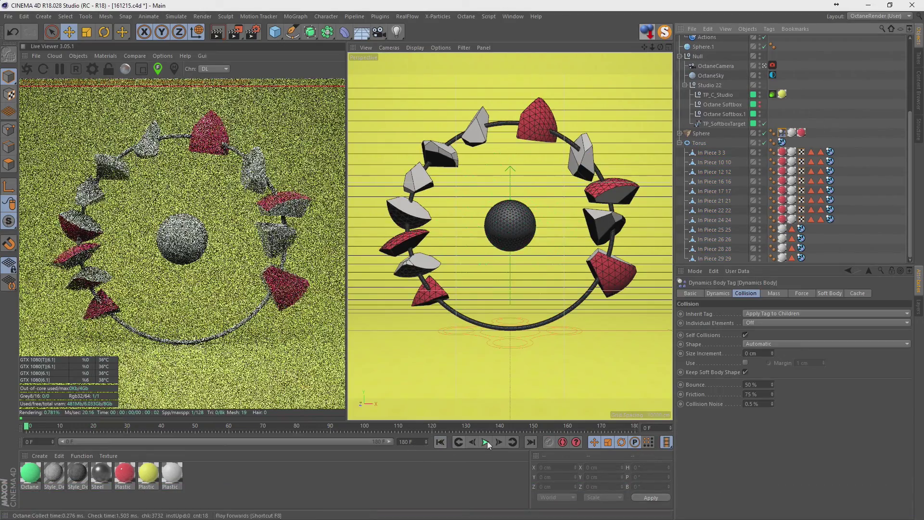
click(487, 442)
click(486, 442)
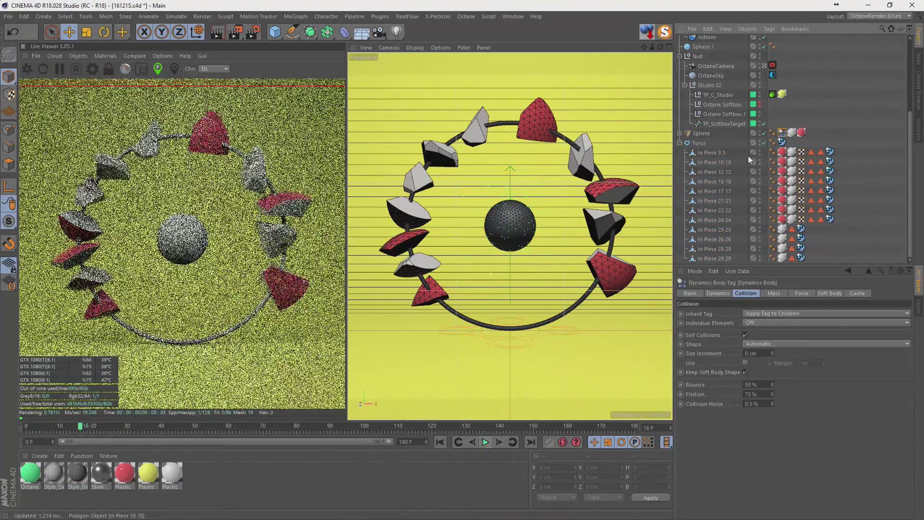
scroll(730, 96, up, 5)
Link xpEmitter into xpTrail's Emitter field and preview the trails growing from the sphere
click(712, 98)
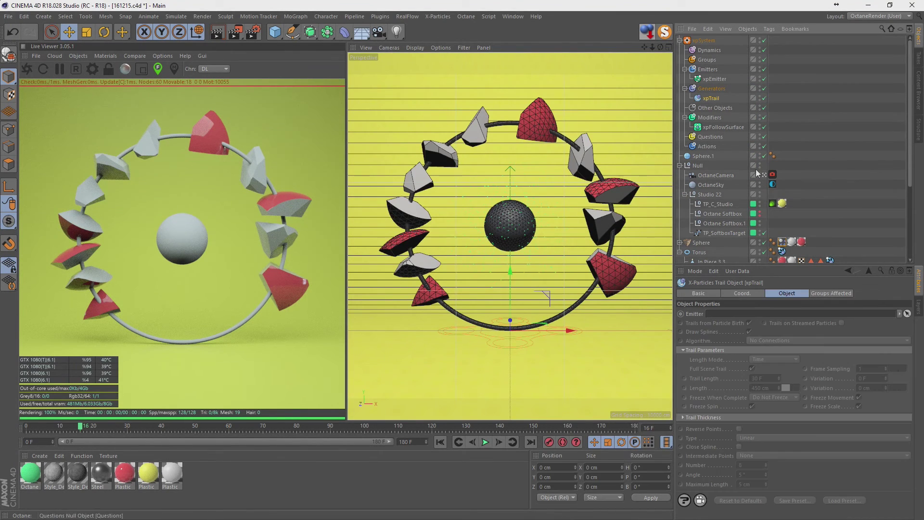
drag(714, 79, 732, 314)
click(440, 442)
click(485, 442)
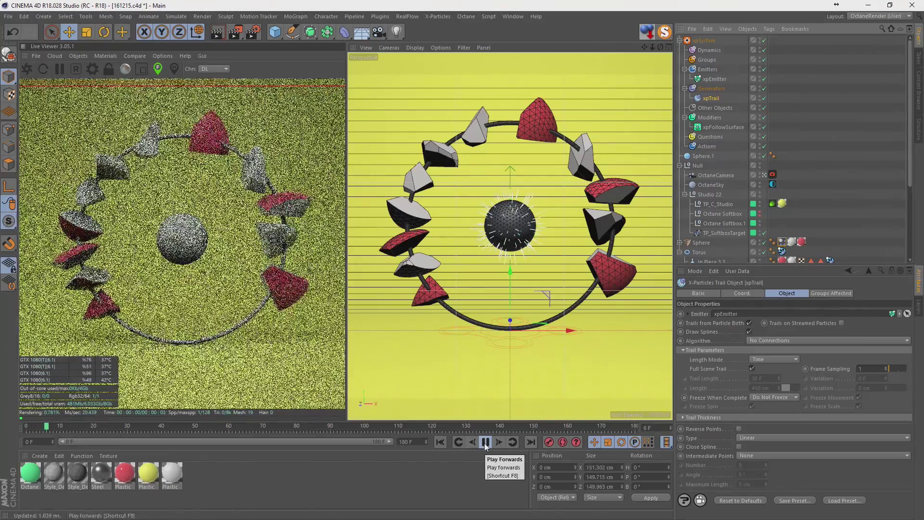
key(F8)
click(717, 116)
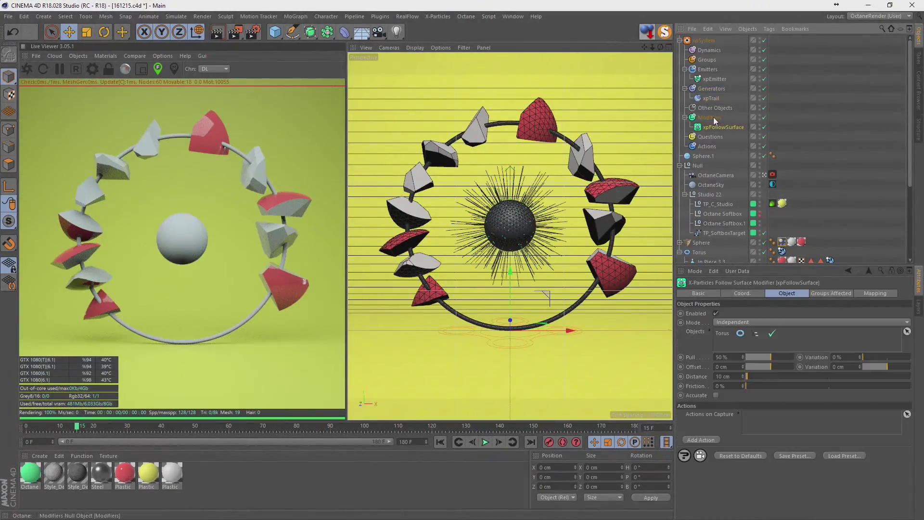
click(861, 342)
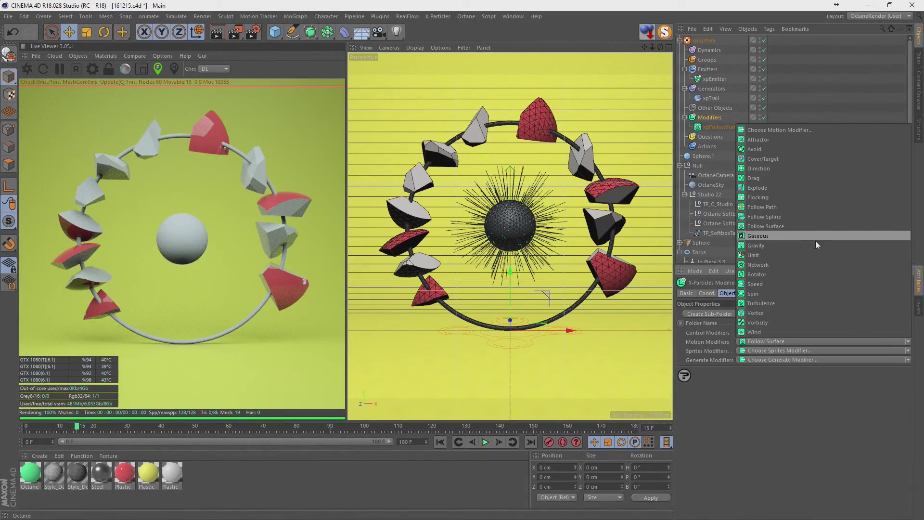
Add an xpTurbulence modifier with 0% frequency, Wavy Turbulence noise and strength 100
click(788, 303)
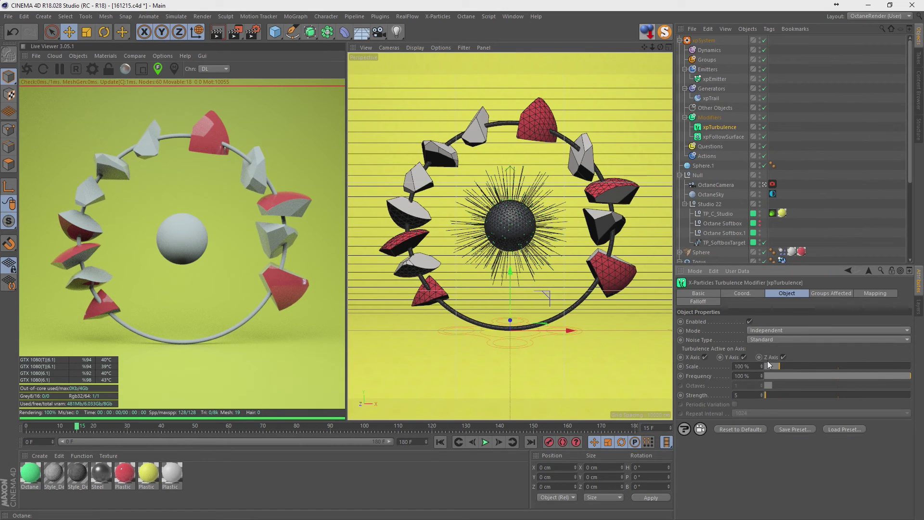
drag(793, 377, 766, 377)
click(771, 339)
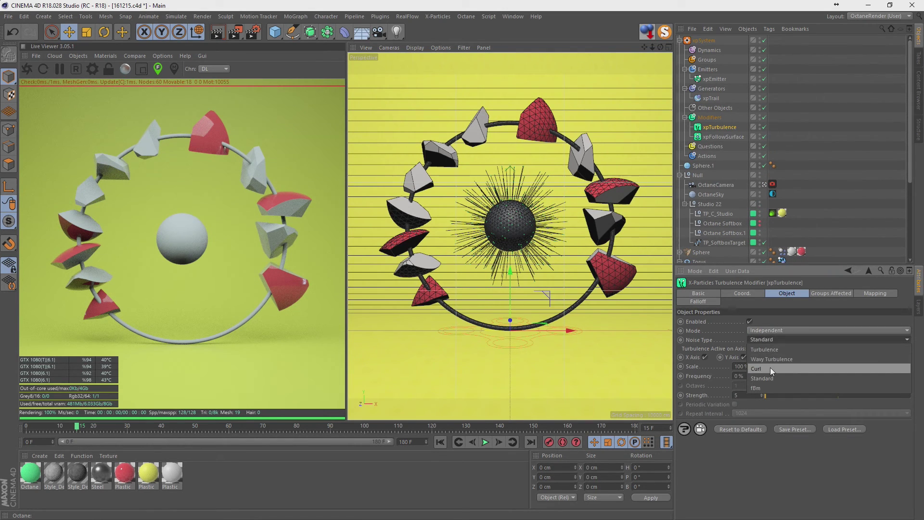
click(773, 359)
click(440, 442)
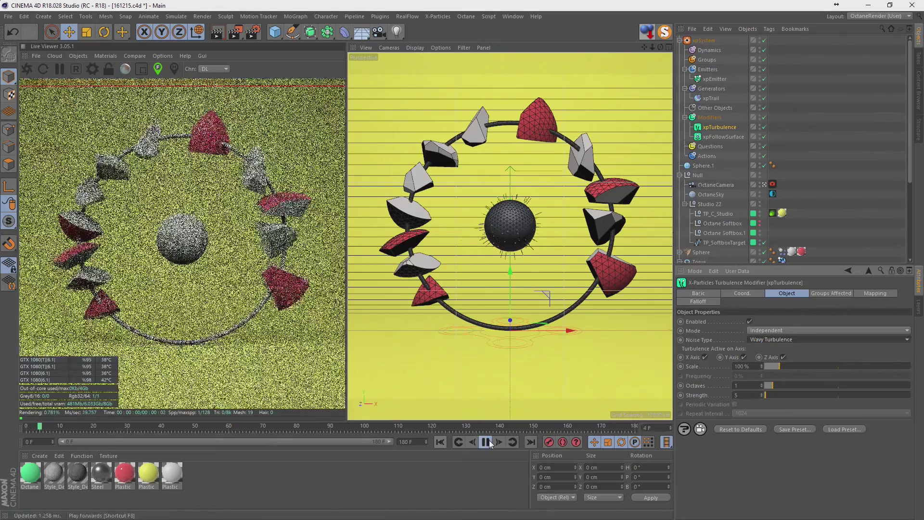
click(486, 442)
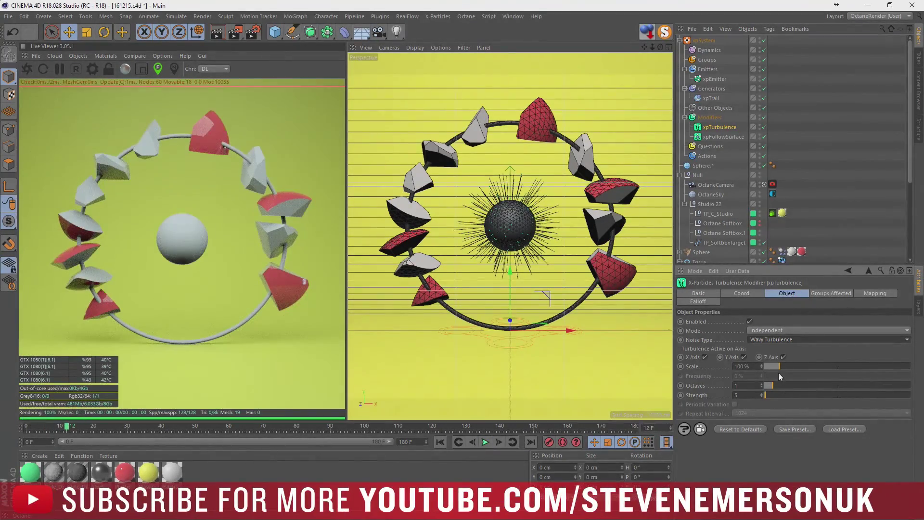
click(780, 395)
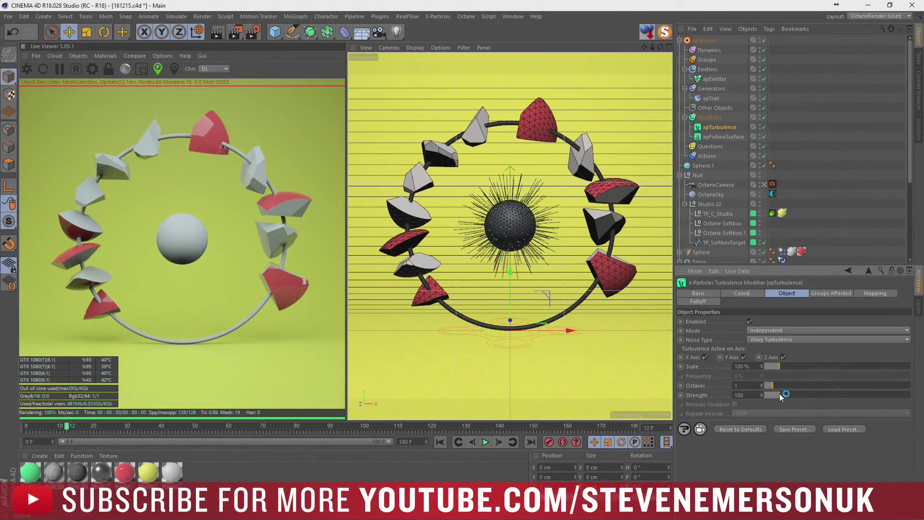
Make the xpTrail strands smooth B-Spline curves and preview them
click(711, 97)
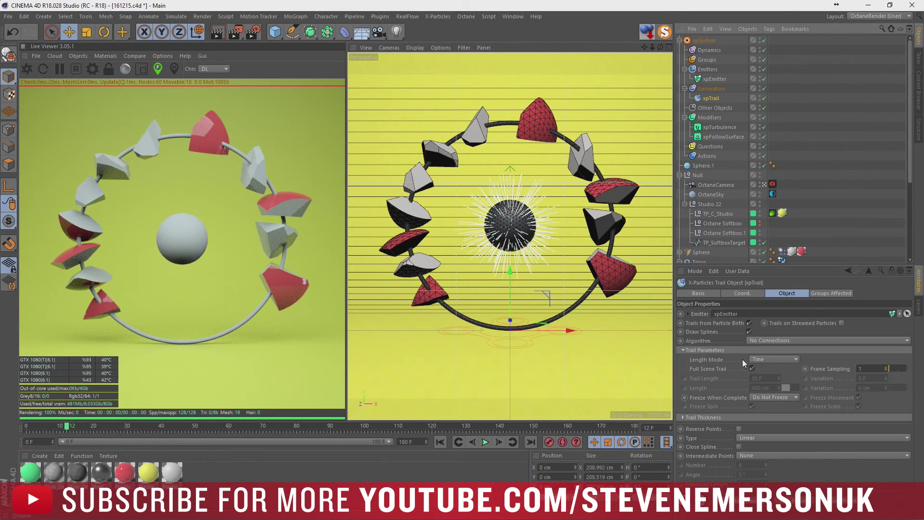
click(770, 437)
click(755, 475)
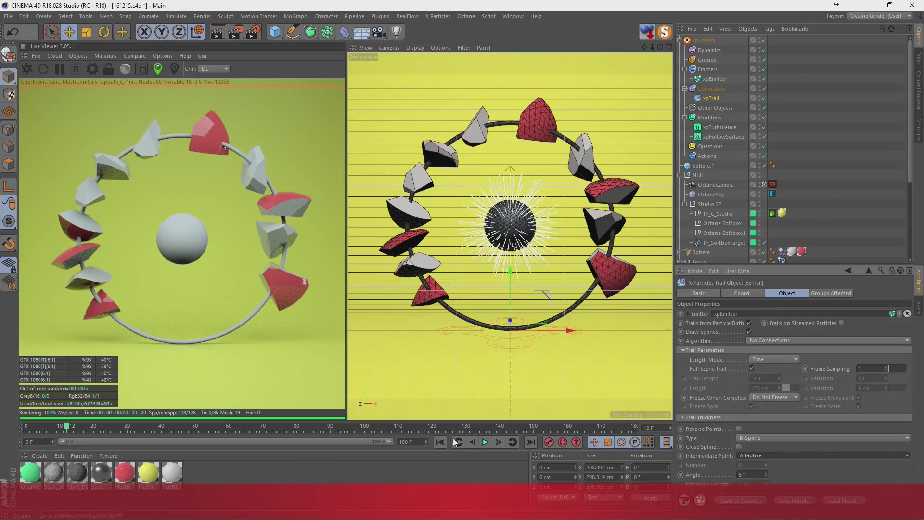
click(441, 442)
click(484, 442)
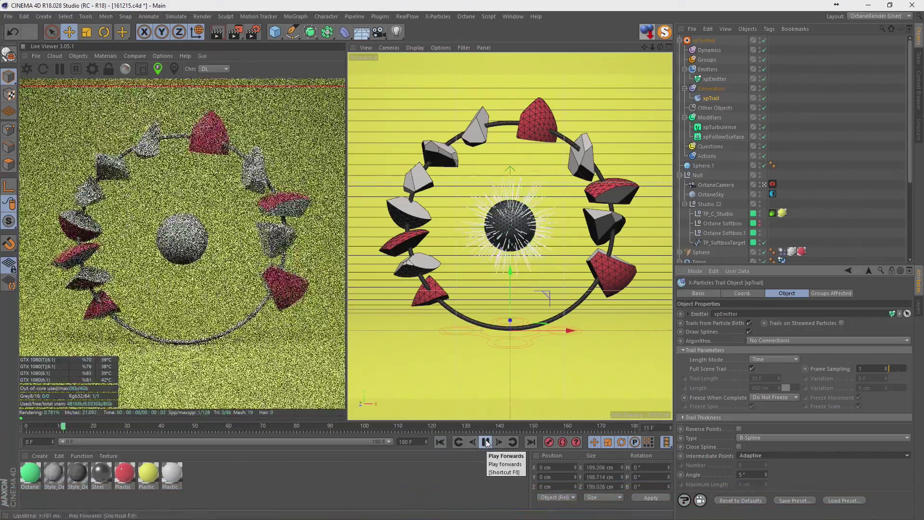
click(486, 443)
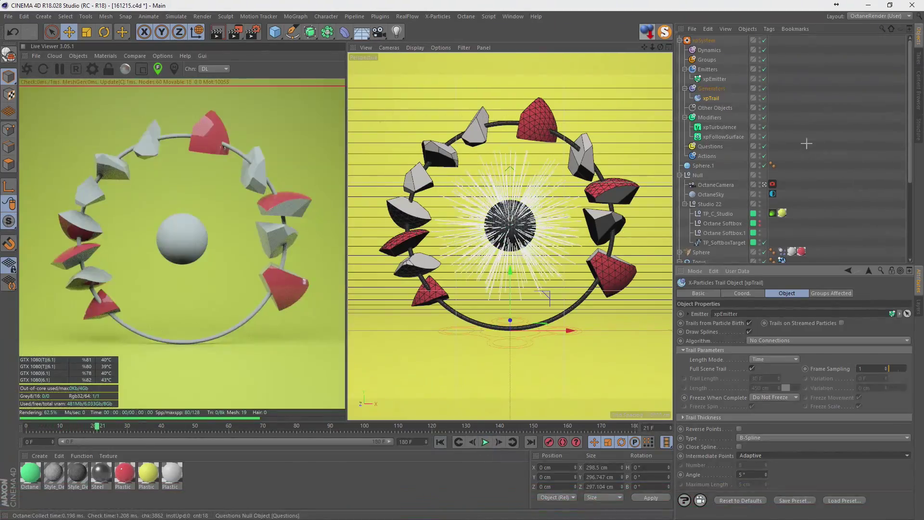
Switch the turbulence noise type to Curl and replay the animation to check the swirl
click(828, 182)
click(719, 127)
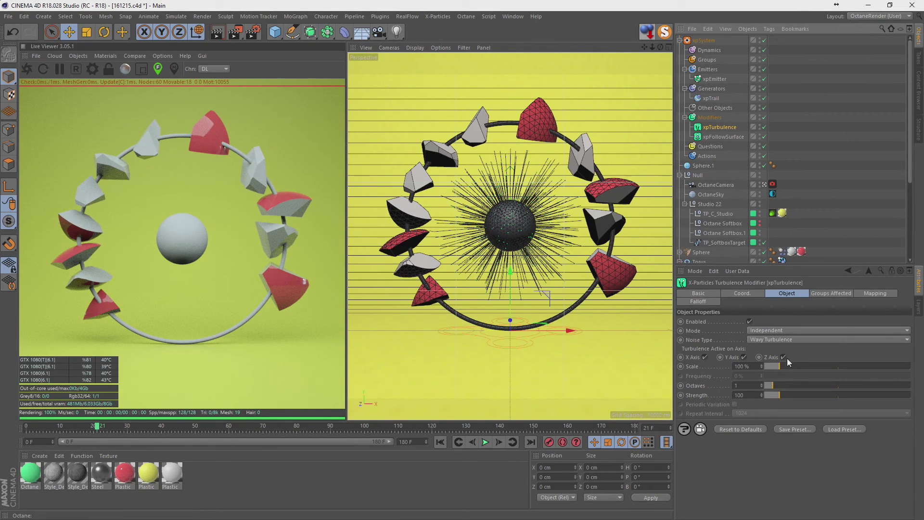
click(790, 340)
click(777, 369)
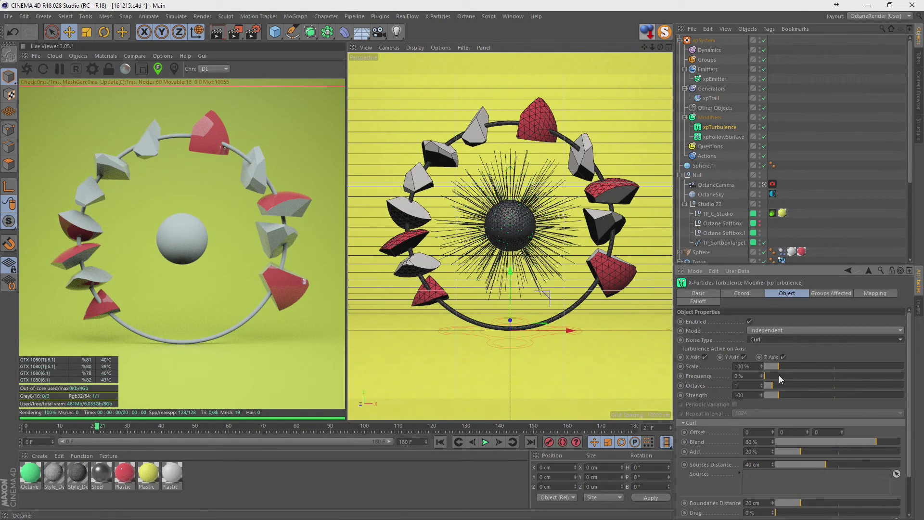
click(487, 442)
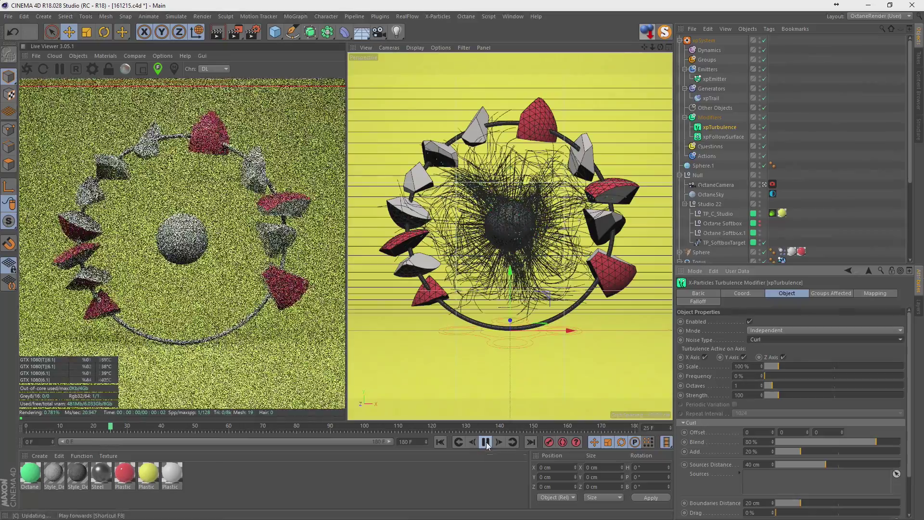
click(440, 442)
click(485, 442)
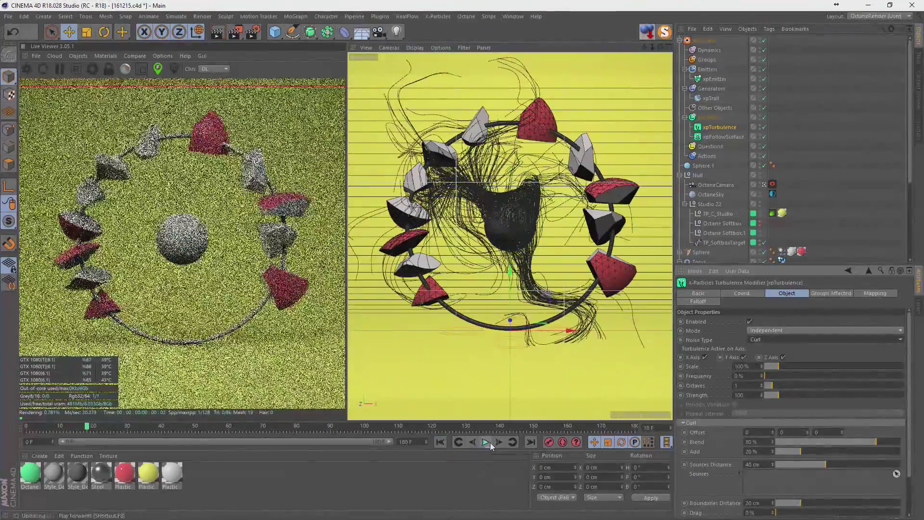
click(491, 443)
click(485, 442)
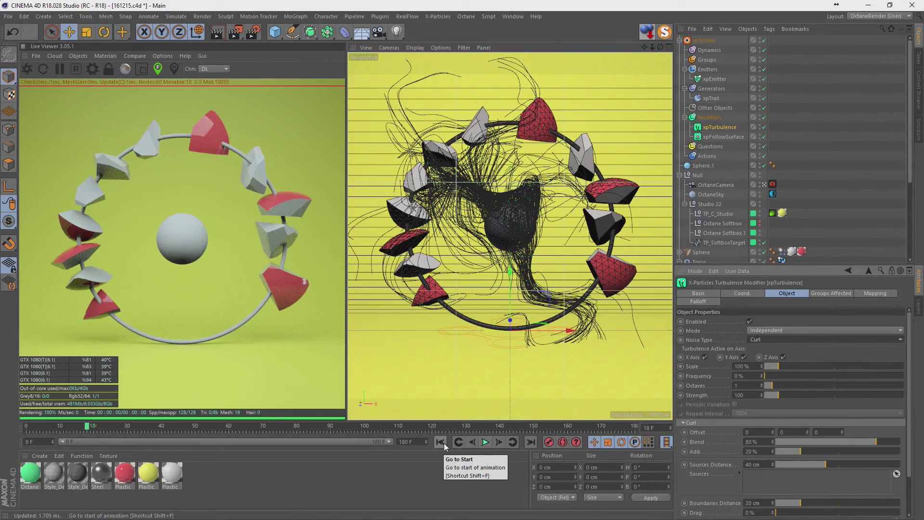
click(489, 444)
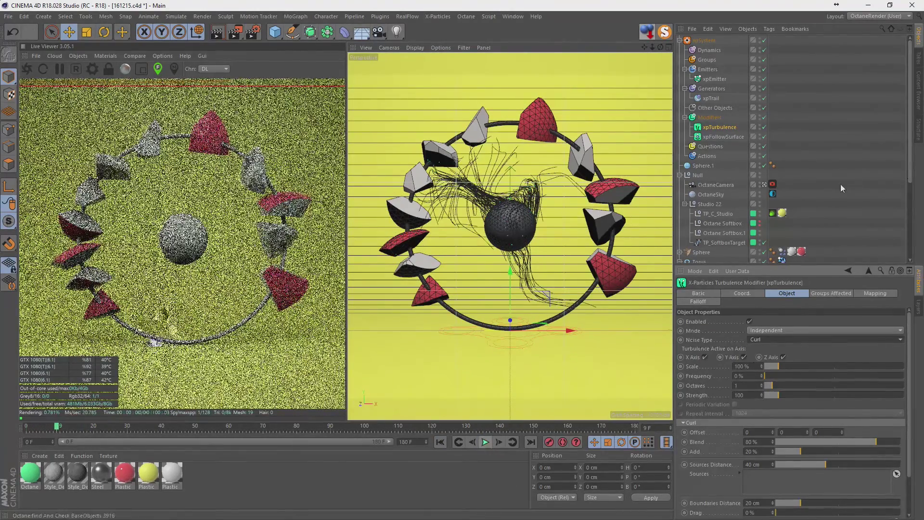
click(716, 79)
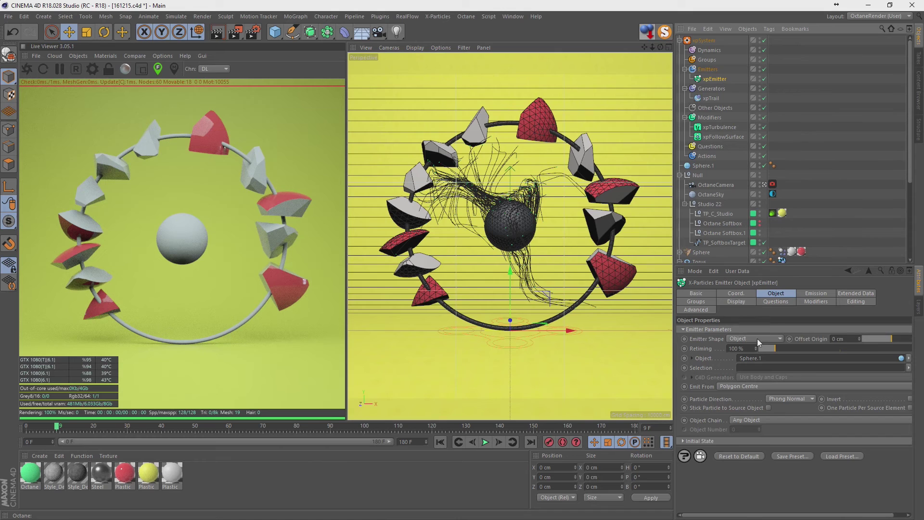
Set xpEmitter's emission speed to 20 cm and play back to check the strands
click(816, 293)
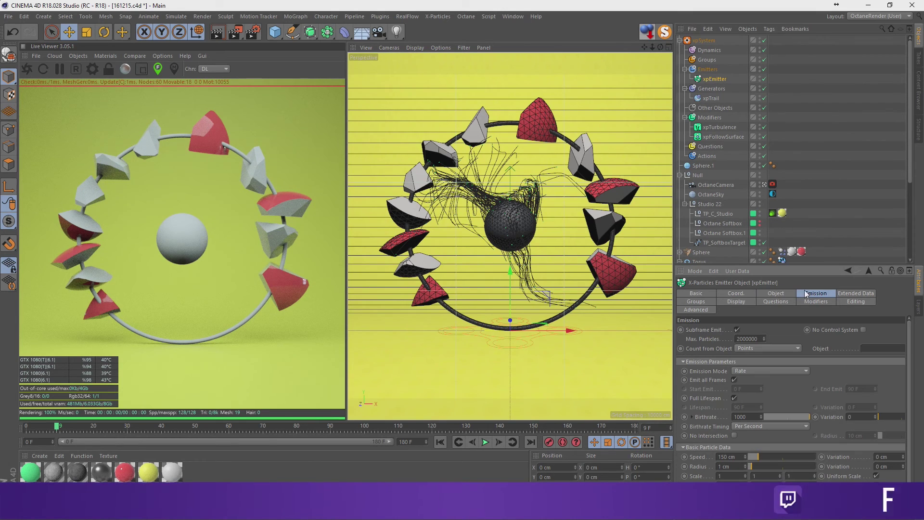
double_click(729, 457)
text(20)
key(Return)
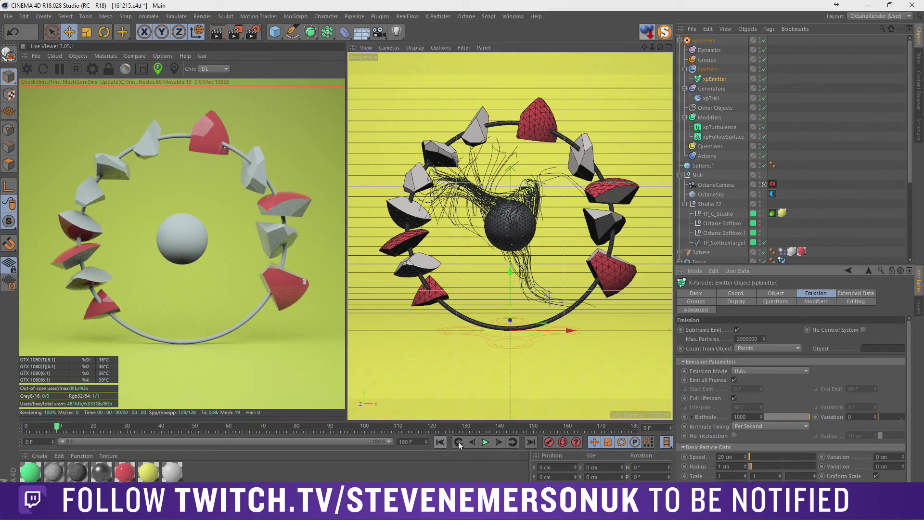
click(487, 443)
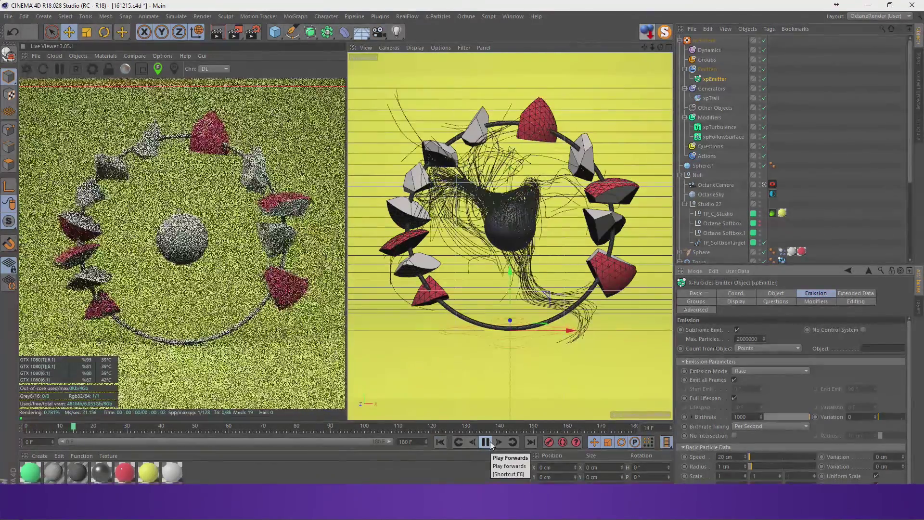
click(487, 443)
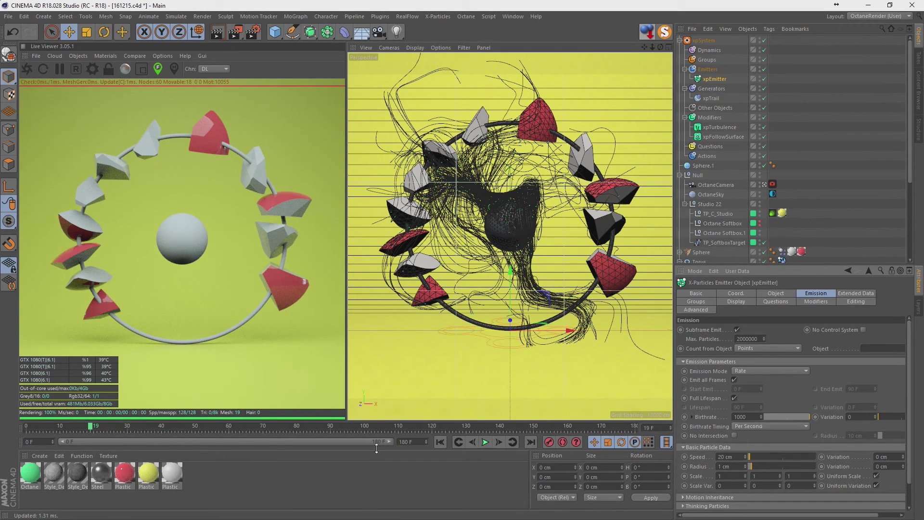
Set the timeline's end frame to 40
double_click(422, 444)
text(20)
key(Return)
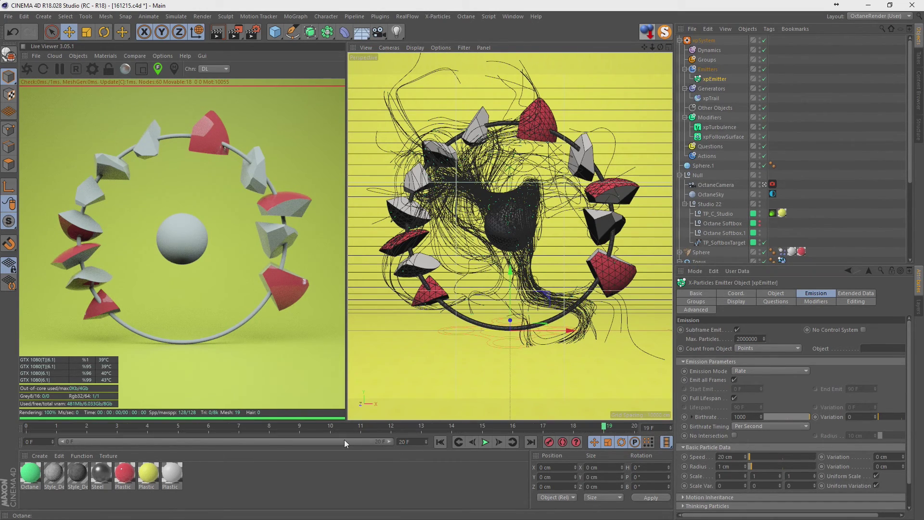
text(40)
key(Return)
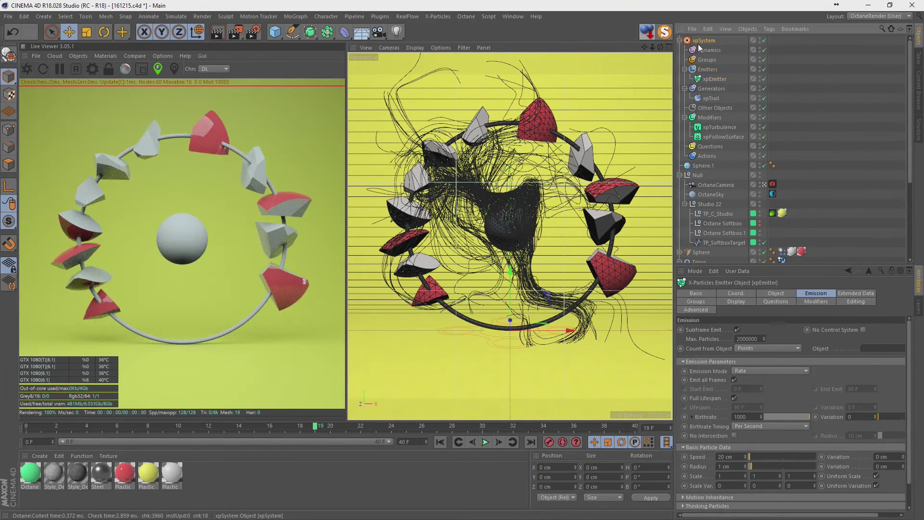
click(703, 41)
Add an xpCache object from X-Particles' other objects and bring up File Explorer
click(438, 16)
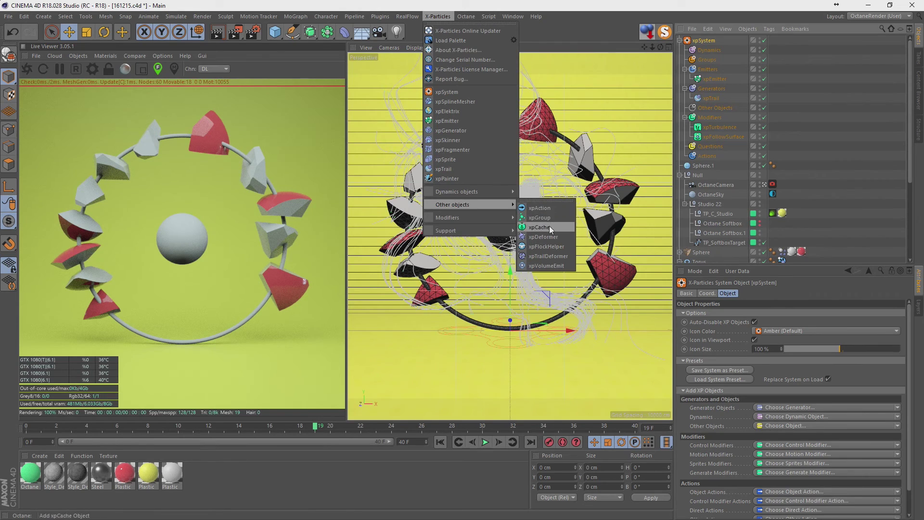
click(550, 226)
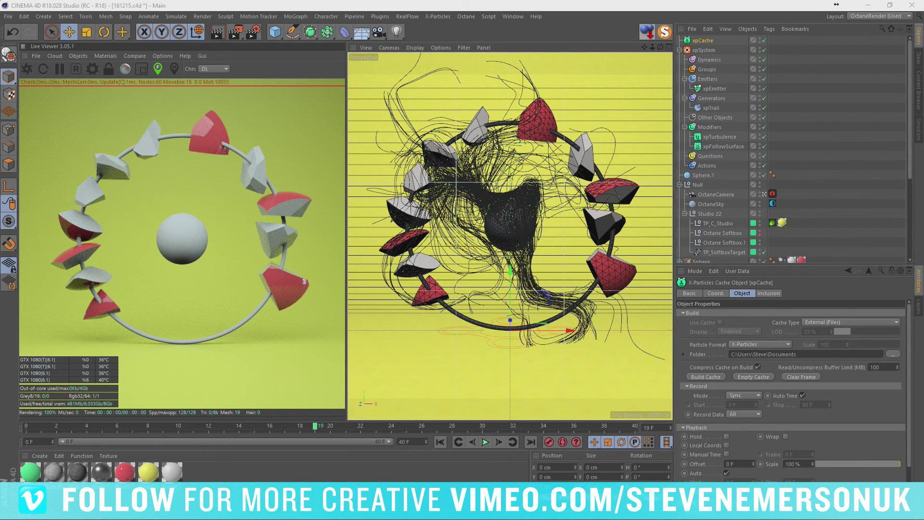
key(alt+Tab)
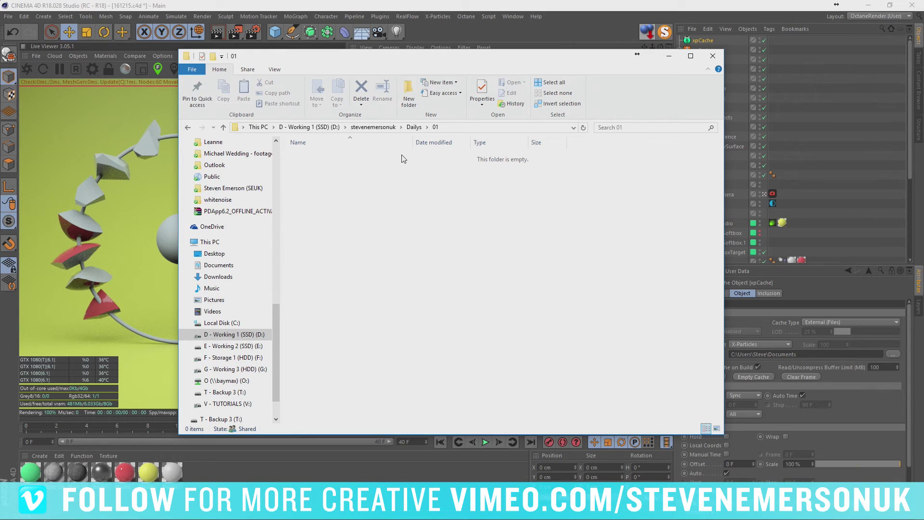
Create an xpcache folder in Dailys\12\15, copy its path, and close Explorer
click(414, 127)
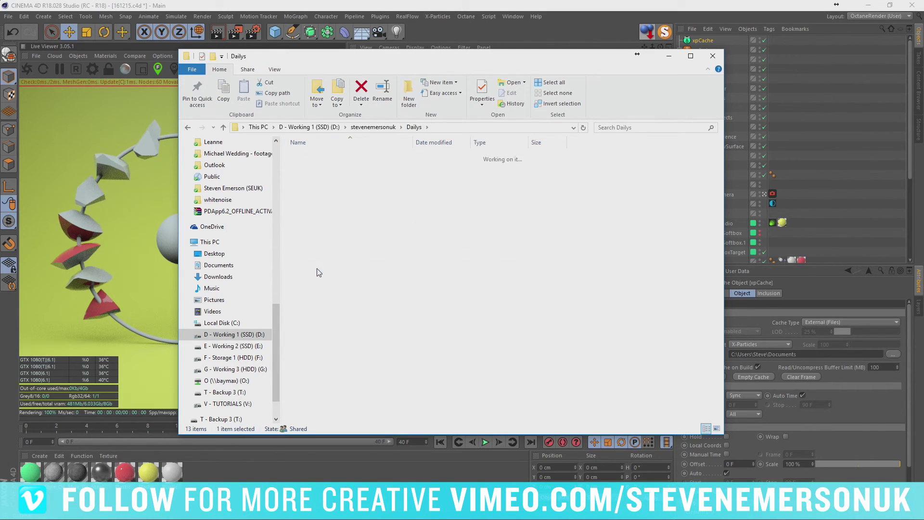
double_click(306, 299)
double_click(313, 166)
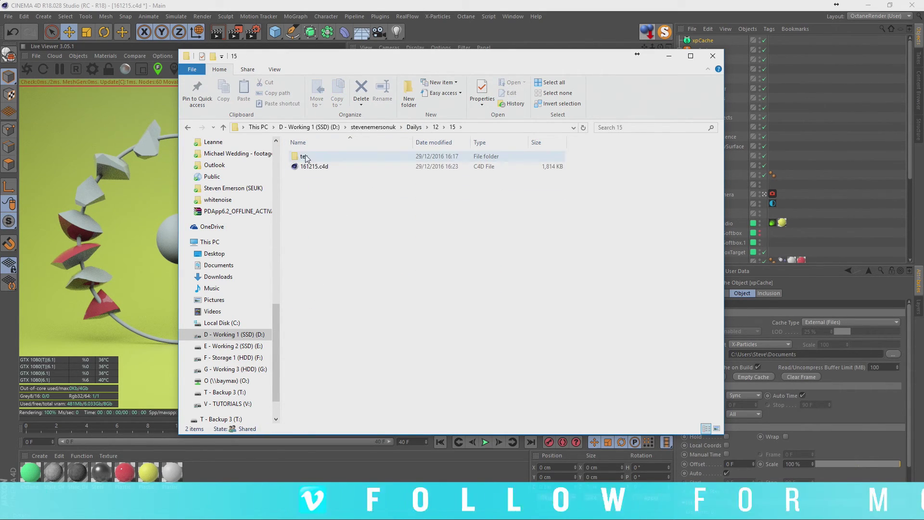
click(405, 95)
text(xpcache)
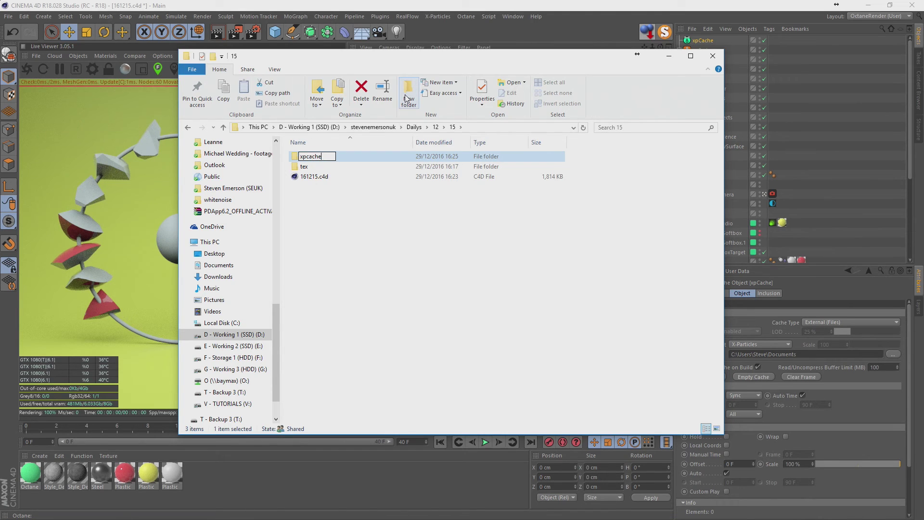
key(Return)
key(Return)
click(437, 127)
click(669, 56)
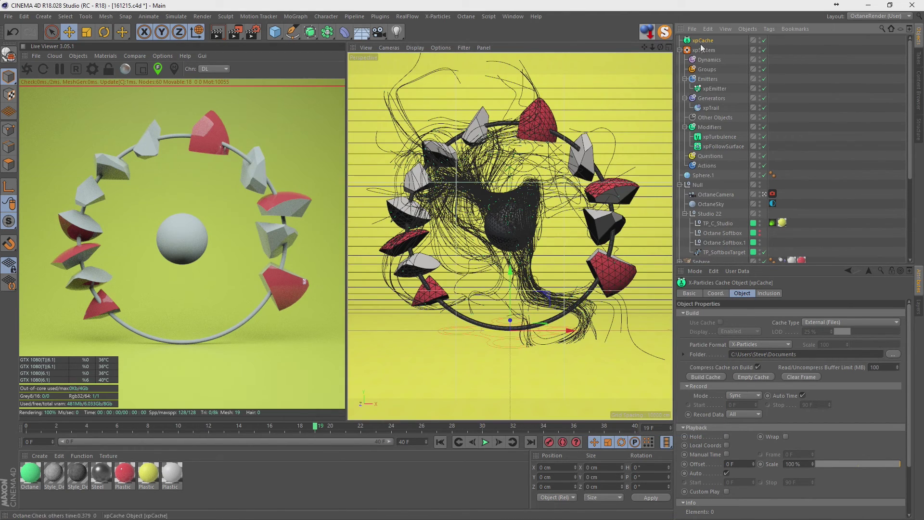
Paste the xpcache folder path into xpCache's Folder field and build the cache
click(758, 355)
text(D:\stevenemersonuk\Dailys\12\15\xpcache)
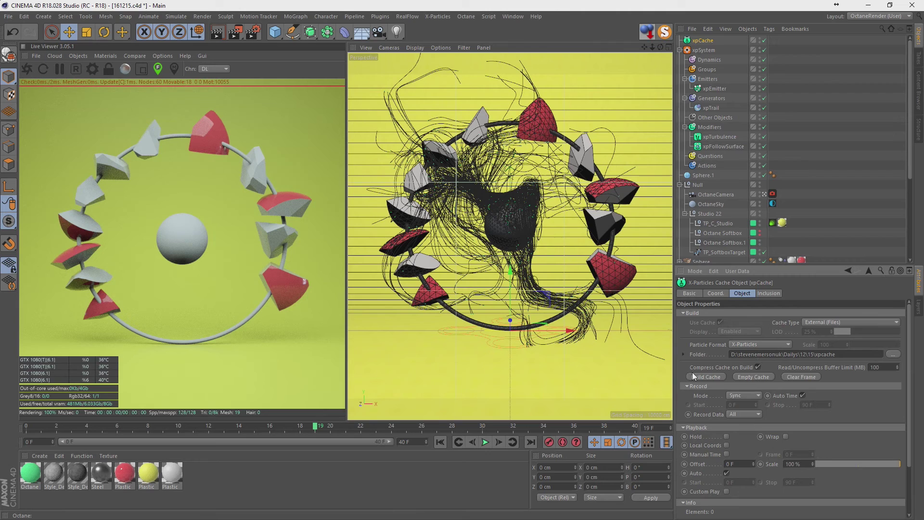
click(696, 375)
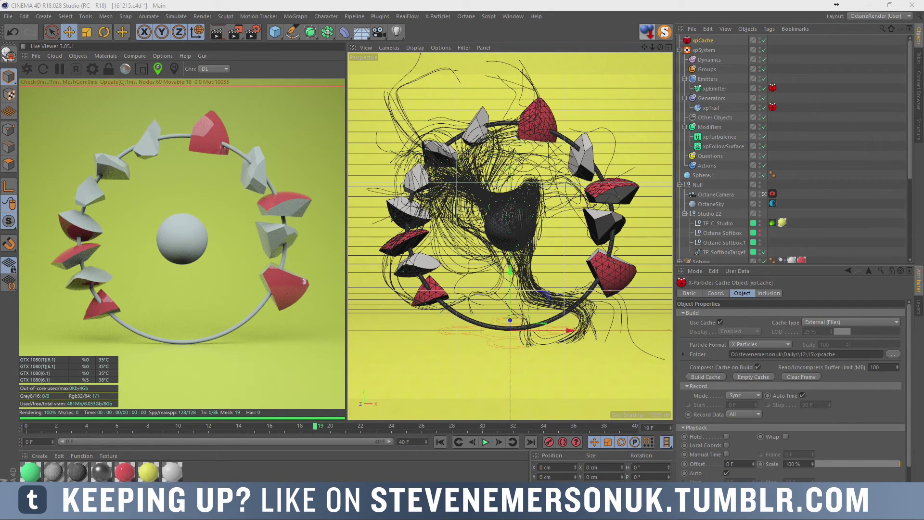
Add an Octane object tag to xpTrail and show its hair rendering settings
click(837, 103)
right_click(715, 108)
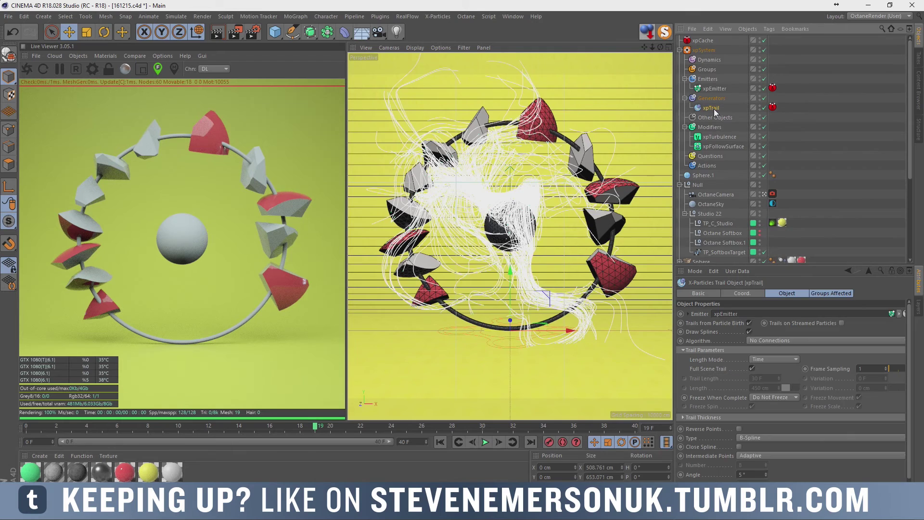
click(854, 123)
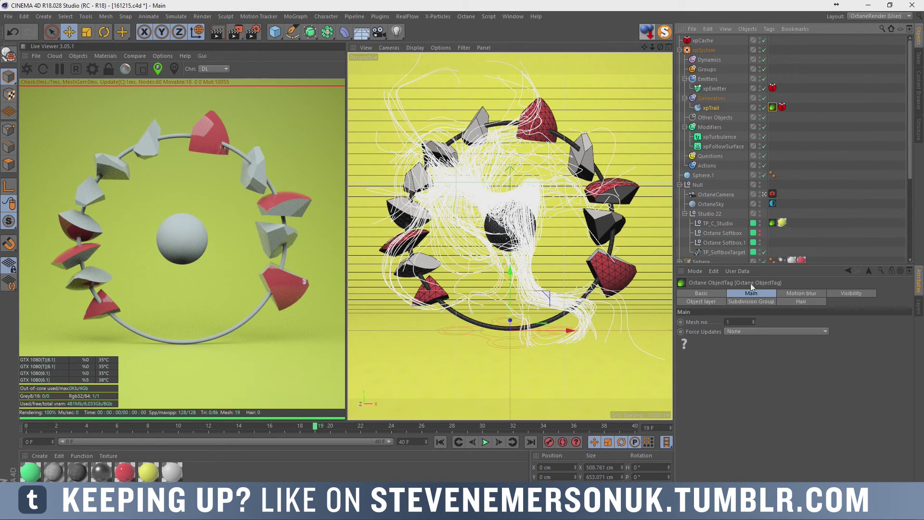
click(790, 301)
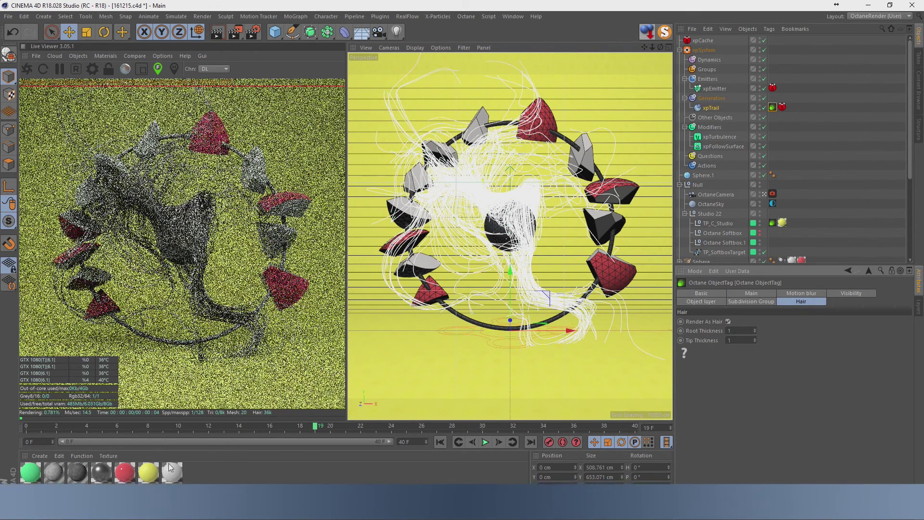
click(100, 474)
Load the Chrome.1, Gold and Gold.1 metal presets from the Think Particle kit
click(514, 16)
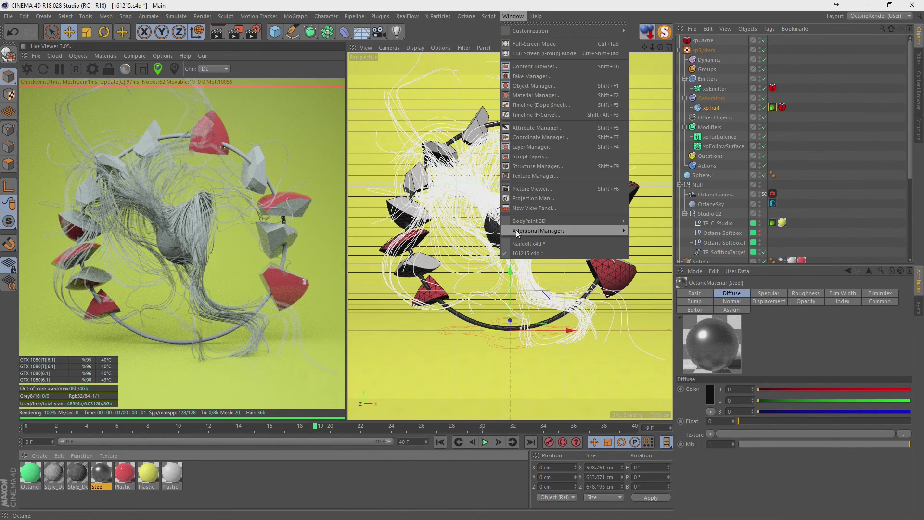
key(Escape)
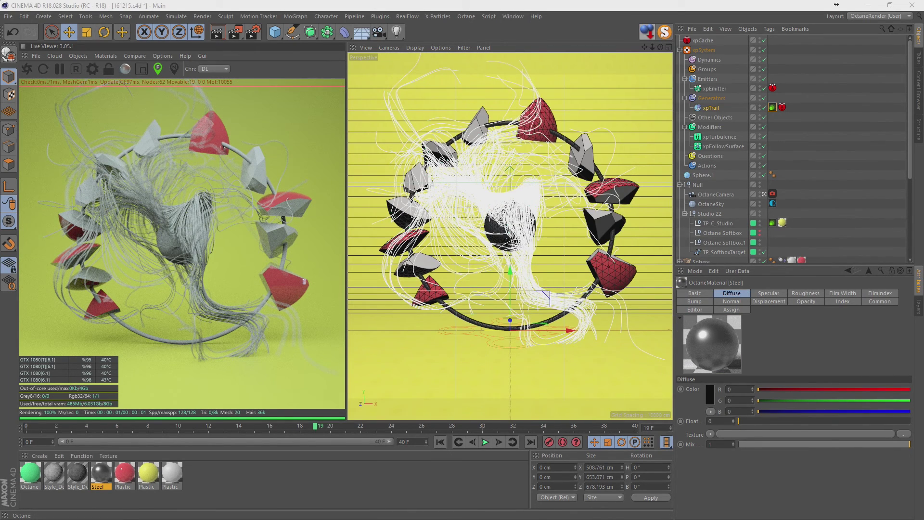
scroll(418, 226, down, 3)
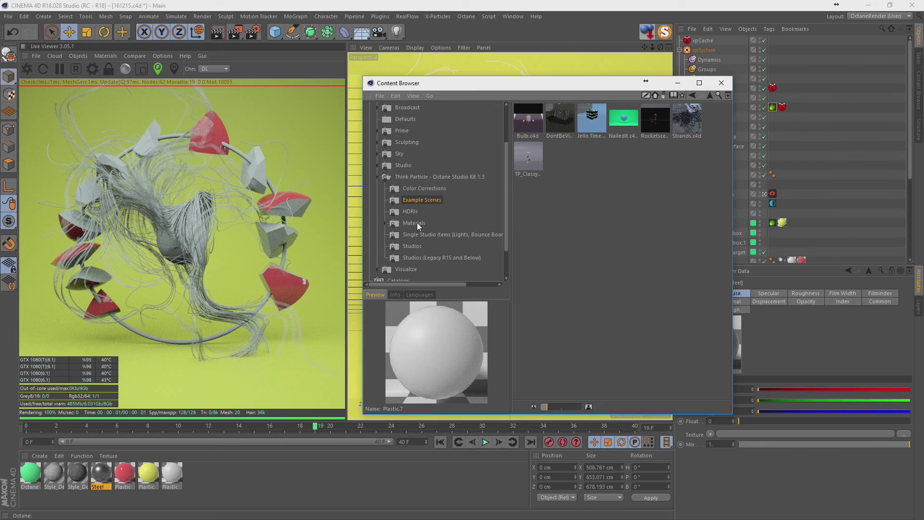
click(417, 223)
click(380, 223)
click(419, 188)
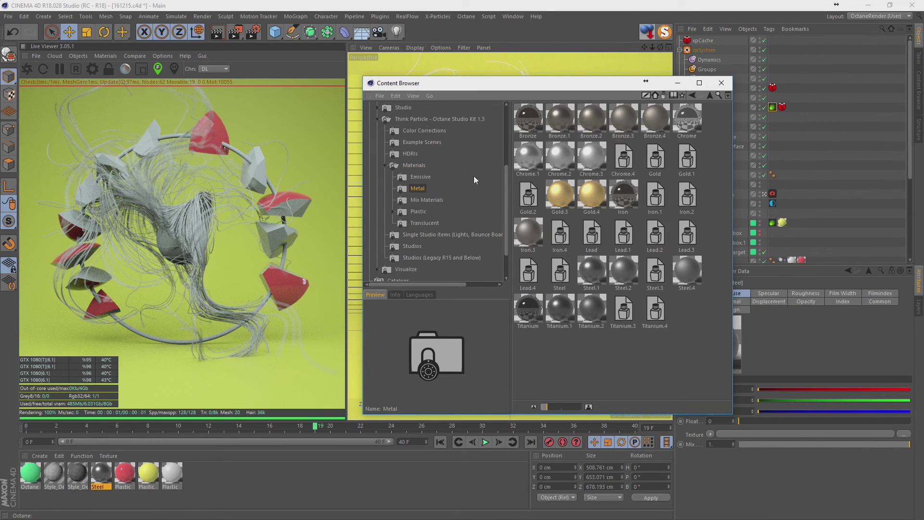
double_click(533, 164)
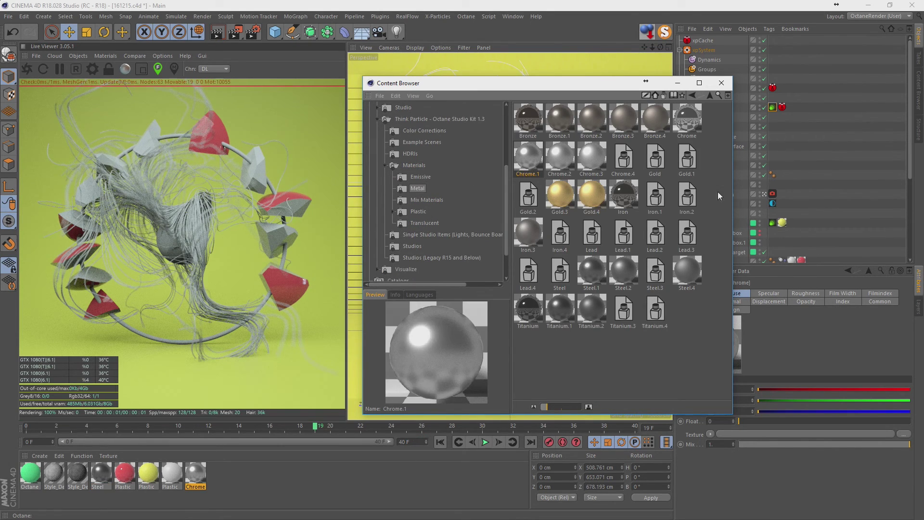
click(558, 198)
click(682, 166)
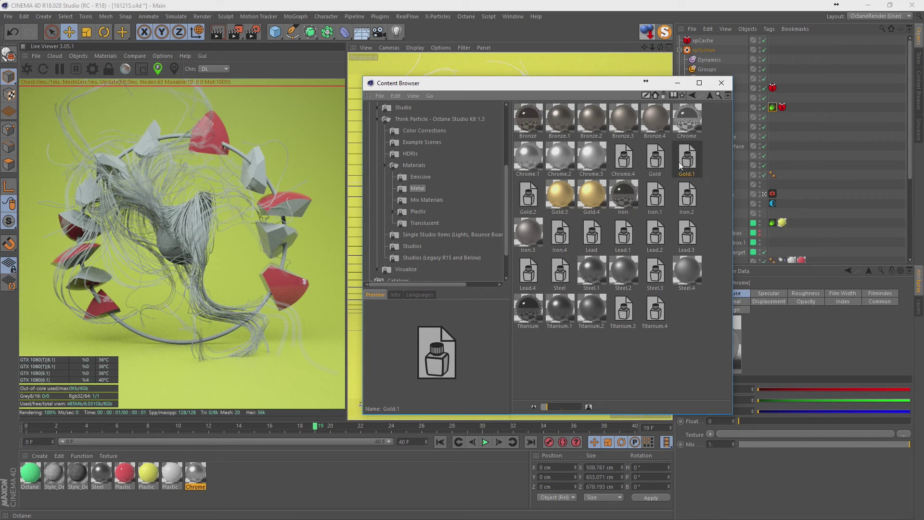
shift+click(656, 162)
drag(656, 162, 388, 479)
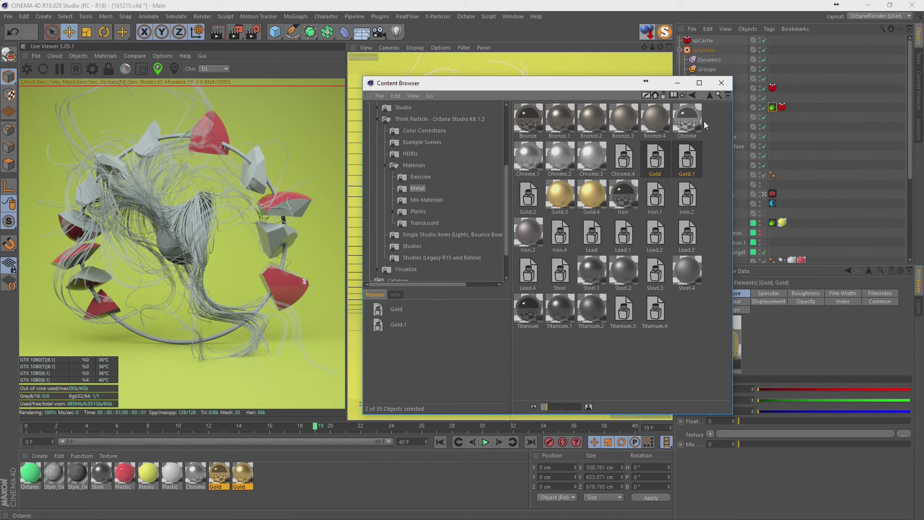
Apply the Chrome material to the xpTrail hair strands
click(721, 83)
click(195, 474)
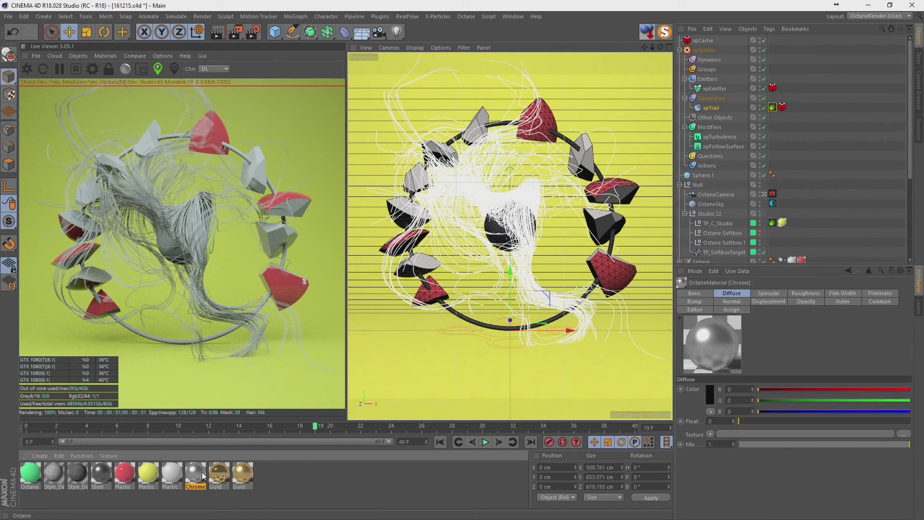
drag(718, 251, 718, 108)
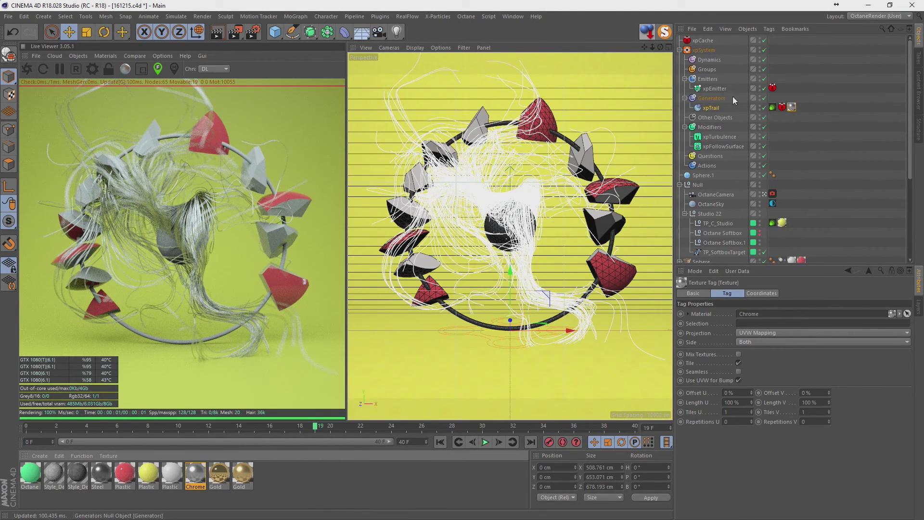
Give the xpTrail Octane hair Root Thickness 0.7 and Tip Thickness 0.2, then scrub forward
click(773, 106)
double_click(741, 330)
text(0)
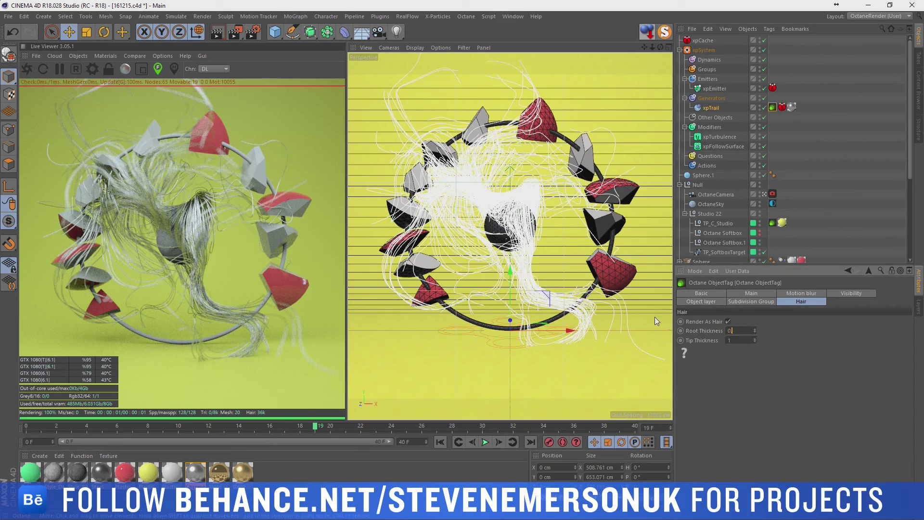
text(.7)
key(Tab)
text(0.2)
key(Return)
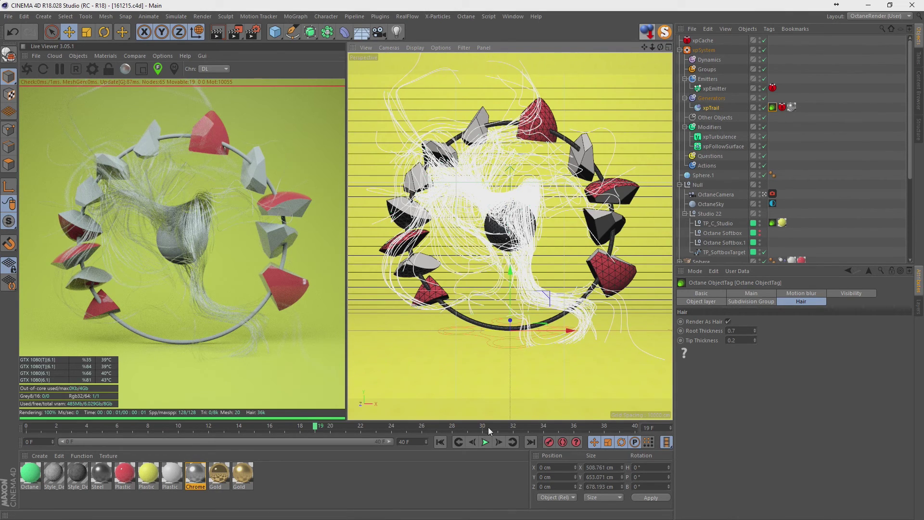
mouse_move(491, 424)
mouse_down()
mouse_move(635, 424)
mouse_move(453, 427)
mouse_up()
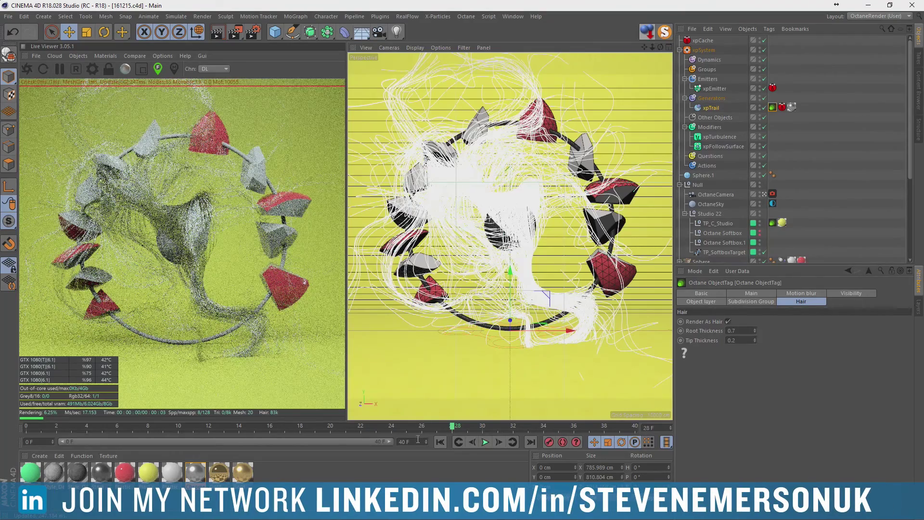
Hide and then unhide Sphere.1 to compare the render
click(804, 150)
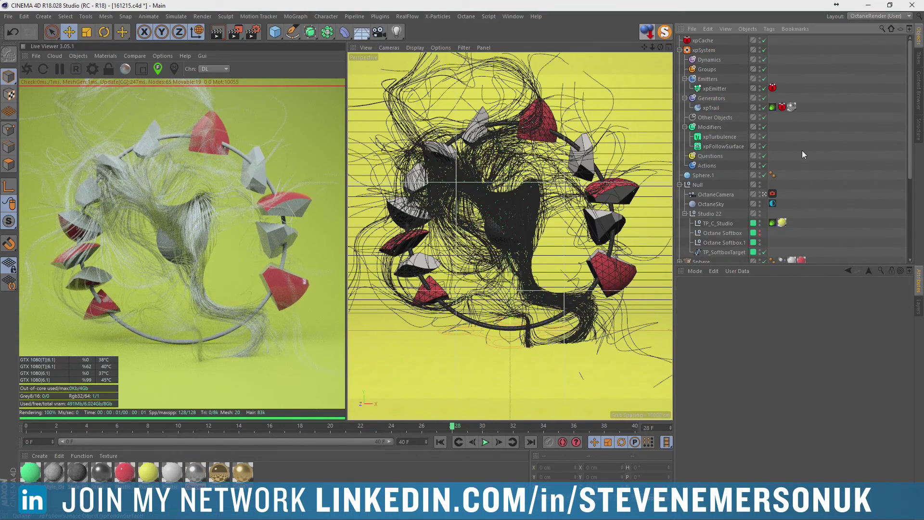
click(759, 175)
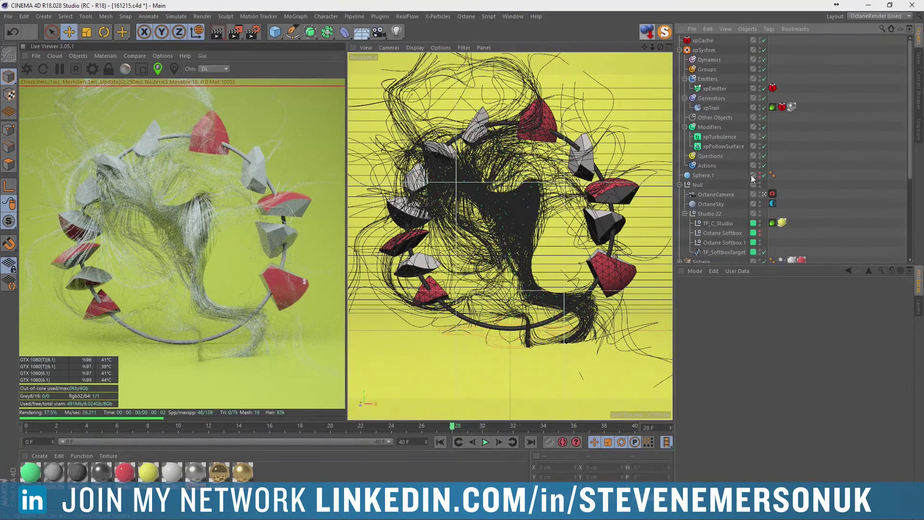
click(759, 175)
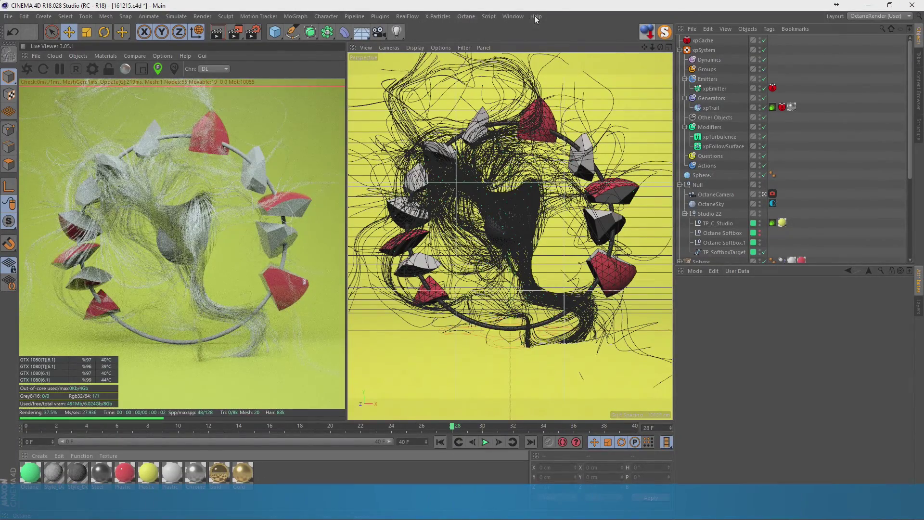
Load the Translucent Frosted Glass preset material and apply it to Sphere.1
click(513, 16)
click(534, 65)
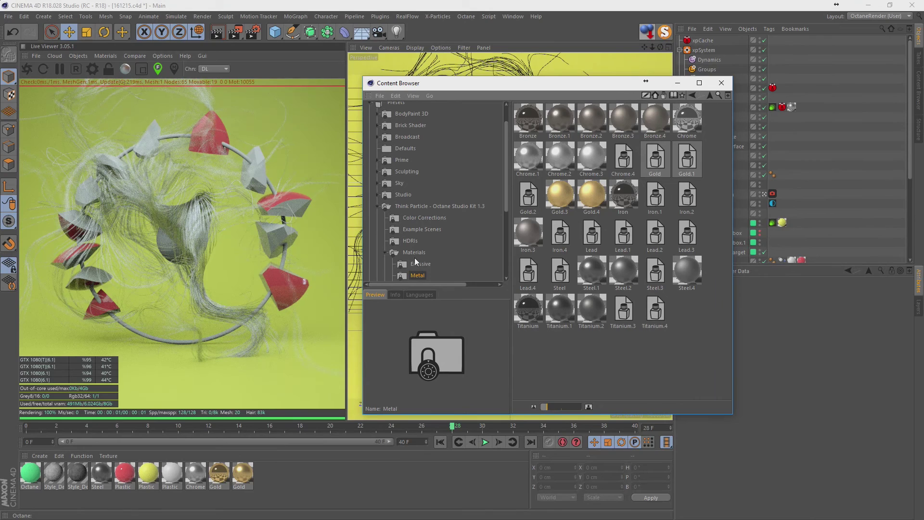
scroll(416, 262, down, 5)
click(424, 195)
drag(528, 118, 390, 494)
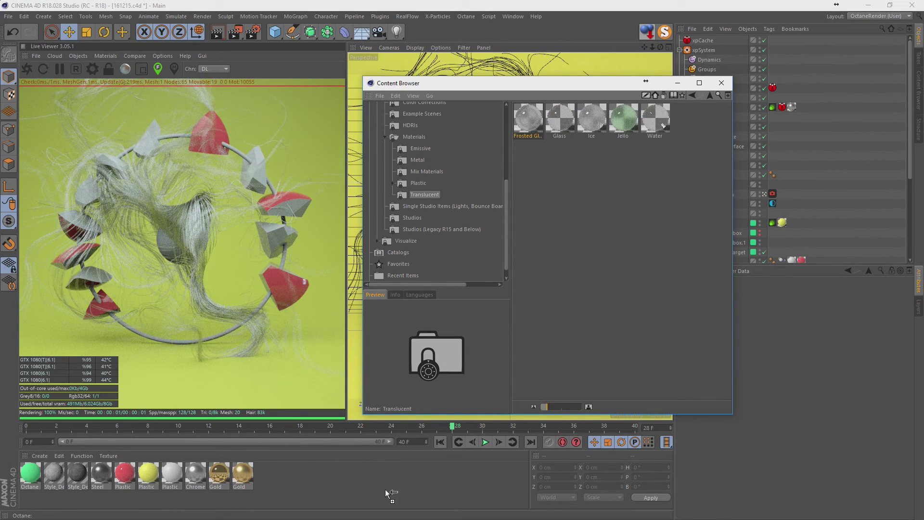
click(722, 83)
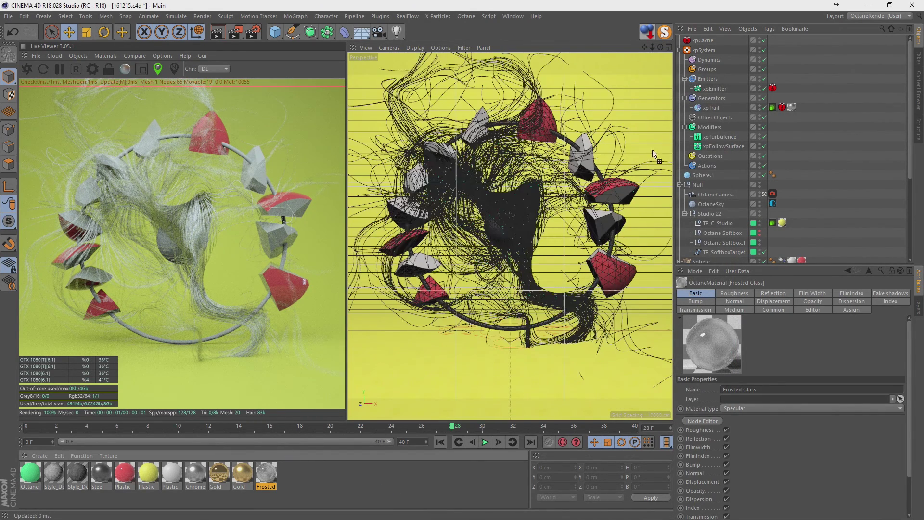
drag(652, 149, 701, 174)
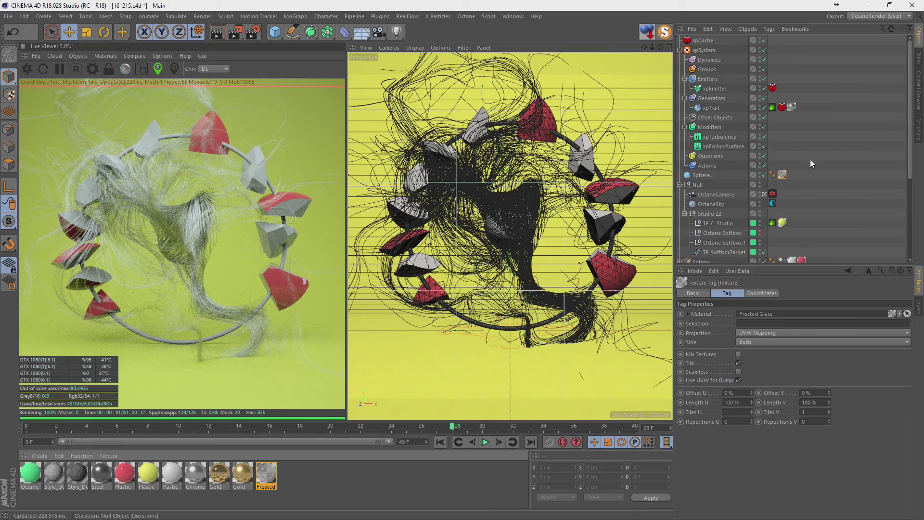
Duplicate Sphere.1 as Sphere.2 with a 65 cm radius and save the scene
click(701, 176)
ctrl+drag(701, 175, 760, 185)
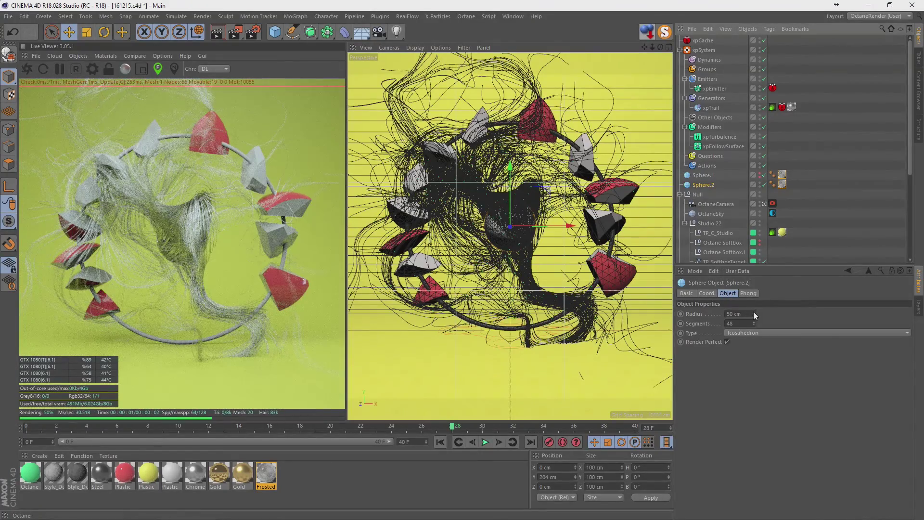
drag(753, 311, 753, 311)
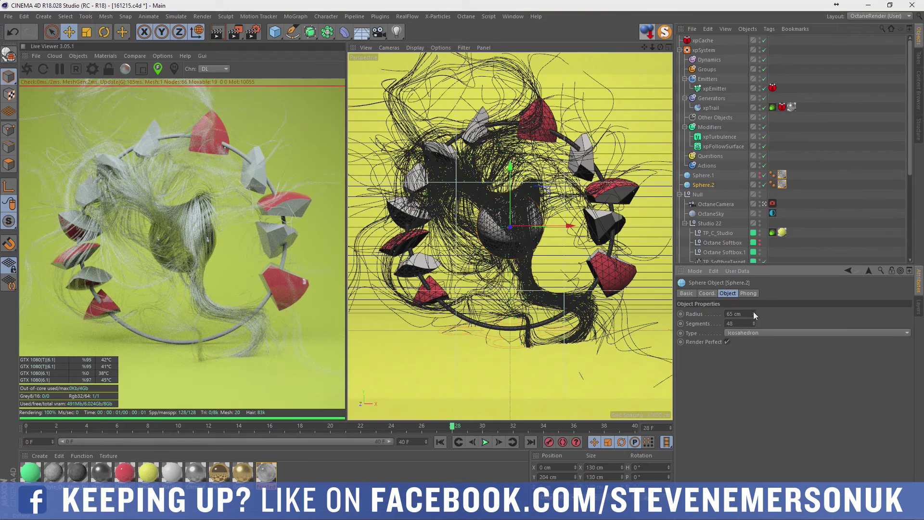
key(ctrl+s)
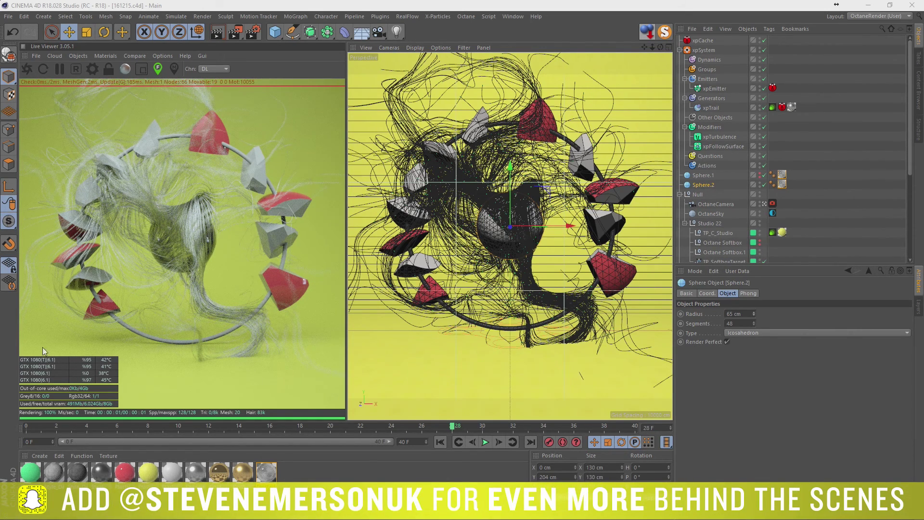
Turn off the OctaneCamera view to see the whole studio backdrop
click(433, 470)
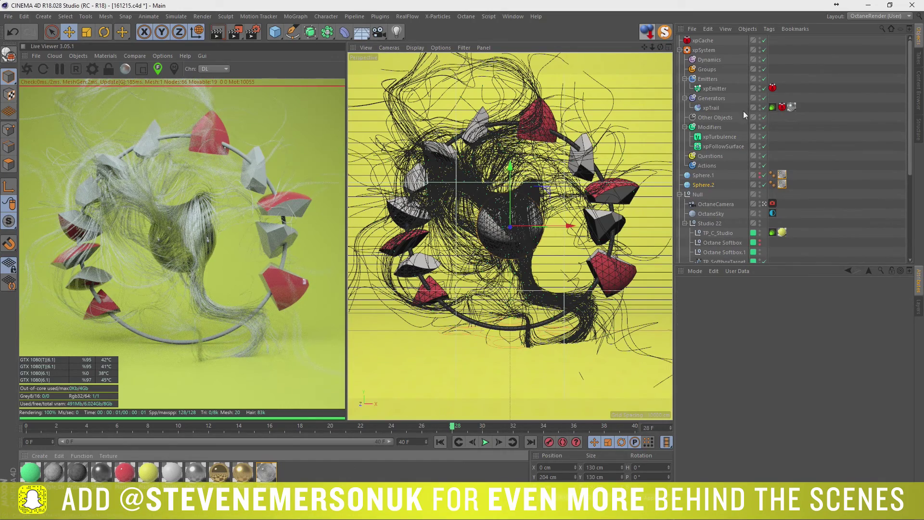
scroll(794, 169, down, 3)
click(764, 145)
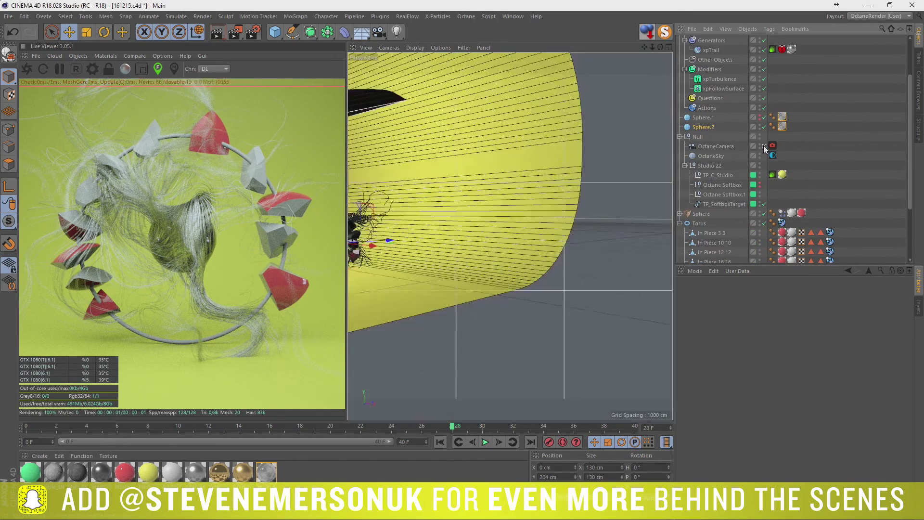
Toggle Octane Softbox.1's visibility to inspect the flat light panel
click(459, 191)
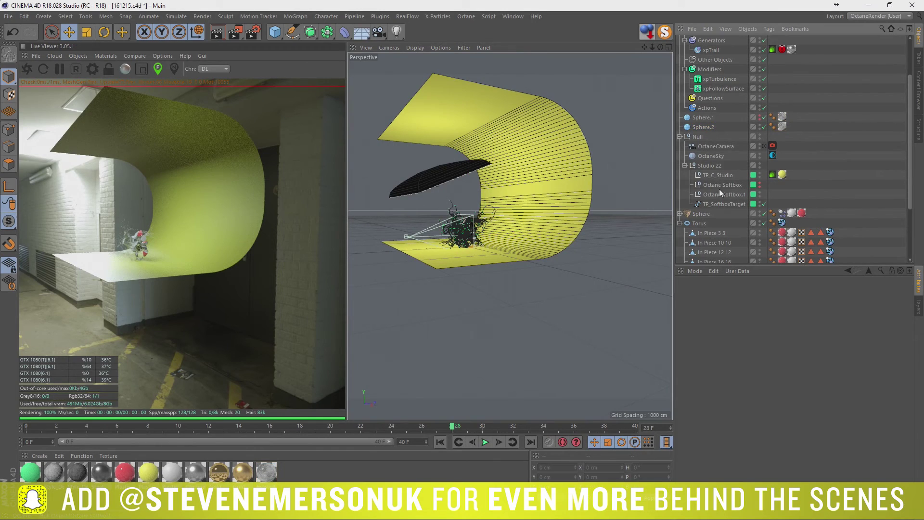
click(760, 188)
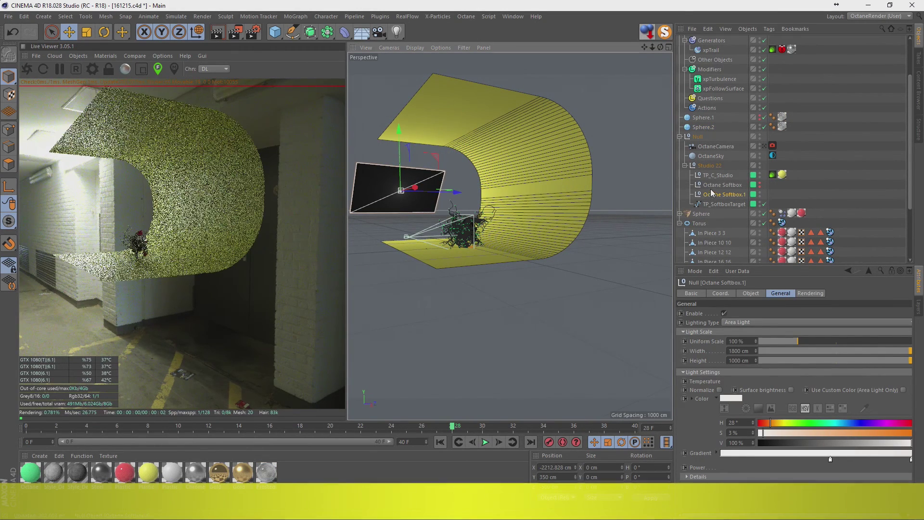
click(759, 186)
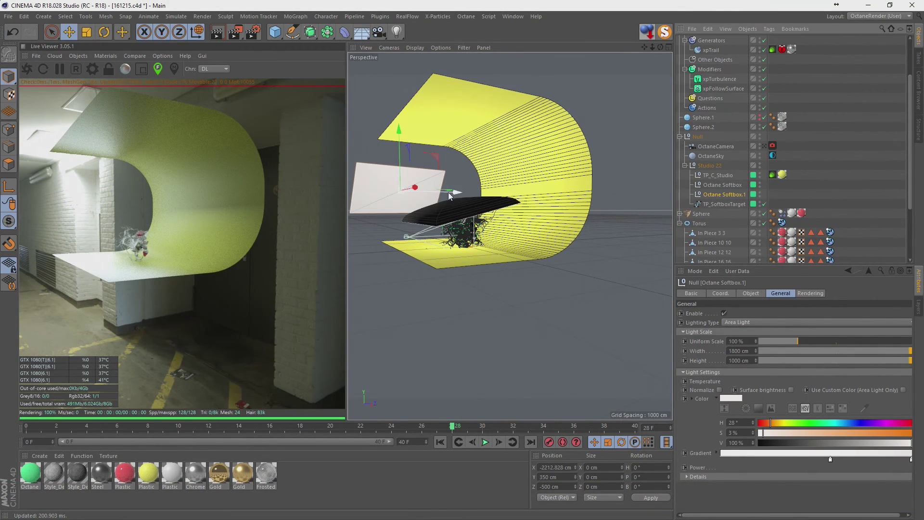
Move the curved Octane Softbox to about X -1306, Y 905, Z -770 cm, viewing through the Octane camera
click(482, 212)
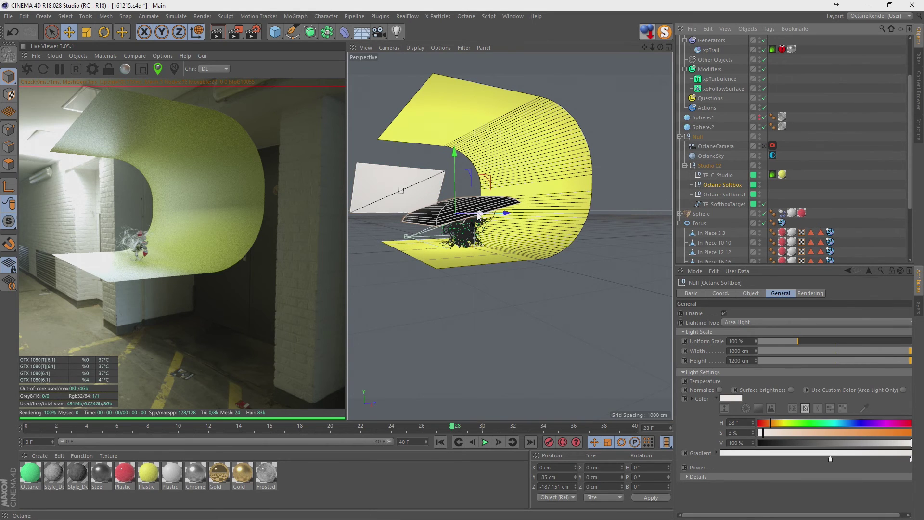
mouse_move(474, 214)
mouse_down()
mouse_move(430, 120)
mouse_move(467, 164)
mouse_up()
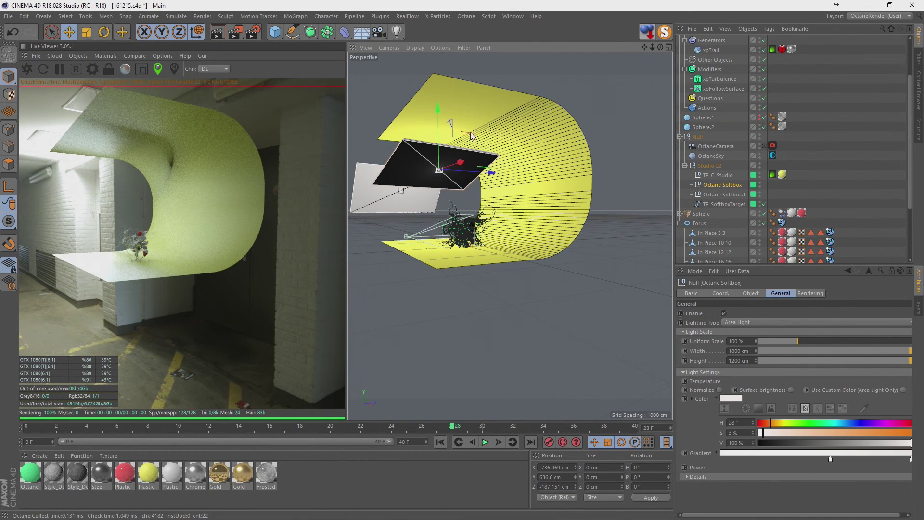
drag(451, 123, 434, 114)
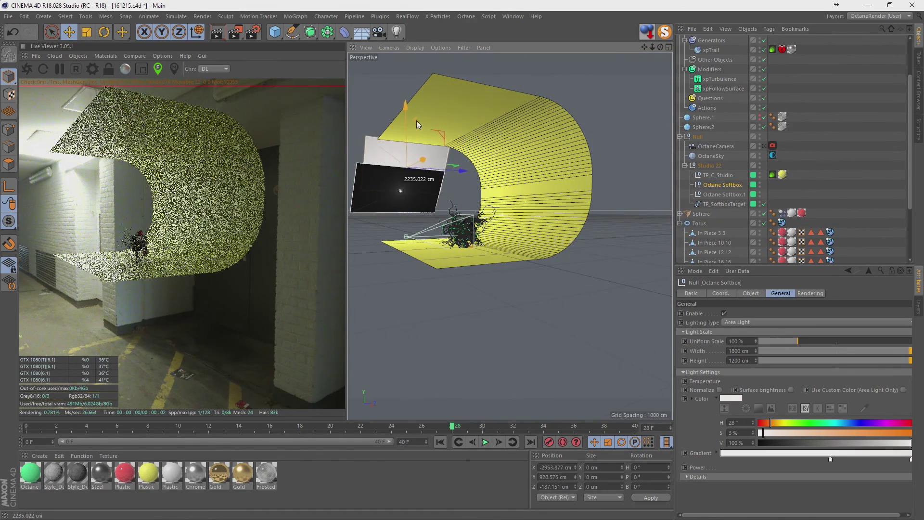
drag(476, 165, 454, 165)
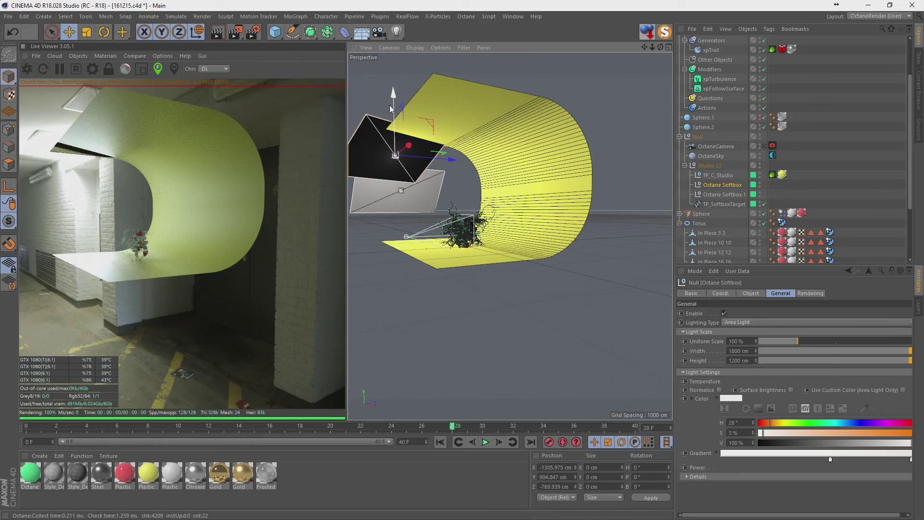
click(763, 146)
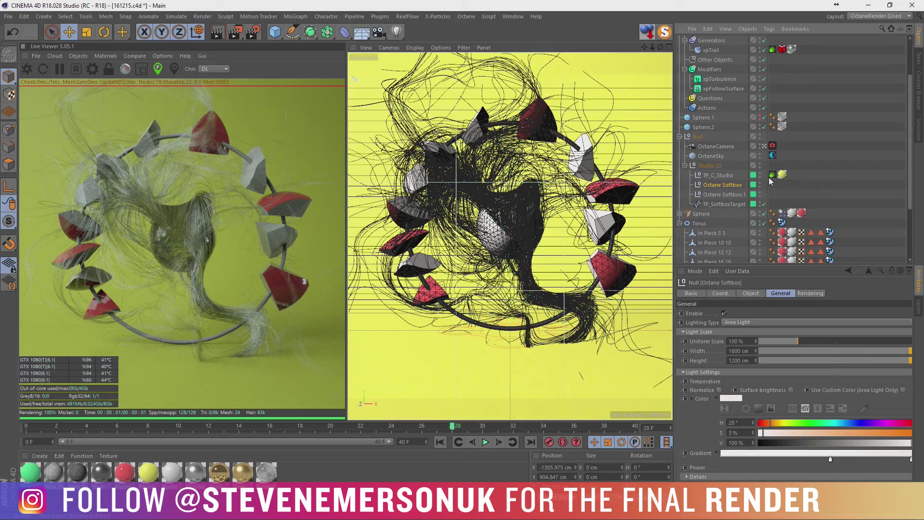
Duplicate the Octane camera as OctaneCamera.1 and show its Coord. values
ctrl+drag(715, 150, 761, 160)
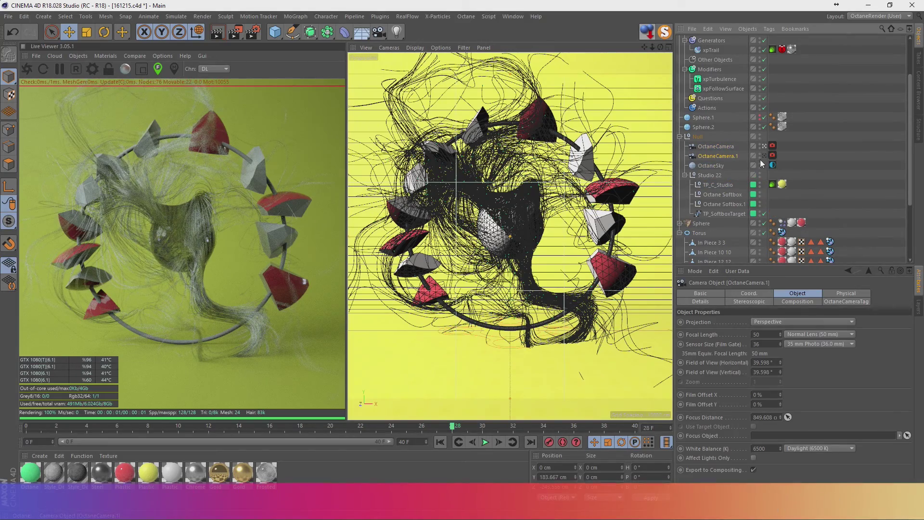
click(743, 294)
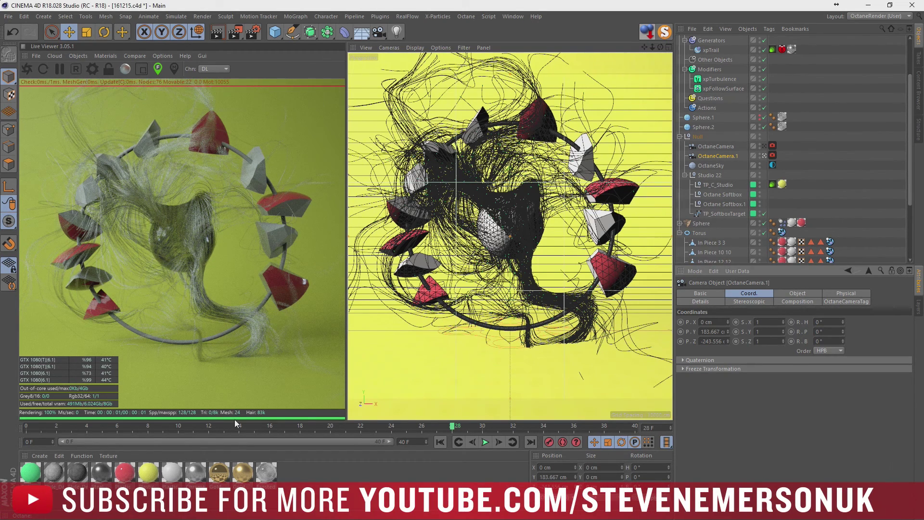
Tilt the camera pitch to 3° and lower the cameras-and-lights Null to -110 cm
click(843, 331)
click(843, 330)
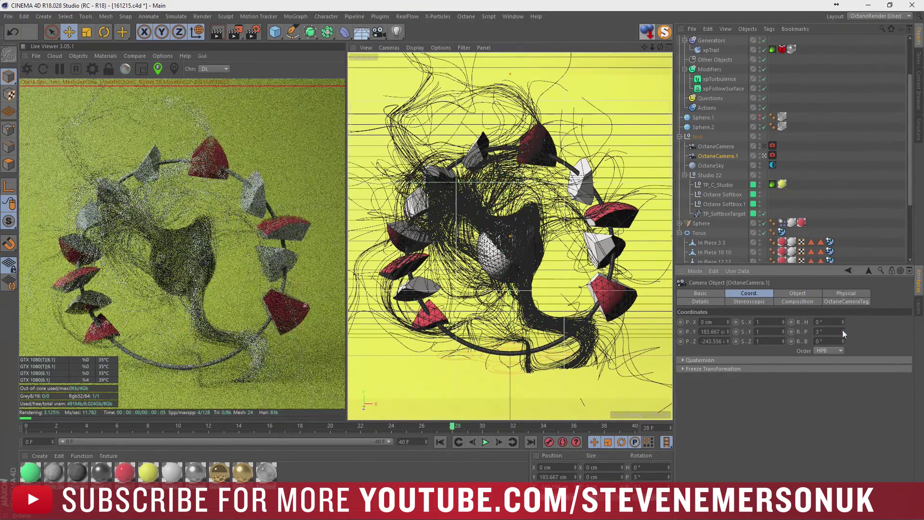
click(830, 156)
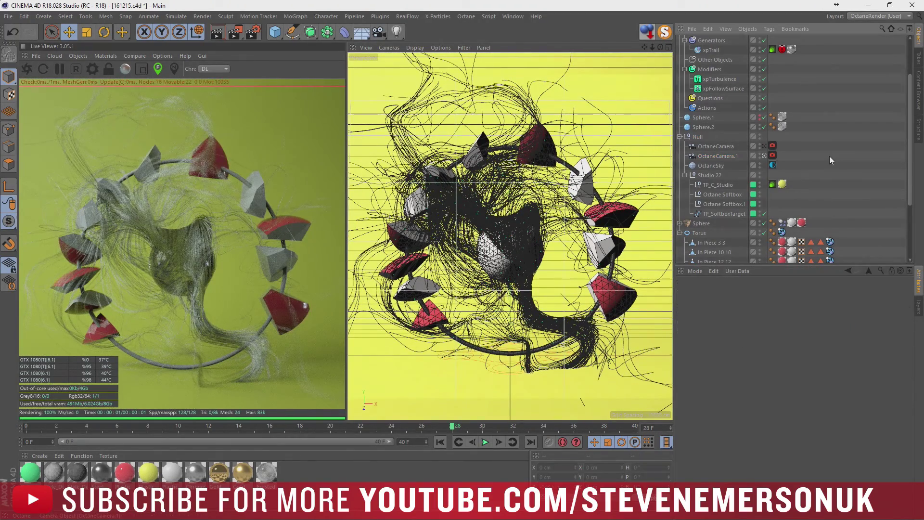
click(698, 138)
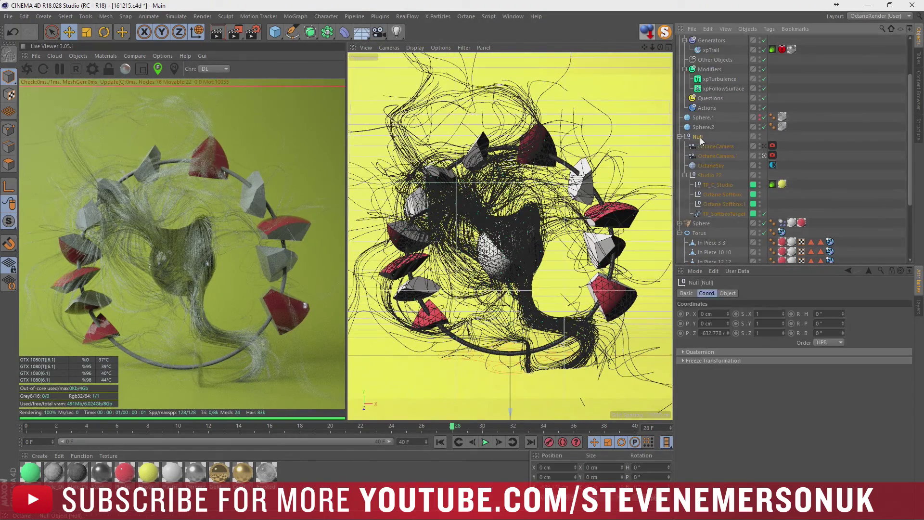
click(729, 322)
drag(729, 322, 729, 366)
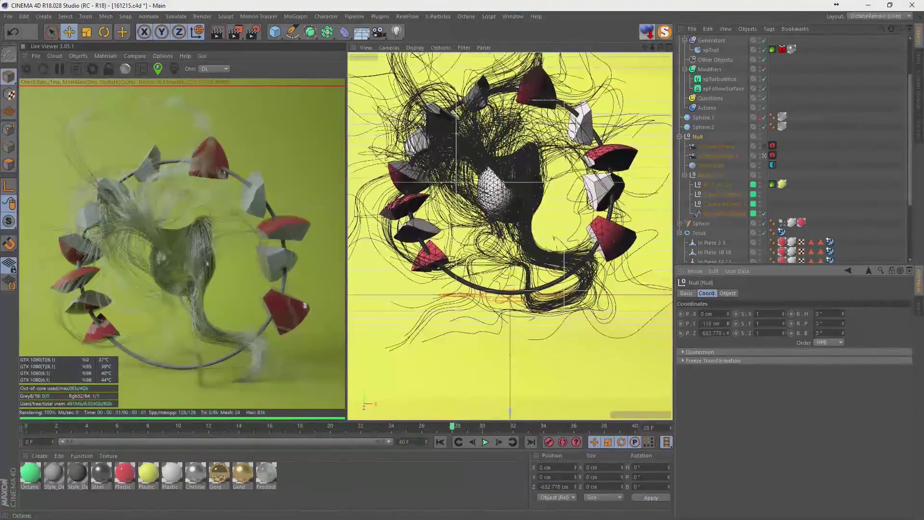
drag(729, 322, 735, 316)
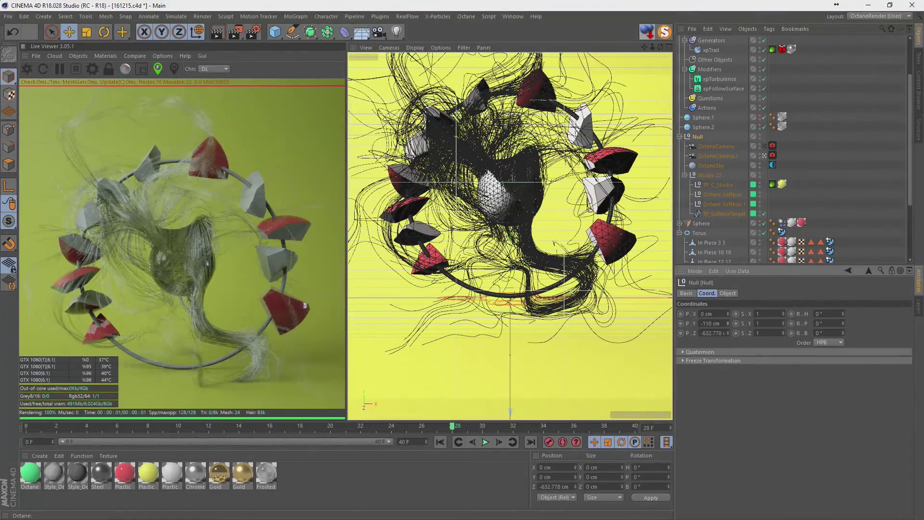
Settle OctaneCamera.1's pitch at 6°
click(715, 155)
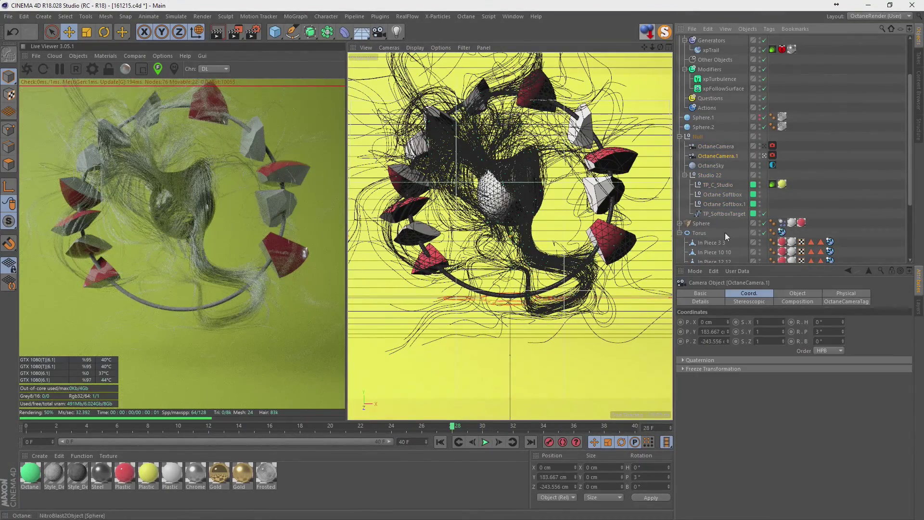
drag(843, 332, 845, 329)
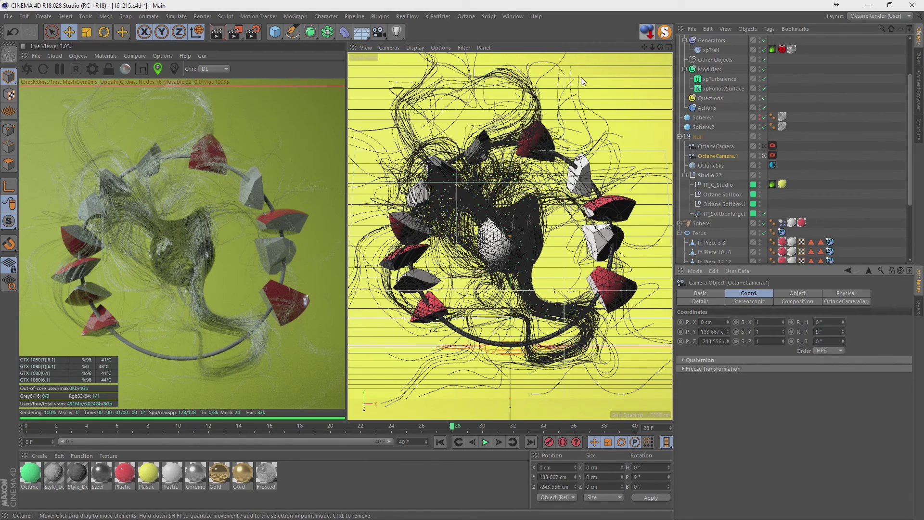
click(843, 334)
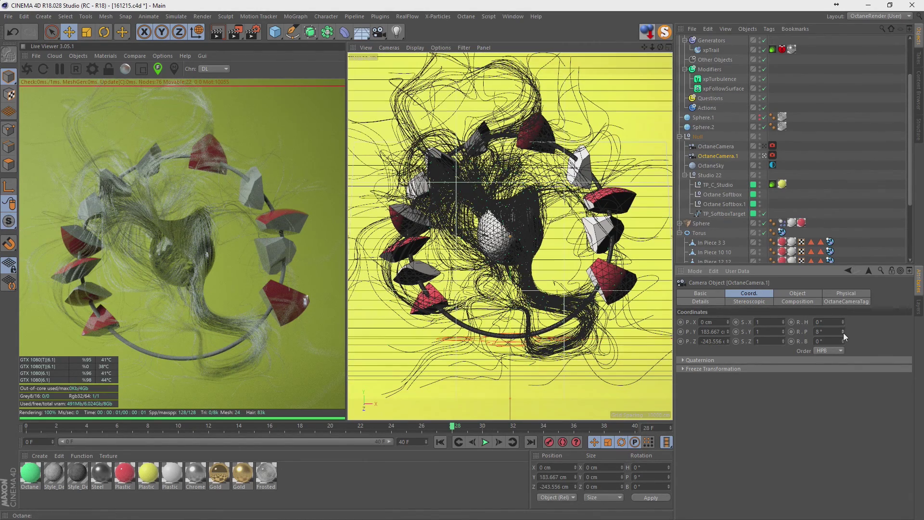
click(843, 333)
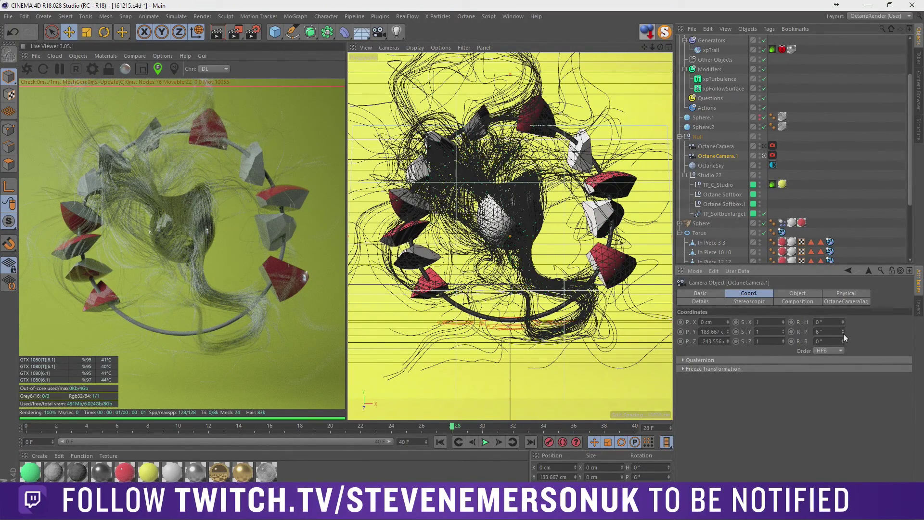
click(832, 129)
Pull In Piece 3 3 through 29 29 out of the Torus, drop to floor, then undo both
scroll(761, 164, down, 5)
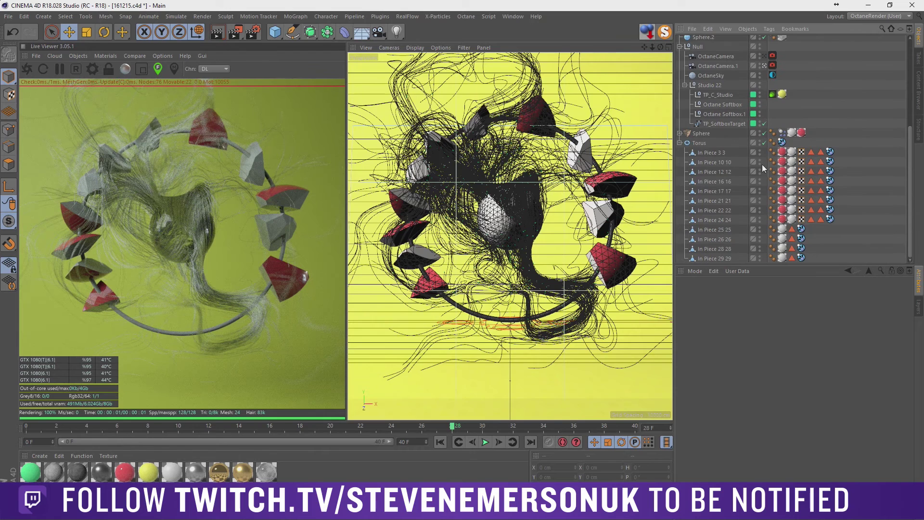
click(722, 153)
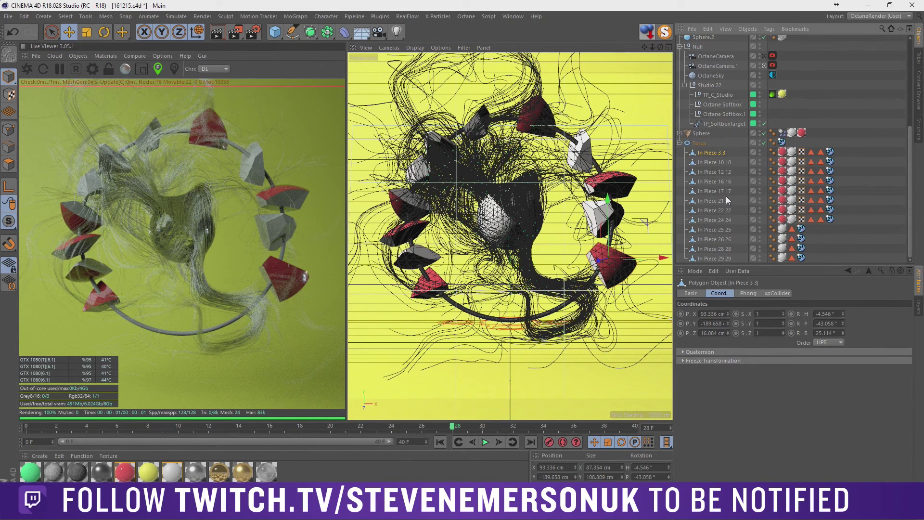
shift+click(720, 258)
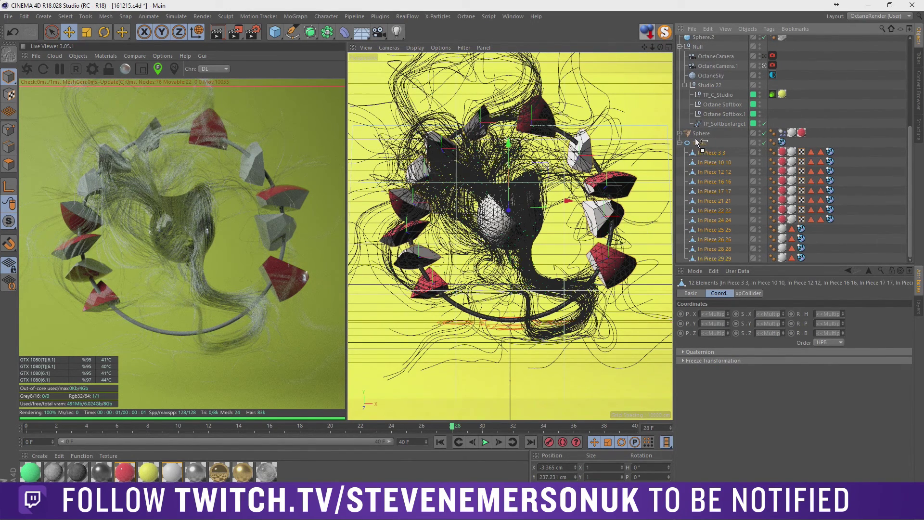
drag(707, 154, 706, 143)
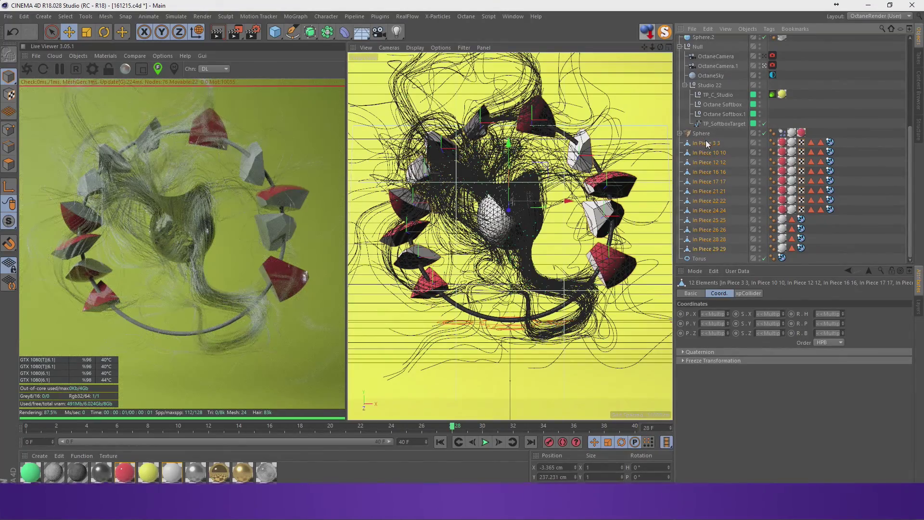
click(647, 37)
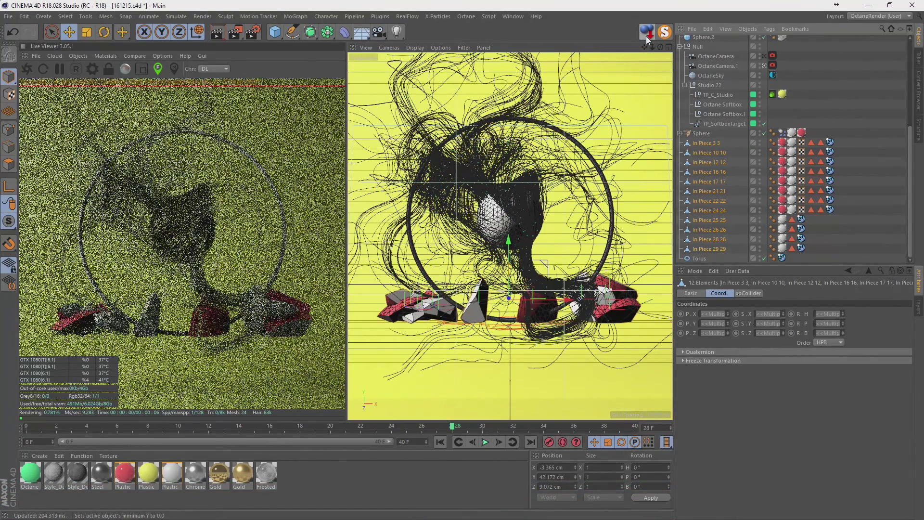
key(ctrl+z)
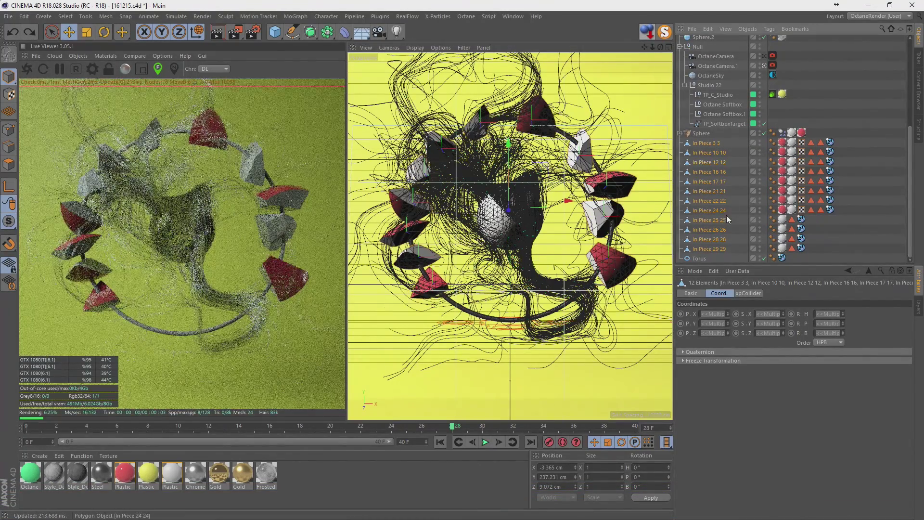
key(ctrl+z)
Take the pieces out of the Torus again, drop them, try Y -110 cm, then undo
drag(701, 143, 699, 140)
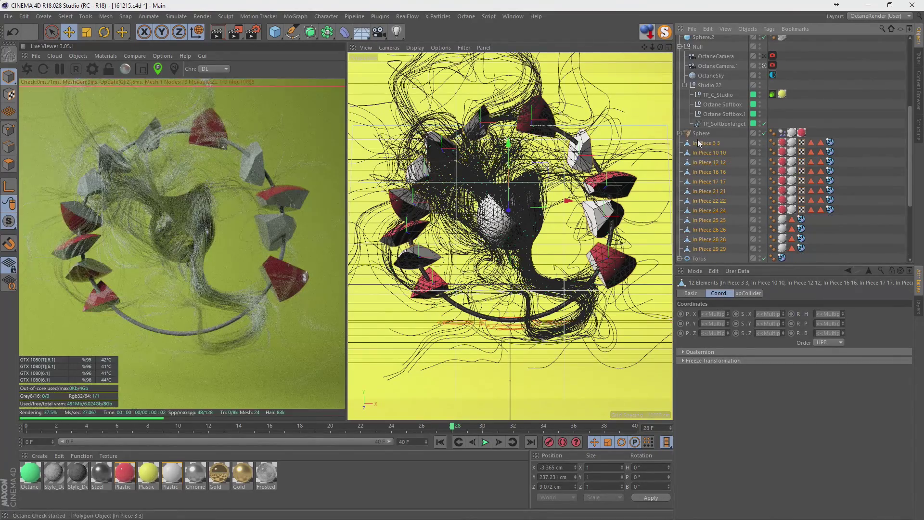
click(652, 32)
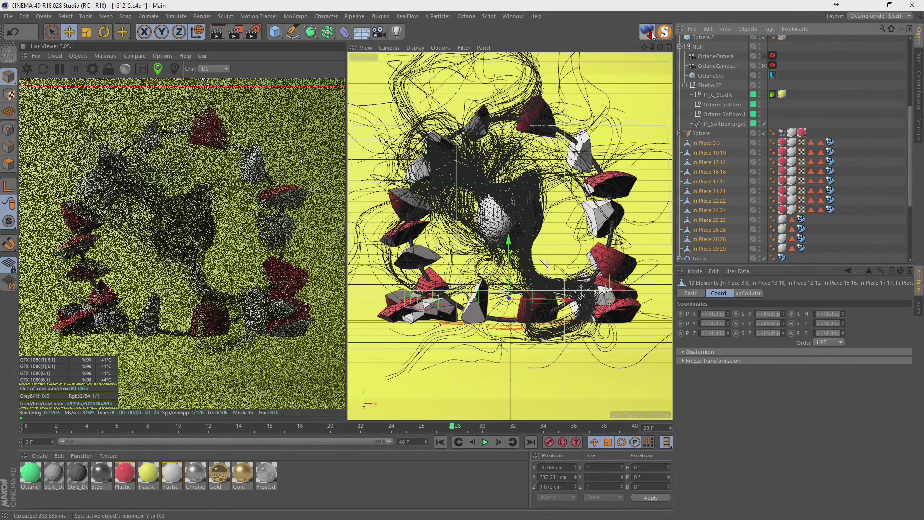
click(698, 47)
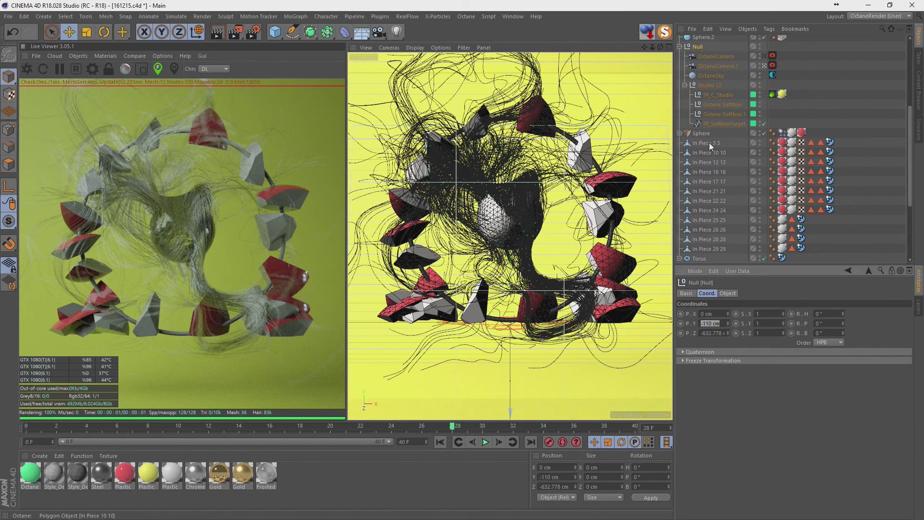
click(709, 143)
shift+click(705, 248)
click(714, 324)
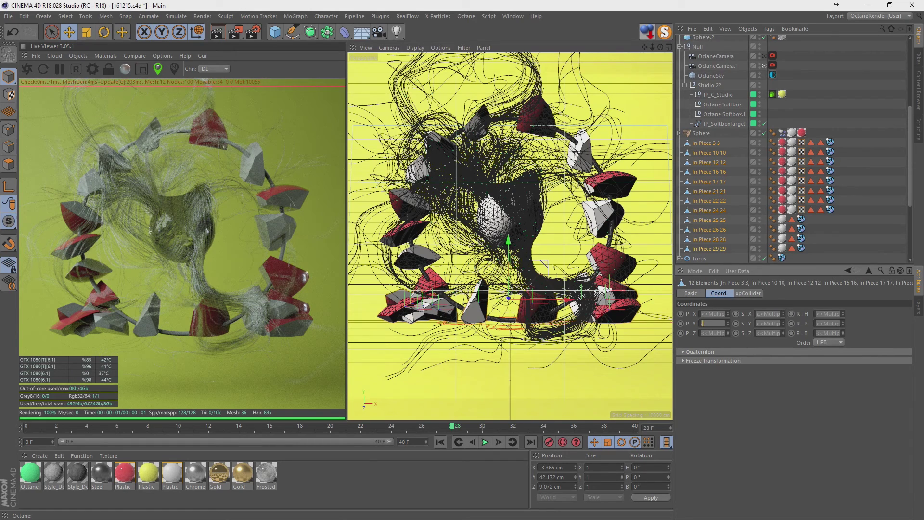
text(-110)
key(Return)
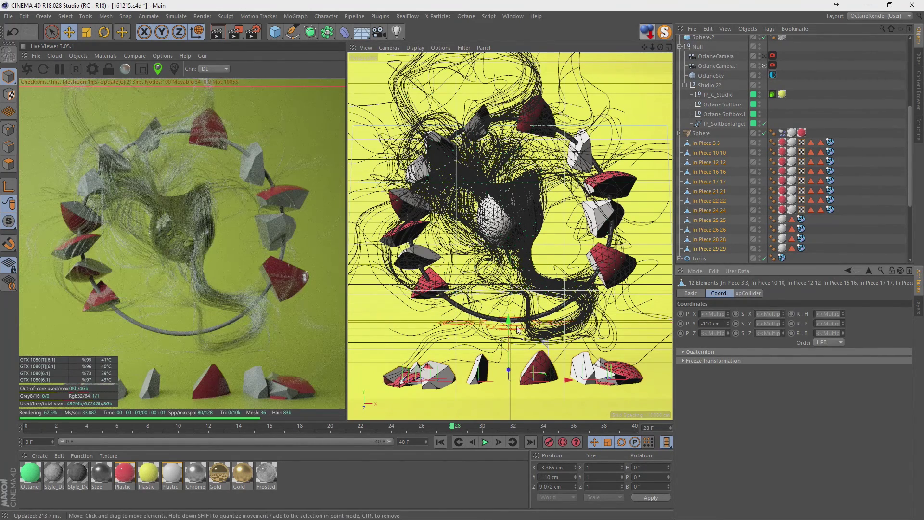
click(708, 142)
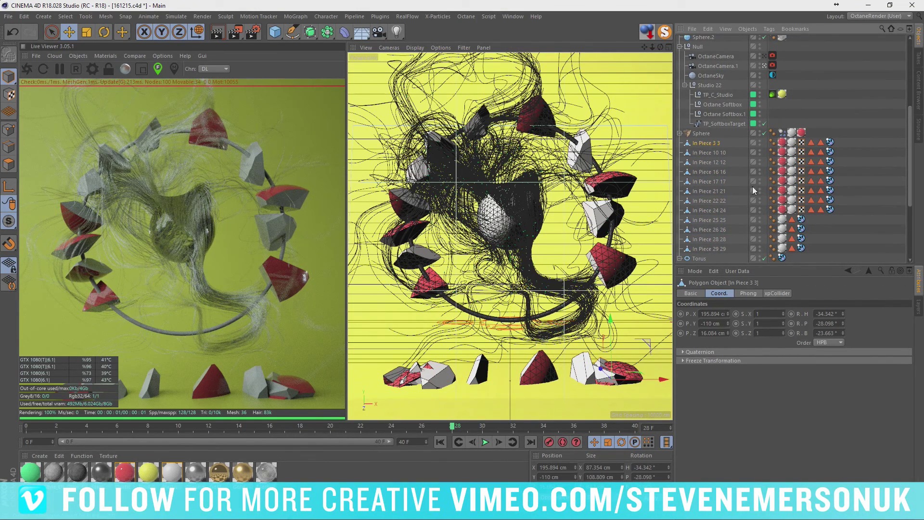
key(ctrl+z)
key(ctrl+z)
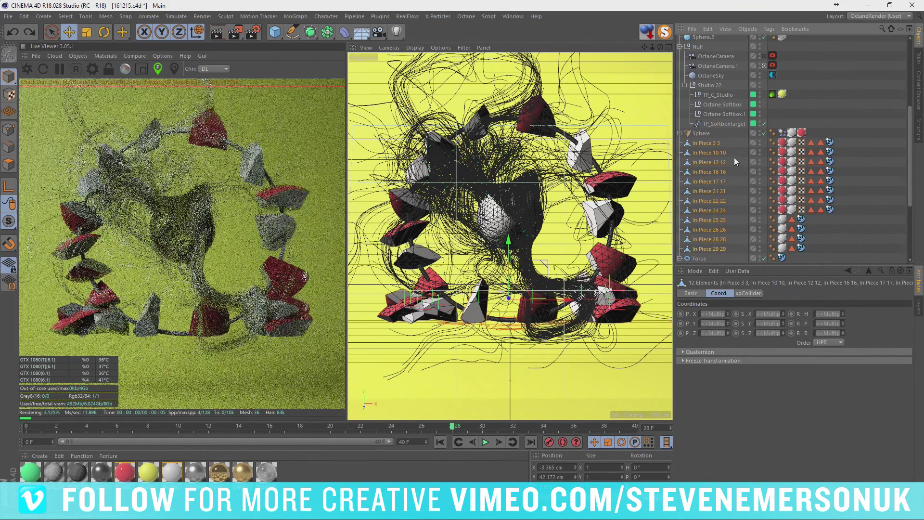
click(708, 142)
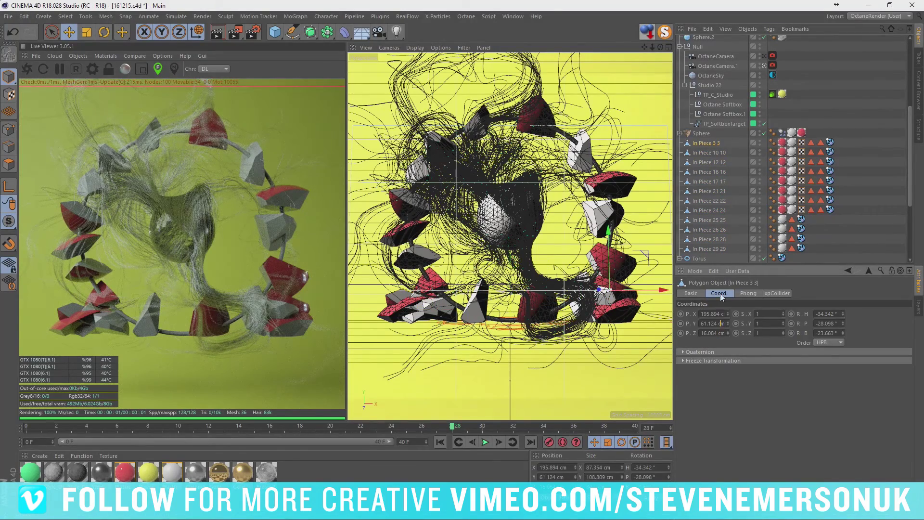
Group the selected pieces under a new null and set its Y to -110 cm
key(alt+g)
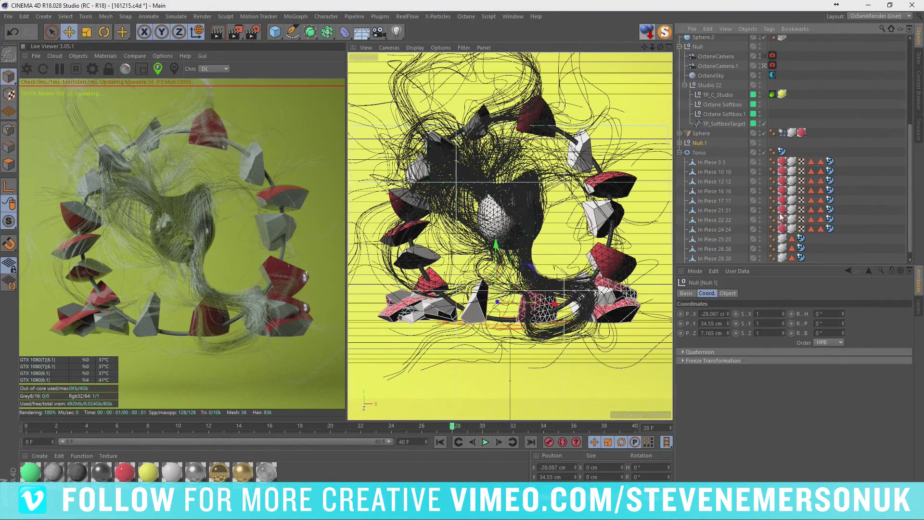
click(715, 324)
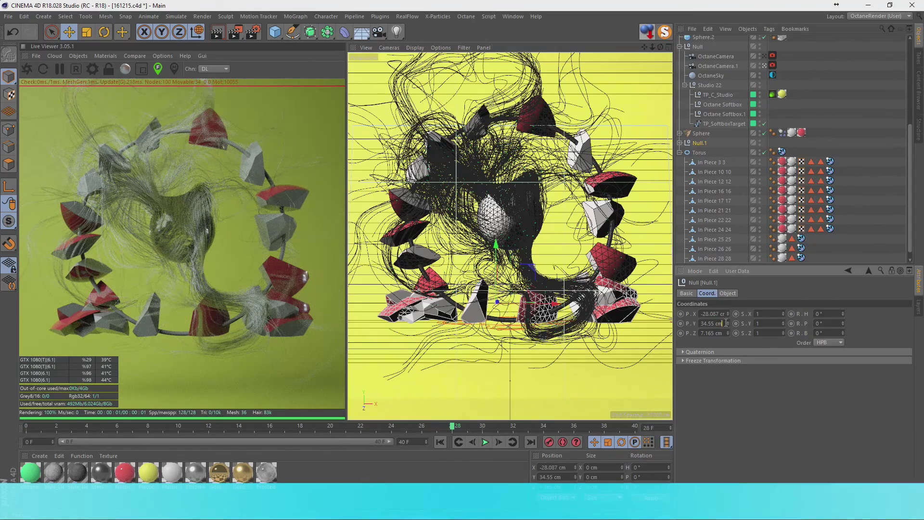
text(-110 cm)
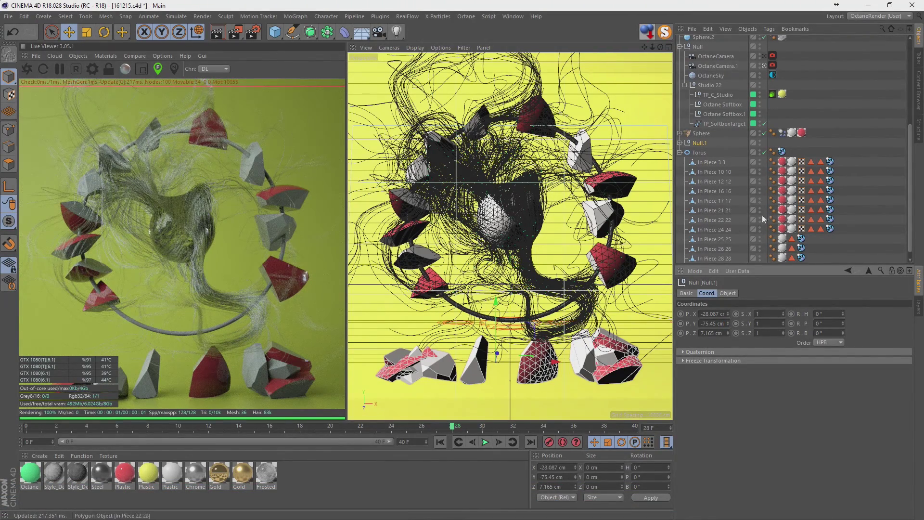
Reselect In Piece 3 3 through 29 29, try a 0.5 scale, then undo it
click(773, 195)
click(712, 165)
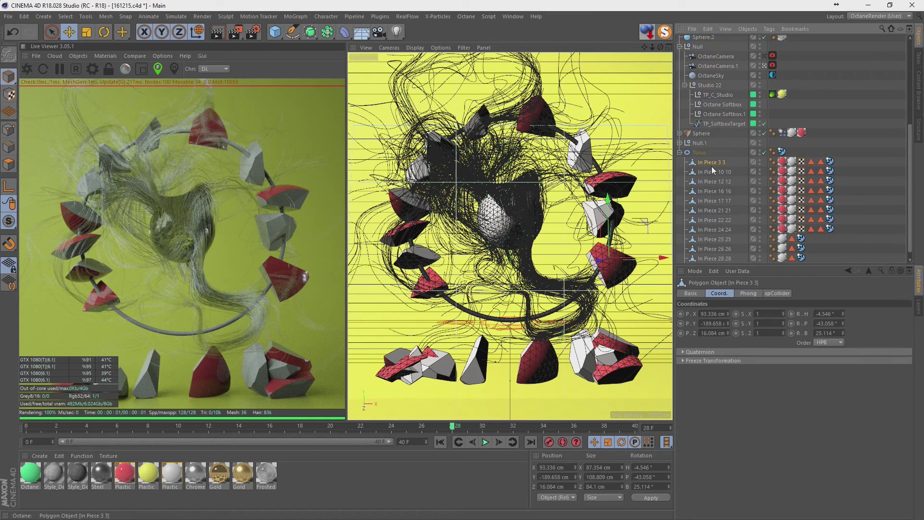
scroll(715, 255, down, 1)
shift+click(716, 259)
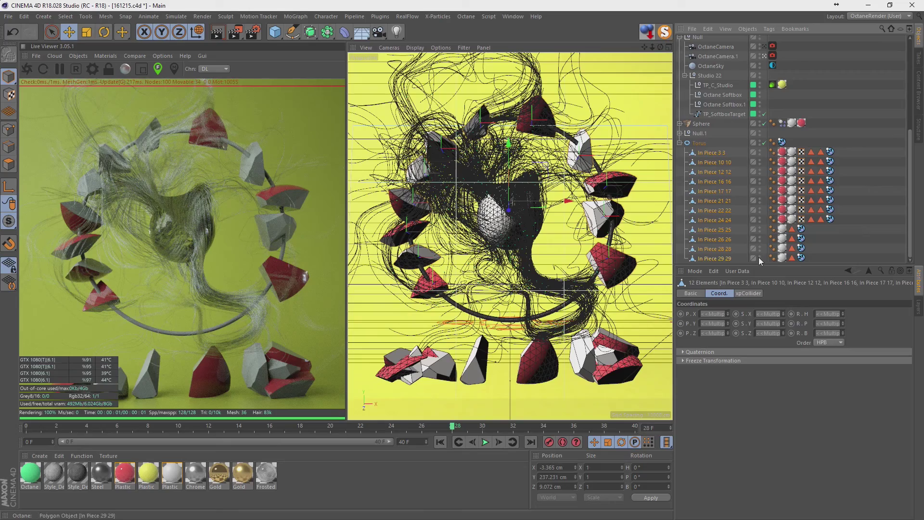
click(770, 314)
text(0.5)
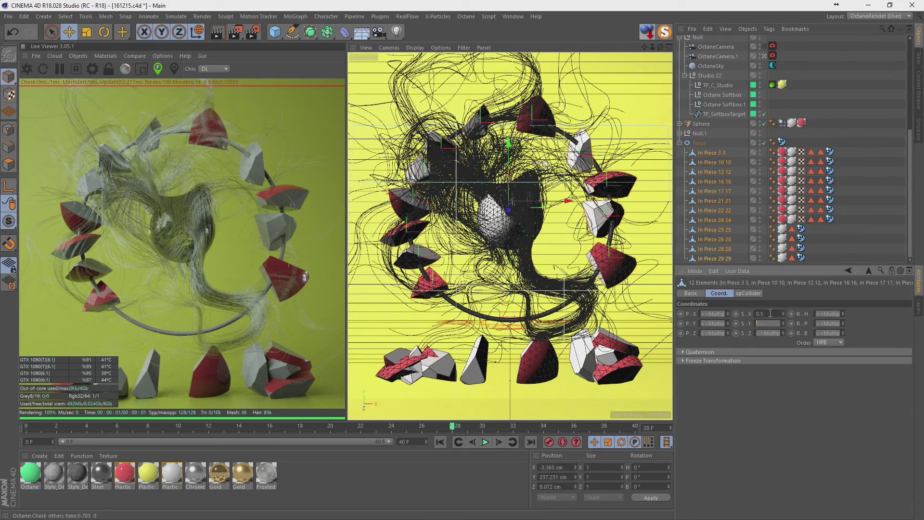
key(Return)
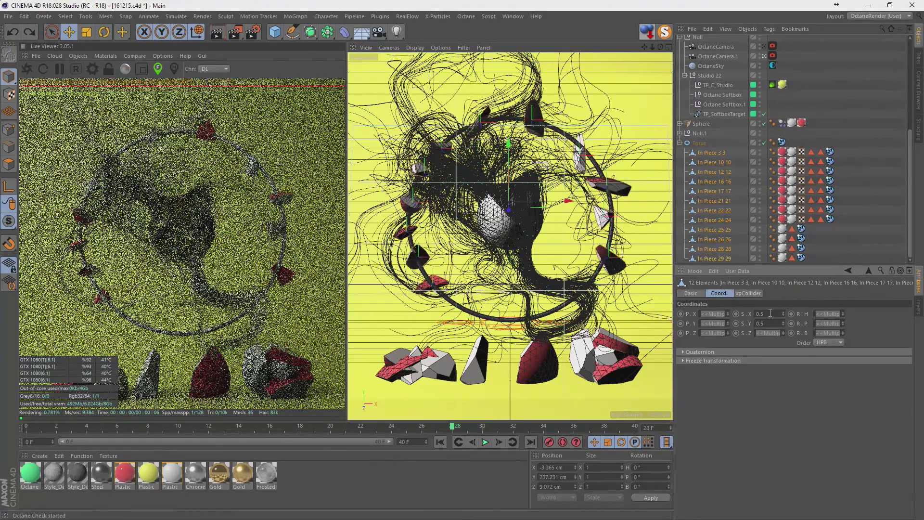
key(ctrl+z)
Scale Null.1 to 0.7, parent the In Piece objects under it, and set Y to -110 cm
click(700, 134)
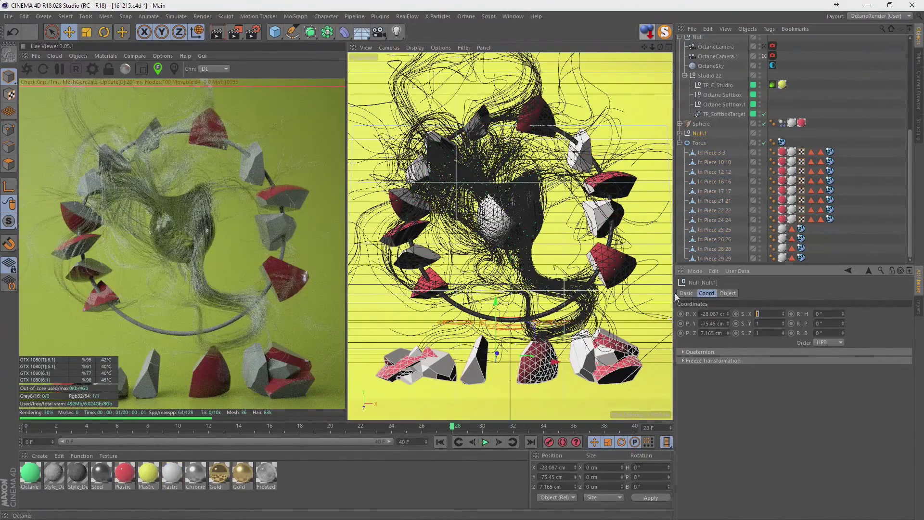
key(Return)
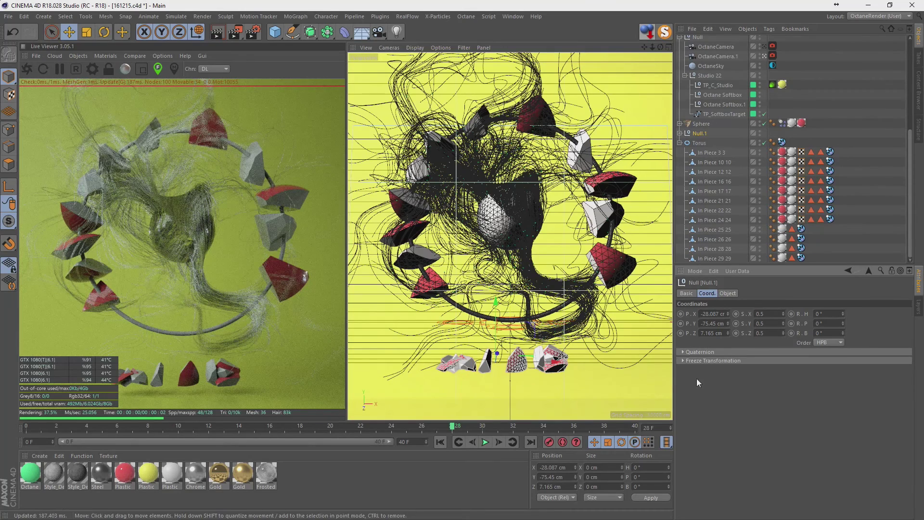
text(0.7)
key(Return)
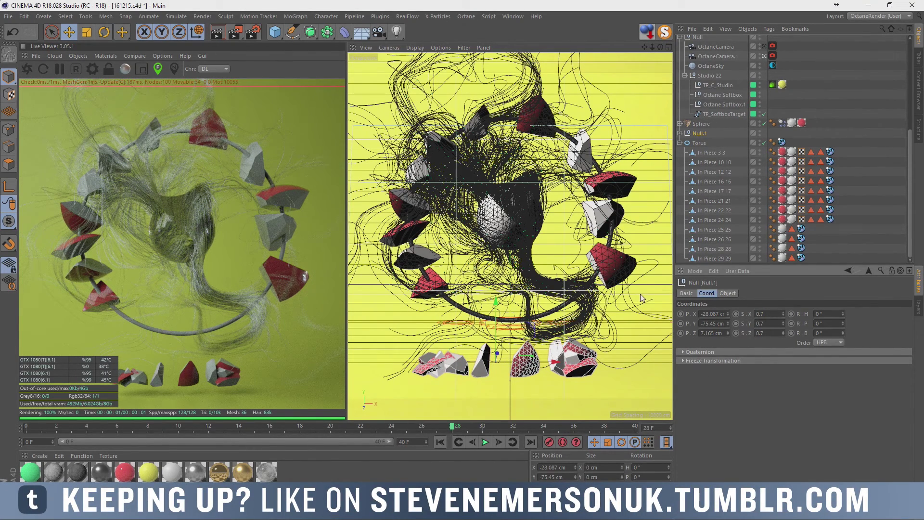
drag(718, 158, 700, 133)
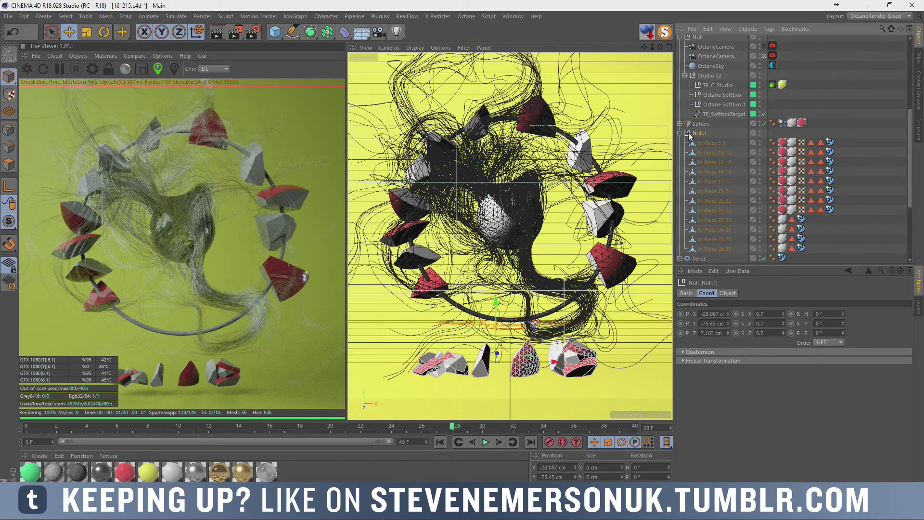
click(714, 323)
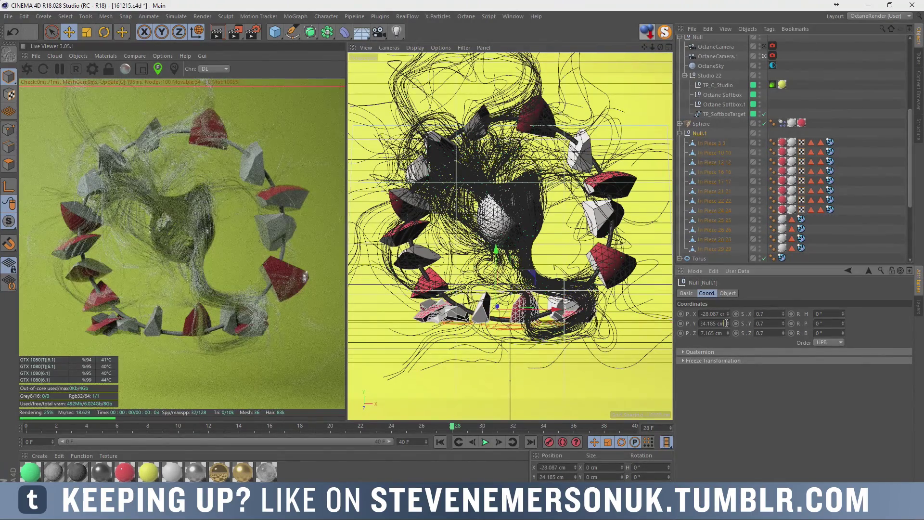
text(-110 cm)
key(Return)
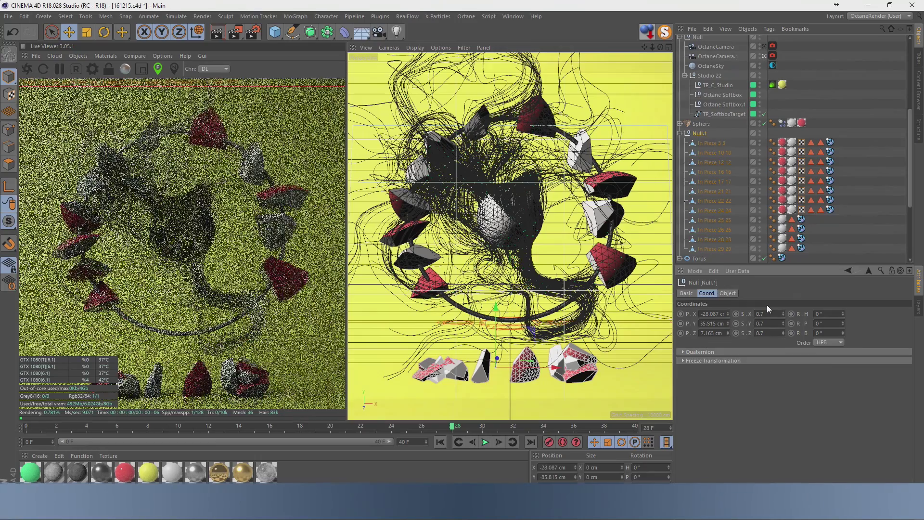
Move and rotate In Piece 3 3 to the far right; move In Piece 16 16 far left
click(582, 358)
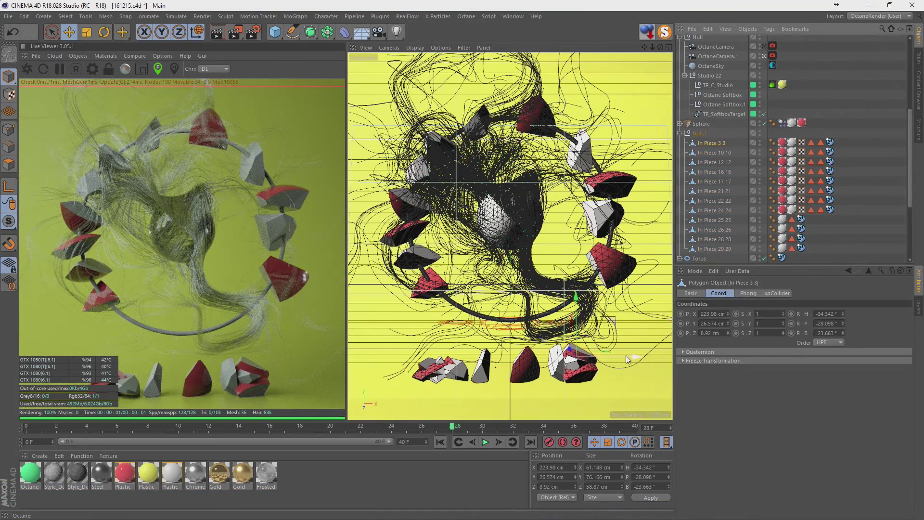
mouse_move(628, 356)
mouse_down()
mouse_move(660, 356)
mouse_move(648, 371)
mouse_up()
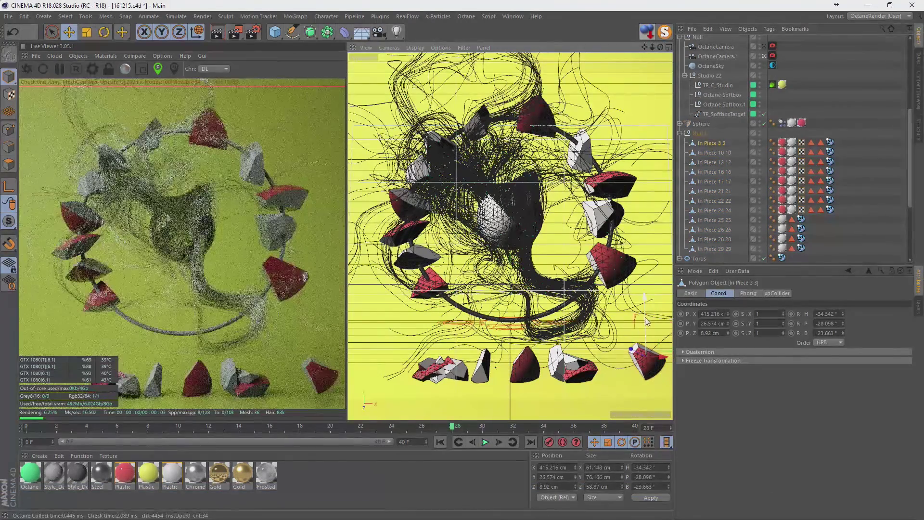
key(r)
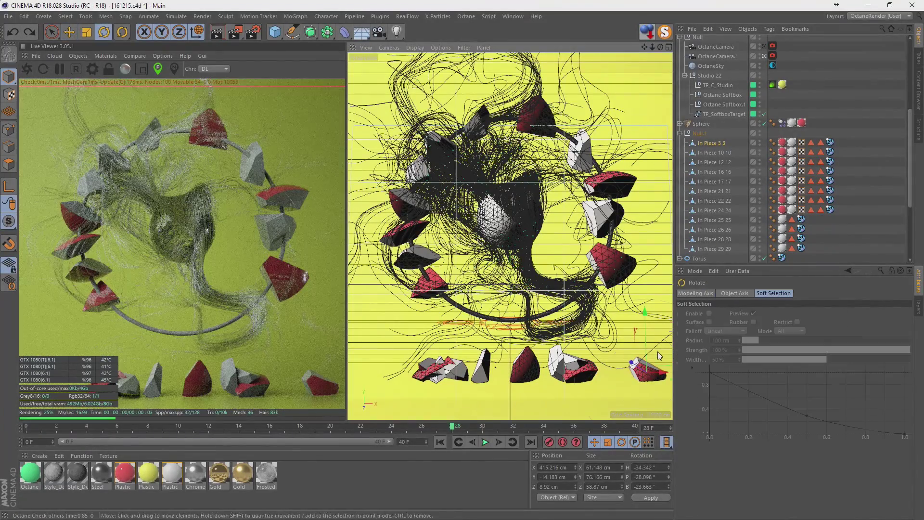
drag(620, 348, 603, 383)
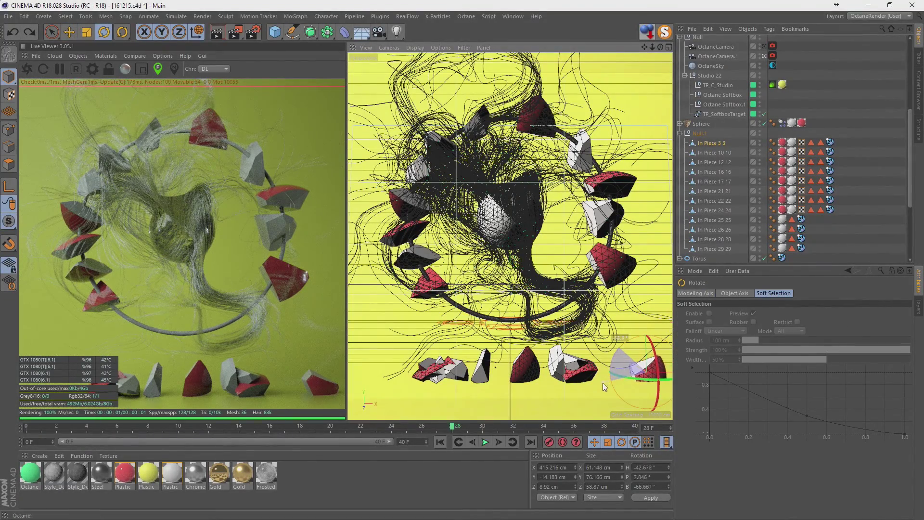
click(583, 371)
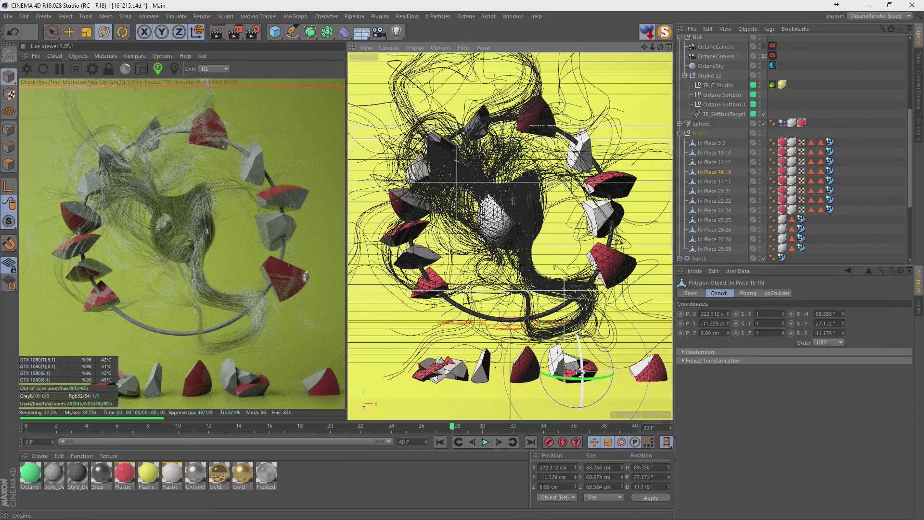
key(e)
drag(617, 369, 447, 373)
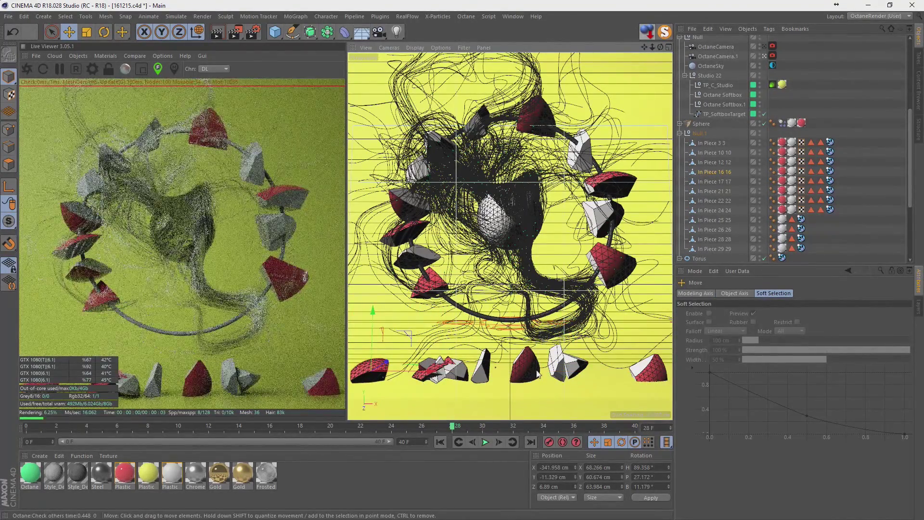
Shift In Piece 25 25 left, and turn In Piece 28 28 about -140° and lower it
click(566, 368)
drag(565, 368, 492, 367)
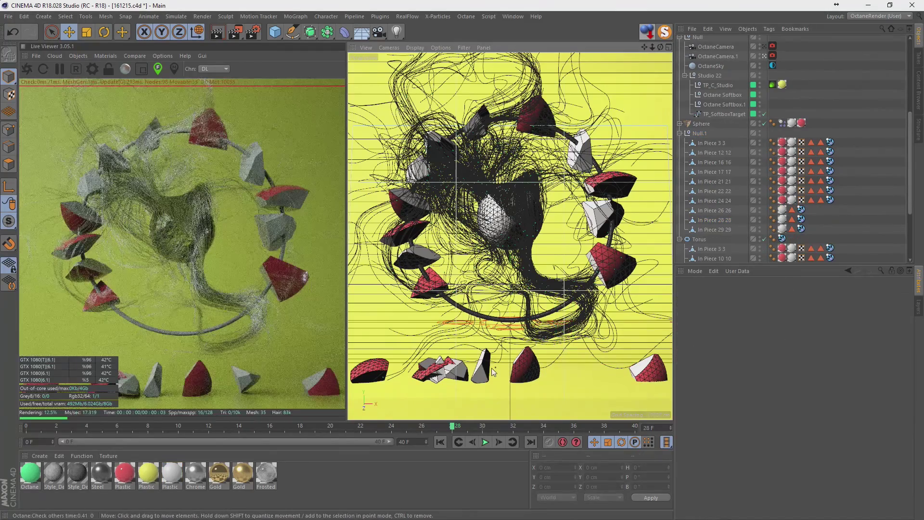
click(517, 373)
key(r)
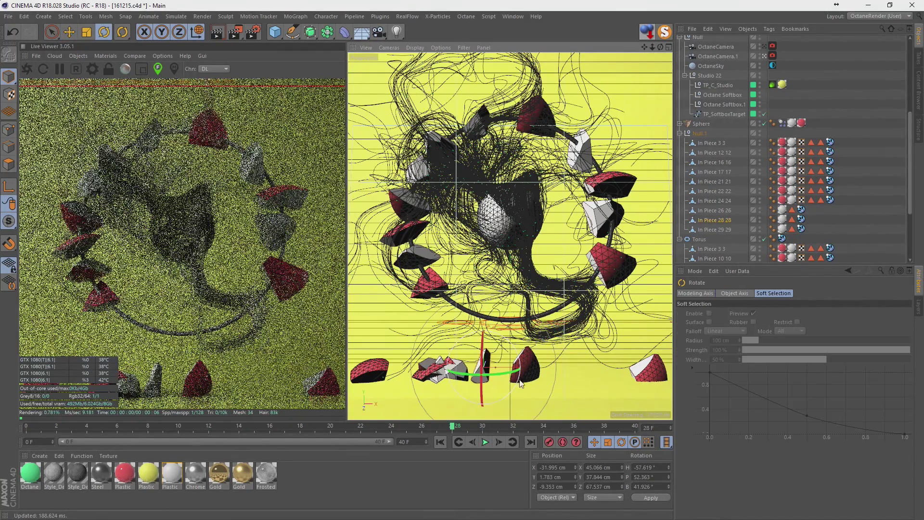
drag(510, 366, 454, 284)
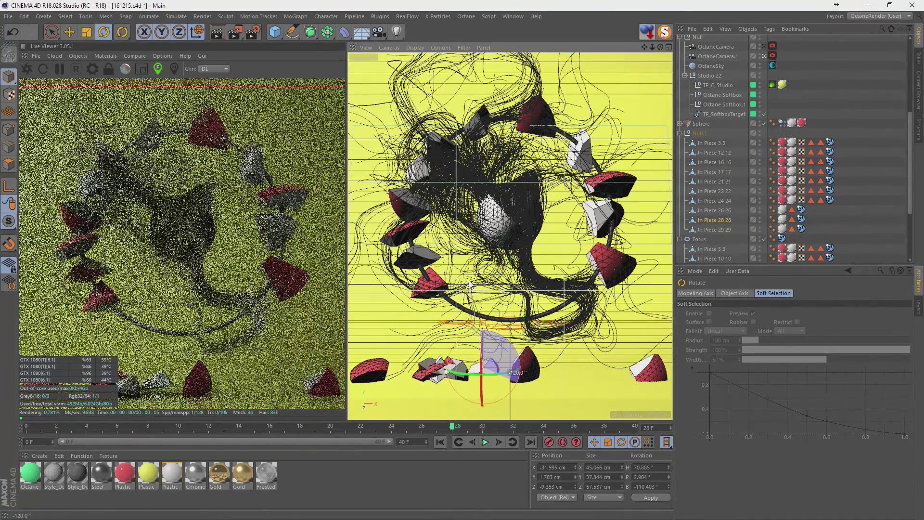
key(e)
drag(483, 328, 489, 340)
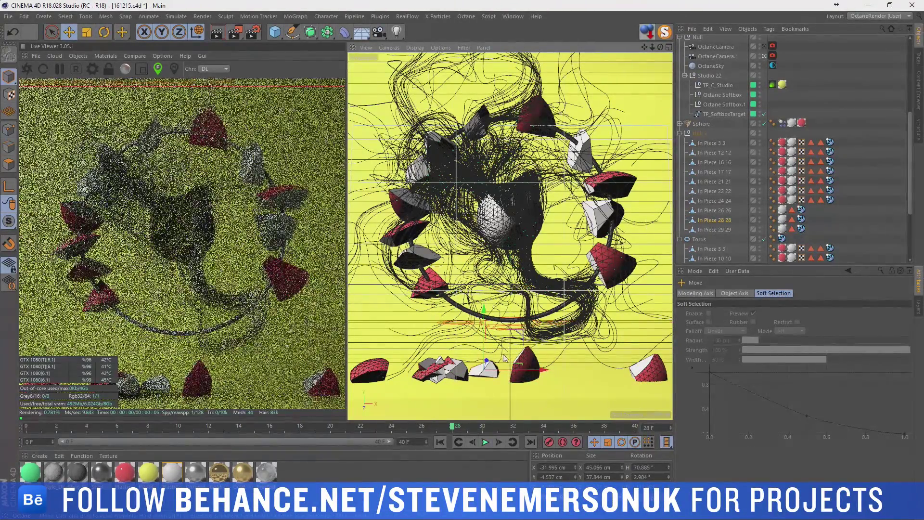
Reposition In Piece 12 12, 21 21, 29 29 and 22 22 across the floor
click(444, 370)
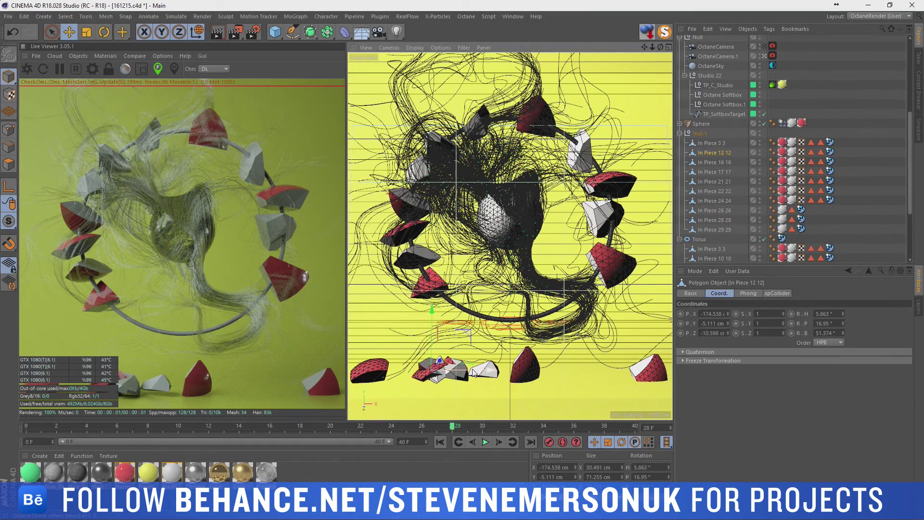
drag(472, 369, 614, 369)
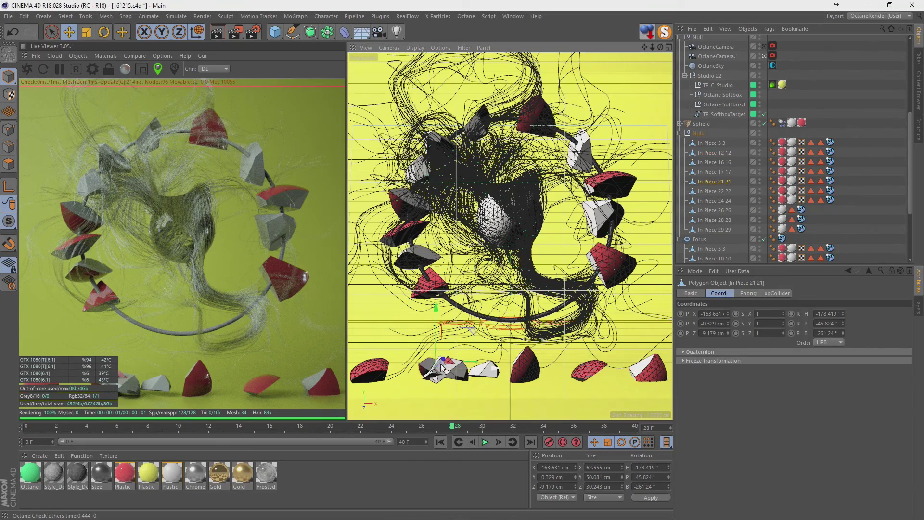
drag(438, 366, 566, 367)
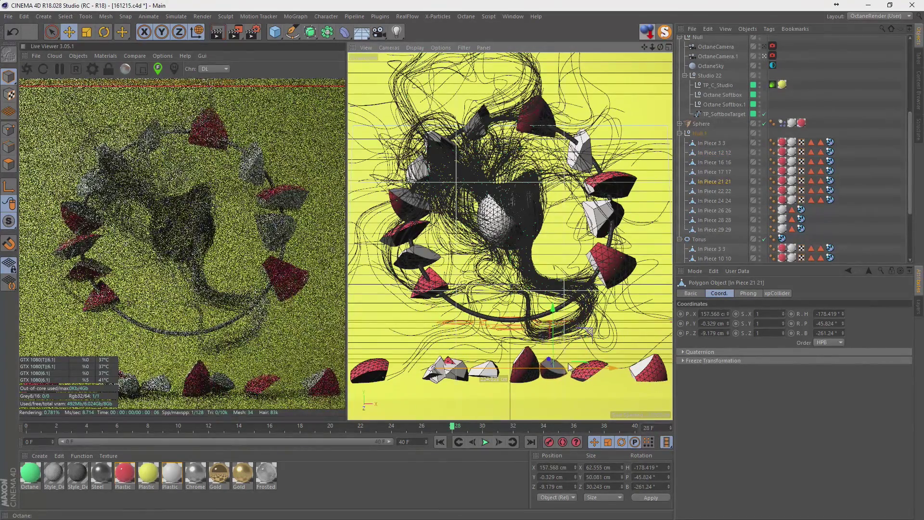
click(438, 369)
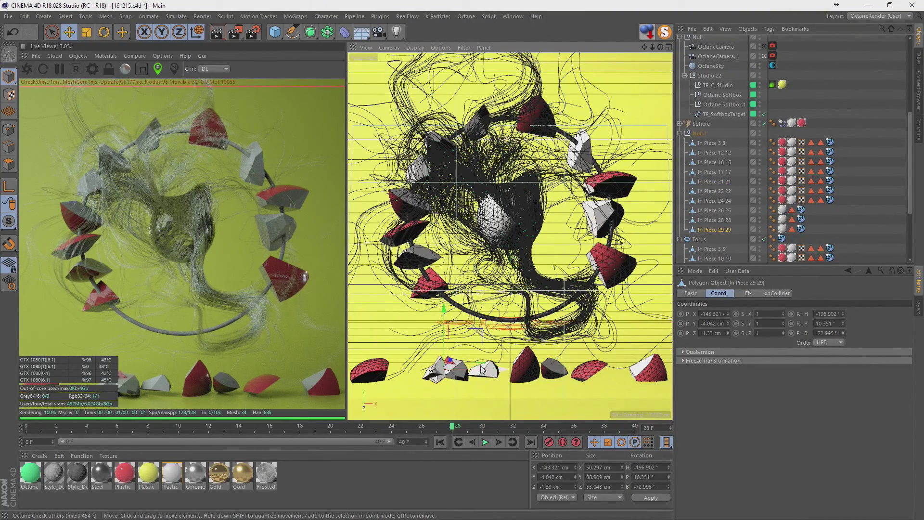
mouse_move(477, 367)
mouse_down()
mouse_move(410, 395)
mouse_move(406, 386)
mouse_move(549, 371)
mouse_up()
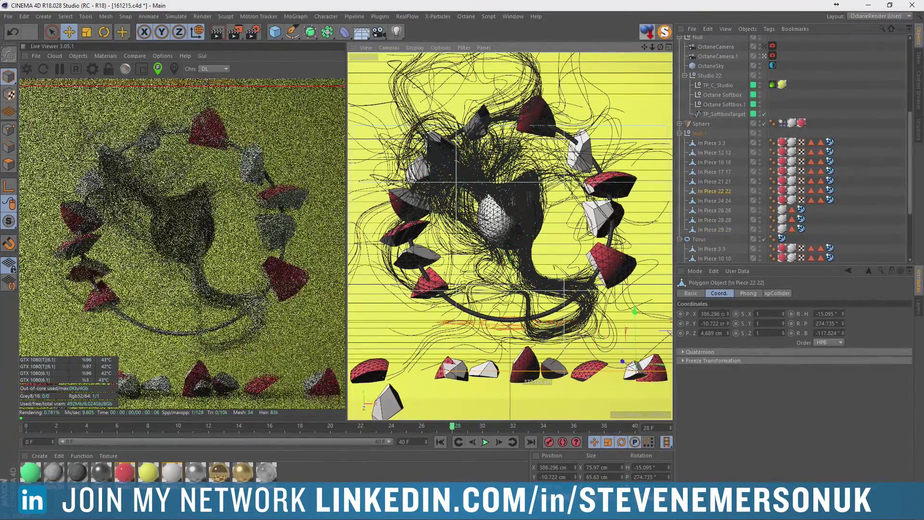
mouse_move(606, 377)
mouse_down()
mouse_move(625, 393)
mouse_move(606, 393)
mouse_up()
Undo and redo, delete the In Piece 26 26 fragment, and pick the red floor piece
click(455, 370)
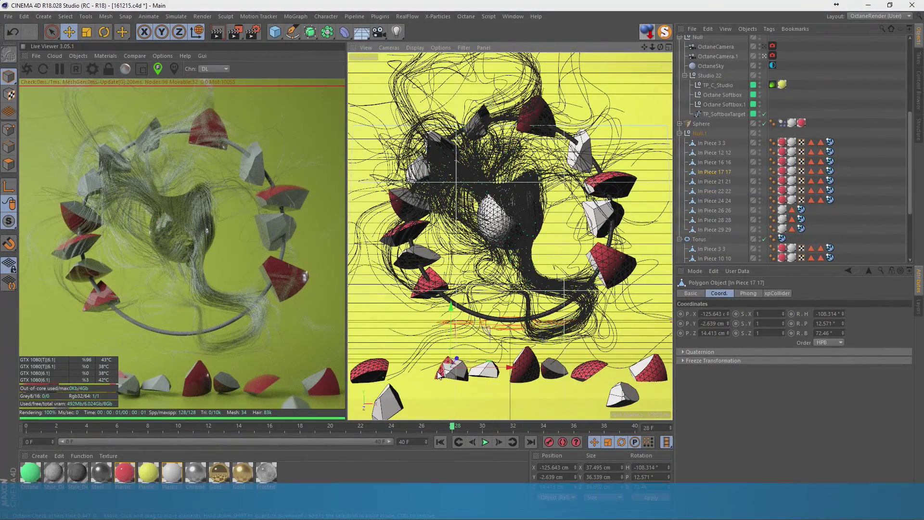
key(ctrl+z)
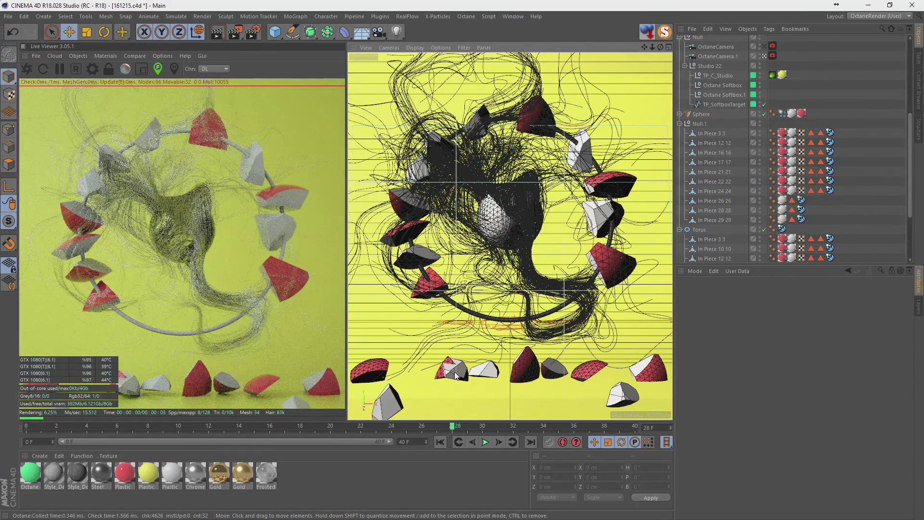
key(ctrl+y)
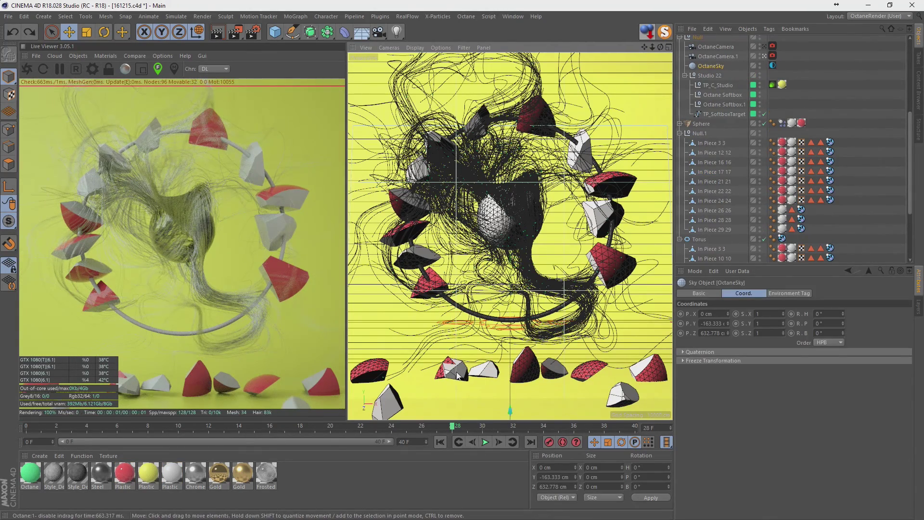
key(Delete)
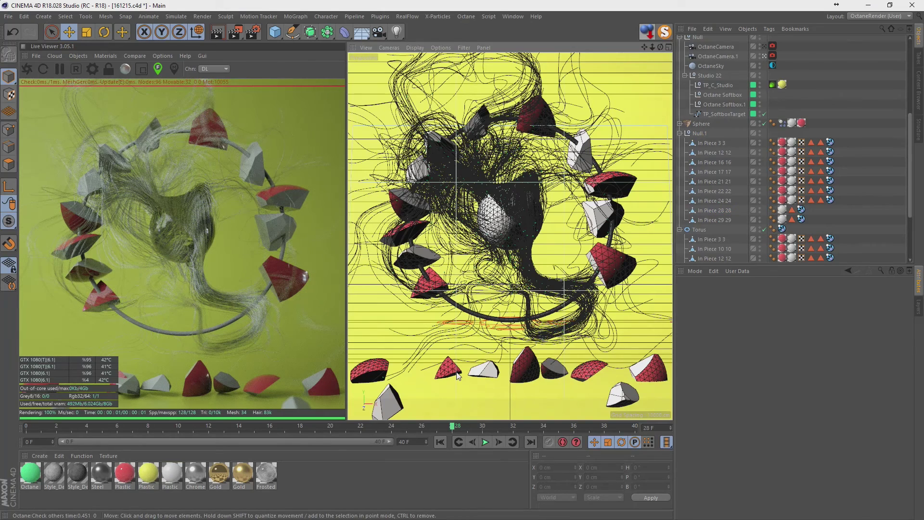
click(449, 373)
key(Delete)
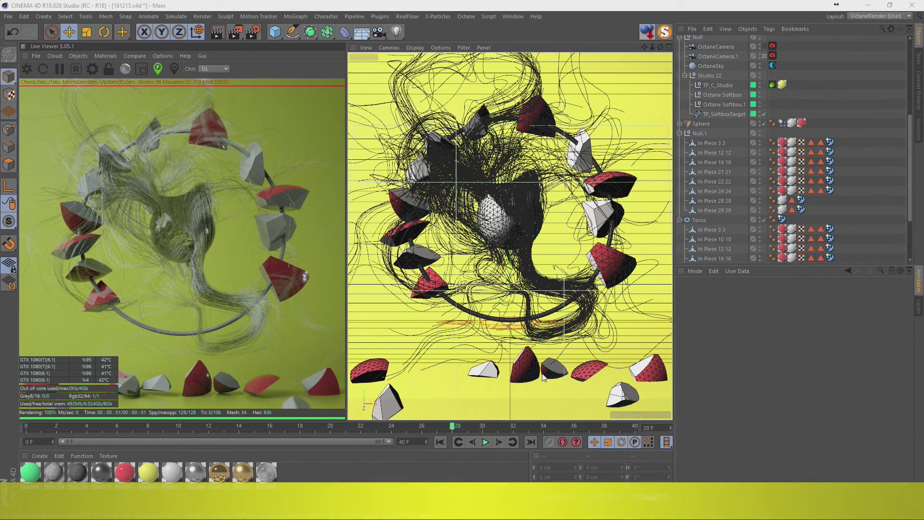
Lower the floor-pieces group by setting its Y position to -110
click(701, 135)
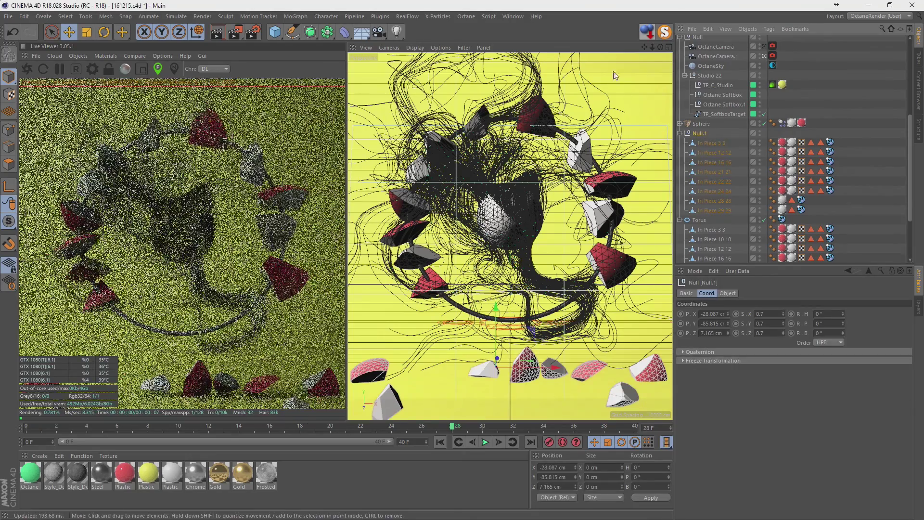
click(715, 146)
shift+click(714, 210)
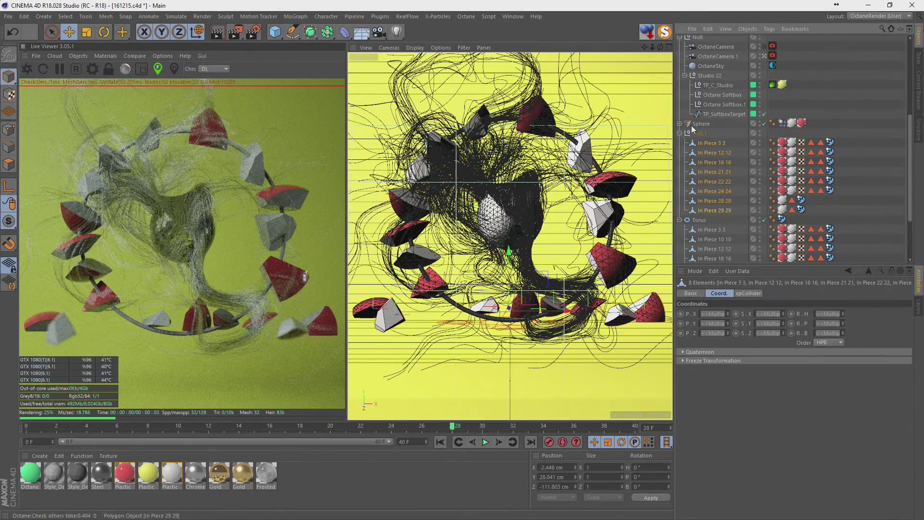
click(645, 32)
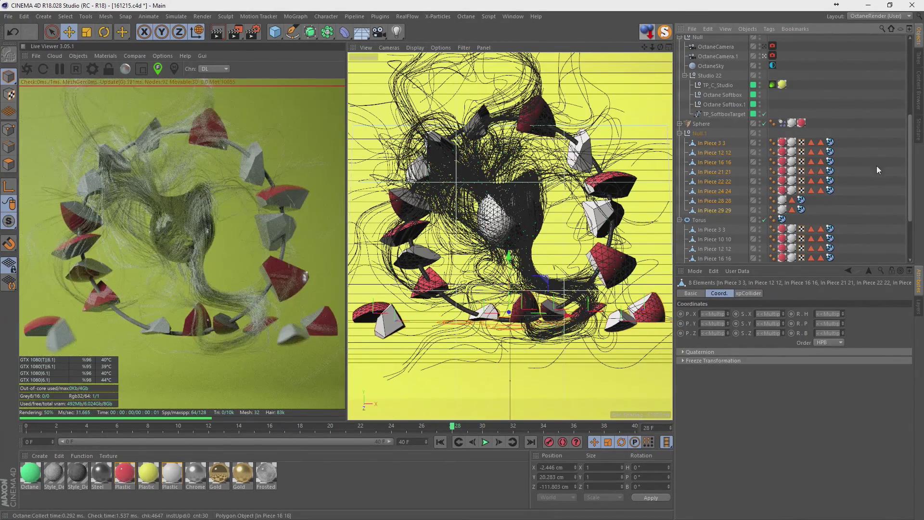
click(701, 134)
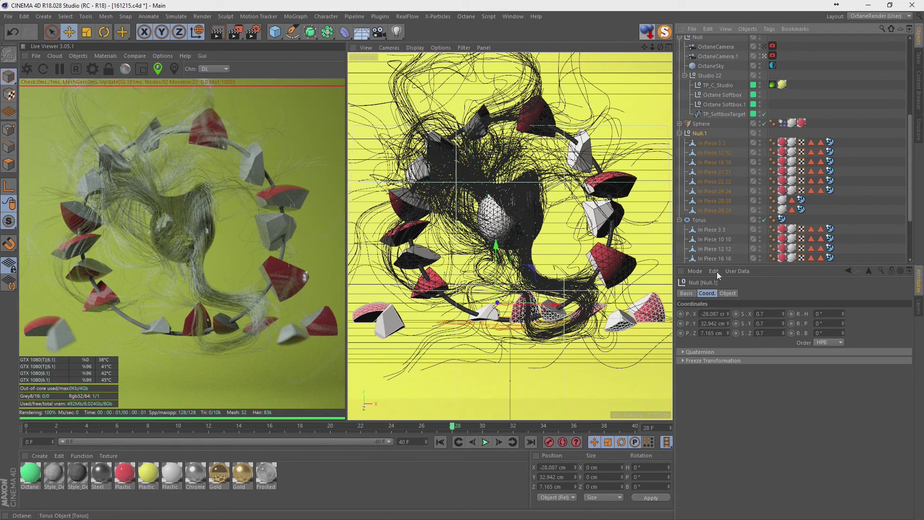
click(726, 324)
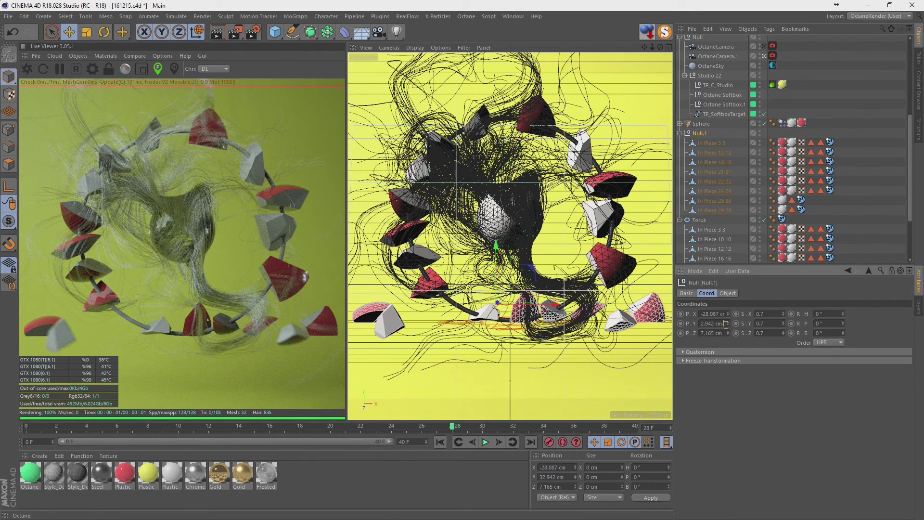
text(-110)
key(Return)
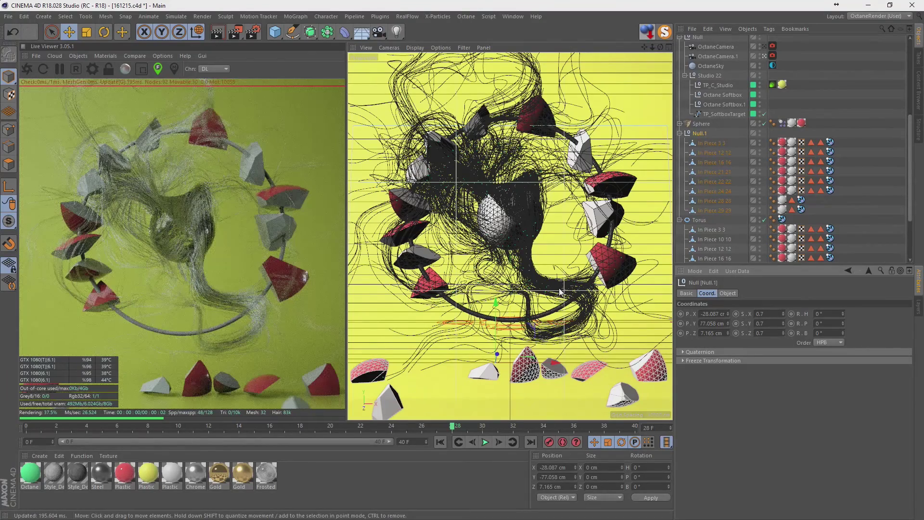
Delete In Piece 12 12, then move, tilt and drop In Piece 21 21 to the floor
click(859, 214)
click(591, 368)
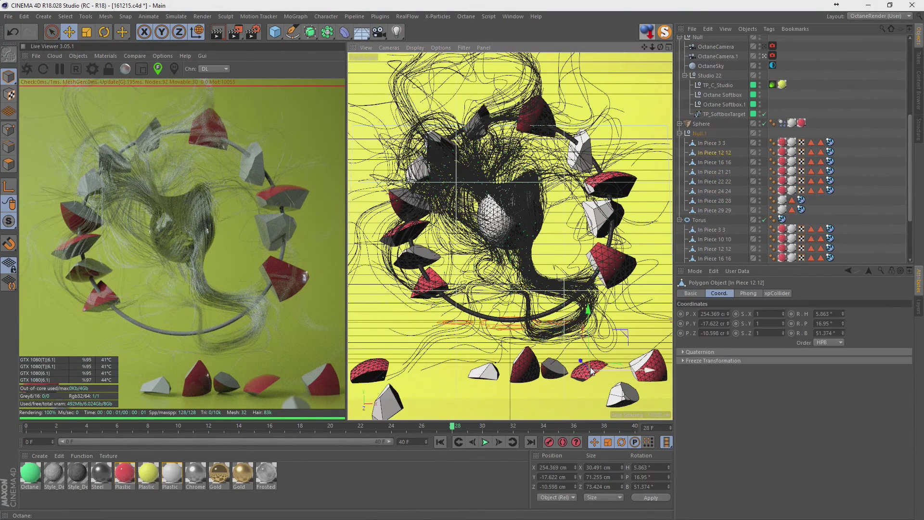
key(Delete)
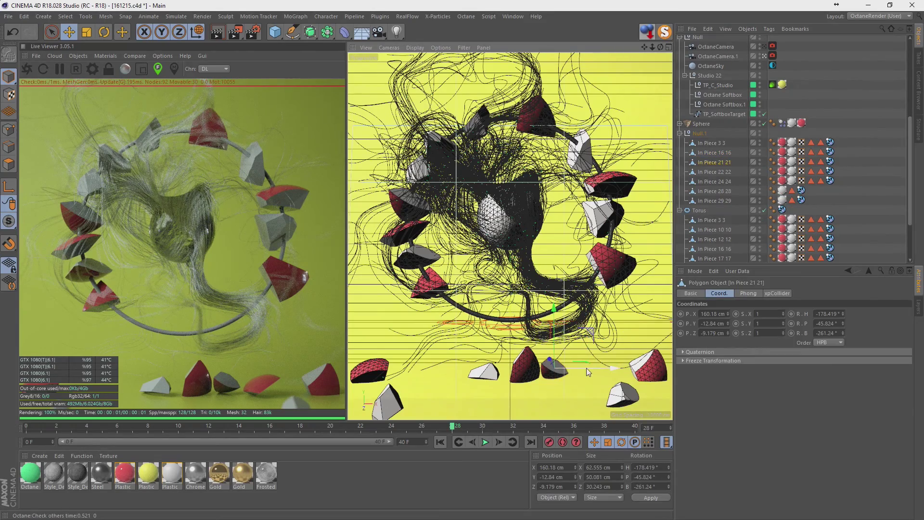
mouse_move(583, 362)
mouse_down()
mouse_move(533, 390)
mouse_move(615, 339)
mouse_move(609, 360)
mouse_move(621, 351)
mouse_up()
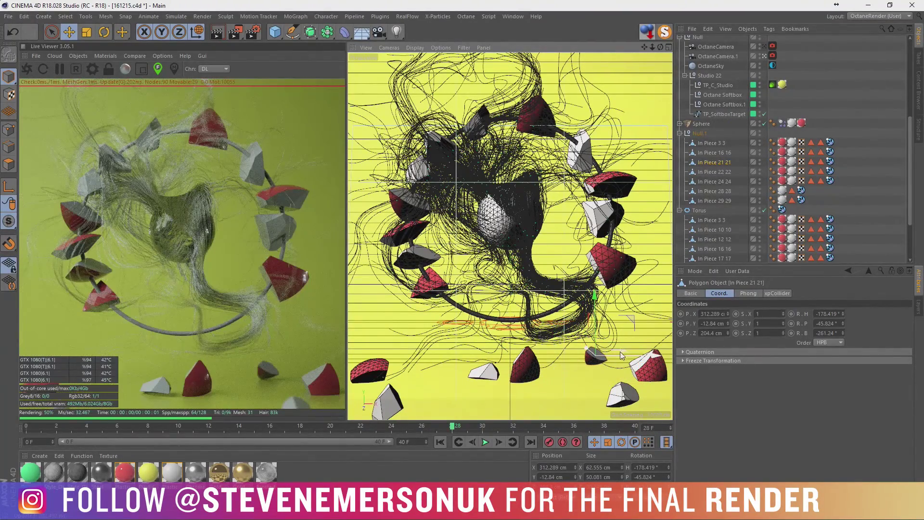
key(r)
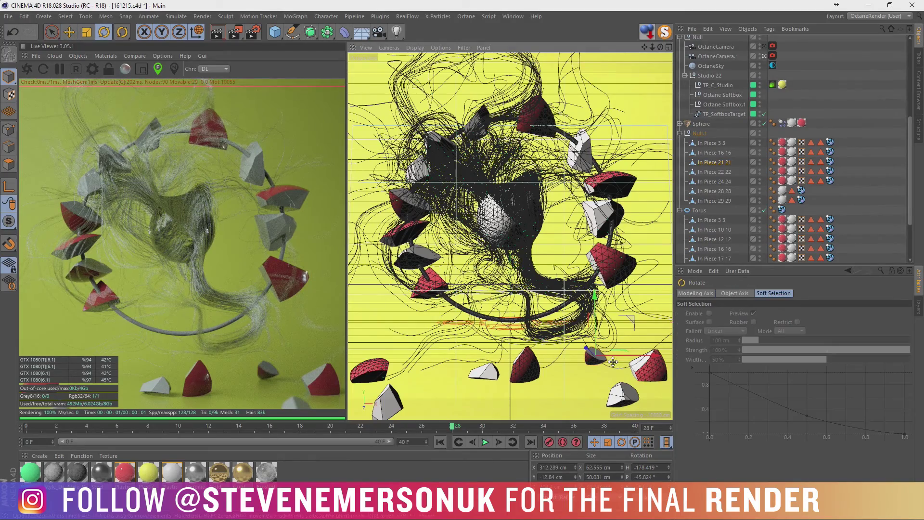
mouse_move(614, 362)
mouse_down()
mouse_move(614, 401)
mouse_move(634, 335)
mouse_move(626, 343)
mouse_move(649, 364)
mouse_up()
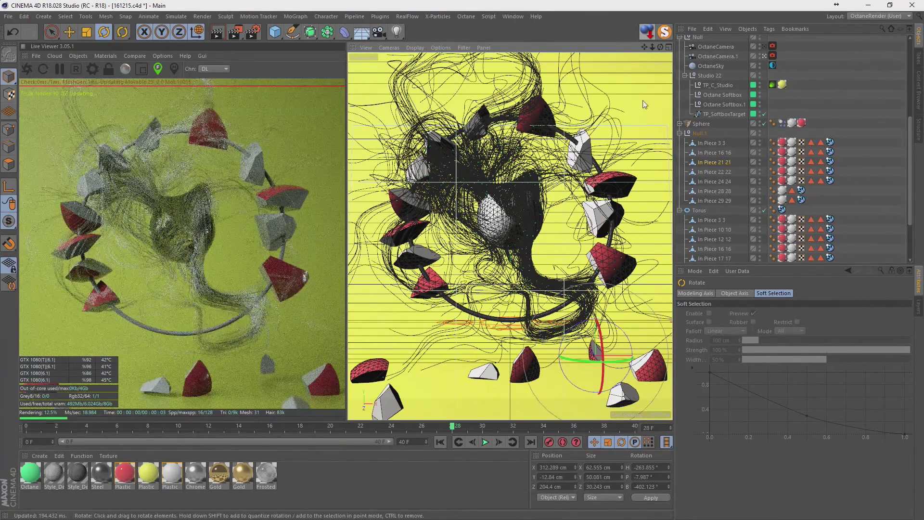
click(660, 48)
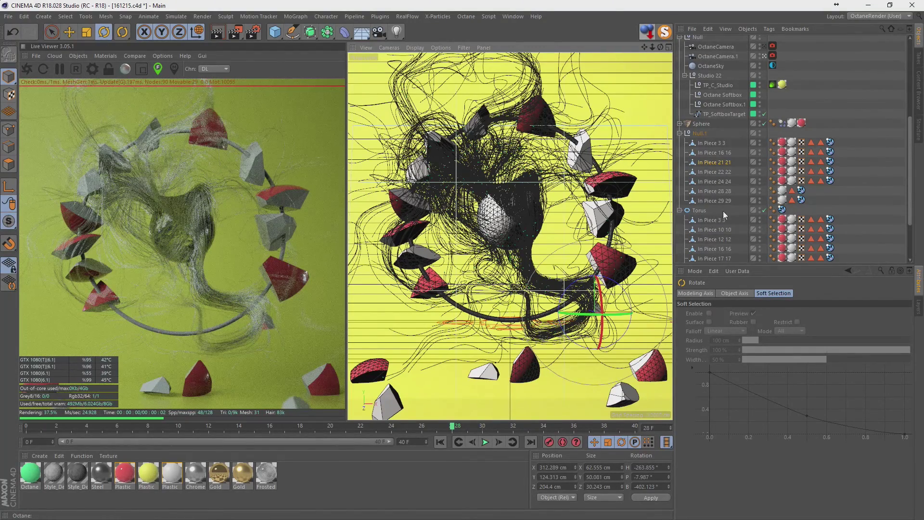
Adjust In Piece 21 21's height and lower it onto the floor in the side view
click(717, 161)
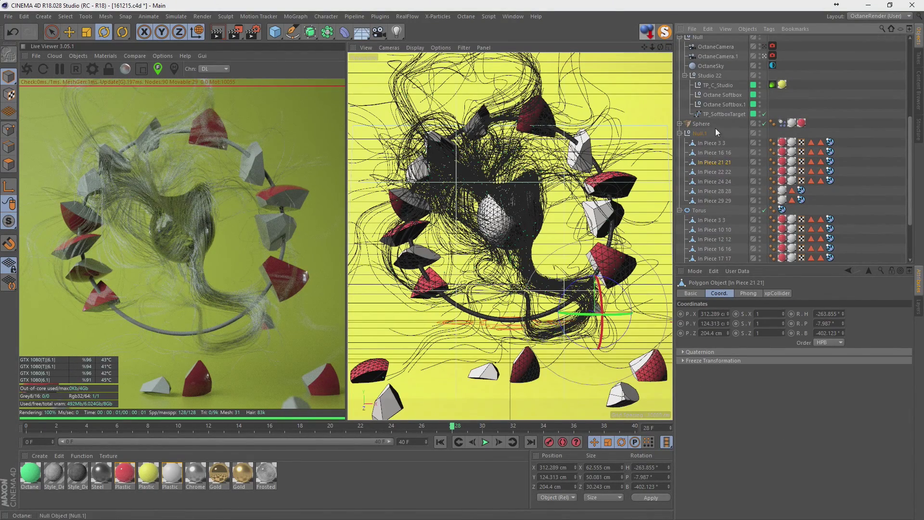
click(710, 324)
key(Delete)
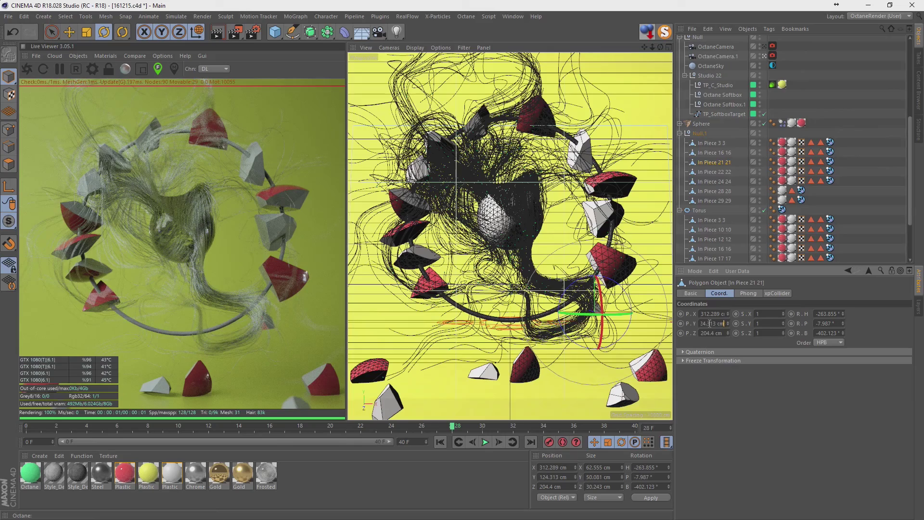
key(Return)
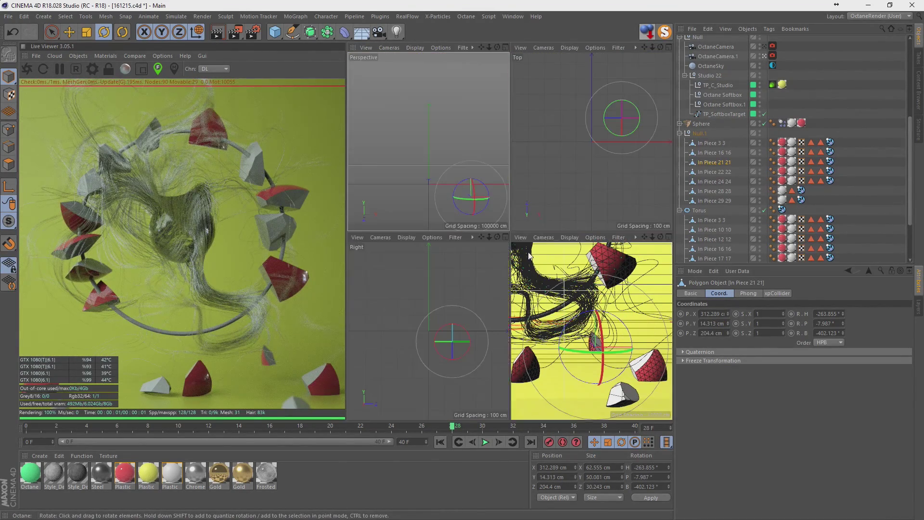
middle_click(553, 310)
middle_click(457, 314)
scroll(449, 324, up, 5)
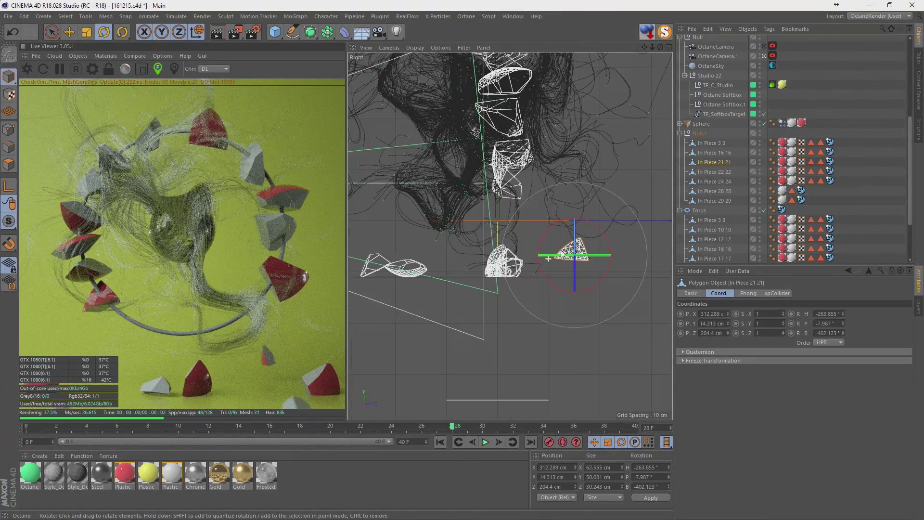
scroll(579, 222, up, 4)
key(e)
drag(576, 200, 575, 221)
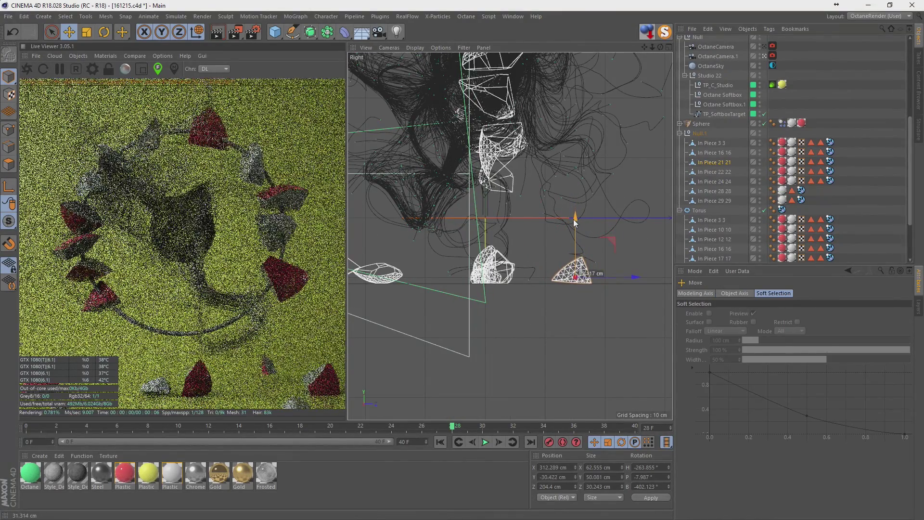
Return to the full perspective view and save the scene
middle_click(533, 261)
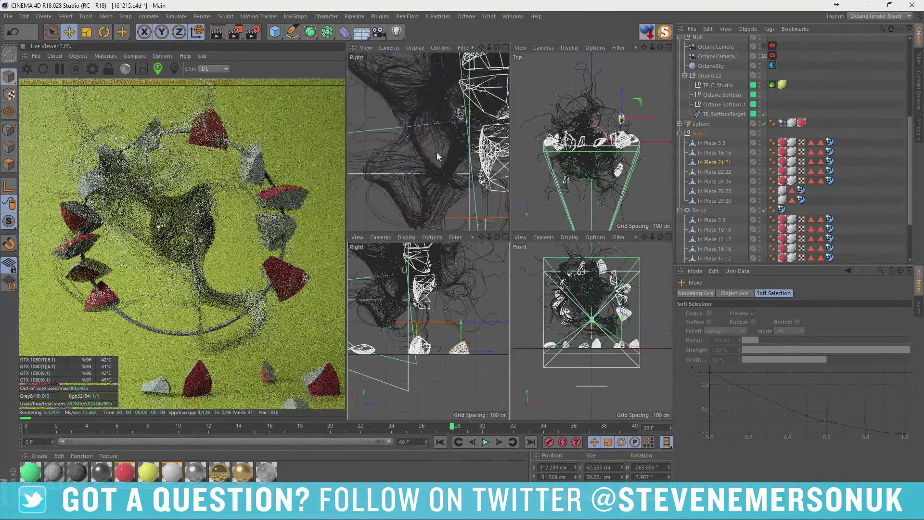
middle_click(437, 153)
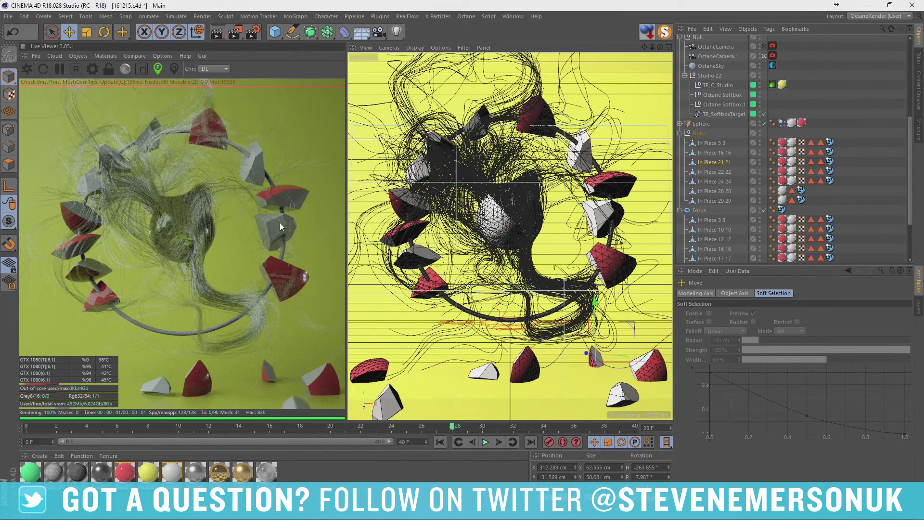
key(ctrl+s)
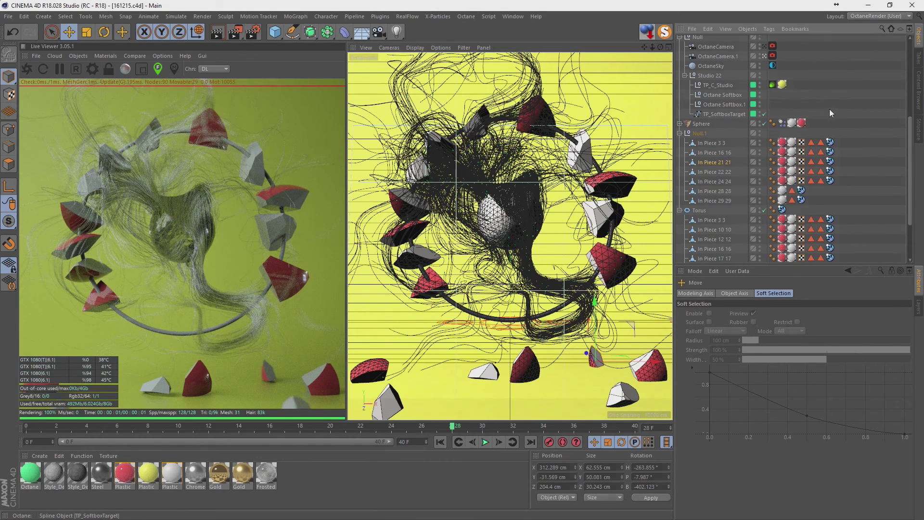
Tilt OctaneCamera.1 to 7° pitch and lower it to about Y 156.667 cm
click(715, 56)
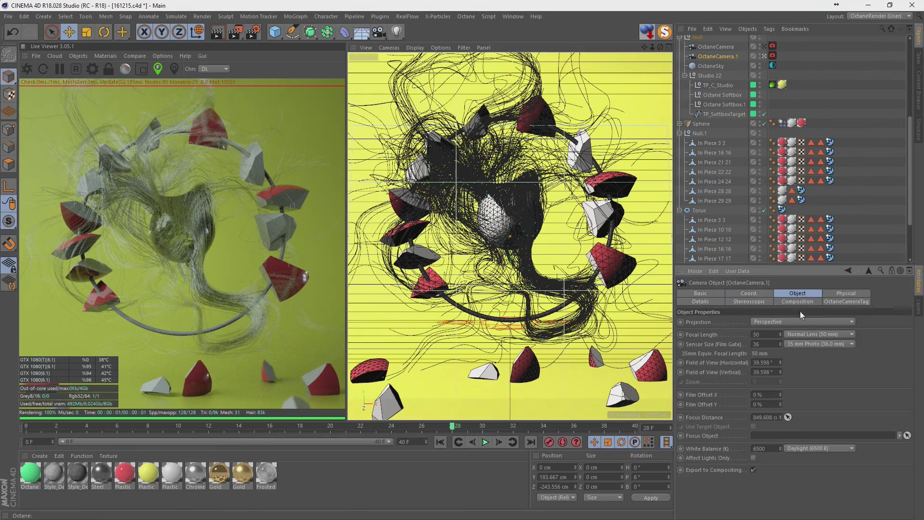
click(751, 293)
click(843, 330)
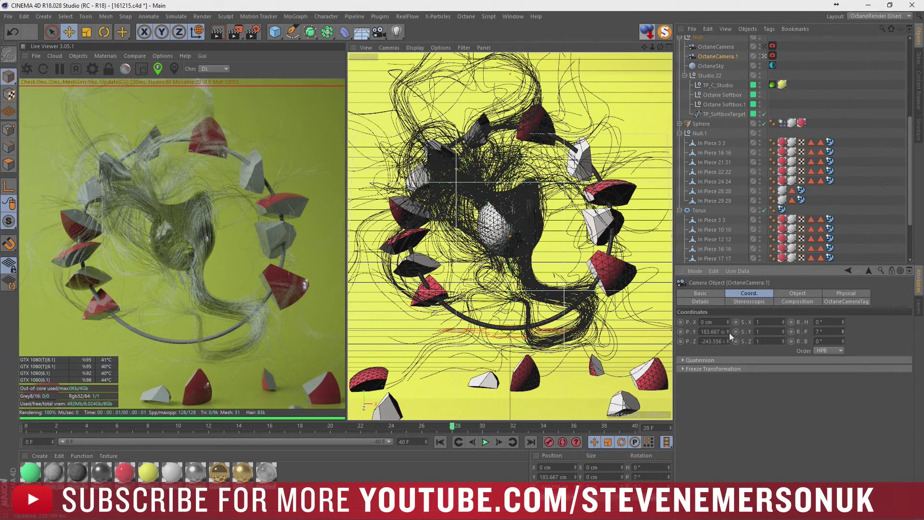
mouse_move(729, 333)
mouse_down()
mouse_move(729, 352)
mouse_move(693, 337)
mouse_up()
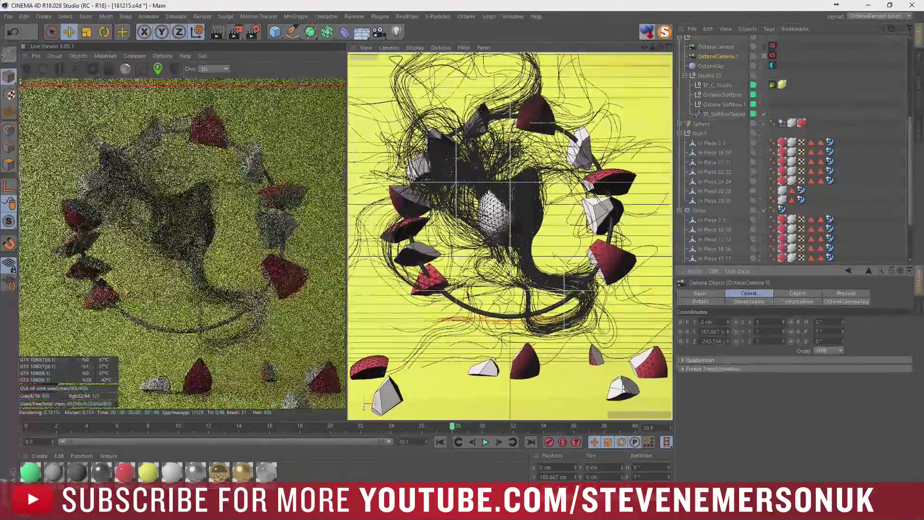
Save the scene and raise the environment Power to about 1.76
key(ctrl+s)
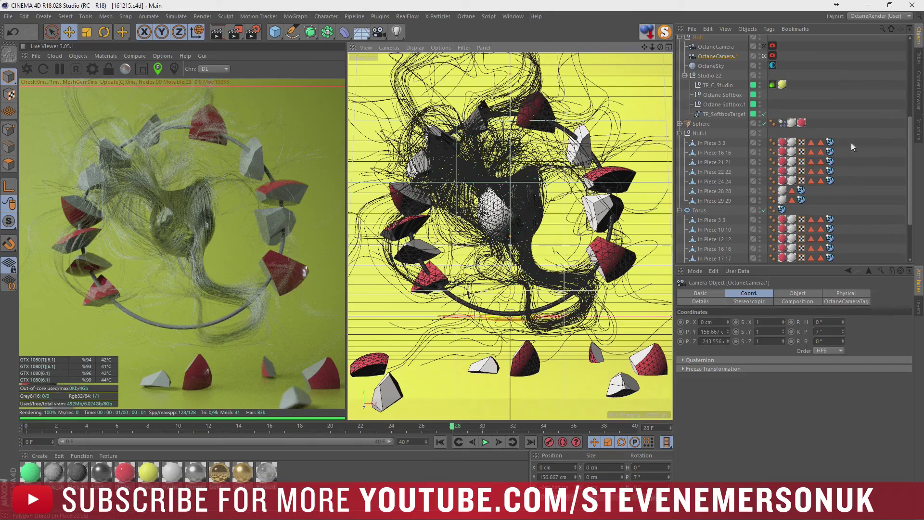
click(773, 65)
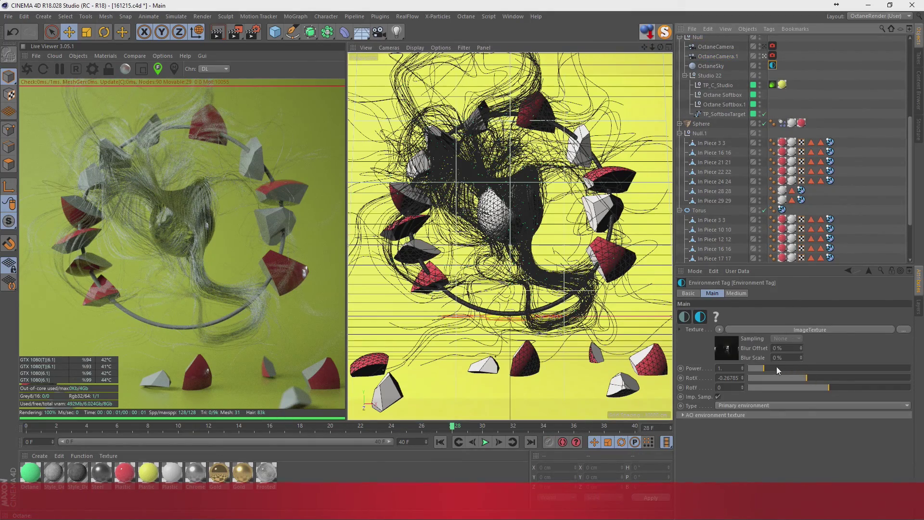
drag(775, 368, 776, 367)
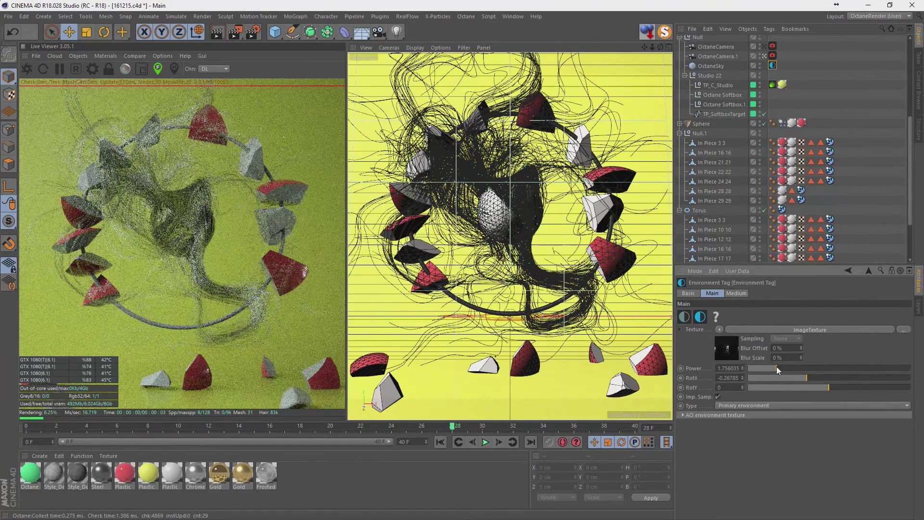
Pick the Octane camera's focus point on the hair strands and save the scene
click(772, 56)
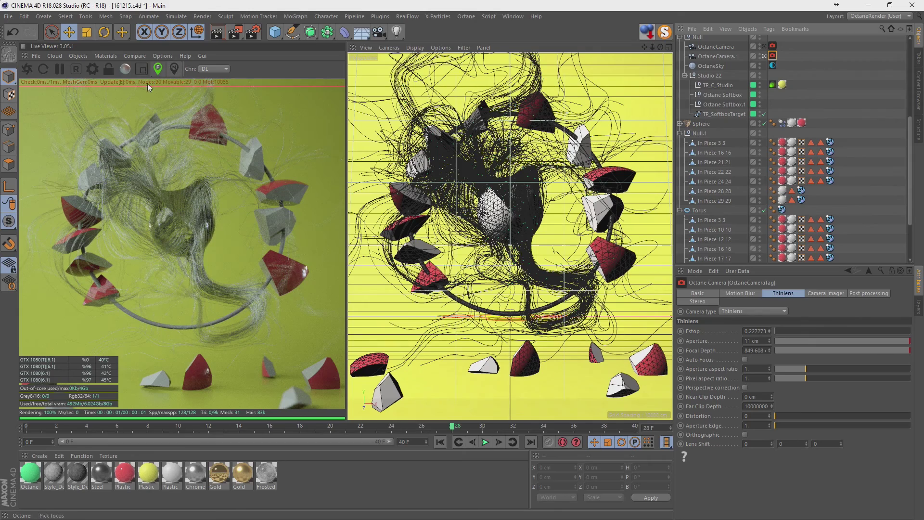
click(135, 315)
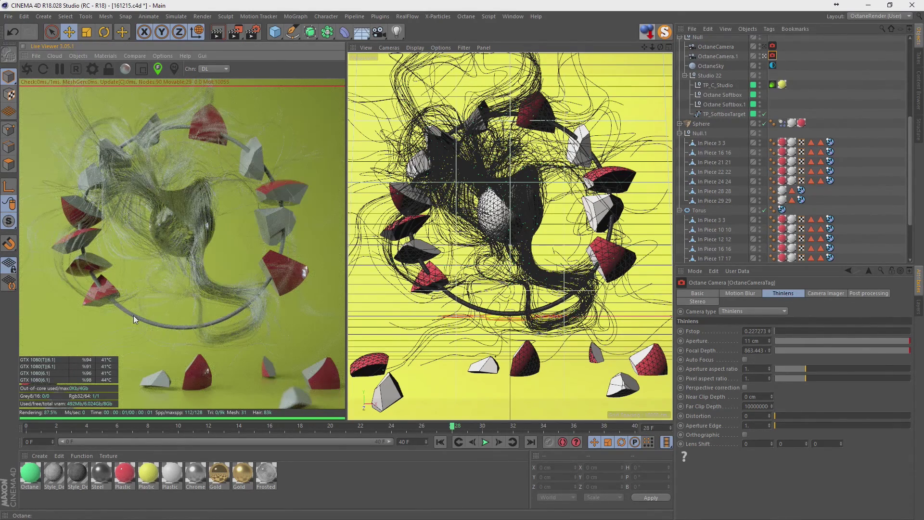
key(ctrl+s)
Set the camera's Thinlens aperture to 20 cm (Fstop 0.125) and save the scene
click(148, 253)
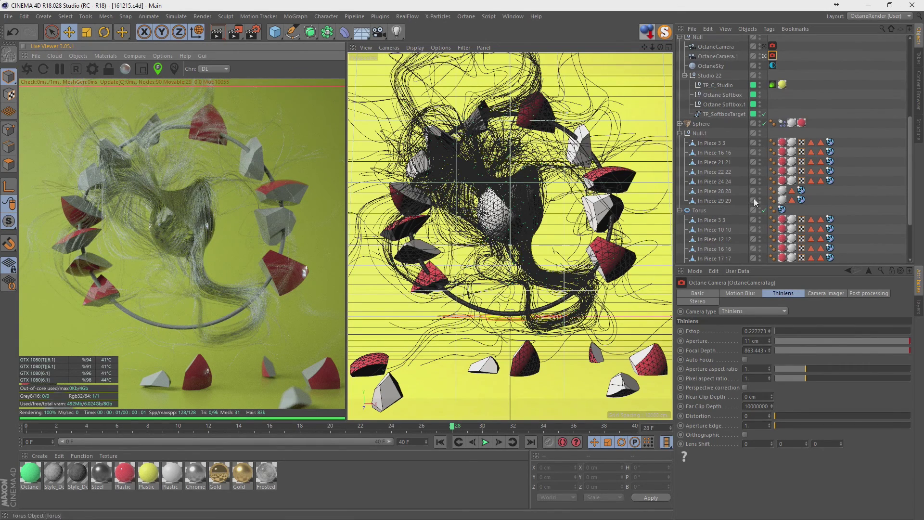
click(756, 341)
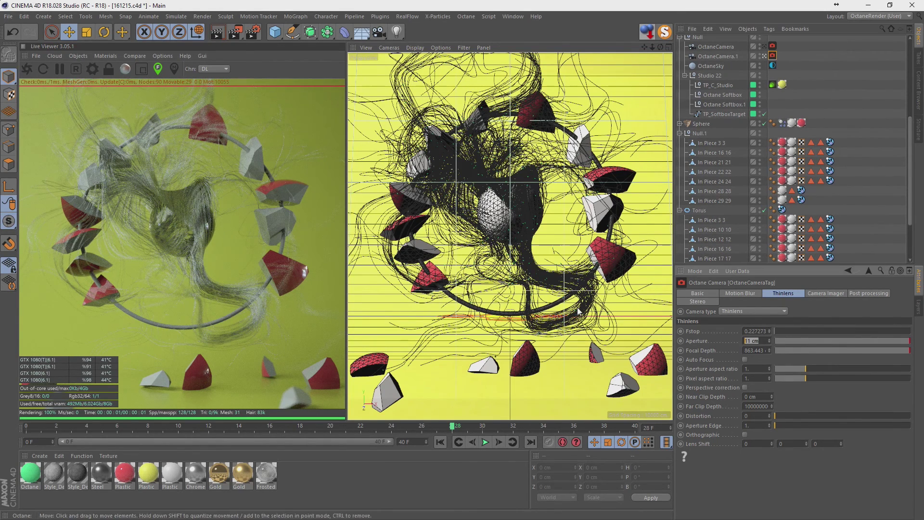
text(20)
key(Return)
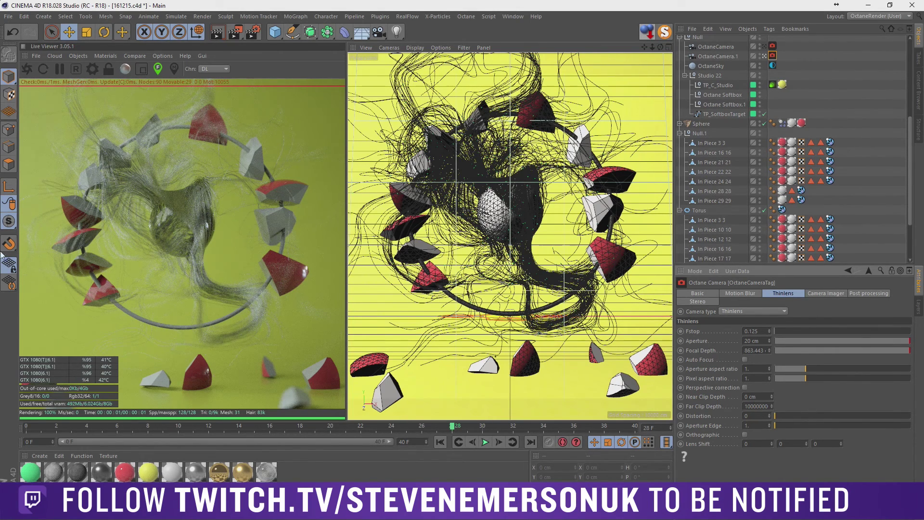
key(ctrl+s)
click(92, 69)
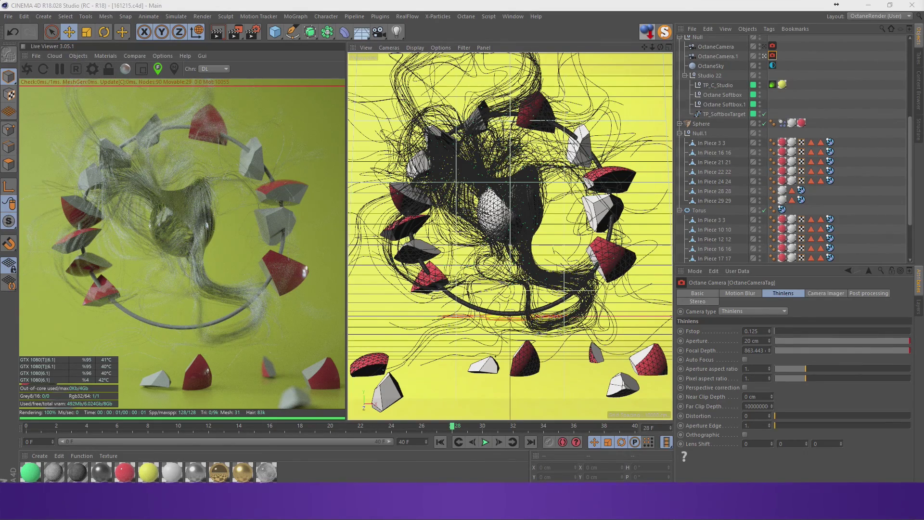
Raise the Octane kernel specular depth to 8 and diffuse depth to 3
click(247, 96)
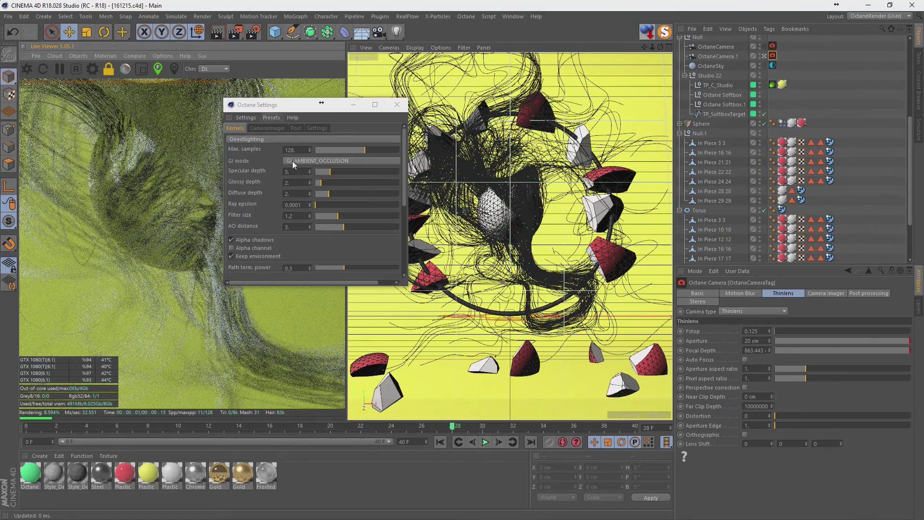
mouse_move(331, 172)
mouse_down()
mouse_move(344, 172)
mouse_move(339, 182)
mouse_up()
click(345, 195)
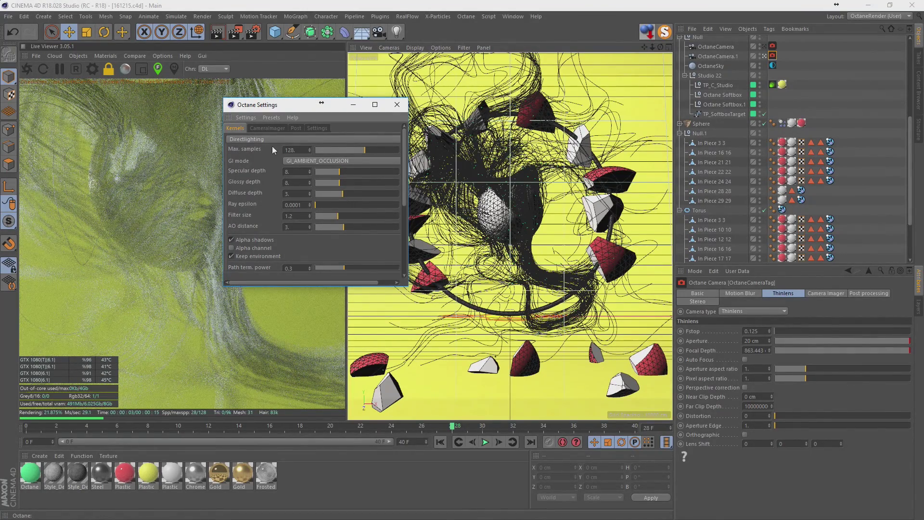
drag(277, 106, 427, 118)
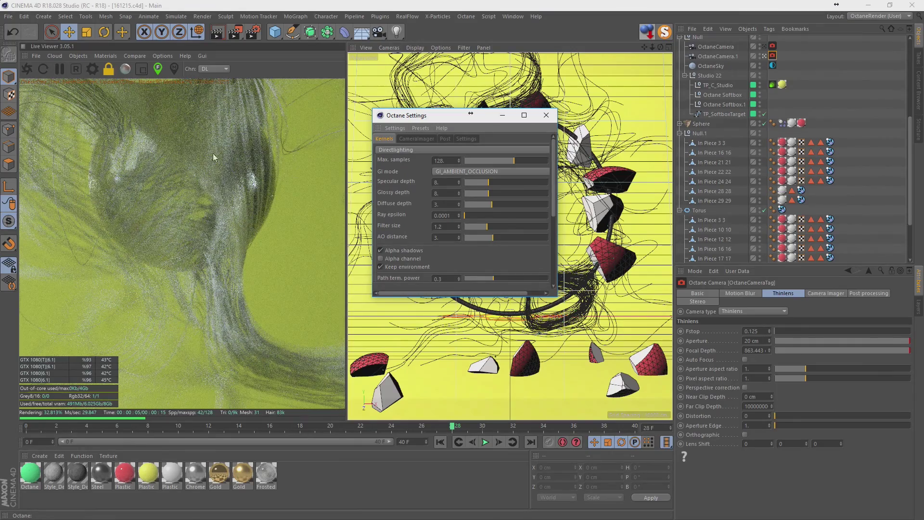
Refocus the camera on the hair strands and narrow the aperture to 10 cm (Fstop 0.25)
click(94, 163)
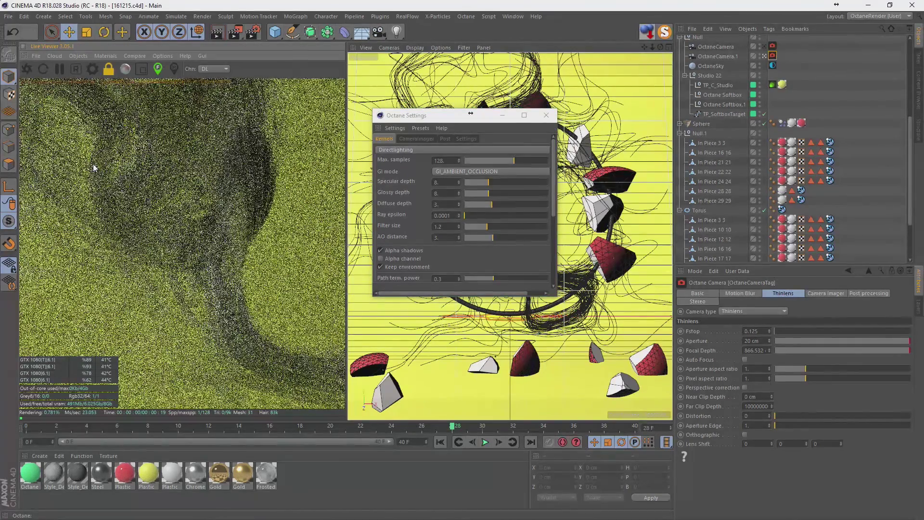
click(255, 183)
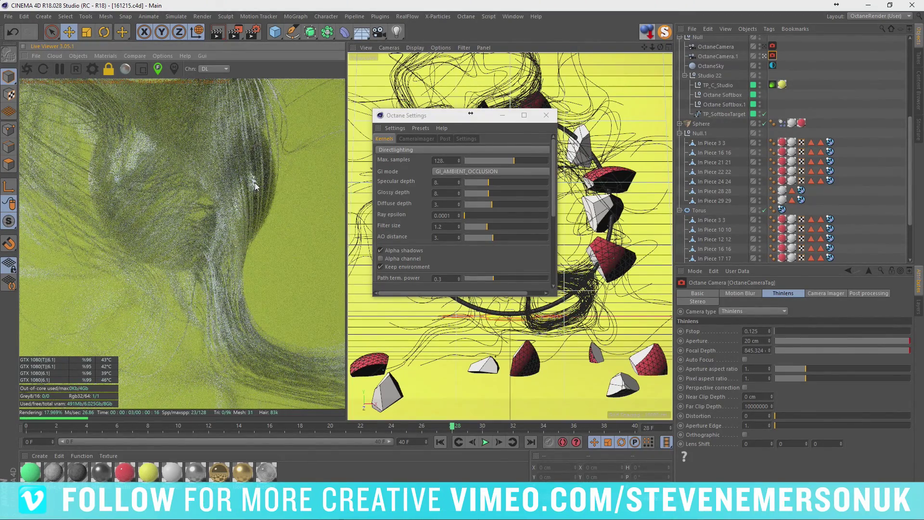
click(780, 134)
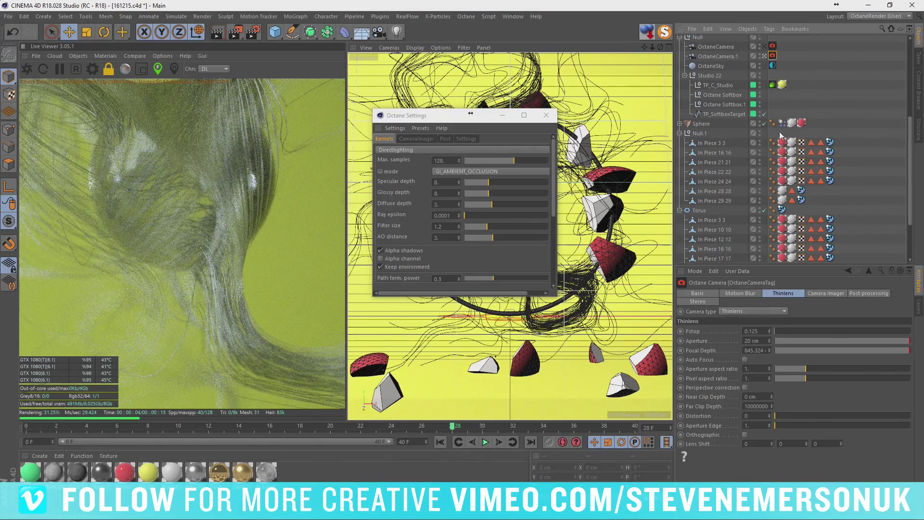
click(765, 341)
text(10)
key(Return)
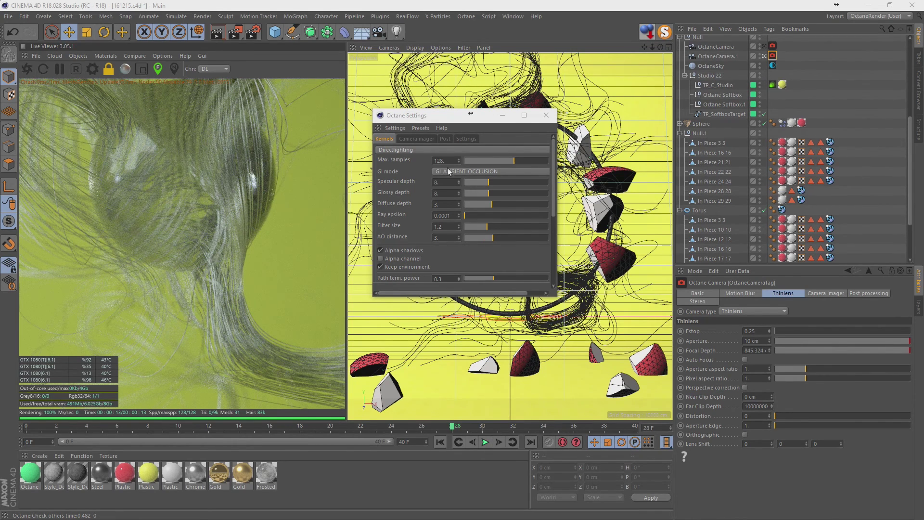
Set Hotpixel removal to 0 and Max. samples to 4096, nudging ray epsilon slightly up
click(417, 140)
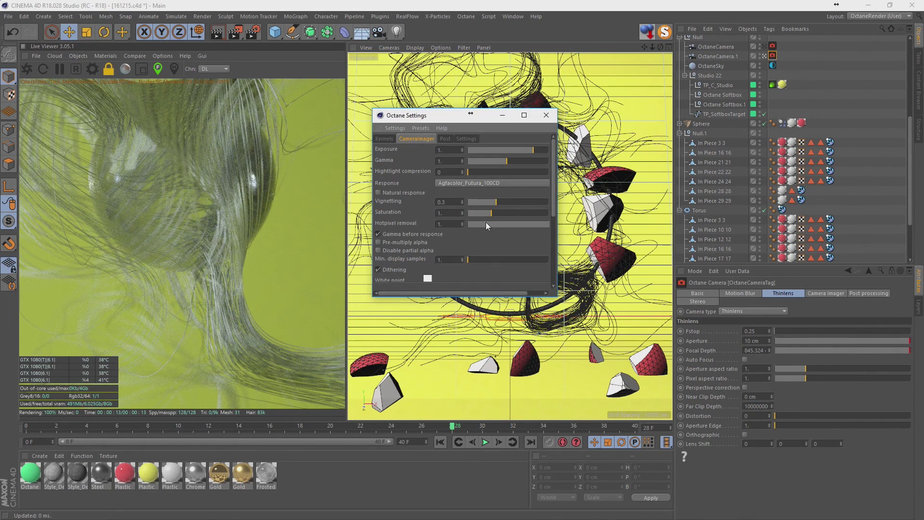
drag(484, 224, 374, 222)
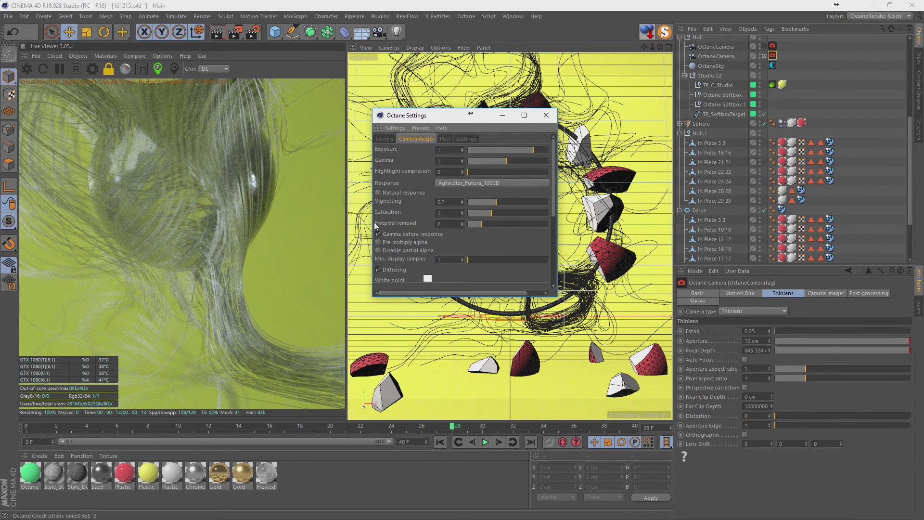
click(384, 138)
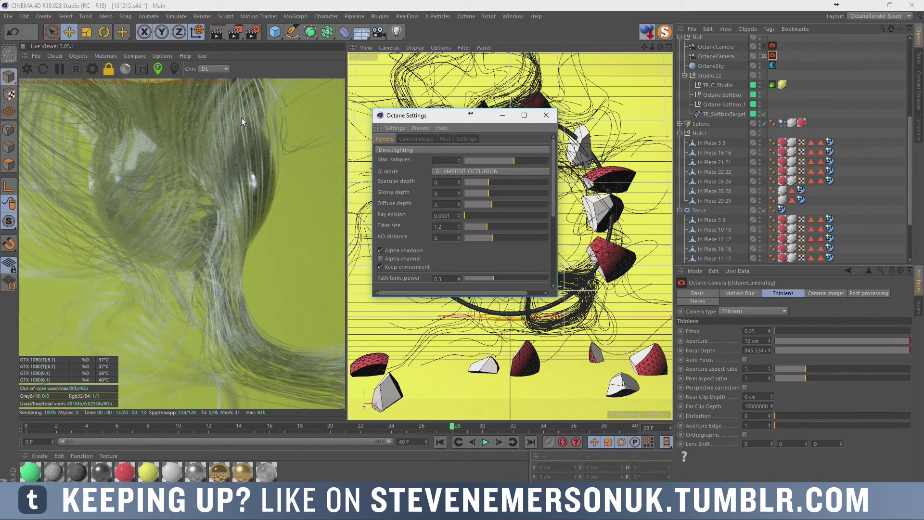
text(4096)
key(Return)
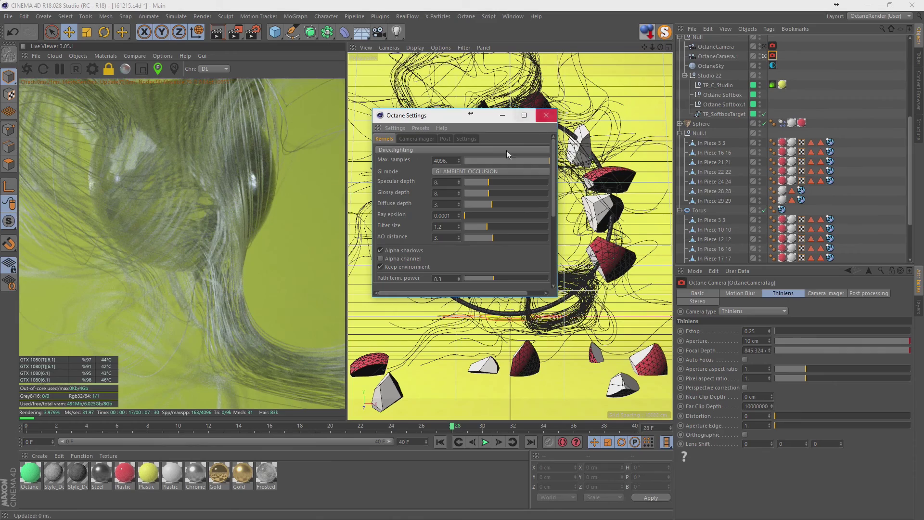
click(459, 215)
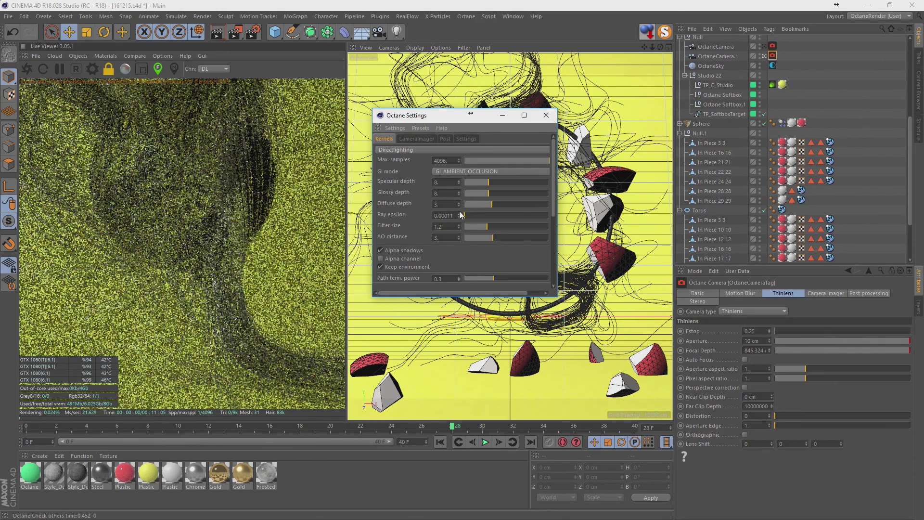
Close Octane settings, pause the Live Viewer render, and bring up Render Settings with Ctrl+B
click(546, 115)
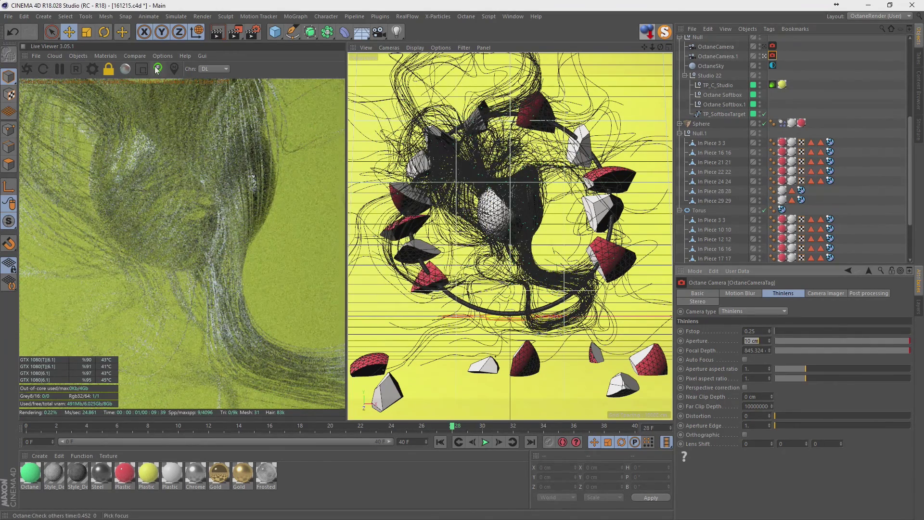
click(58, 70)
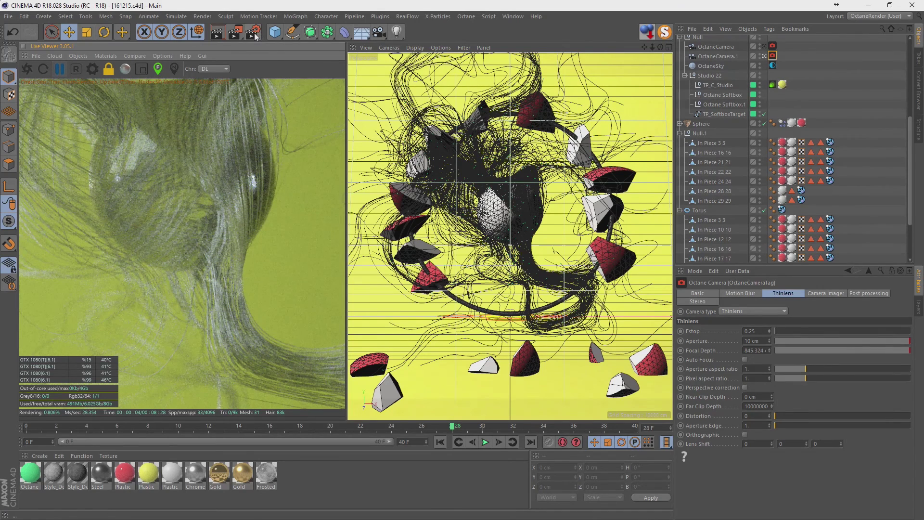
key(ctrl+b)
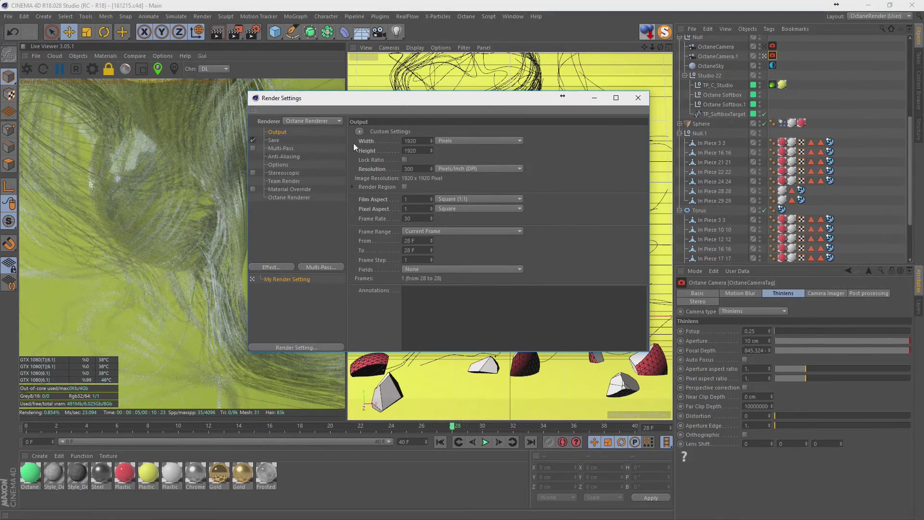
Save renders into a new 'export' folder inside 12/15, with file name '161215'
click(273, 140)
click(448, 177)
click(444, 198)
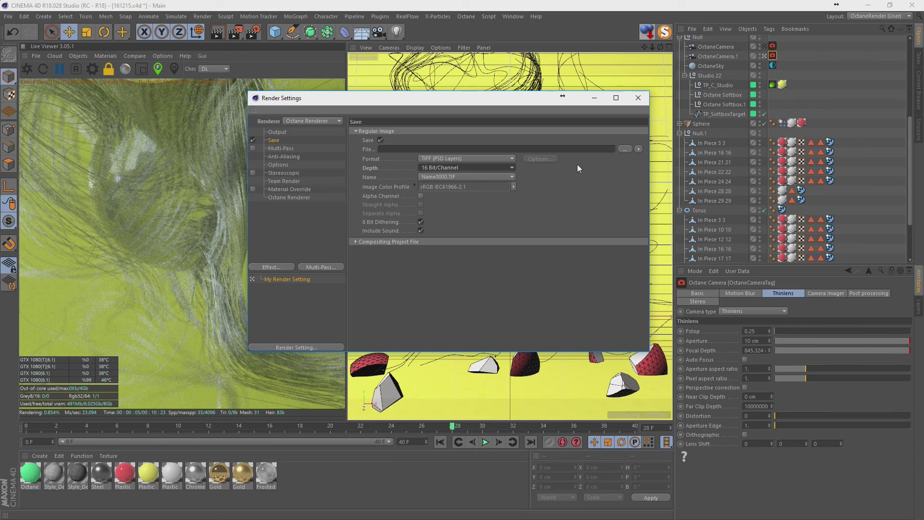
click(625, 149)
click(509, 127)
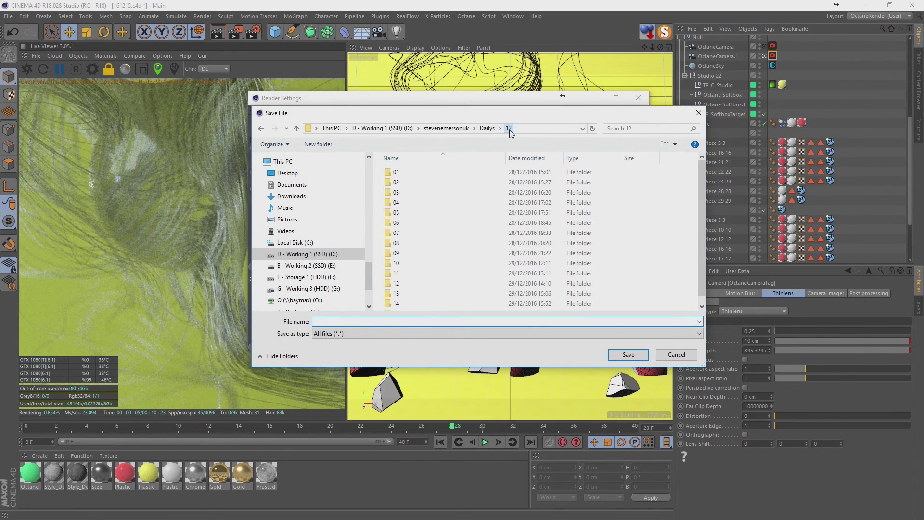
double_click(400, 305)
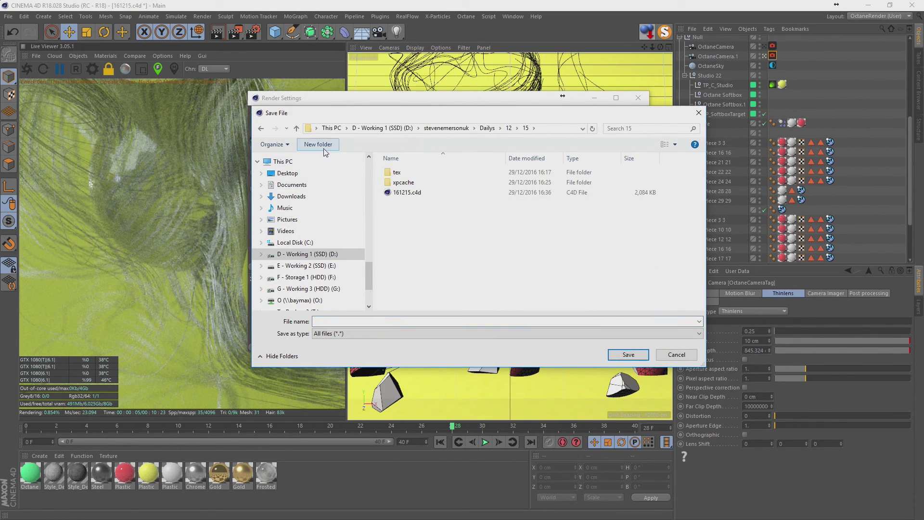
click(320, 144)
text(export)
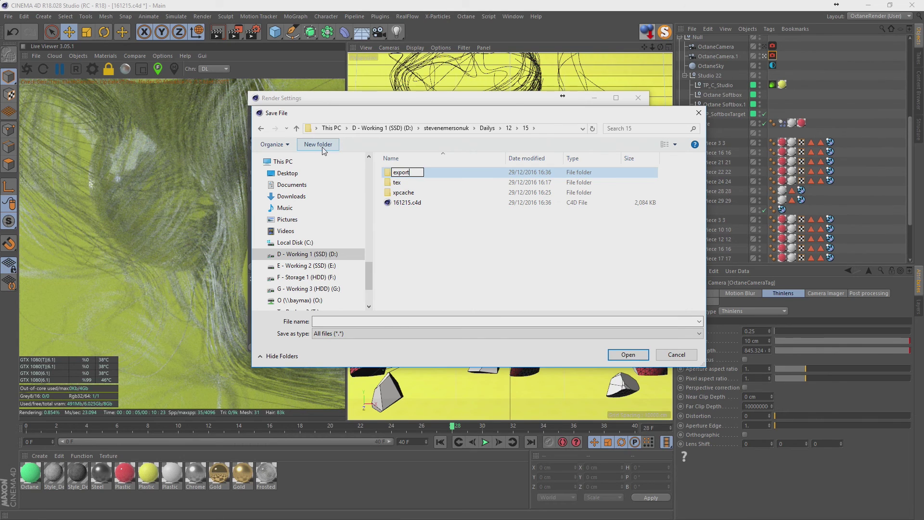
key(Return)
key(Return)
text(161215)
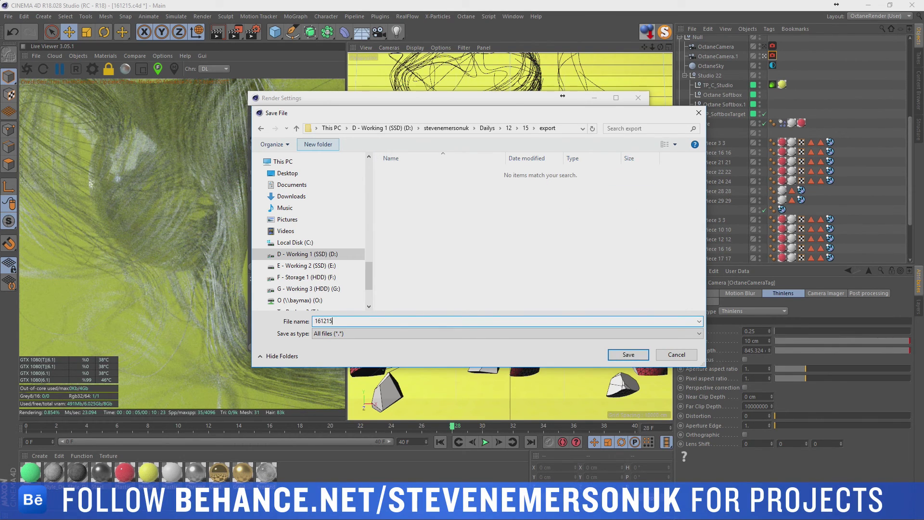
key(Return)
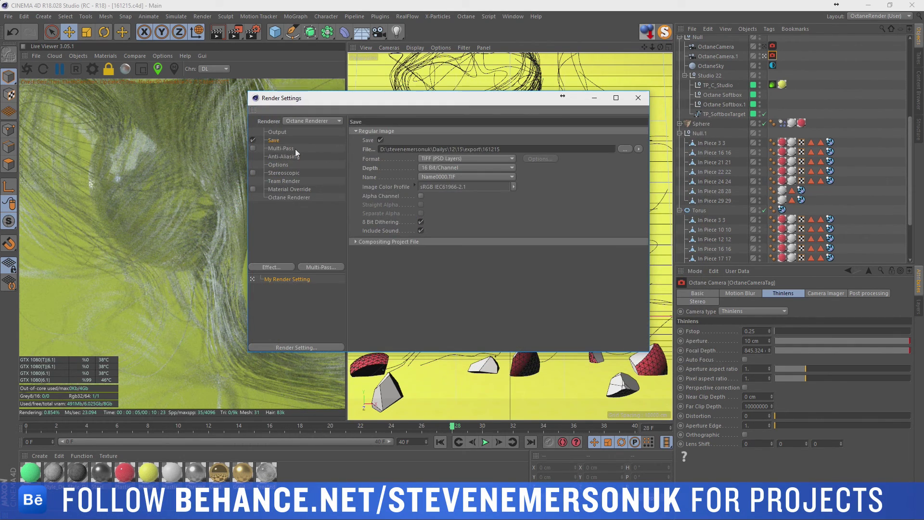
Render frame 28 to the Picture Viewer and fit the whole image in the widened preview
click(277, 132)
click(235, 32)
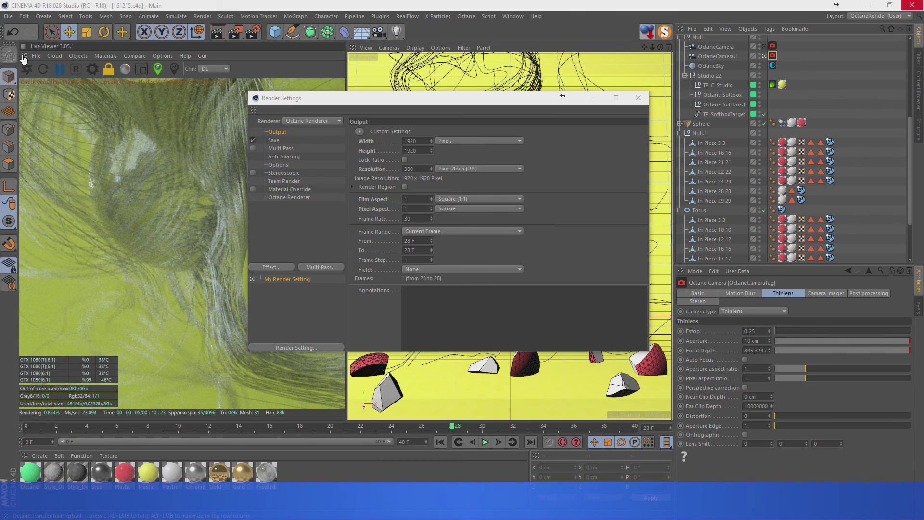
click(638, 97)
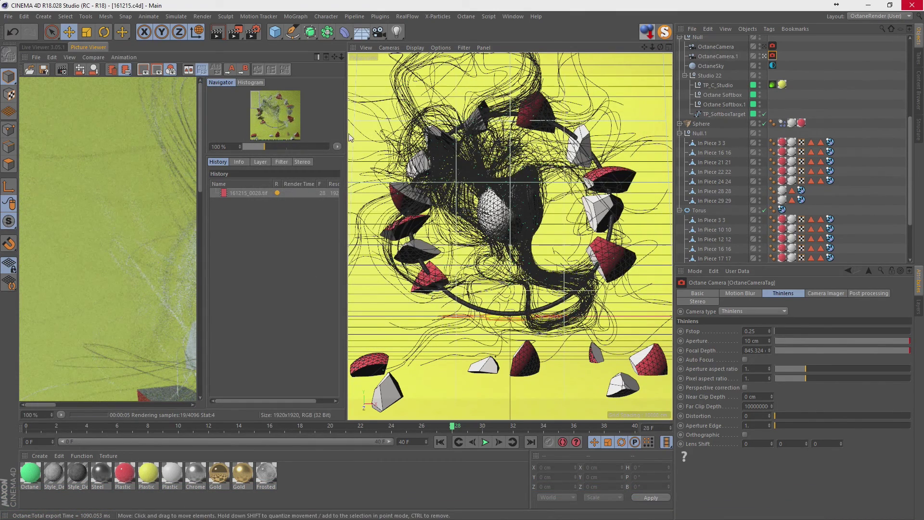
drag(345, 137, 490, 139)
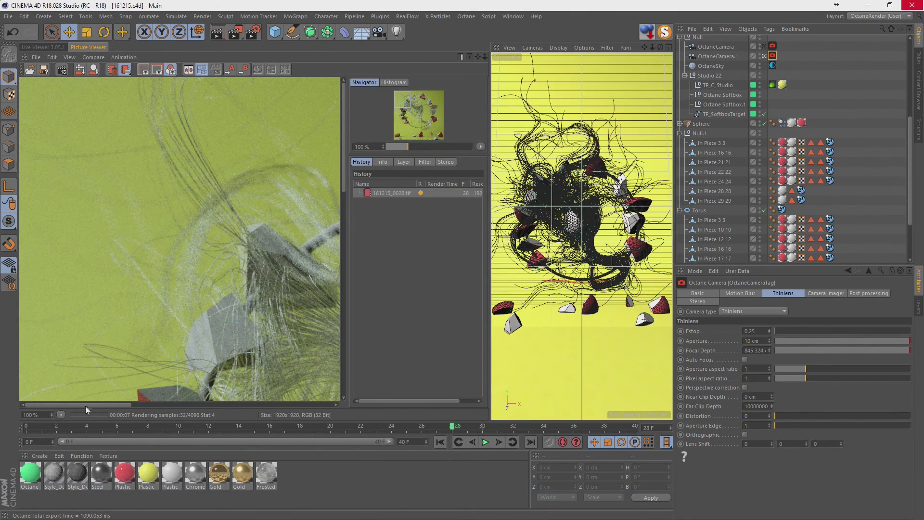
click(60, 415)
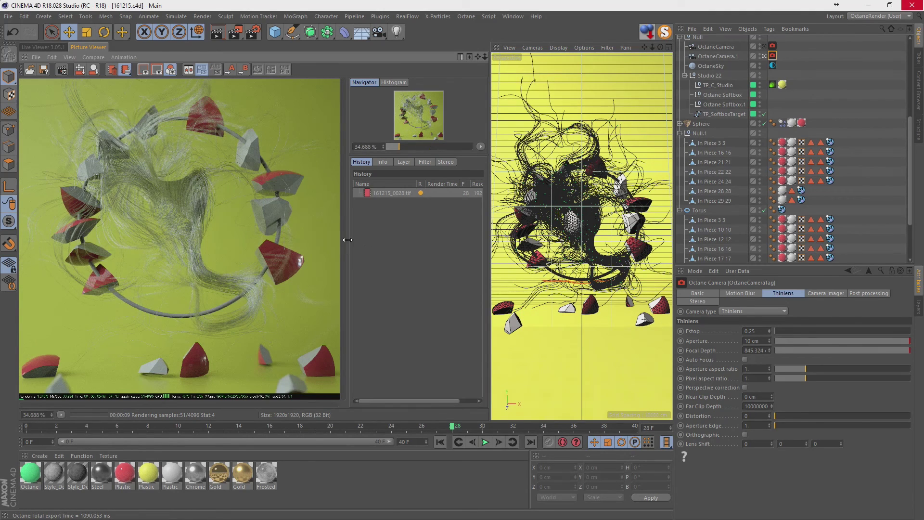
drag(348, 240, 385, 244)
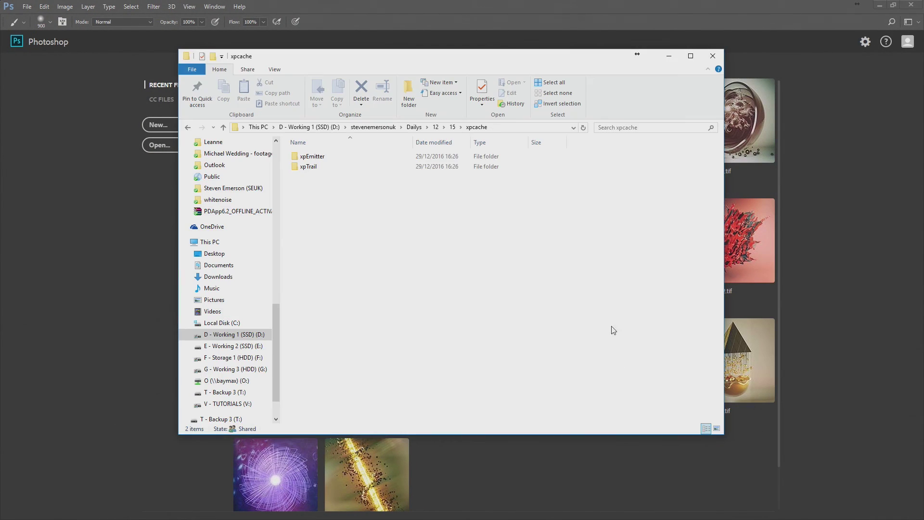
Load 161215_0028.tif from the export folder into Photoshop and launch Analog Efex Pro 2
double_click(315, 178)
drag(319, 171, 69, 183)
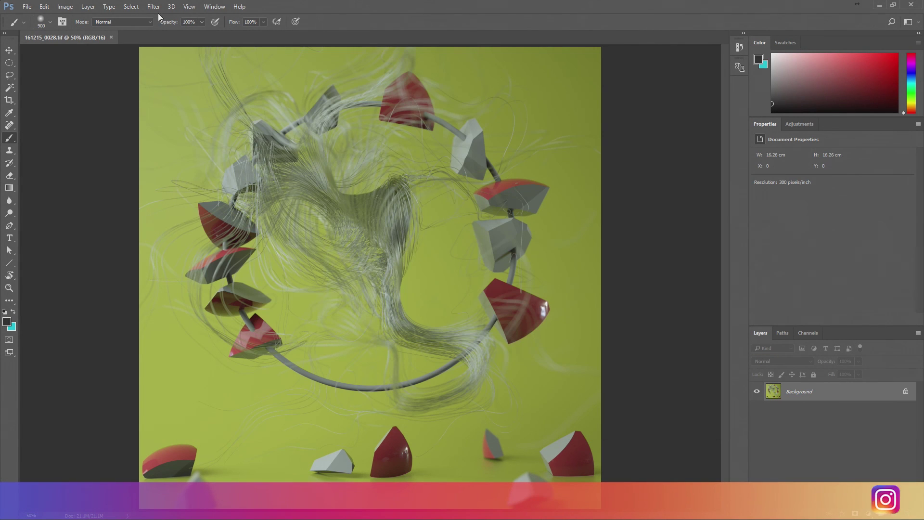
click(153, 7)
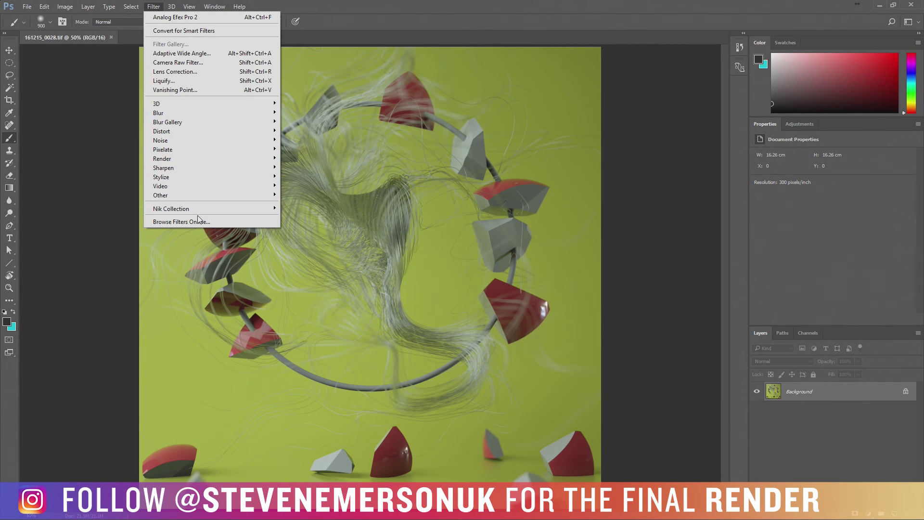
click(321, 211)
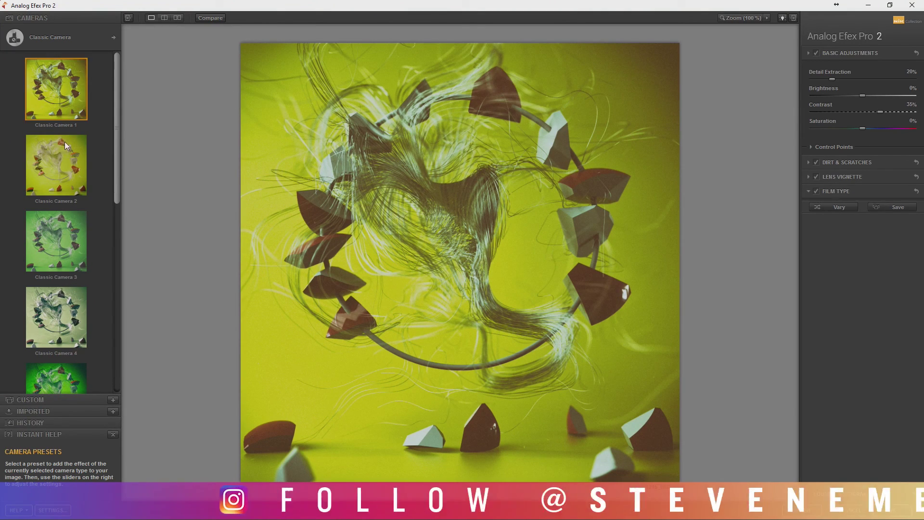
Compare Classic Camera presets 2 and 8, then settle on Classic Camera 6
click(65, 154)
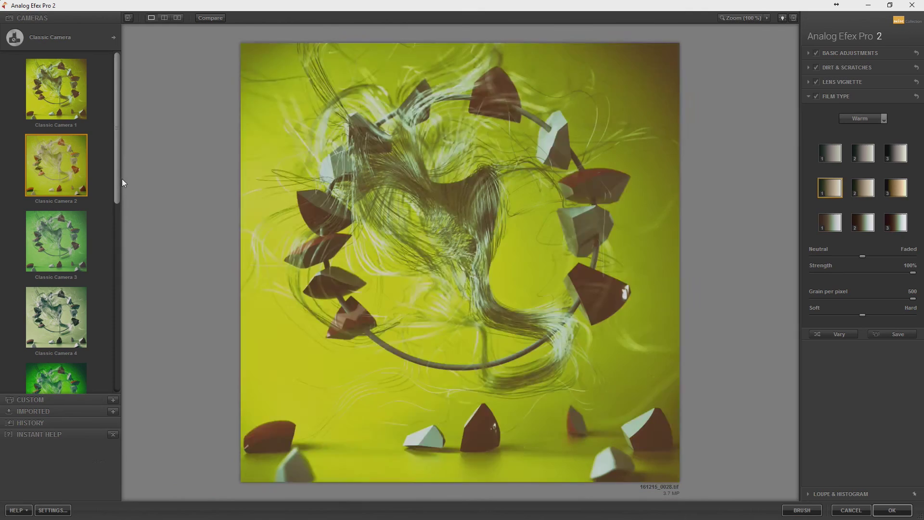
drag(119, 179, 119, 299)
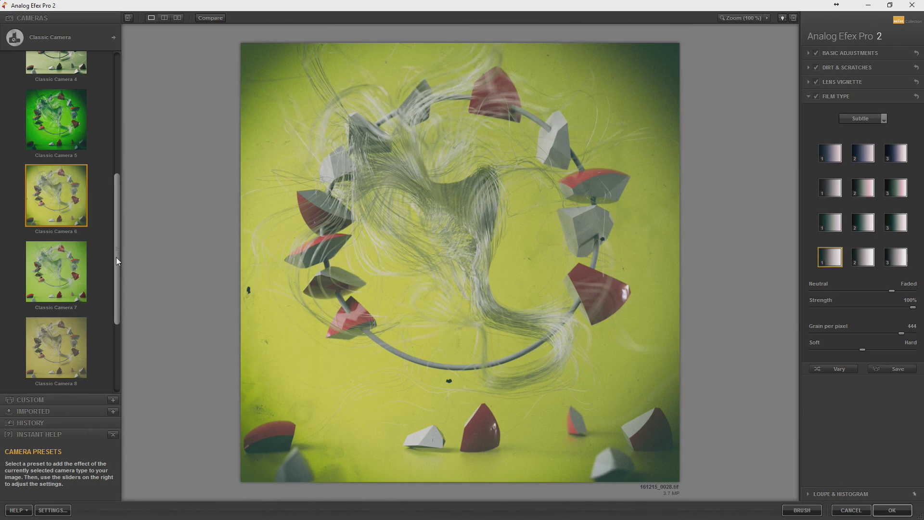
scroll(116, 257, down, 3)
click(65, 102)
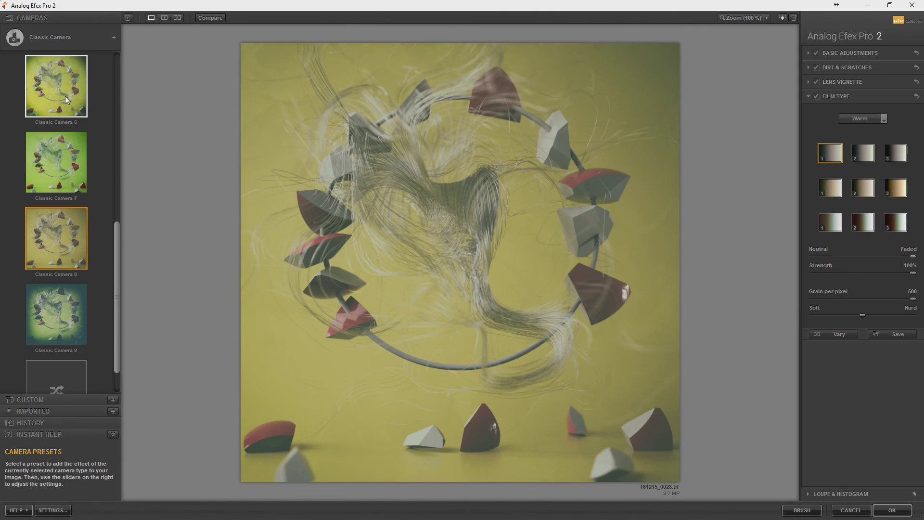
click(65, 100)
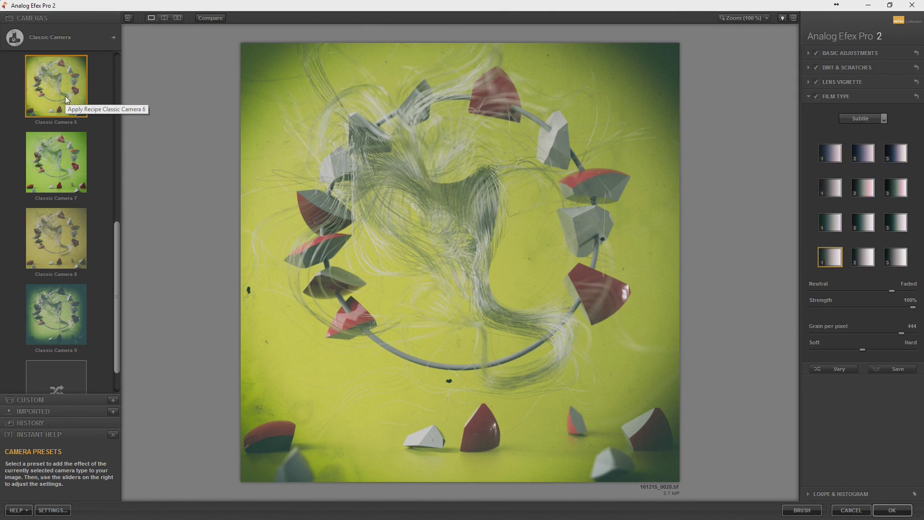
Turn off Dirt & Scratches and show the Camera Kit filter list
drag(116, 284, 116, 91)
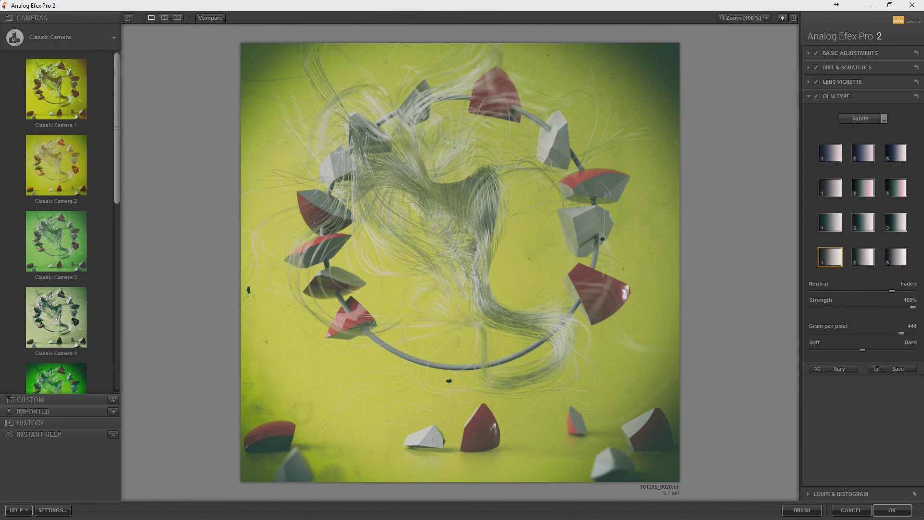
click(816, 67)
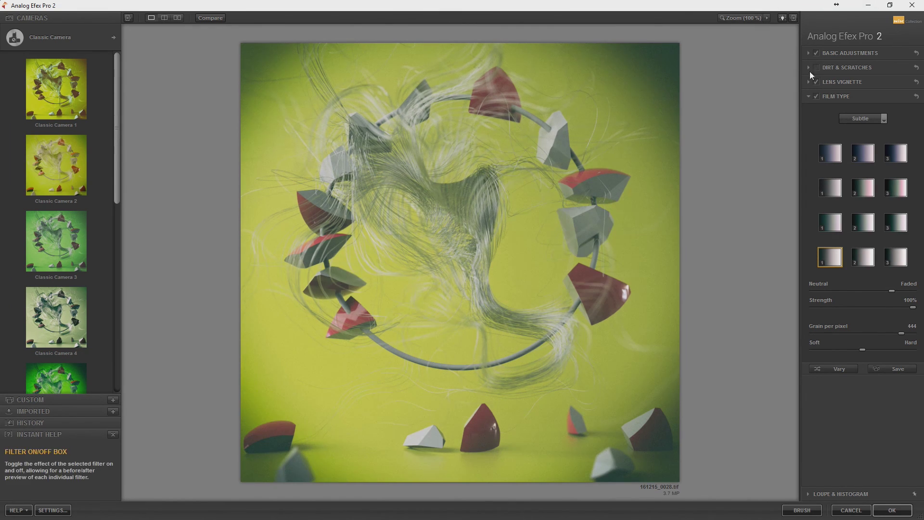
click(114, 38)
click(310, 253)
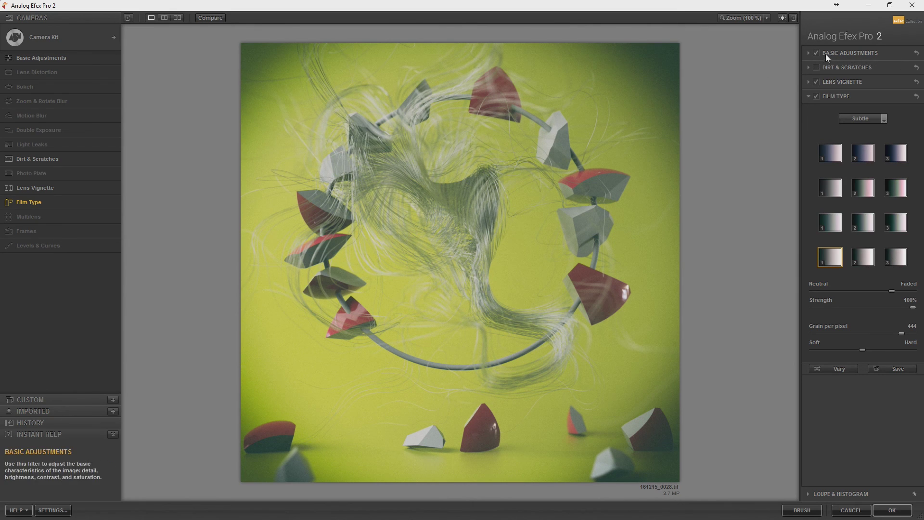
Remove the lens vignette, set contrast to 21%, grain per pixel 500, and push film toward Faded
click(816, 81)
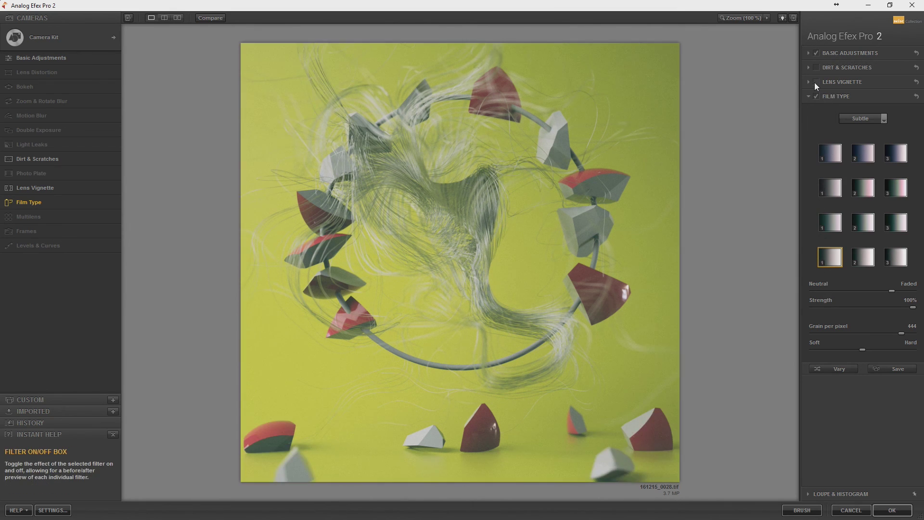
click(846, 52)
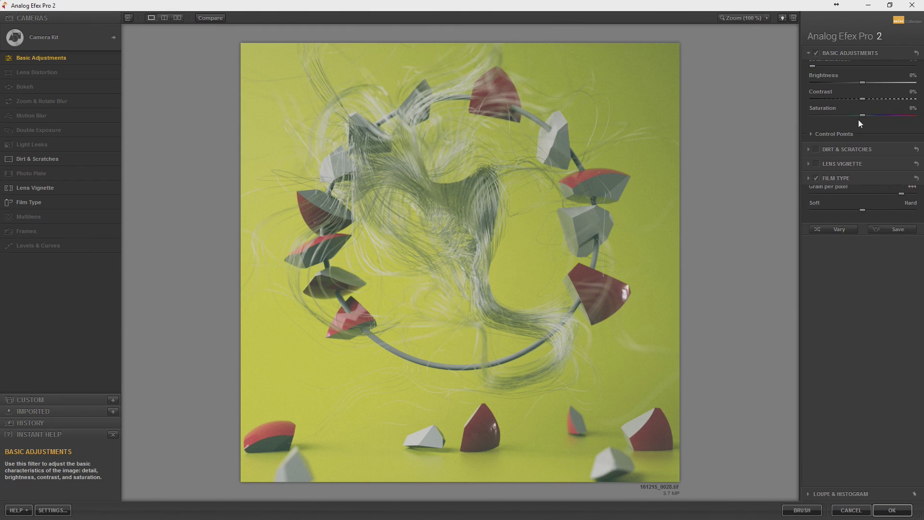
mouse_move(870, 114)
mouse_down()
mouse_move(879, 113)
mouse_move(857, 97)
mouse_up()
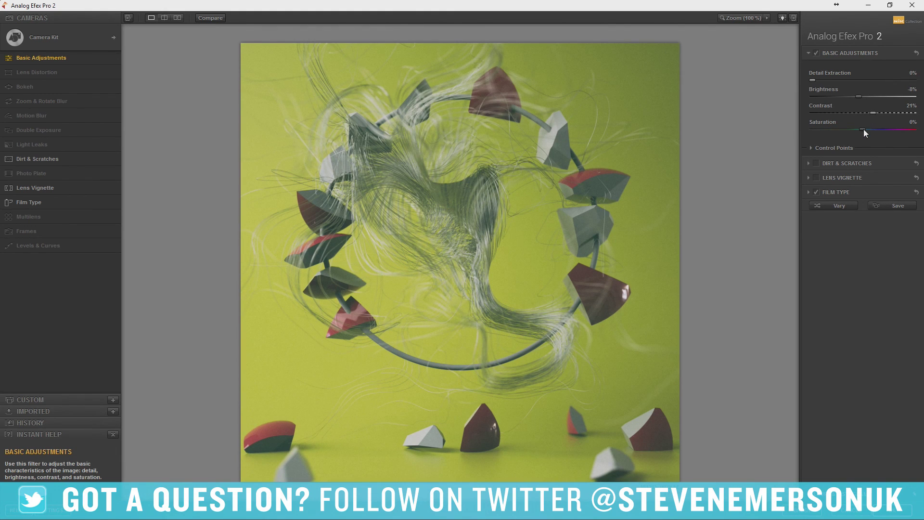
click(848, 192)
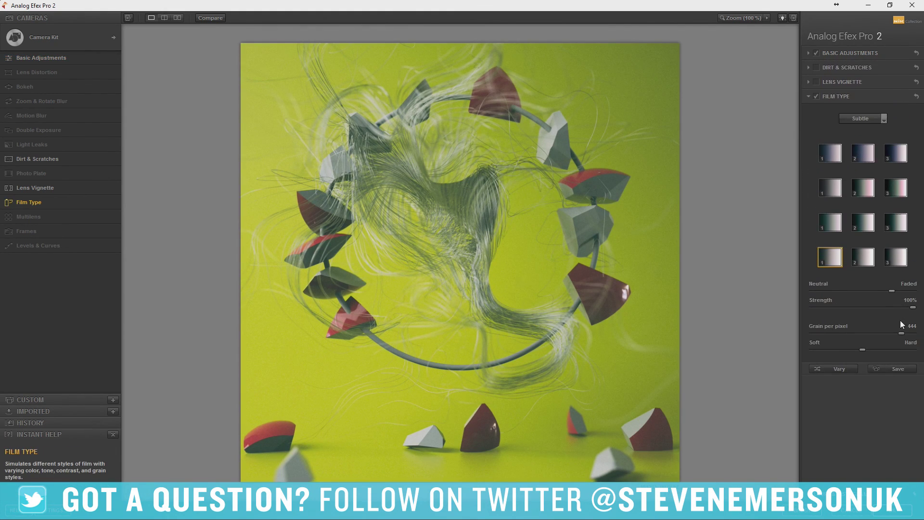
drag(902, 337, 914, 333)
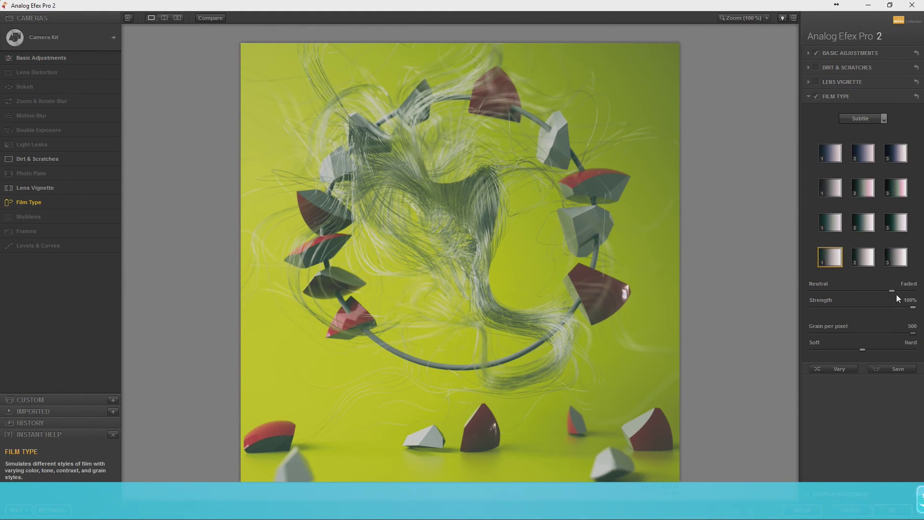
drag(893, 291, 910, 296)
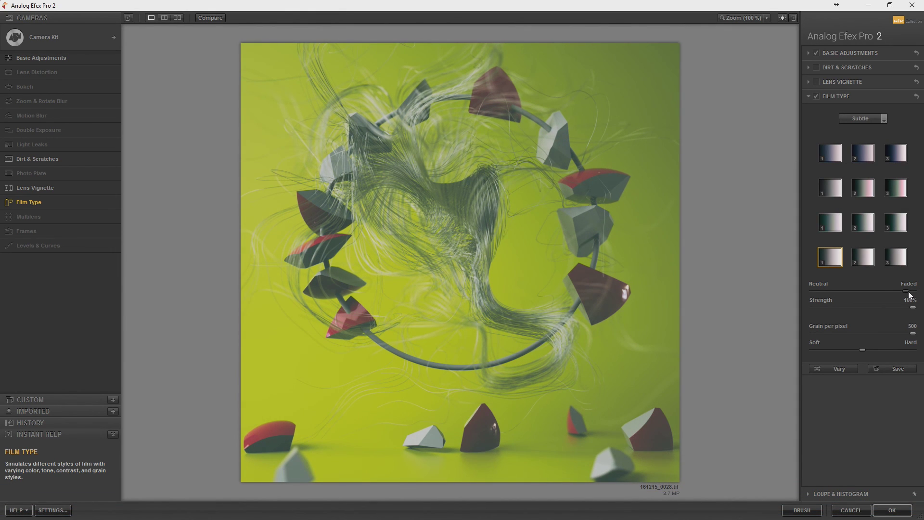
Try several film type presets, then compare the Cool film presets
click(833, 224)
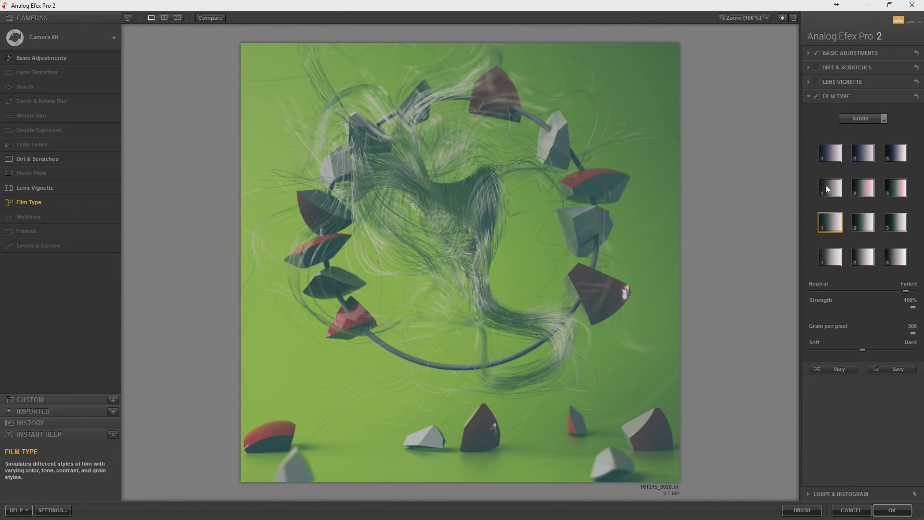
click(827, 188)
click(828, 153)
click(861, 120)
click(859, 141)
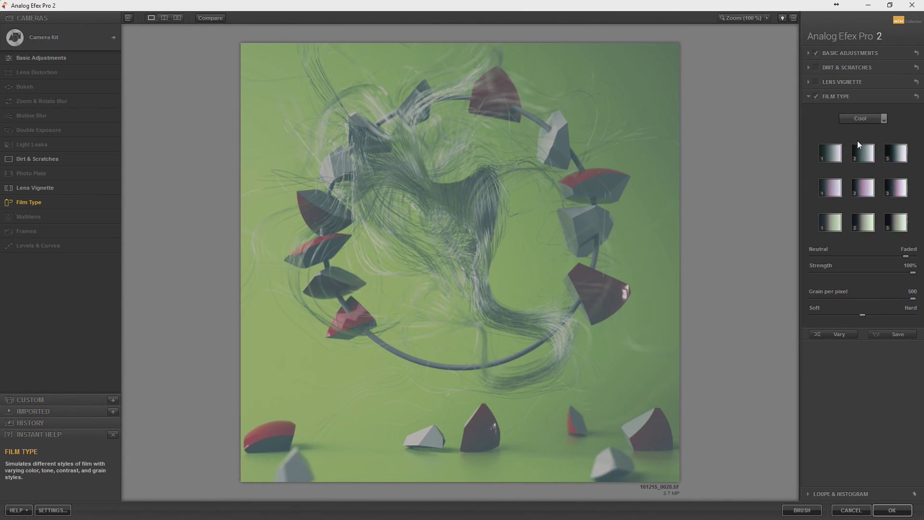
click(828, 188)
click(829, 225)
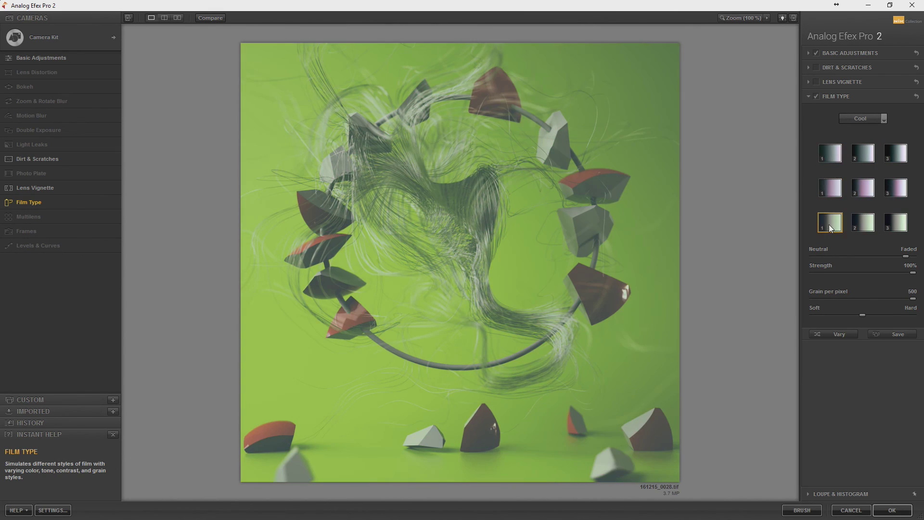
click(832, 189)
Switch between Warm and Cool film styles and settle on Warm preset 1
click(865, 120)
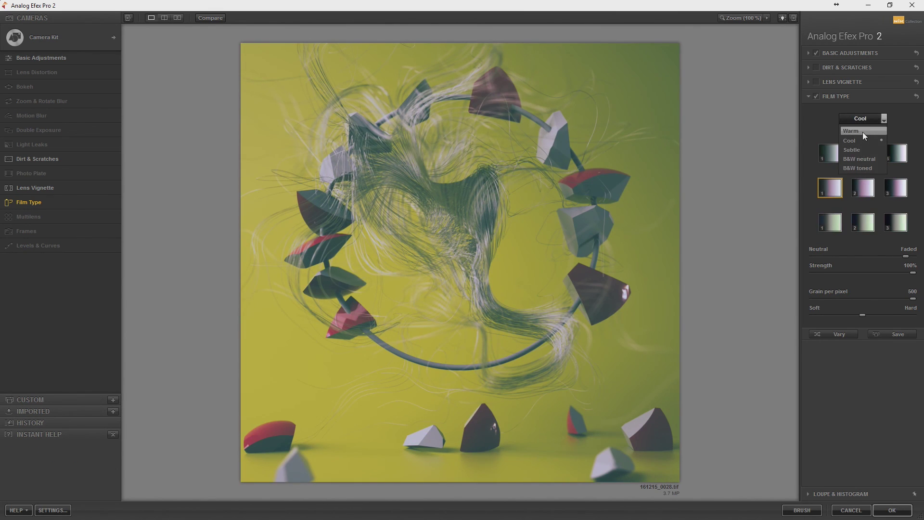
click(861, 147)
click(829, 225)
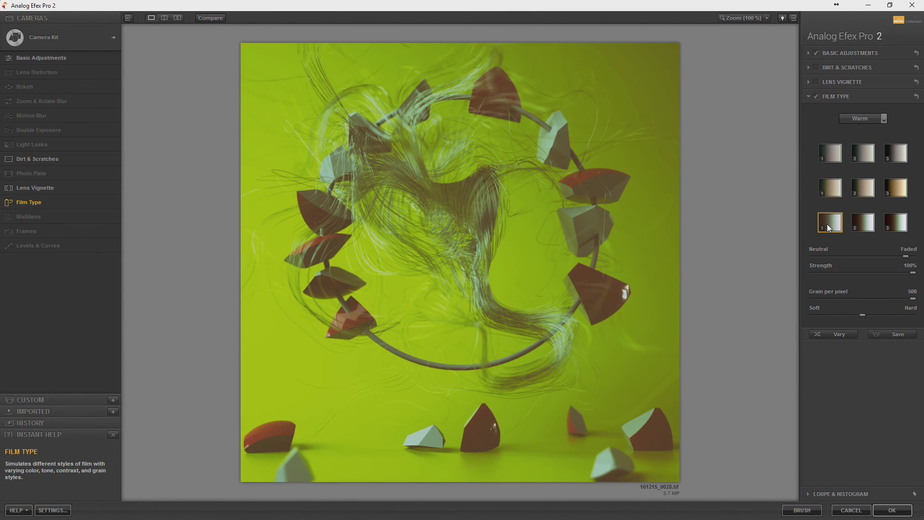
click(871, 120)
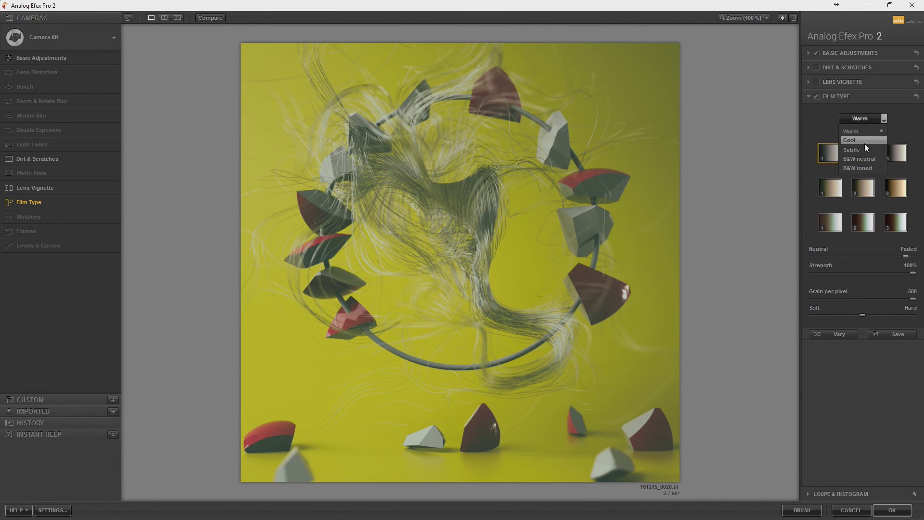
click(865, 144)
click(832, 188)
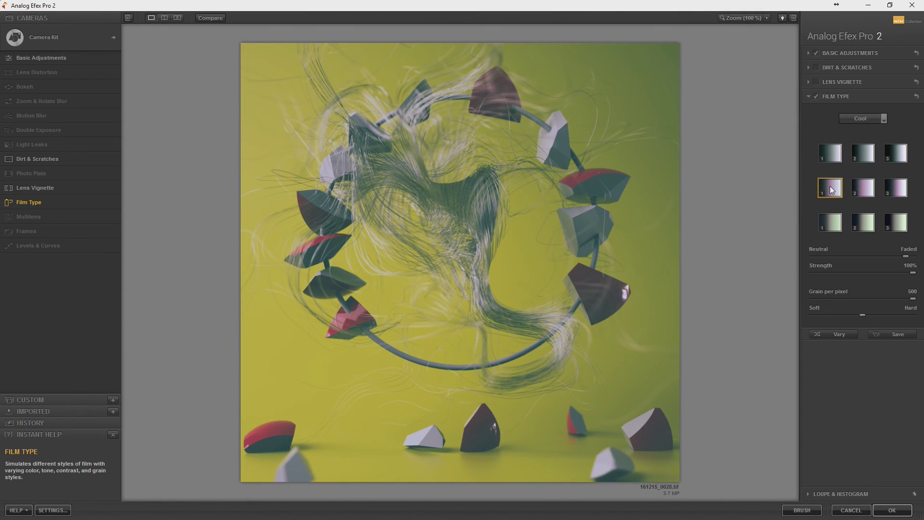
click(868, 120)
click(864, 133)
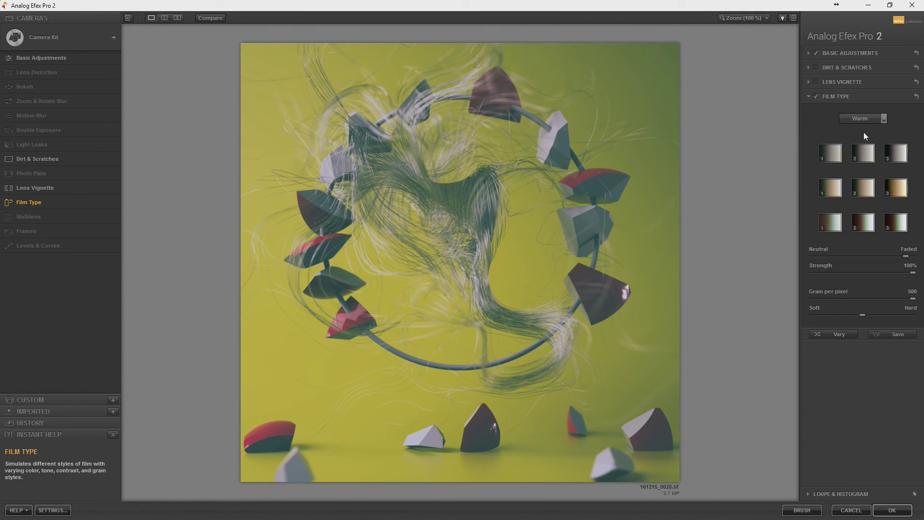
click(832, 187)
click(827, 224)
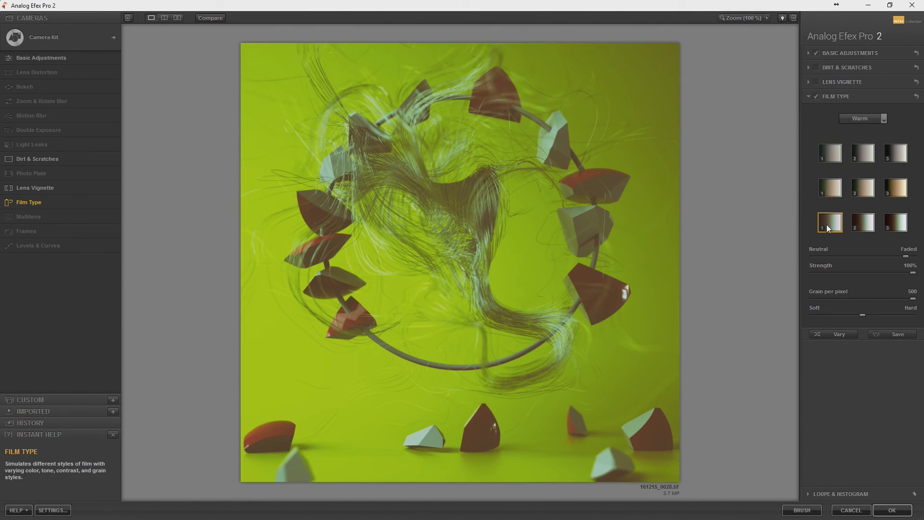
click(830, 154)
click(851, 53)
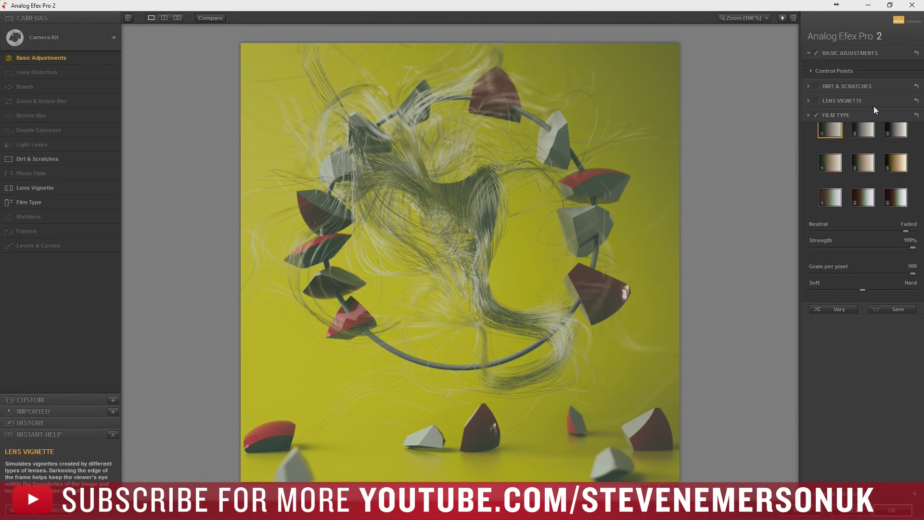
Adjust saturation, add slight detail extraction, and switch the lens vignette back on
mouse_move(876, 129)
mouse_down()
mouse_move(886, 130)
mouse_move(876, 113)
mouse_up()
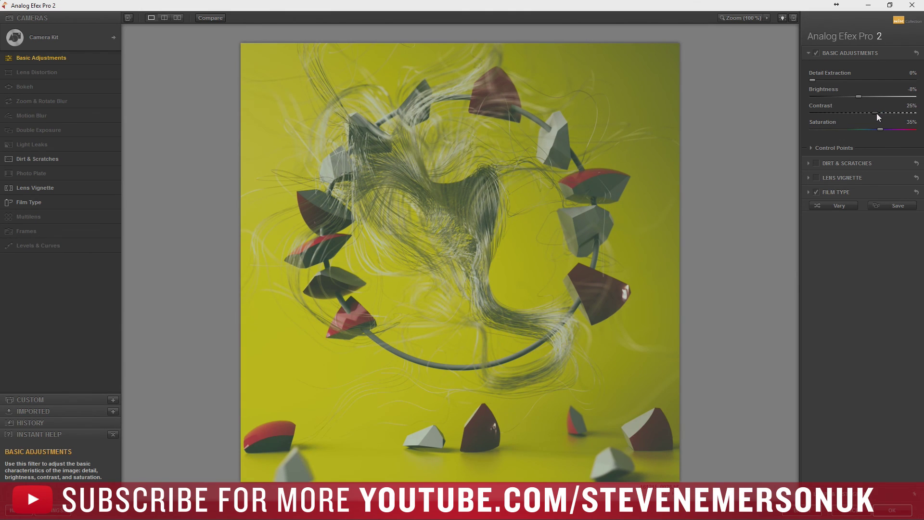
drag(813, 80, 864, 97)
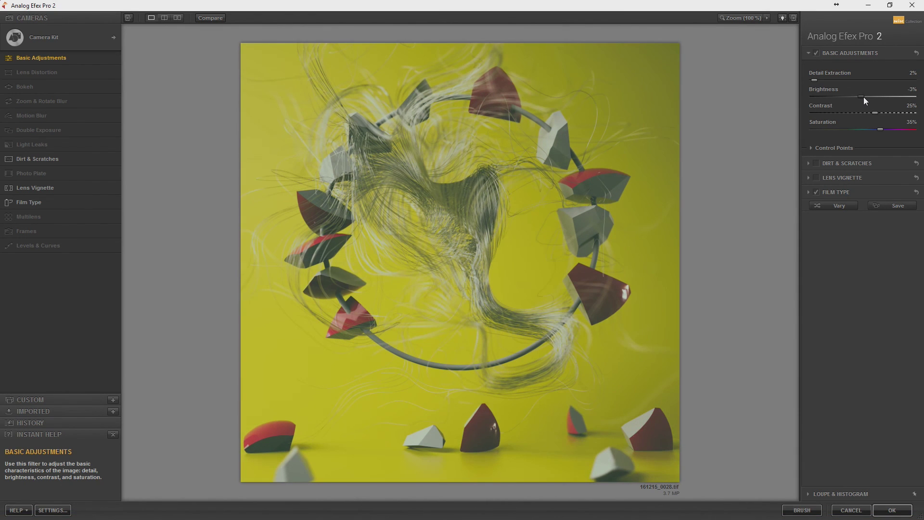
click(834, 178)
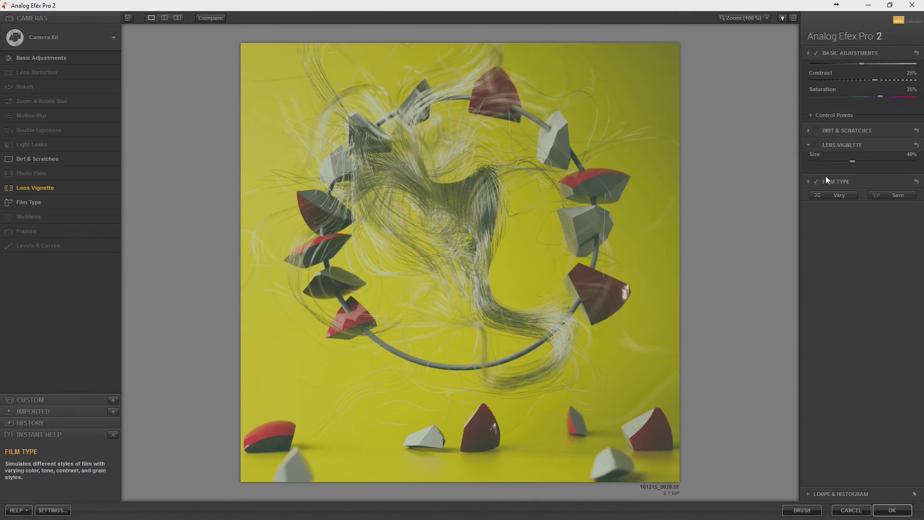
click(817, 82)
Soften the vignette to Amount -5% and Size 67%, and fade the film type slightly
mouse_move(849, 112)
mouse_down()
mouse_move(861, 112)
mouse_move(833, 142)
mouse_move(881, 143)
mouse_up()
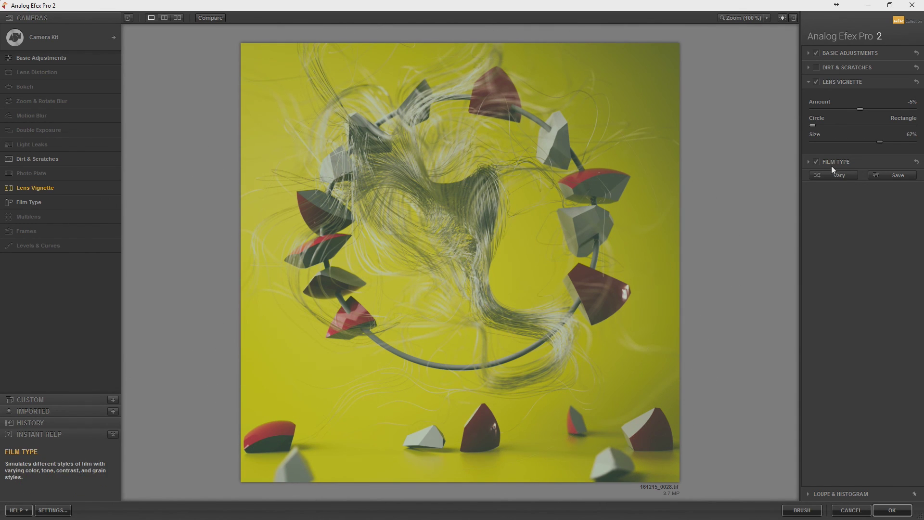
click(816, 82)
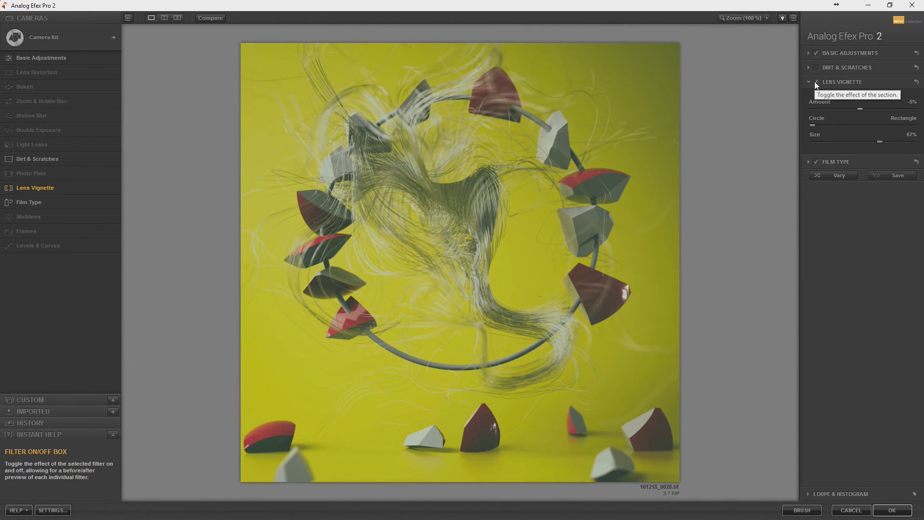
click(834, 161)
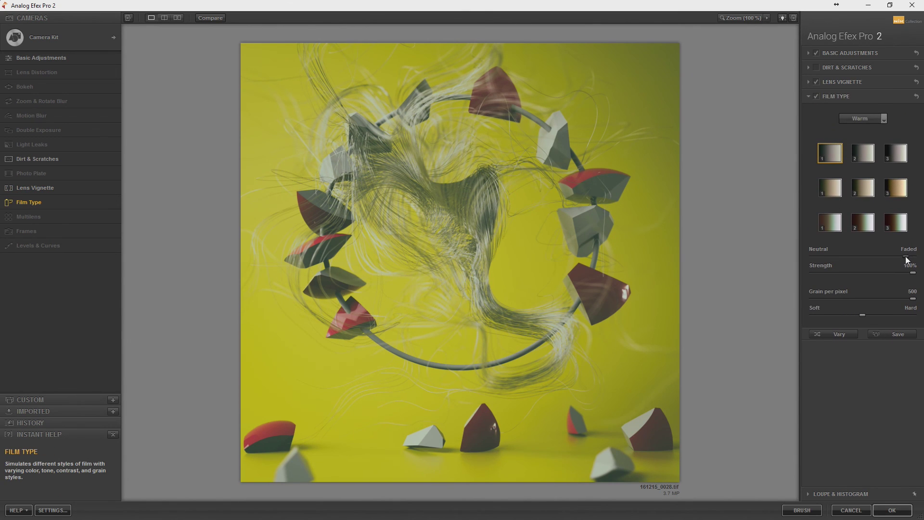
drag(906, 257, 901, 257)
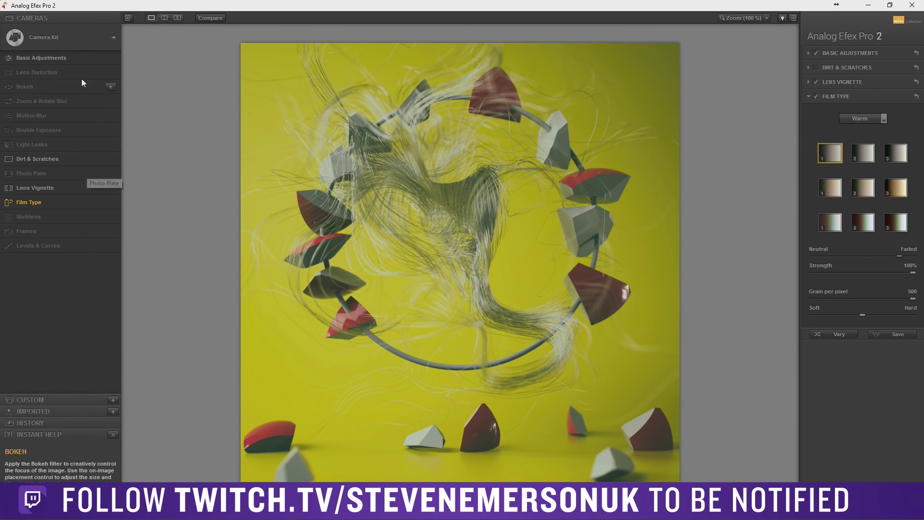
Add the Lens Distortion and Light Leaks effects, leaving Light Leaks switched off
mouse_move(44, 72)
click(112, 72)
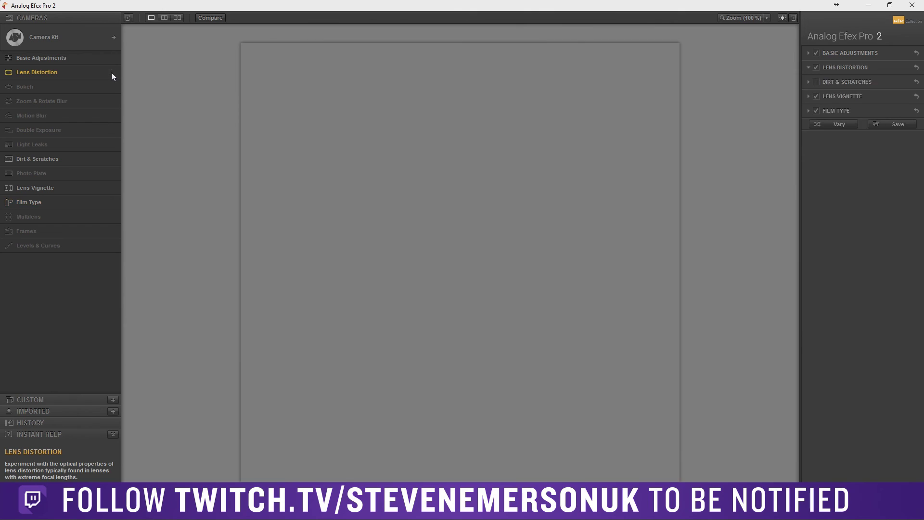
click(110, 146)
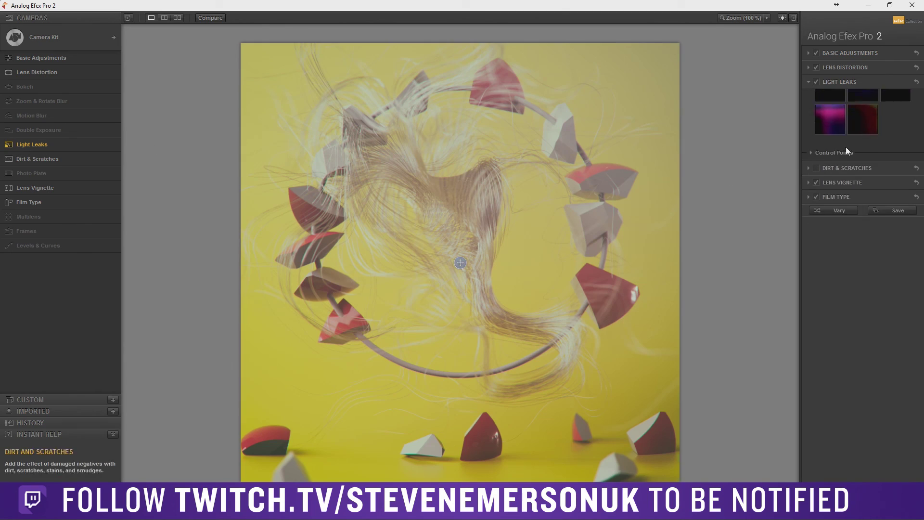
click(844, 69)
Set lens distortion to slight pincushion, Chromatic Shift -62%, Defocus 17, and re-enable light leaks
click(816, 188)
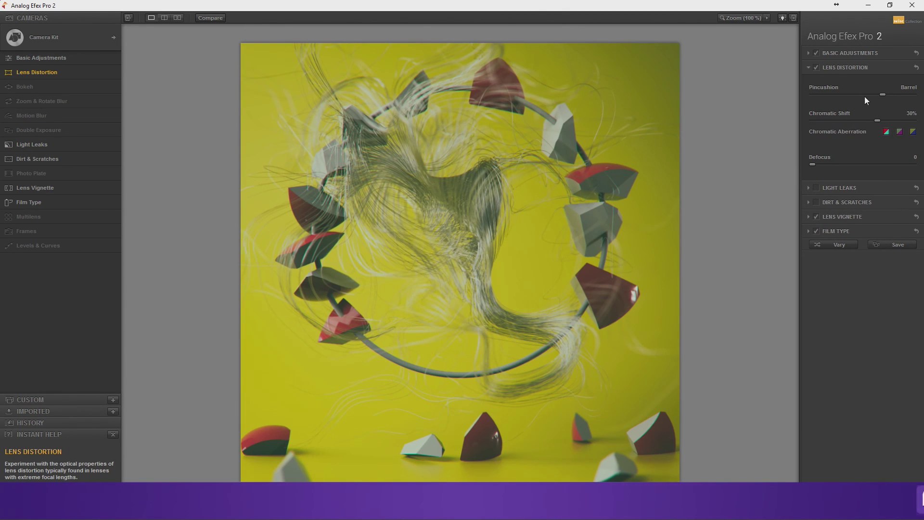
drag(882, 95, 848, 100)
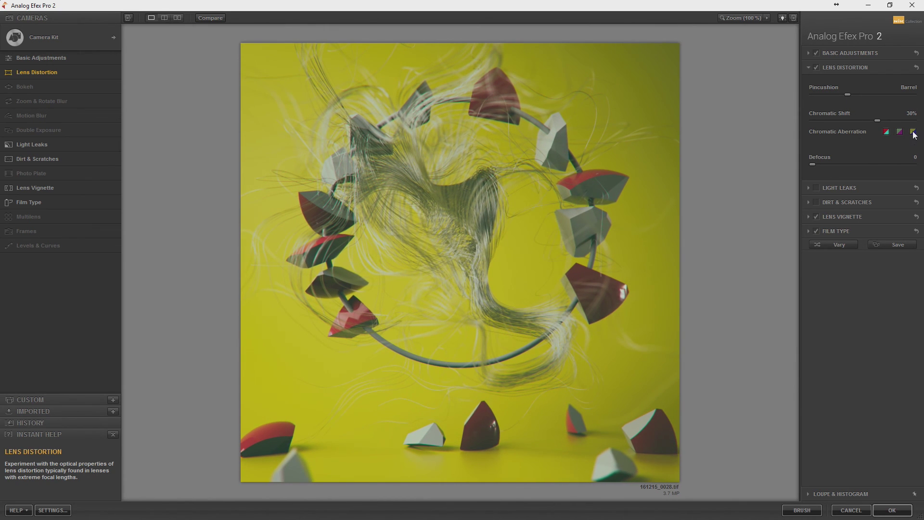
drag(876, 122, 717, 126)
drag(846, 95, 849, 95)
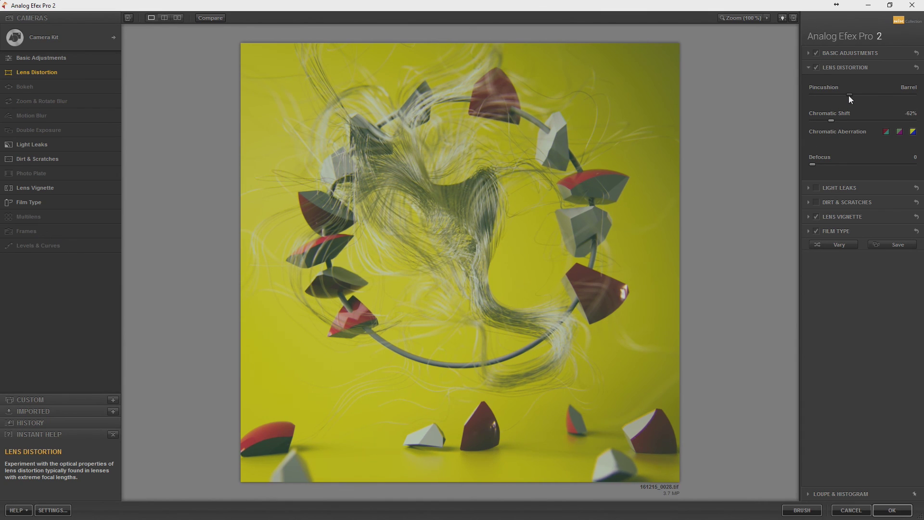
click(816, 189)
Enable Light Leaks, try the dark red and yellow-dot leaks, and lower their strength
click(860, 214)
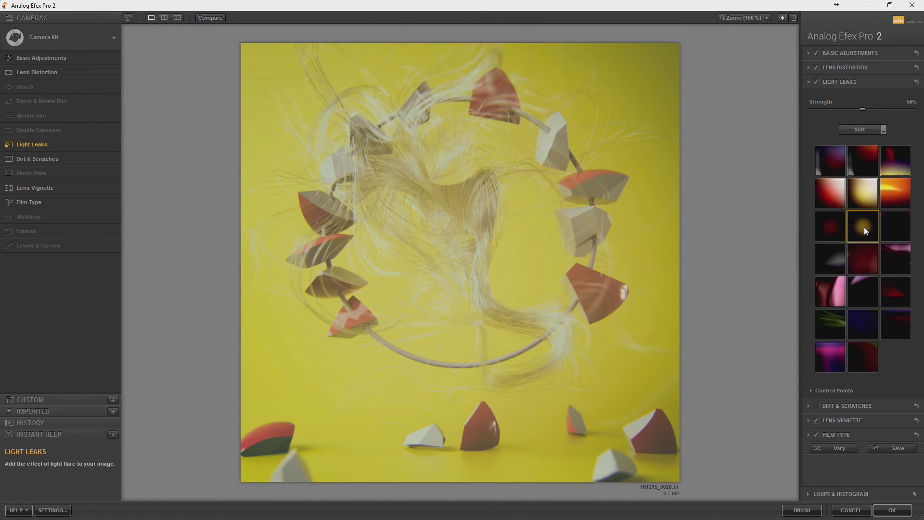
click(845, 227)
click(864, 226)
drag(863, 108, 826, 109)
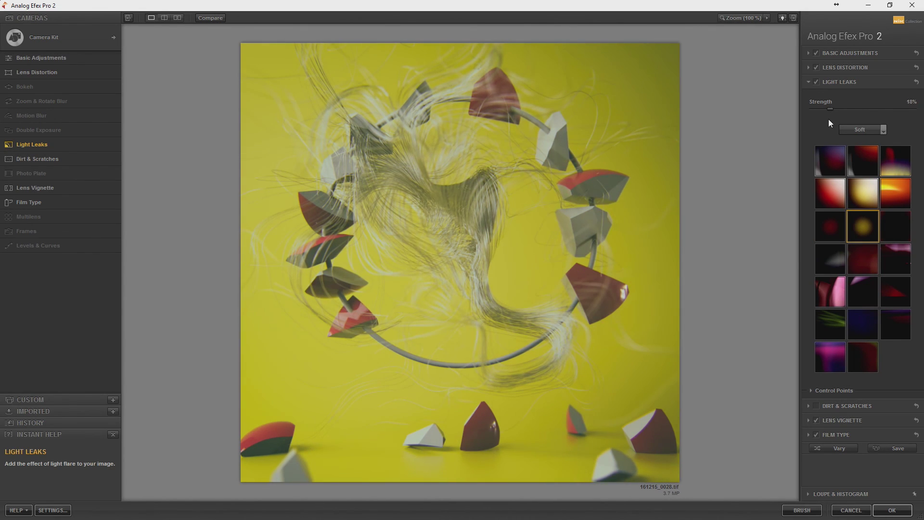
click(817, 82)
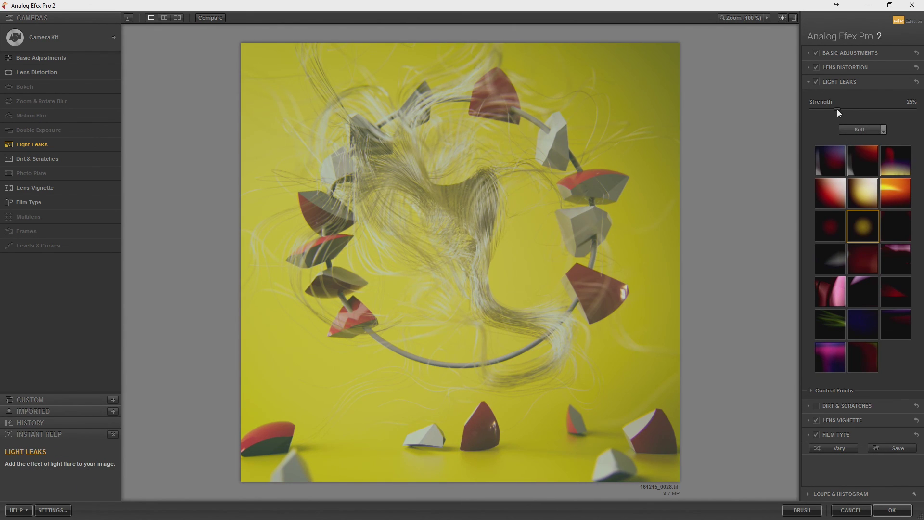
Try the golden and dark red leaks, centre the leak, then switch Light Leaks off
click(857, 187)
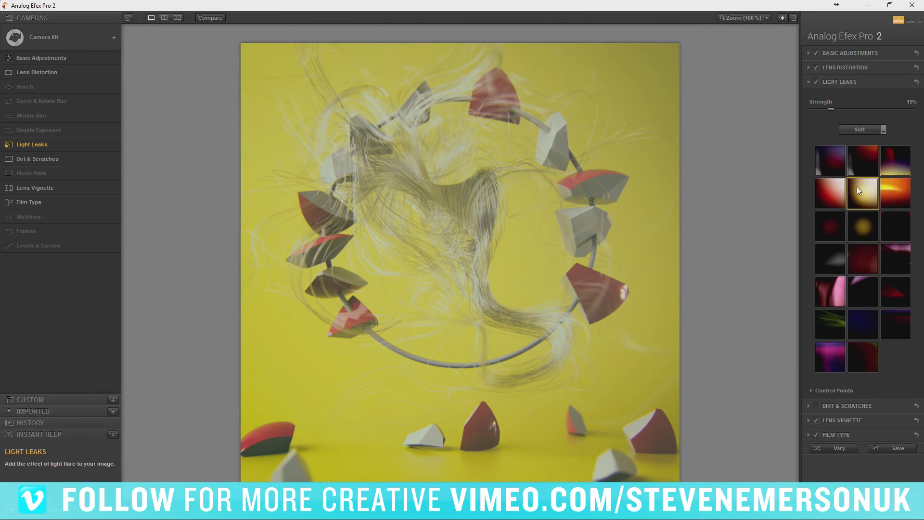
click(858, 269)
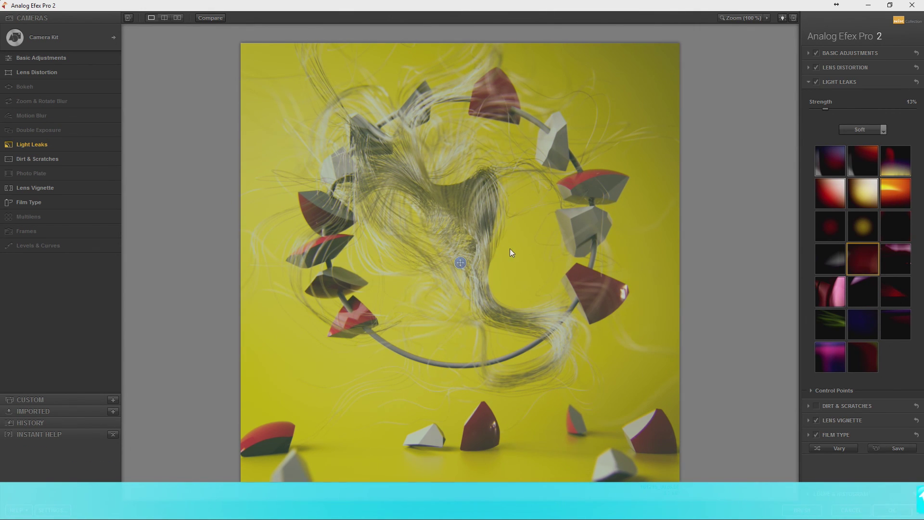
mouse_move(571, 269)
mouse_down()
mouse_move(350, 351)
mouse_move(466, 241)
mouse_move(440, 247)
mouse_up()
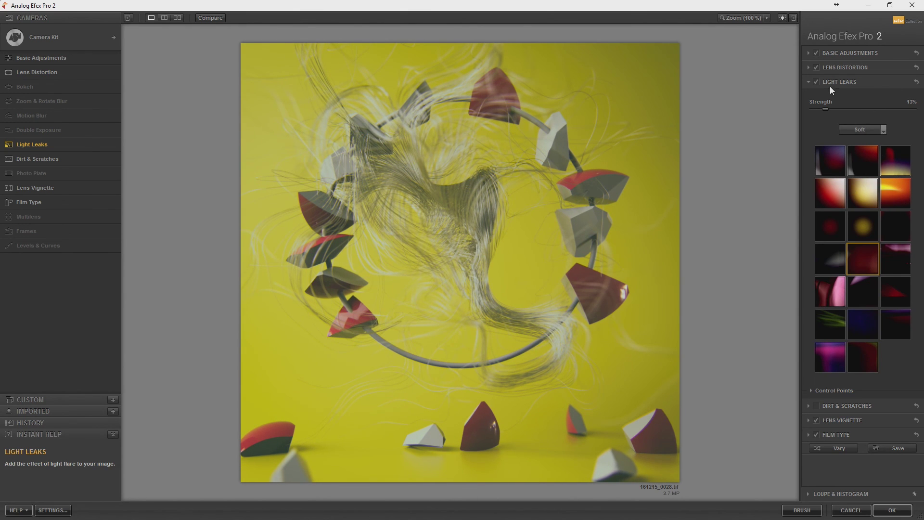
click(817, 82)
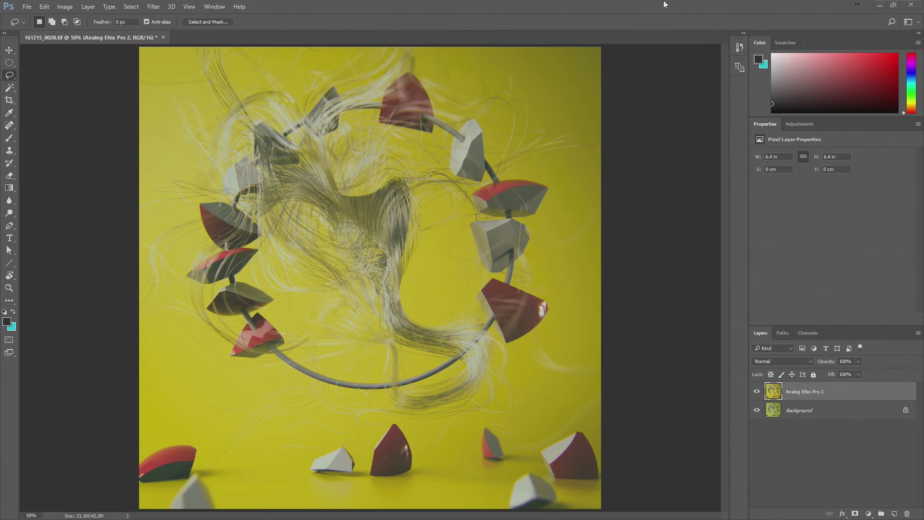
Add Levels and Curves adjustment layers and auto-correct Levels 1 to brighten the image
click(110, 7)
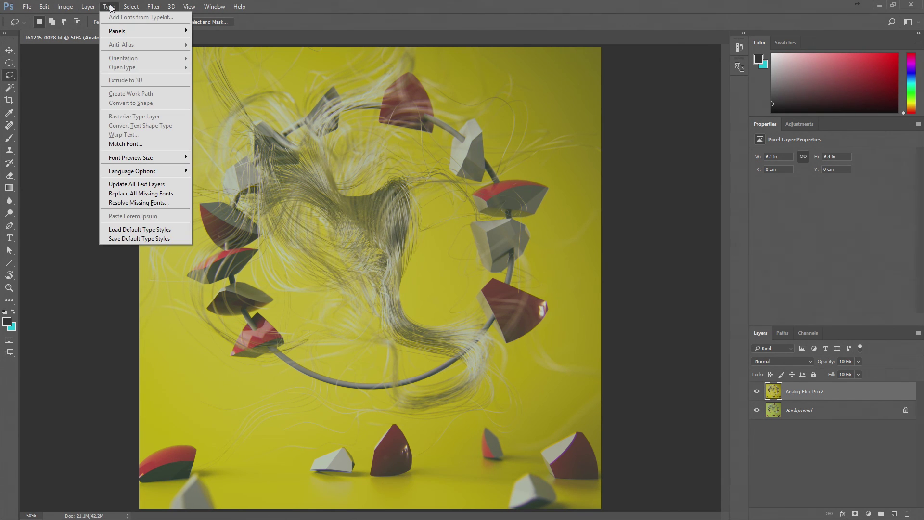
click(242, 117)
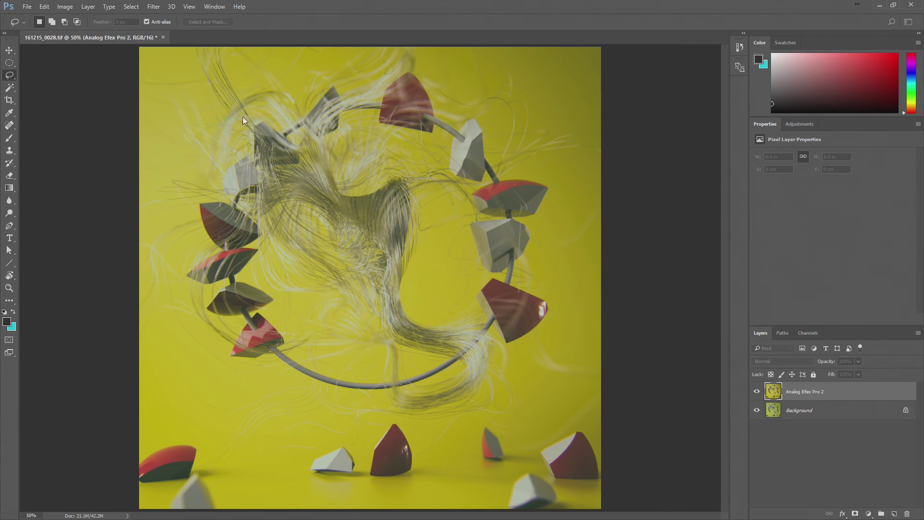
click(88, 6)
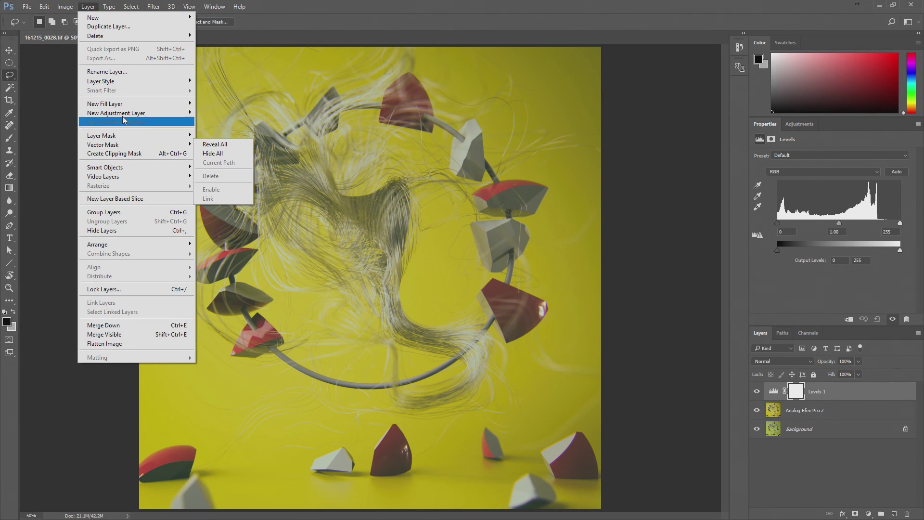
click(217, 133)
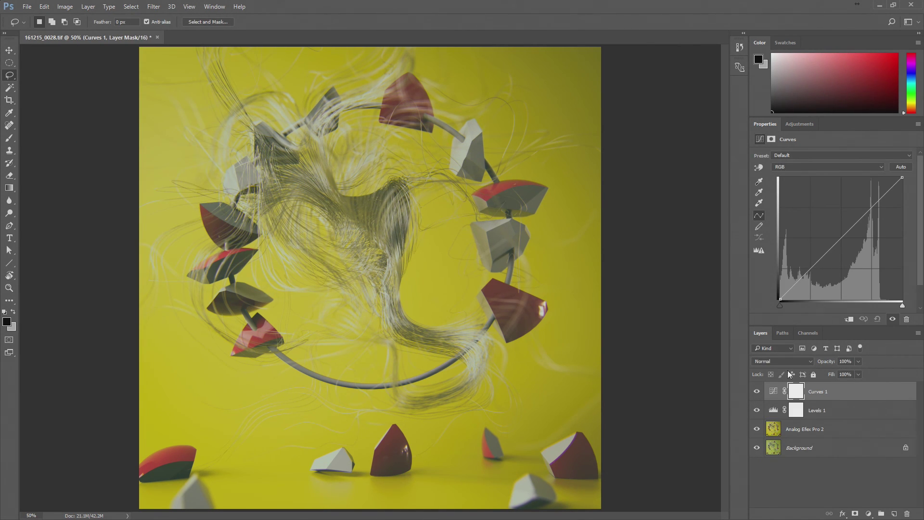
click(773, 412)
click(897, 172)
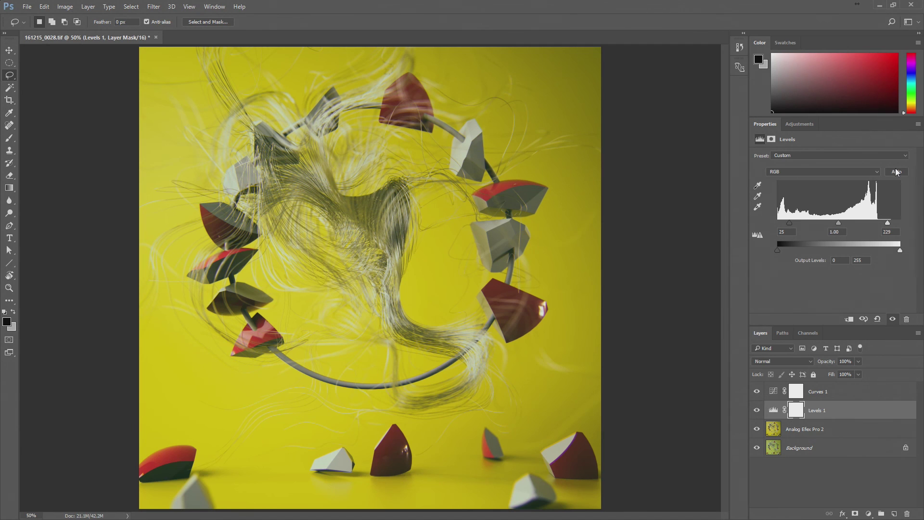
Shape Curves 1 into a contrast S-curve by adjusting its shadow, midtone and highlight points
click(774, 391)
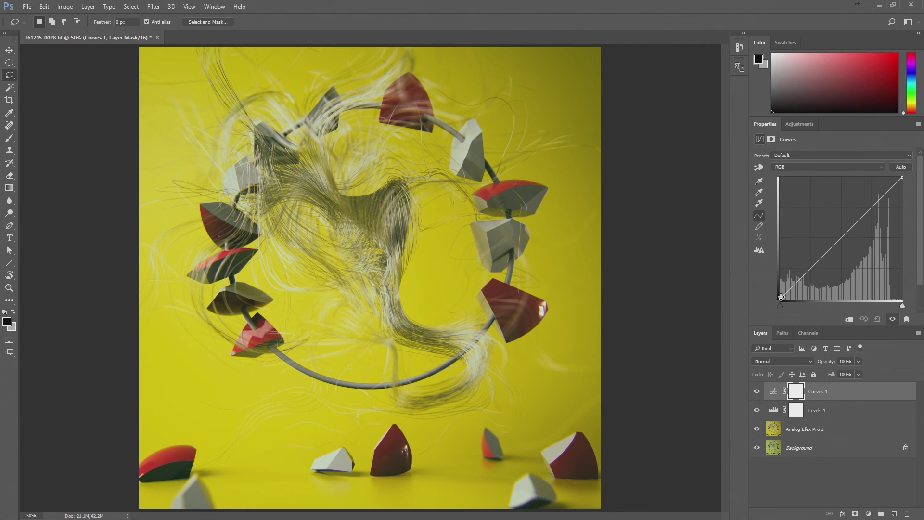
mouse_move(781, 297)
mouse_down()
mouse_move(781, 286)
mouse_move(809, 270)
mouse_up()
drag(844, 236, 840, 240)
drag(872, 210, 872, 209)
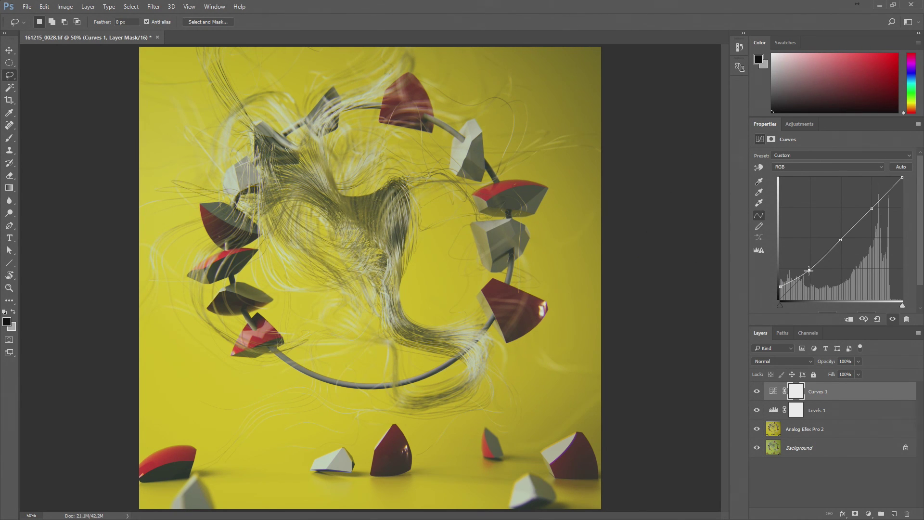
drag(807, 270, 810, 274)
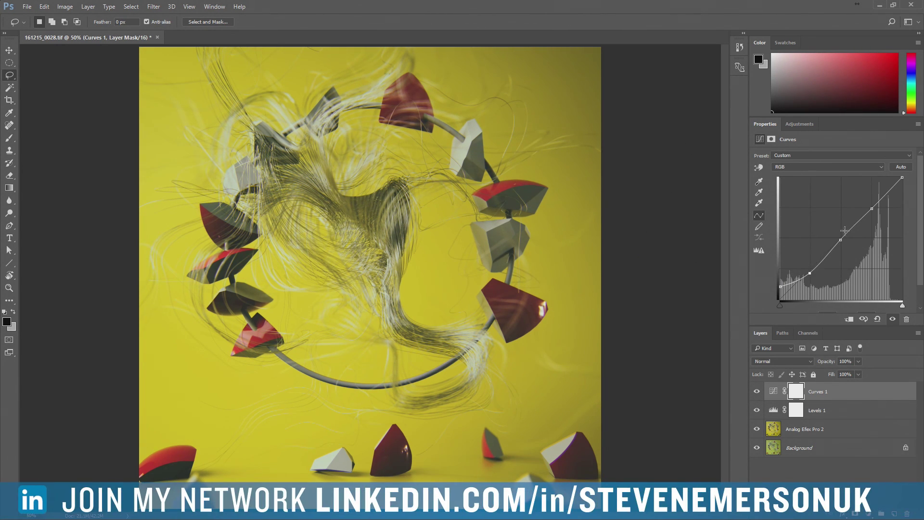
drag(840, 240, 842, 240)
drag(872, 209, 874, 210)
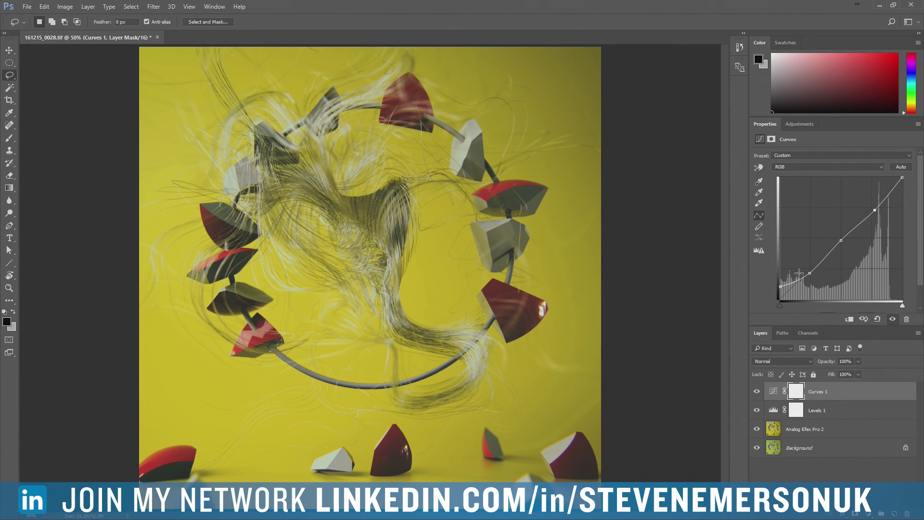
drag(810, 273, 781, 291)
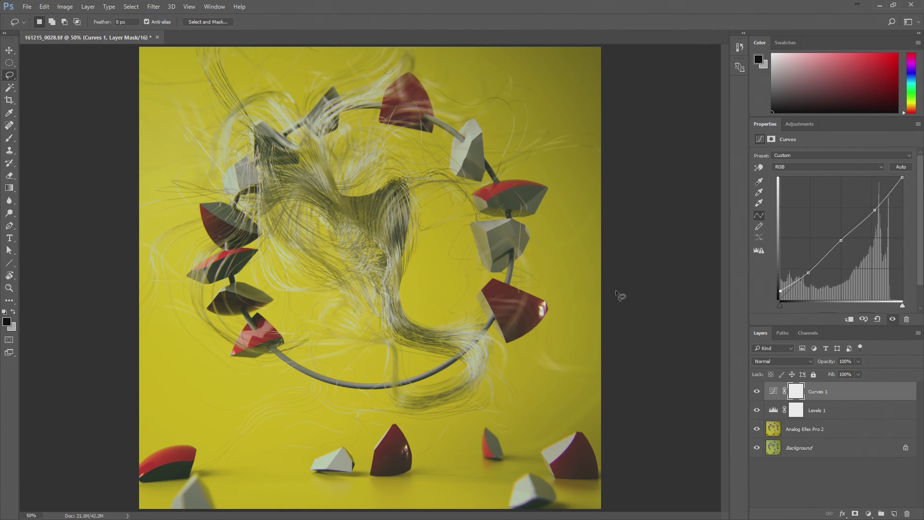
Toggle Curves 1 off and on to compare, then show the Levels 1 settings
click(758, 393)
click(757, 411)
click(757, 410)
click(774, 409)
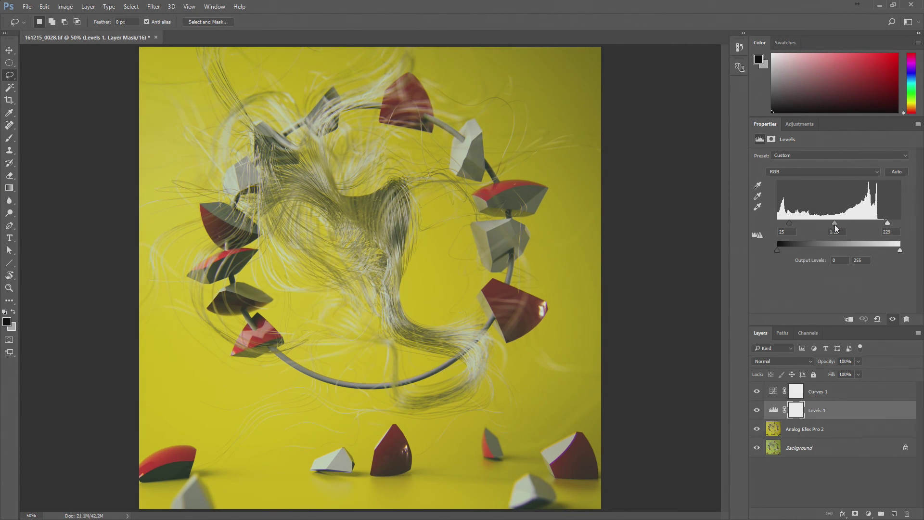
Save the graded render as TIFF, then open Save for Web at PNG-24, 1920 × 1920 px
key(ctrl+s)
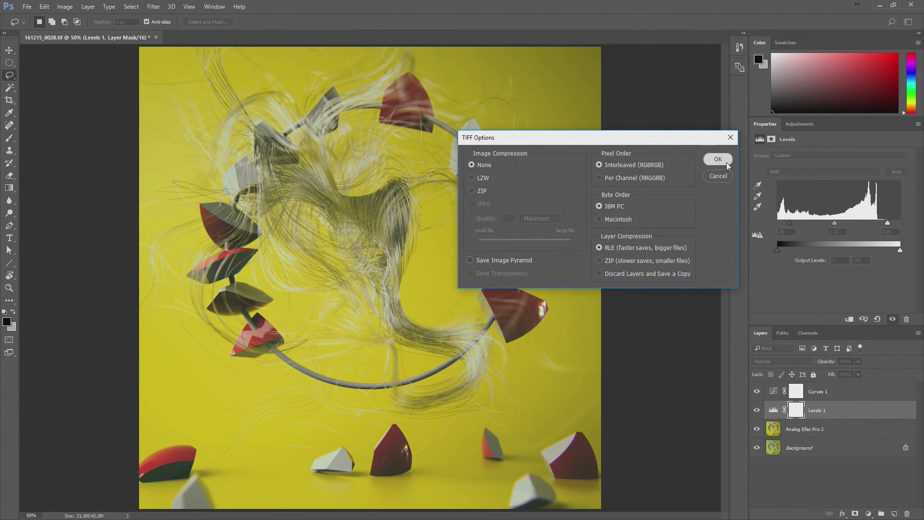
click(718, 160)
click(444, 195)
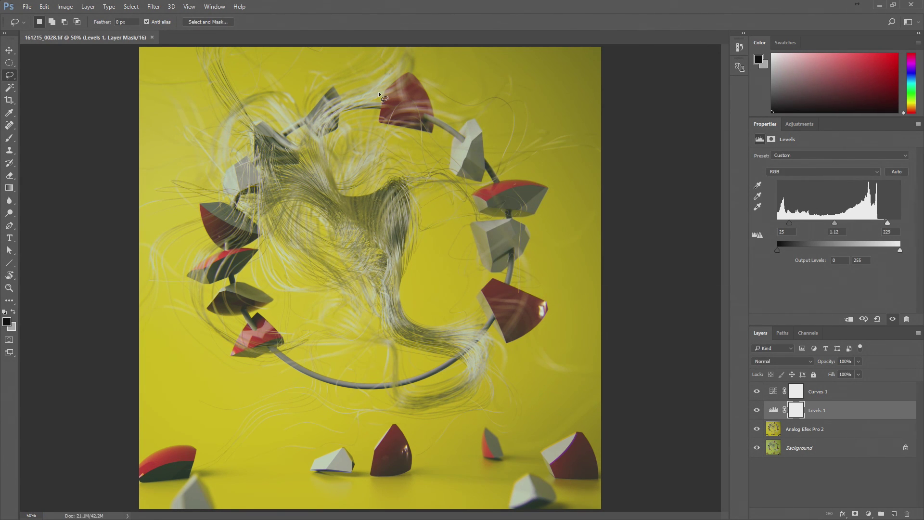
key(ctrl+alt+shift+s)
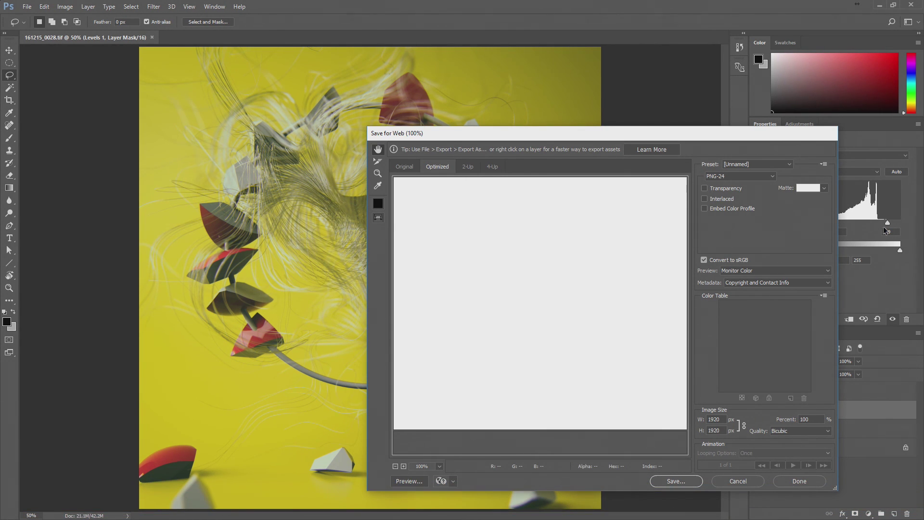
Browse to folder 12 and create a new folder named 161214 there
key(Return)
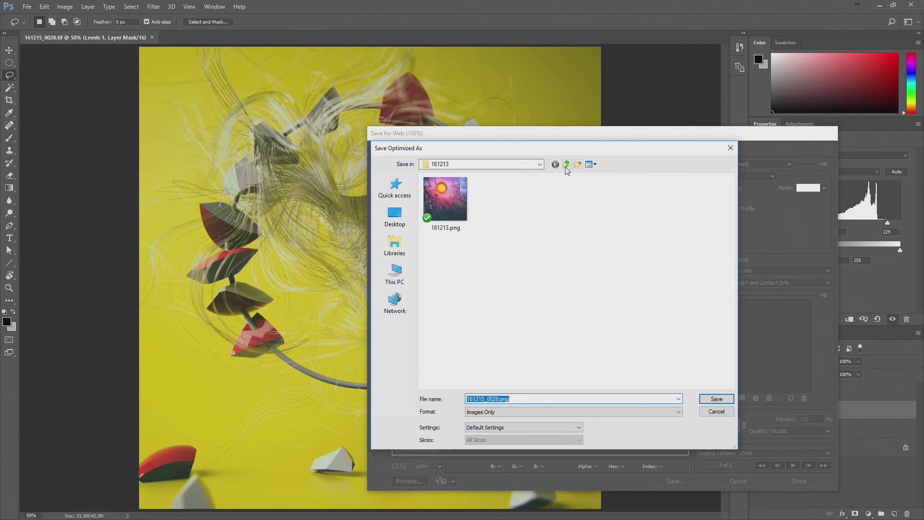
click(567, 164)
double_click(454, 303)
click(567, 164)
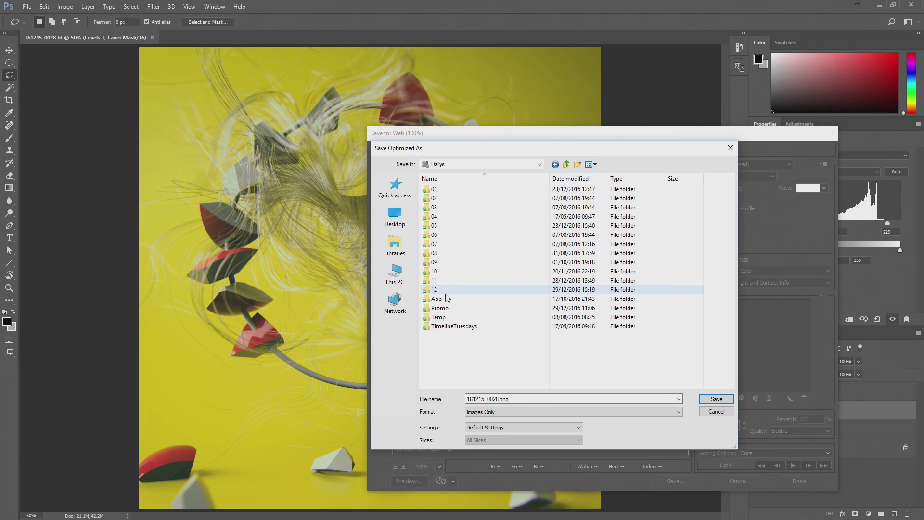
double_click(573, 289)
click(578, 165)
text(161)
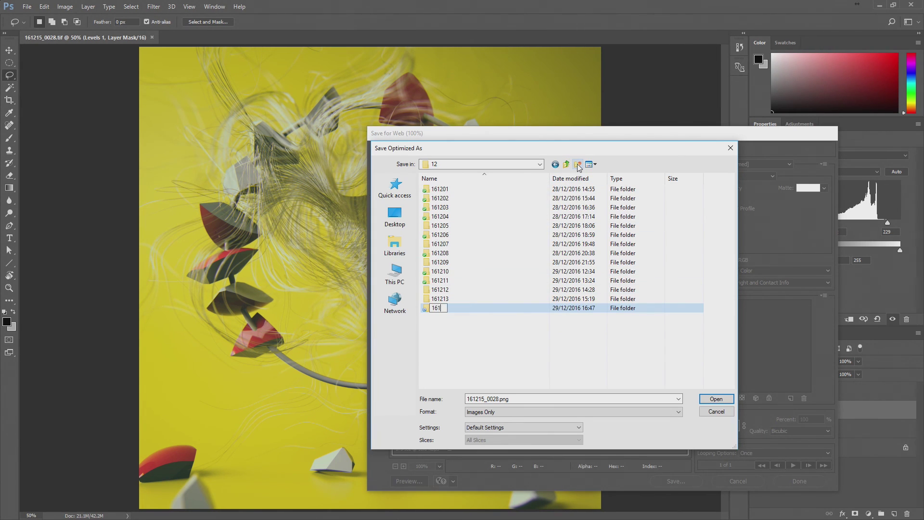
text(214)
key(Return)
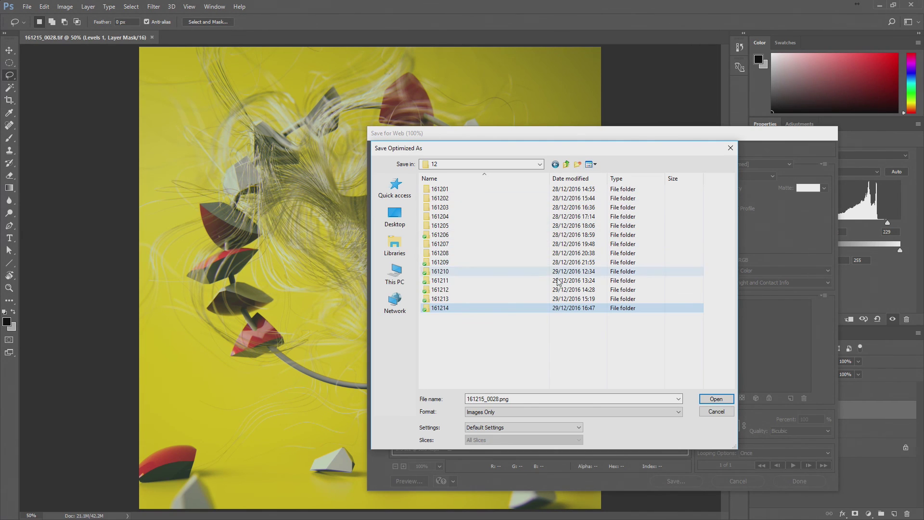
Check folders 161213 and 161214, then create and enter a new folder 161215
double_click(461, 299)
key(BackSpace)
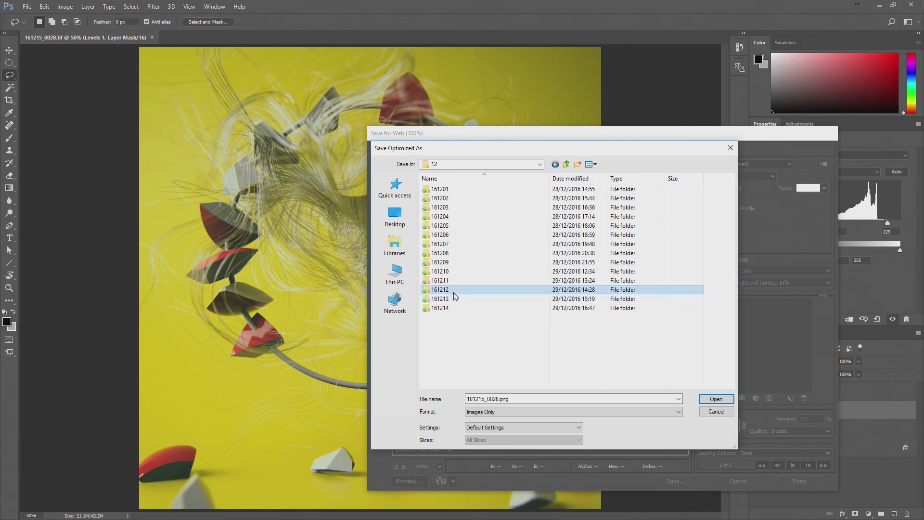
double_click(453, 298)
key(BackSpace)
double_click(451, 308)
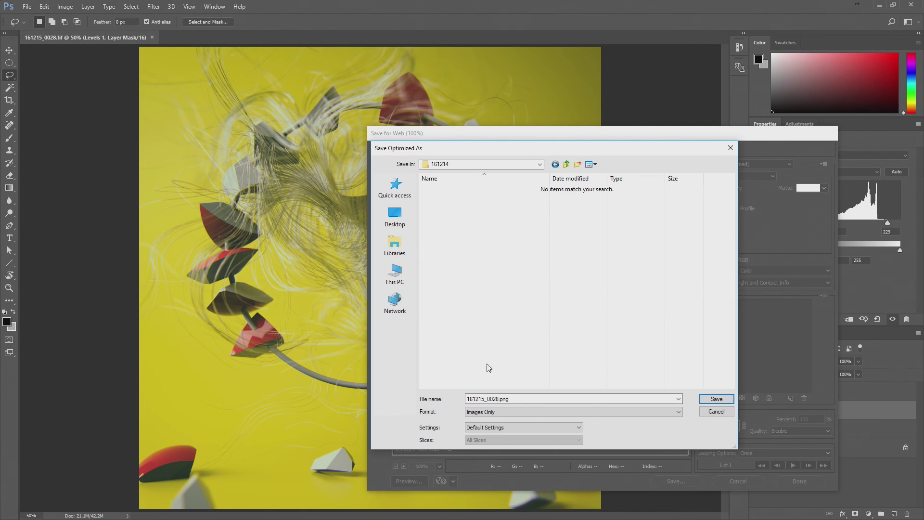
click(567, 164)
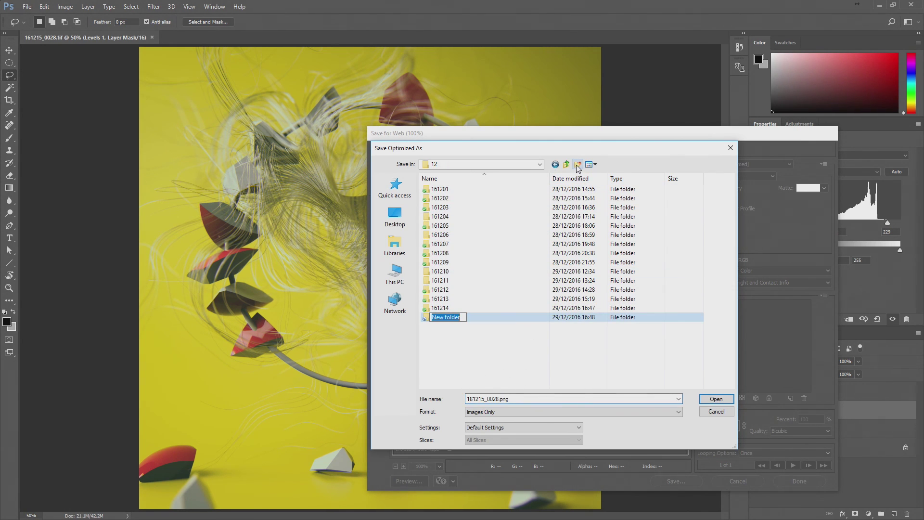
text(161215)
key(Return)
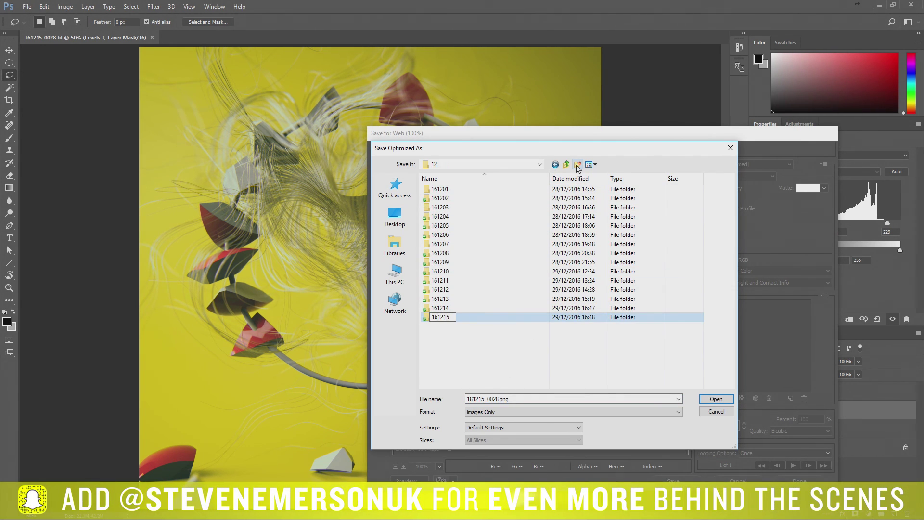
key(Return)
Export the image as 161215.png into folder 161215
key(shift+Left)
key(shift+Left)
key(shift+Left)
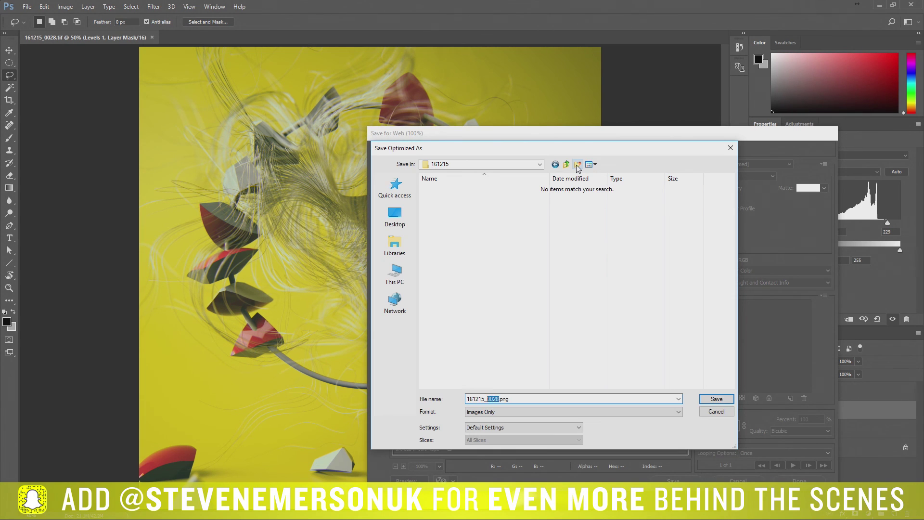
key(shift+Left)
key(BackSpace)
key(Return)
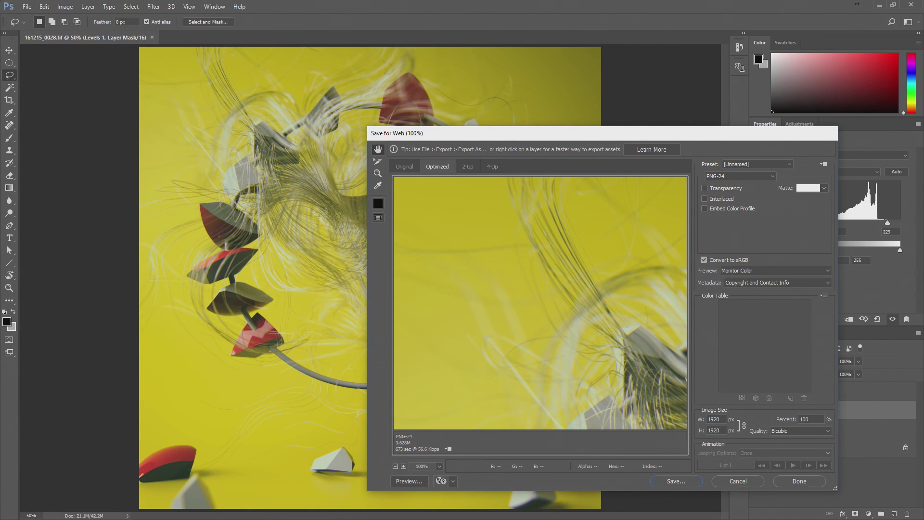
Leave Save for Web, then save and close the render document
key(Escape)
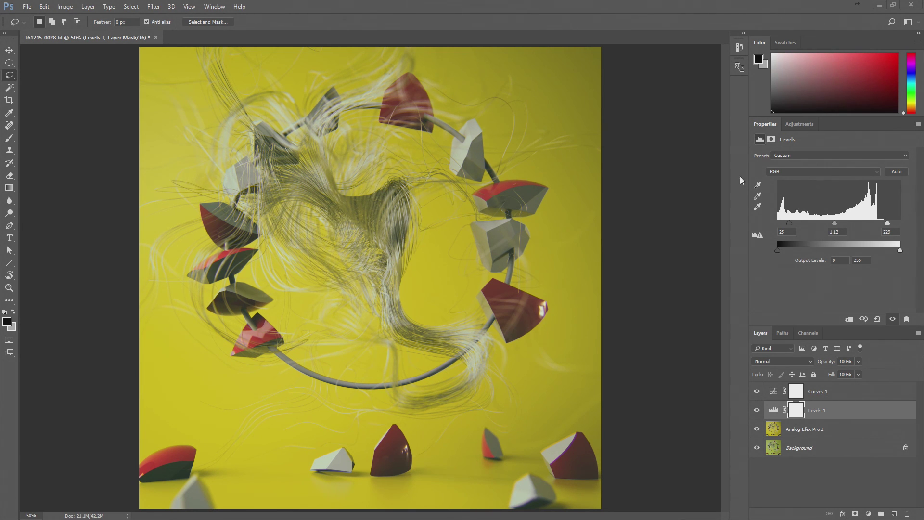
key(ctrl+s)
key(ctrl+w)
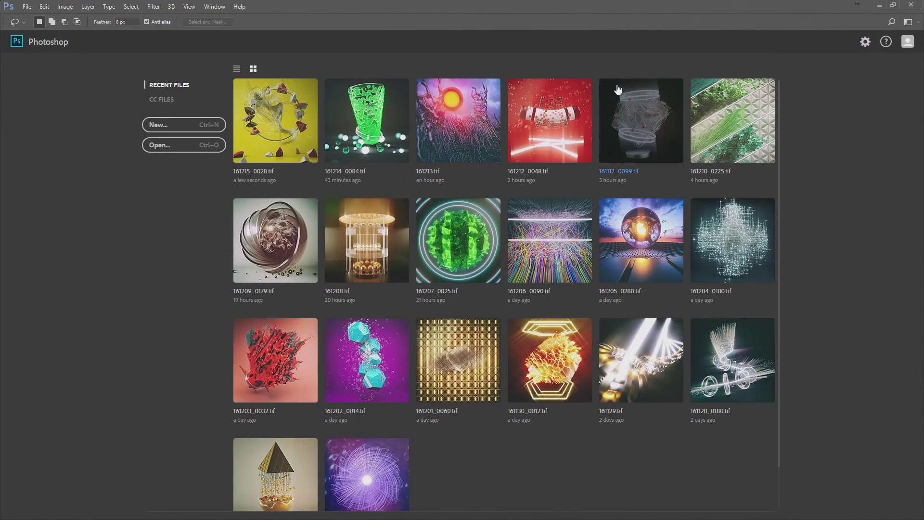